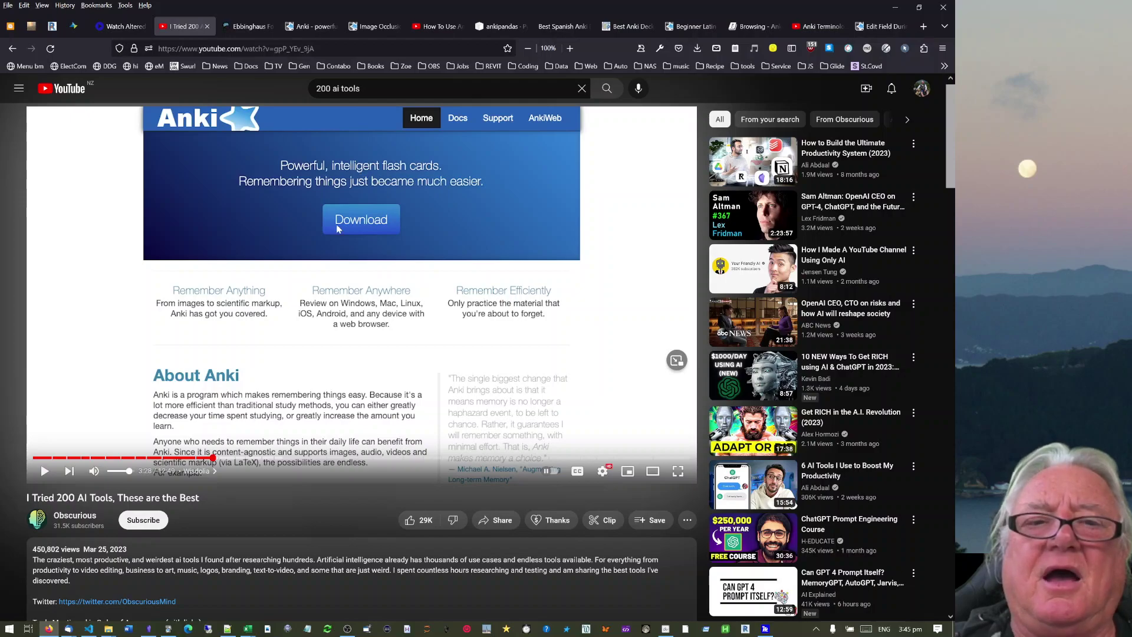
- View the Anki Flash Cards Free note in Obsidian and examine the Ebbinghaus forgetting curve article in the browser down to its spaced-learning chart
left_click(149, 629)
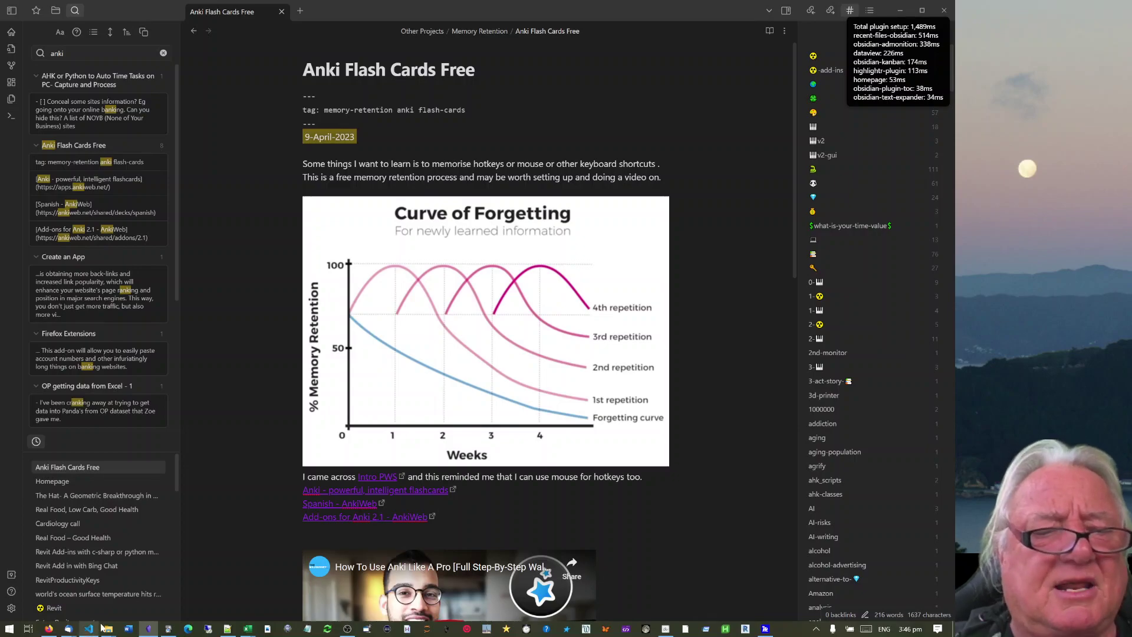
left_click(48, 628)
key("ctrl+Tab")
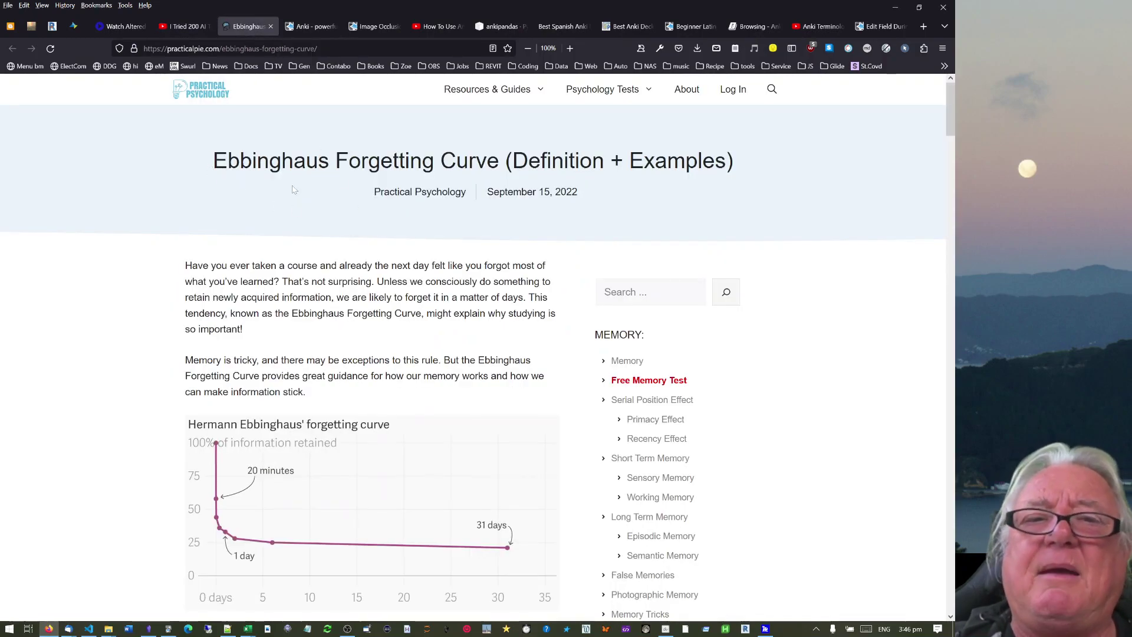
scroll(249, 418, "down", 3)
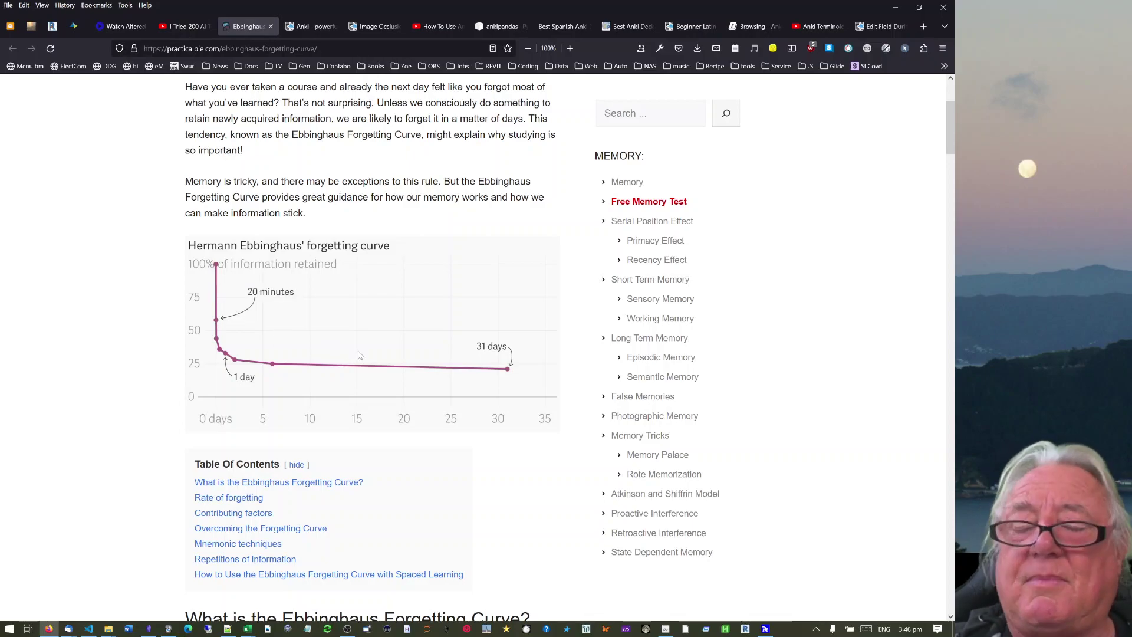
scroll(359, 354, "down", 1)
key("End")
scroll(101, 613, "up", 12)
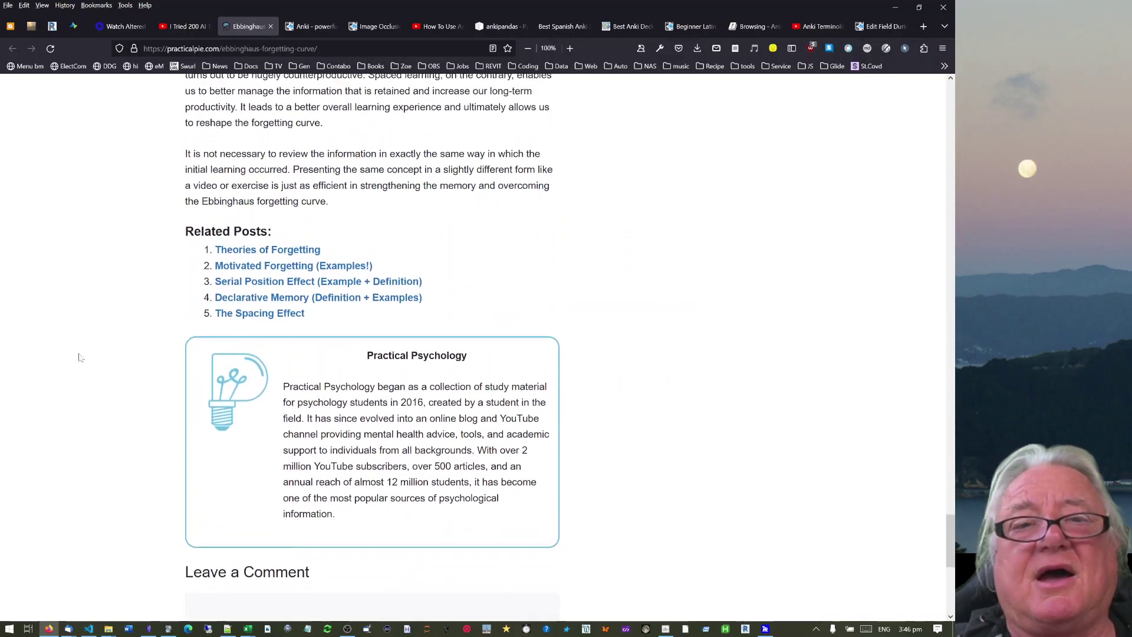
scroll(100, 617, "up", 15)
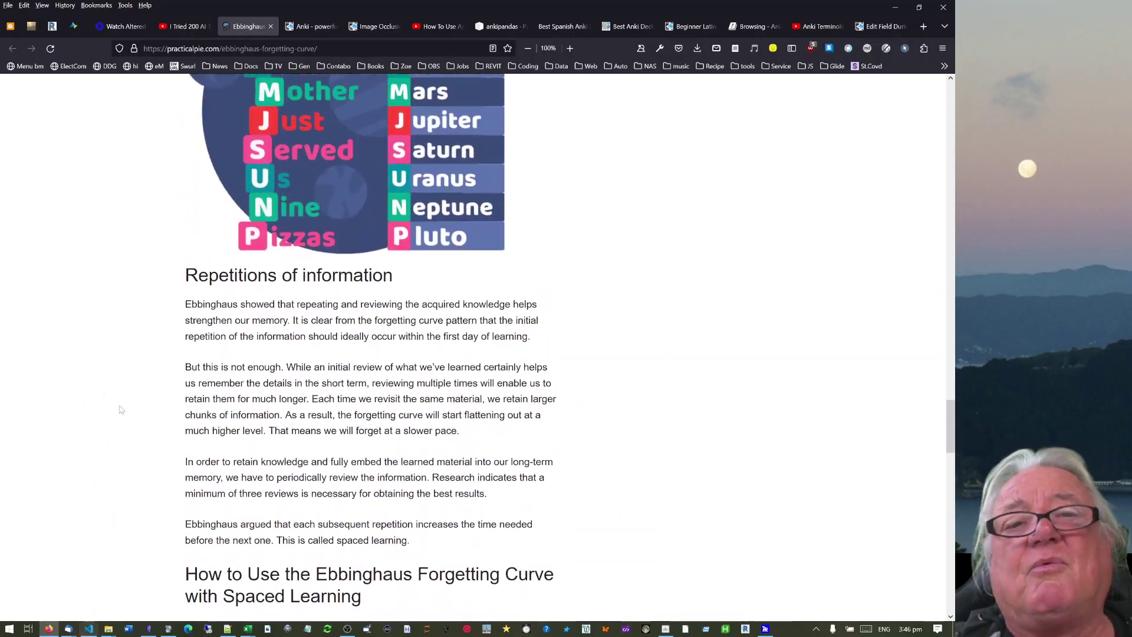
scroll(126, 513, "down", 4)
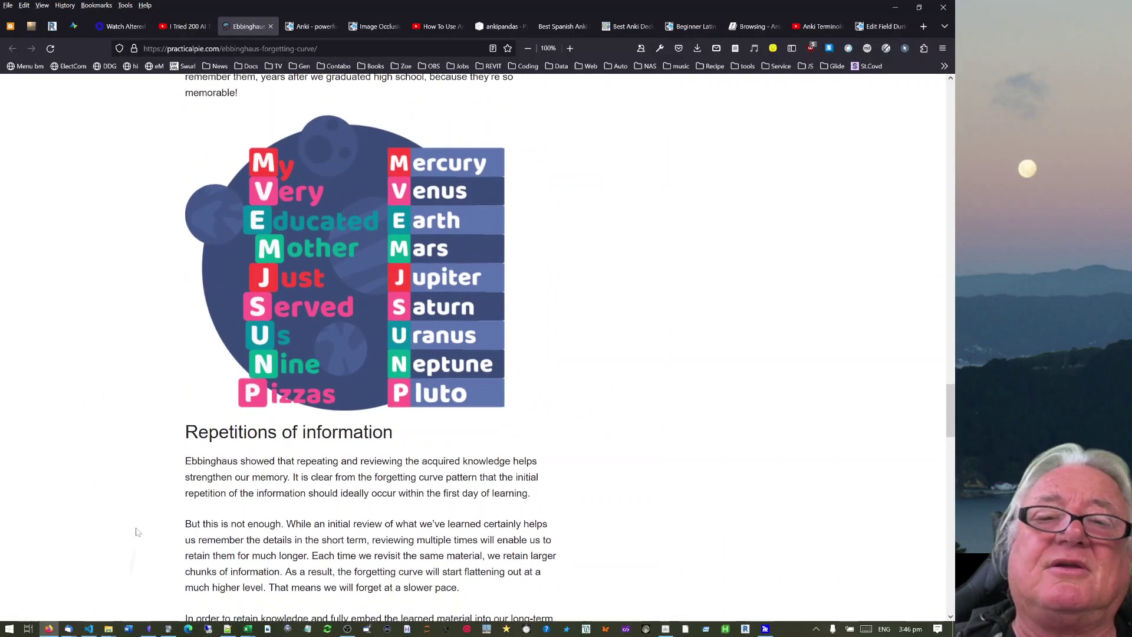
scroll(116, 345, "down", 7)
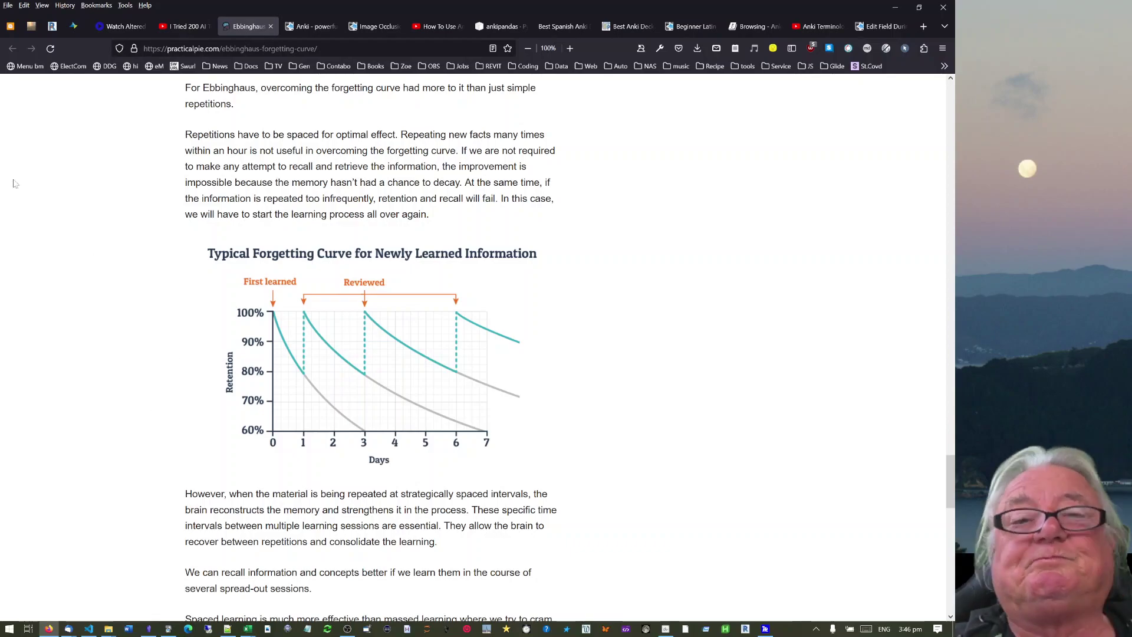
- Look over the Anki website, from its introduction and features to the iPhone/Android download options
left_click(319, 27)
scroll(399, 186, "up", 3)
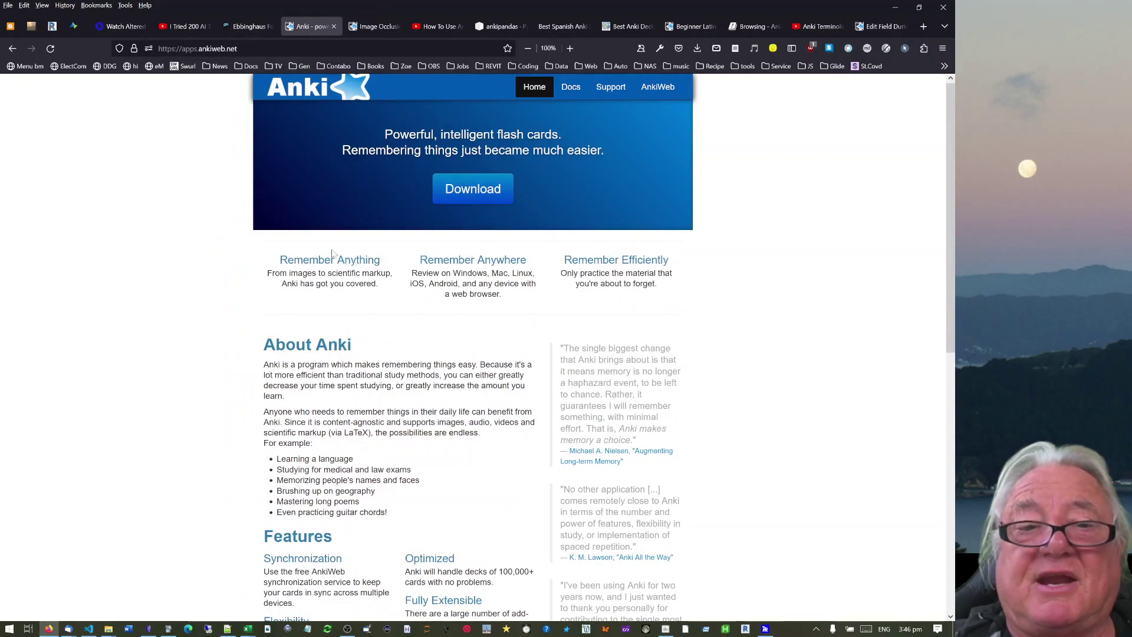
scroll(333, 257, "down", 6)
scroll(333, 303, "down", 2)
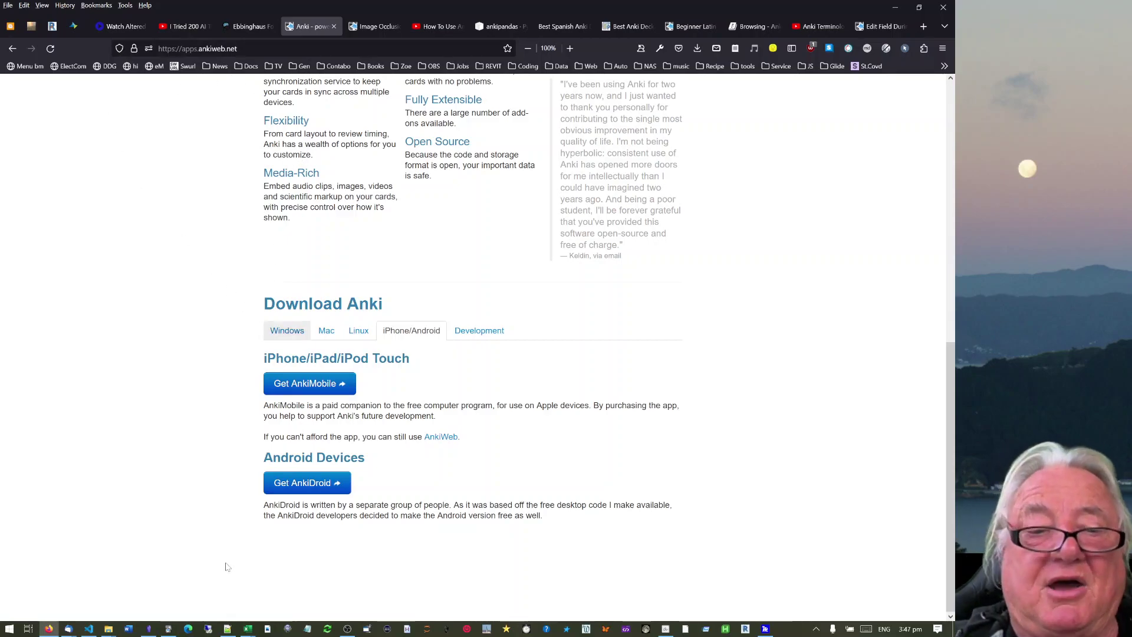
- Switch to Anki, start adding a note and create a new deck named "1" for it
left_click(168, 629)
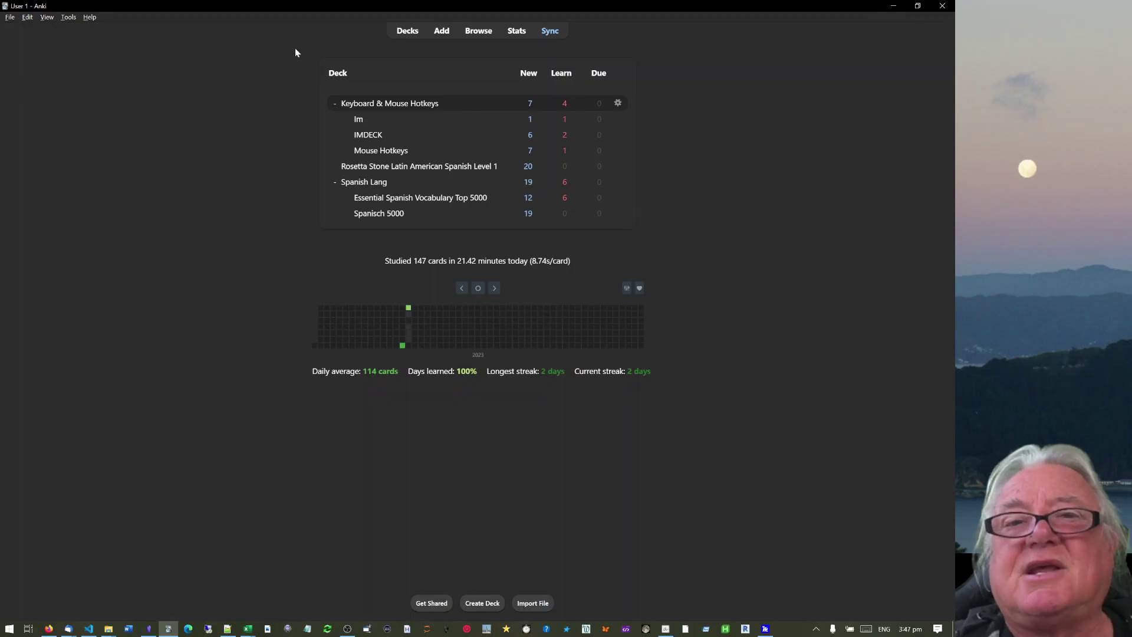
left_click(442, 31)
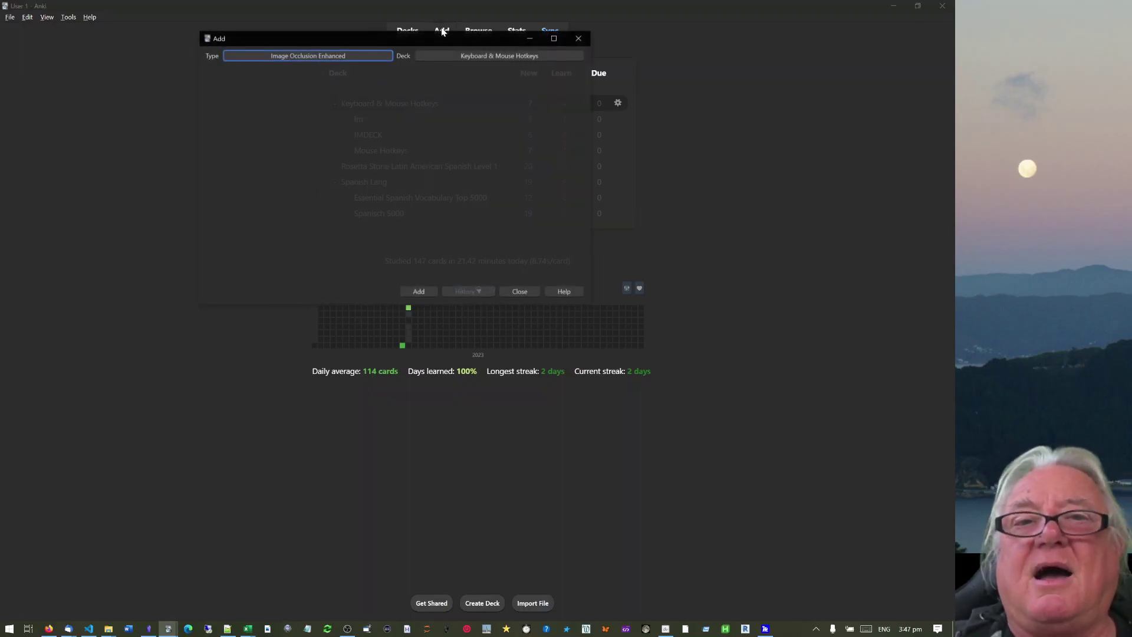
left_click(496, 55)
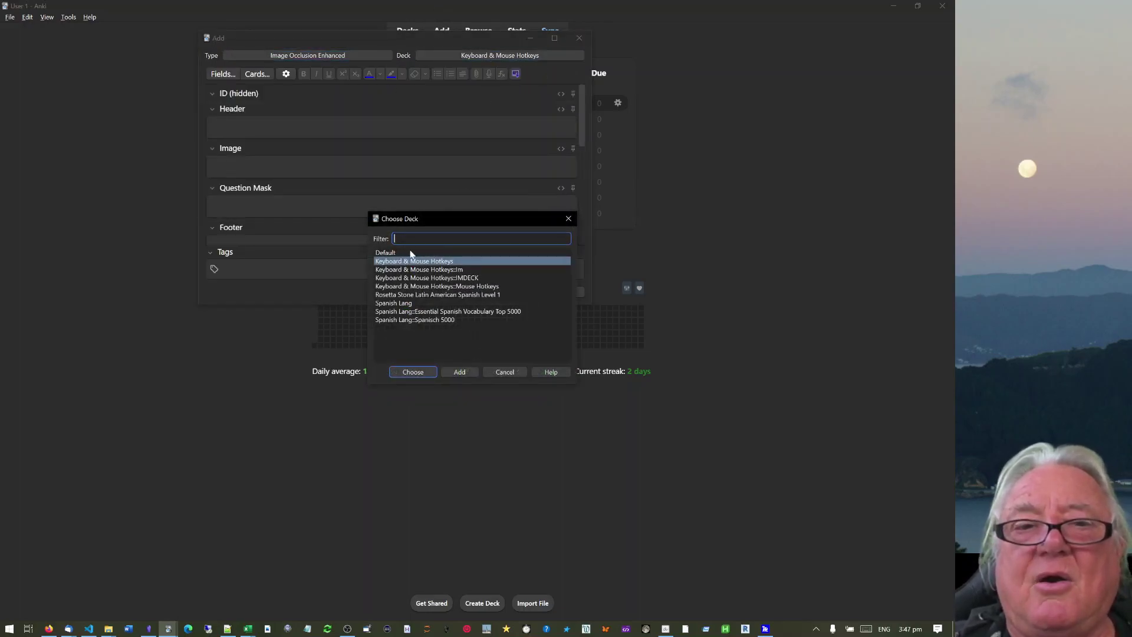
left_click(461, 373)
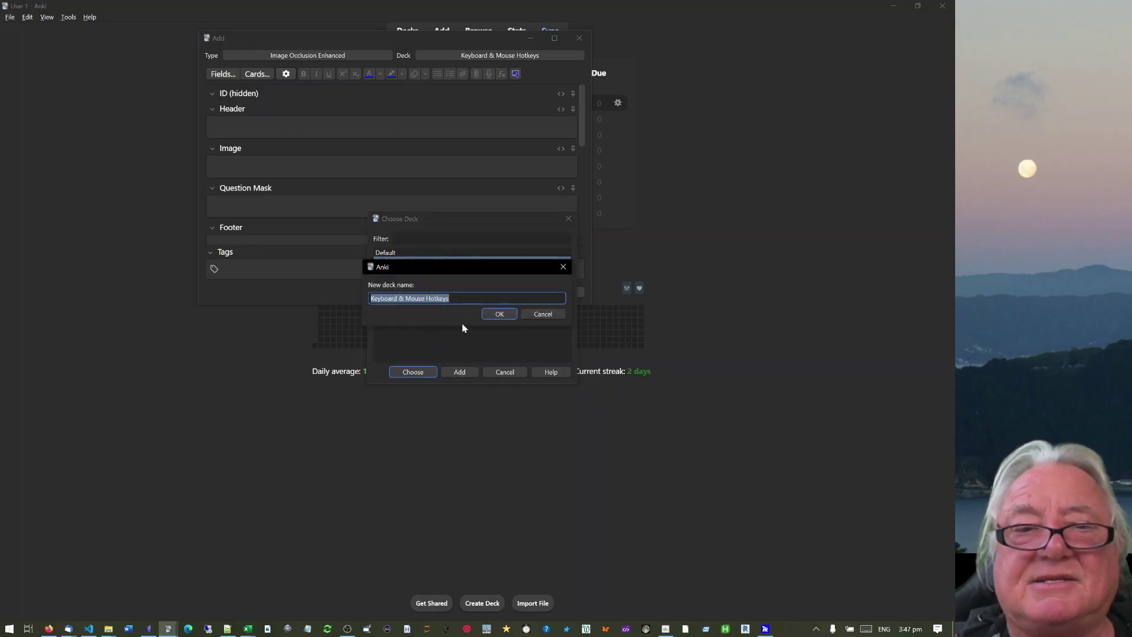
type("1")
left_click(500, 314)
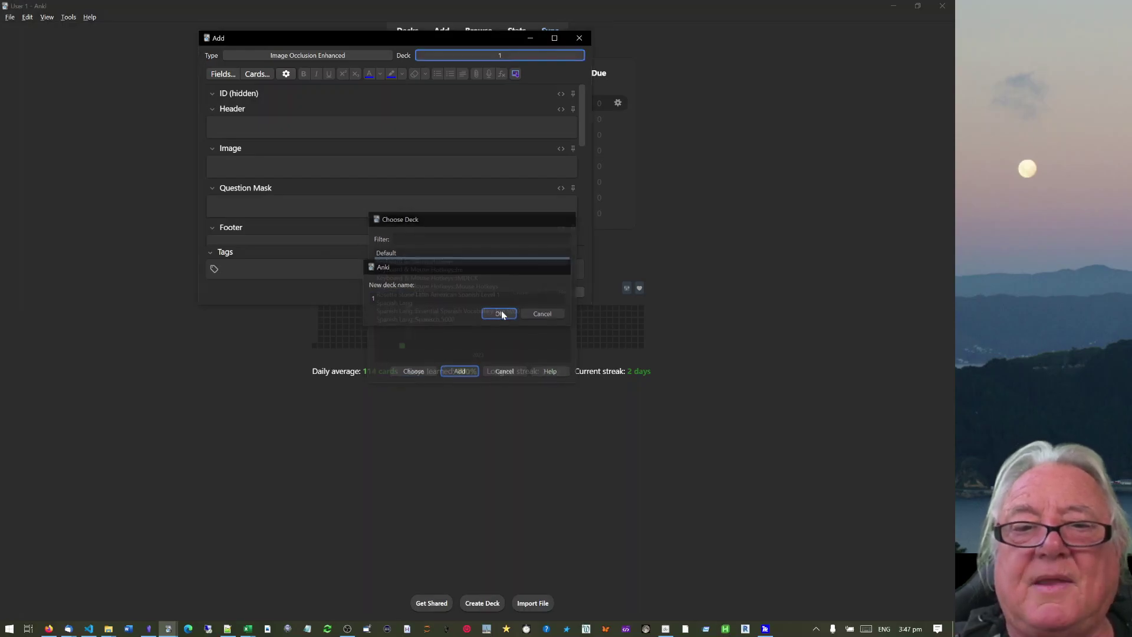
- Set the new note's type to Basic (and reversed card)
left_click(362, 56)
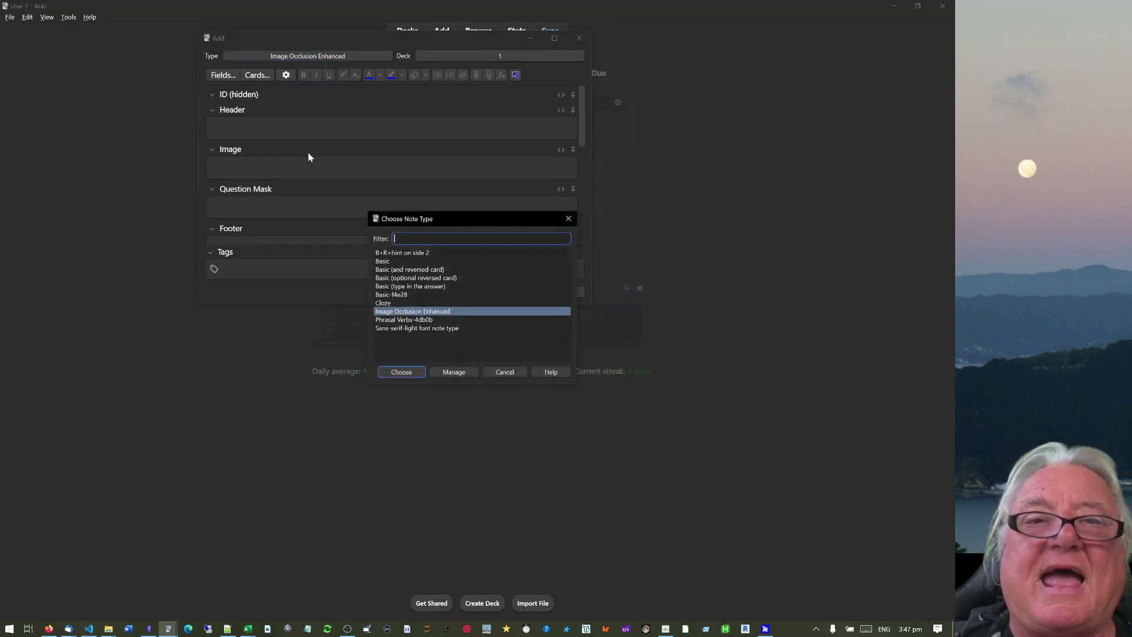
left_click(384, 270)
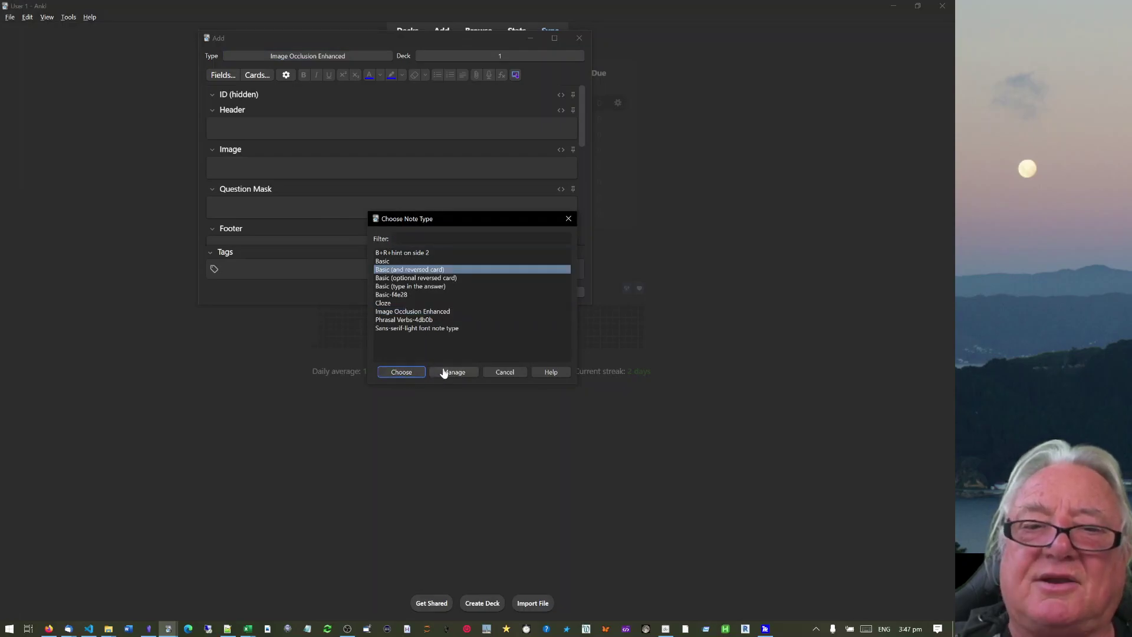
left_click(409, 375)
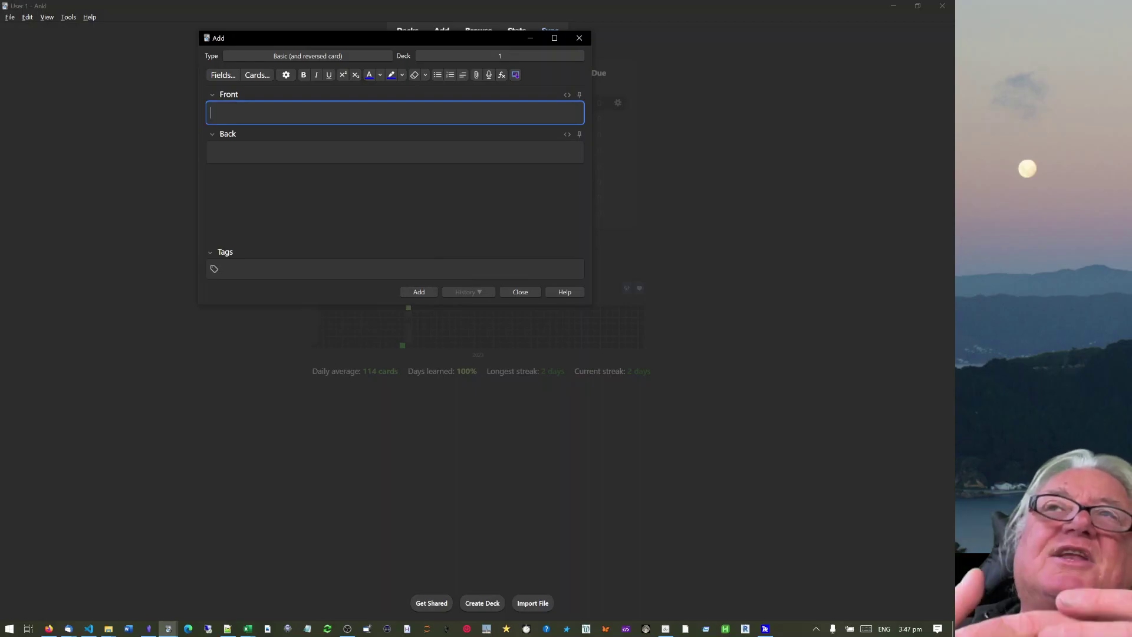
- Add a card with "G'day" on the front and "G'bye" on the back, and close the Add window
type("G'day")
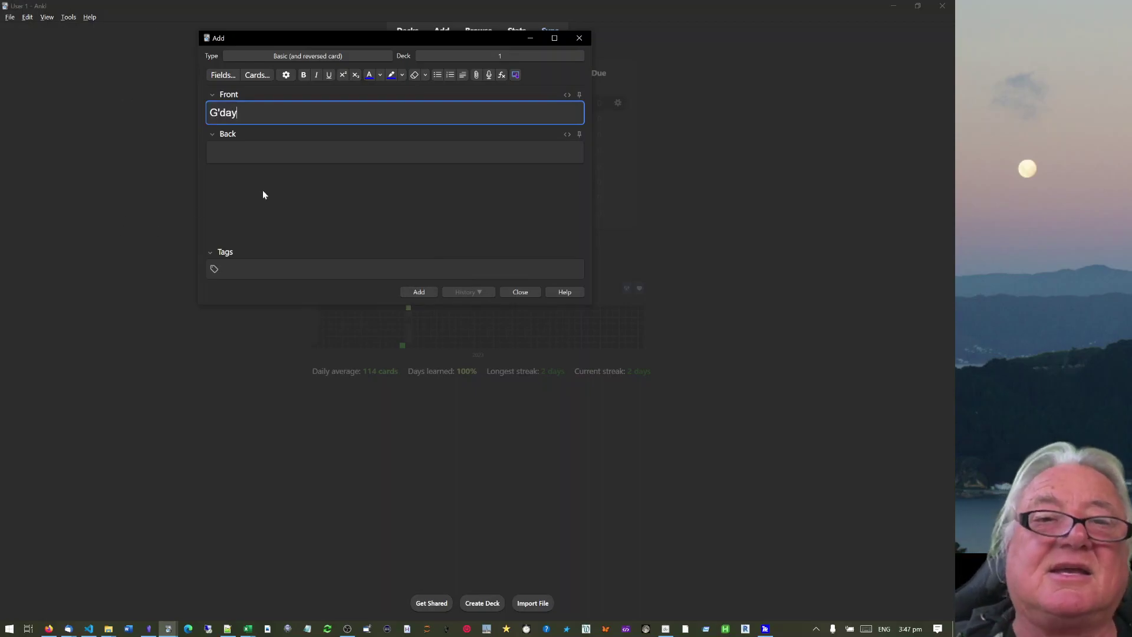
key("Tab")
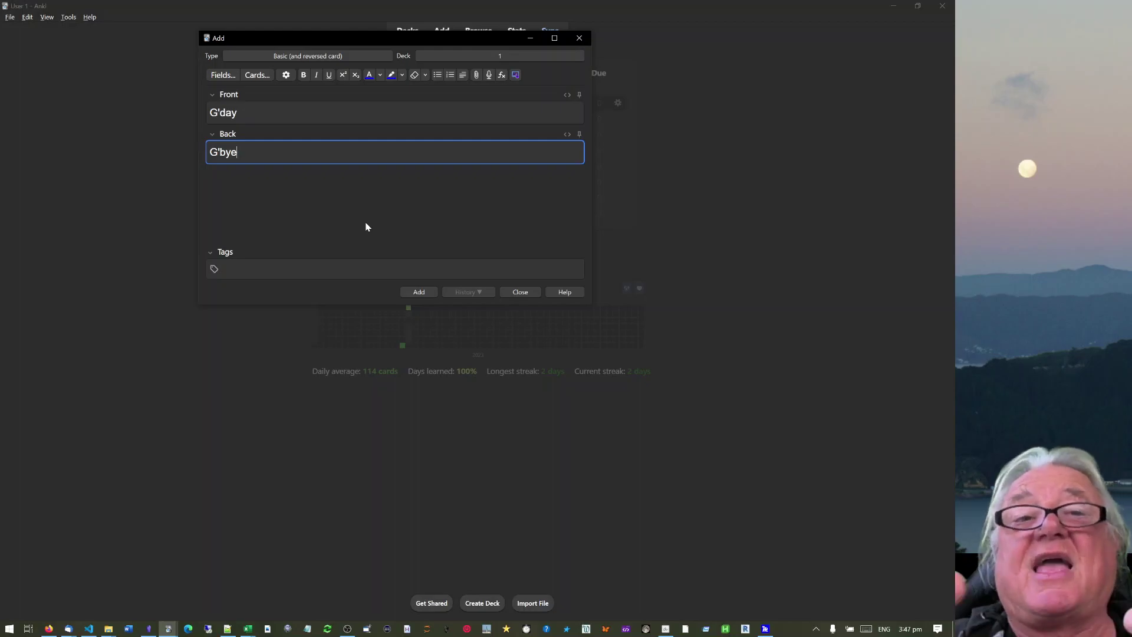
left_click(418, 293)
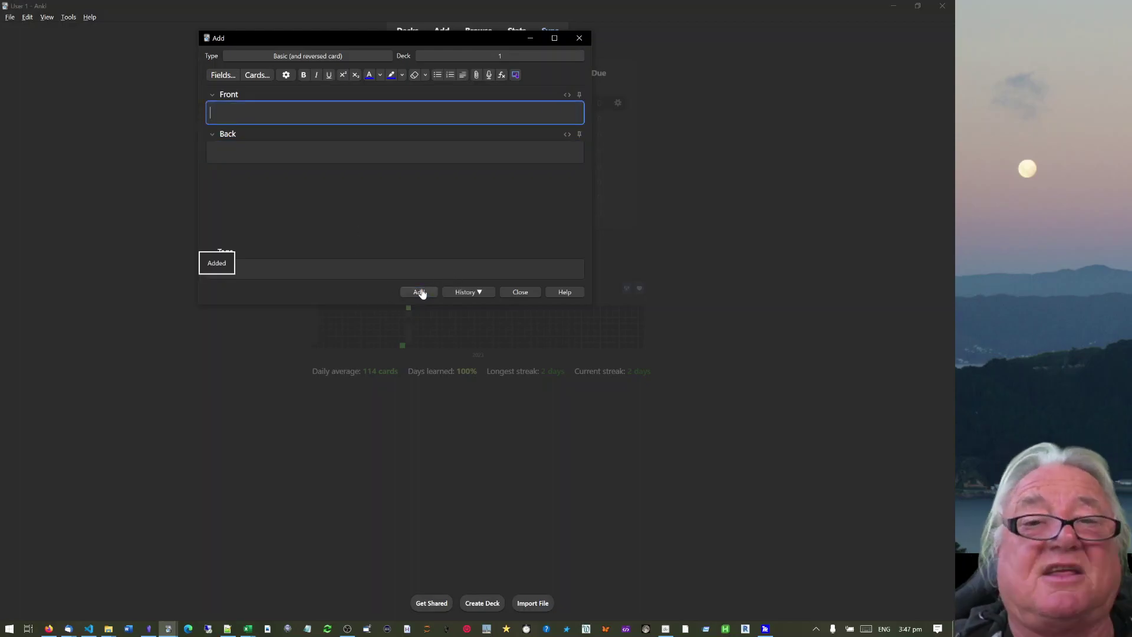
left_click(521, 292)
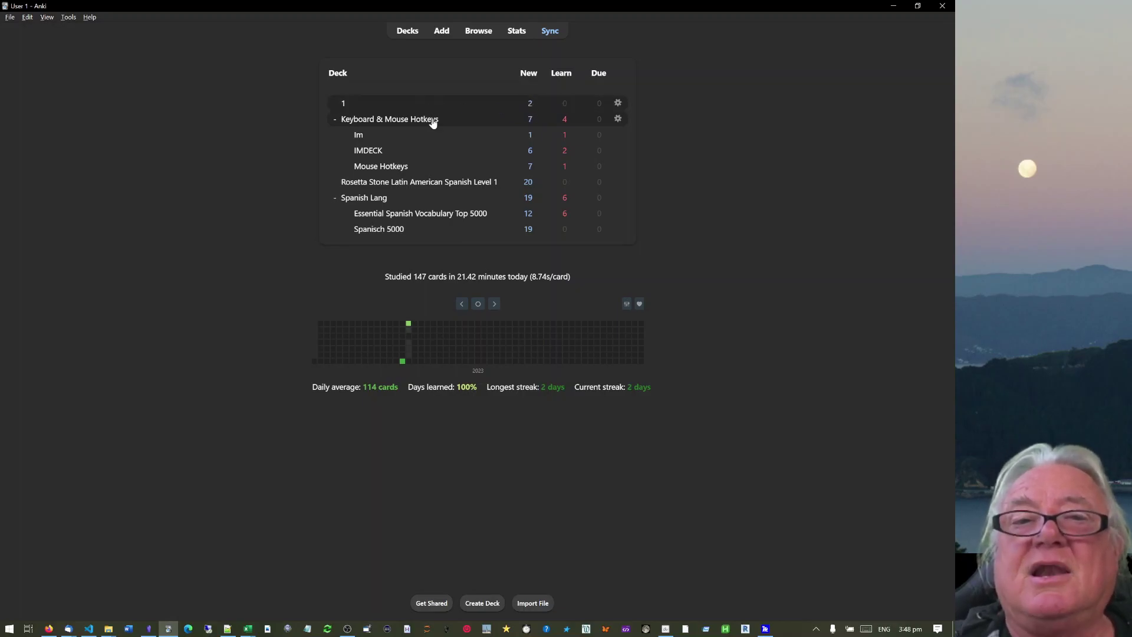
- Study deck "1": rate the G'day card Easy, reveal the G'bye card's answer and return to the deck list
left_click(375, 109)
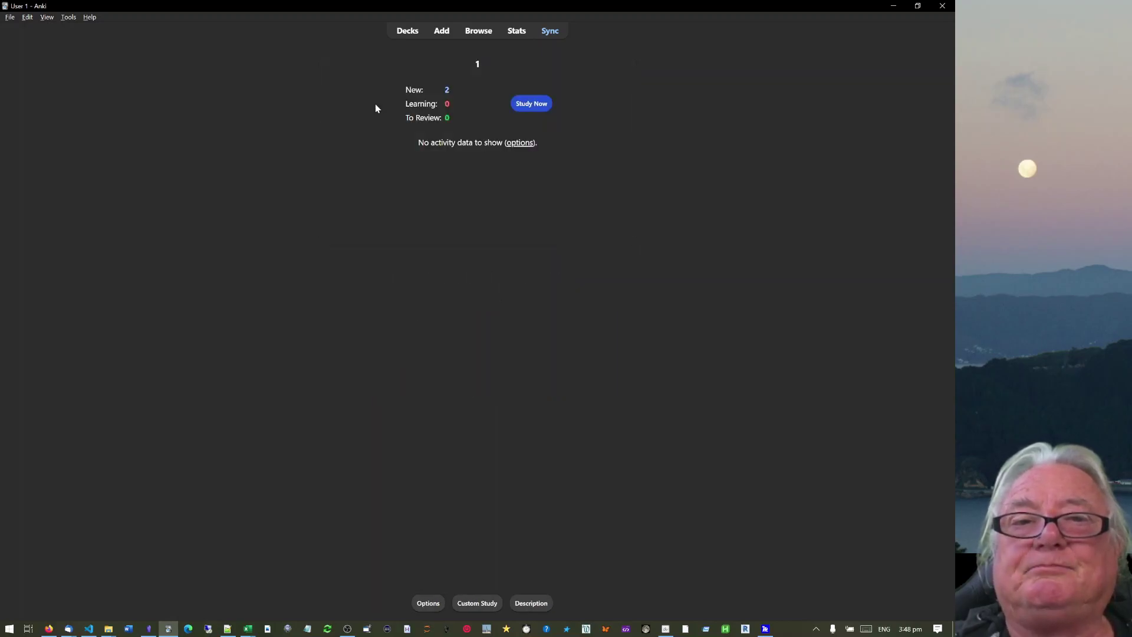
left_click(532, 104)
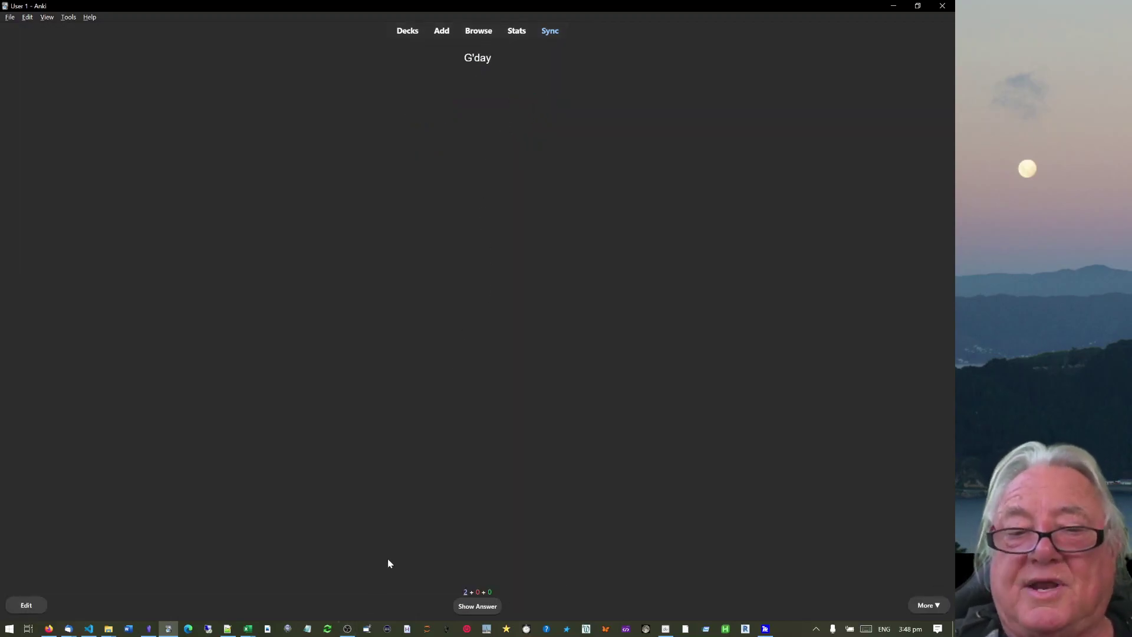
left_click(478, 607)
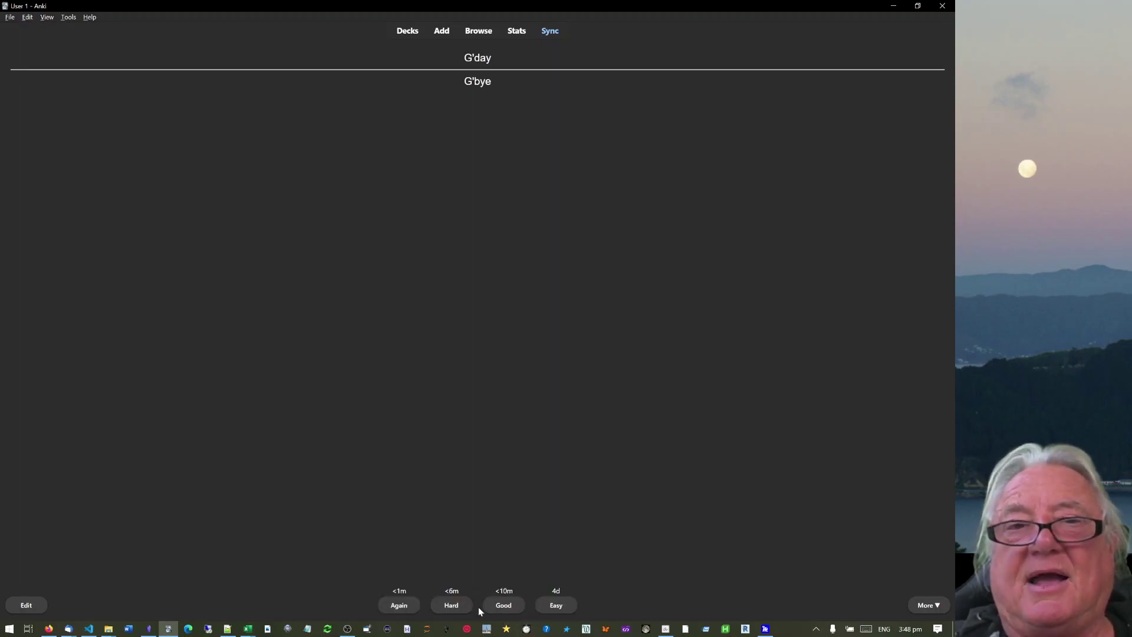
left_click(558, 610)
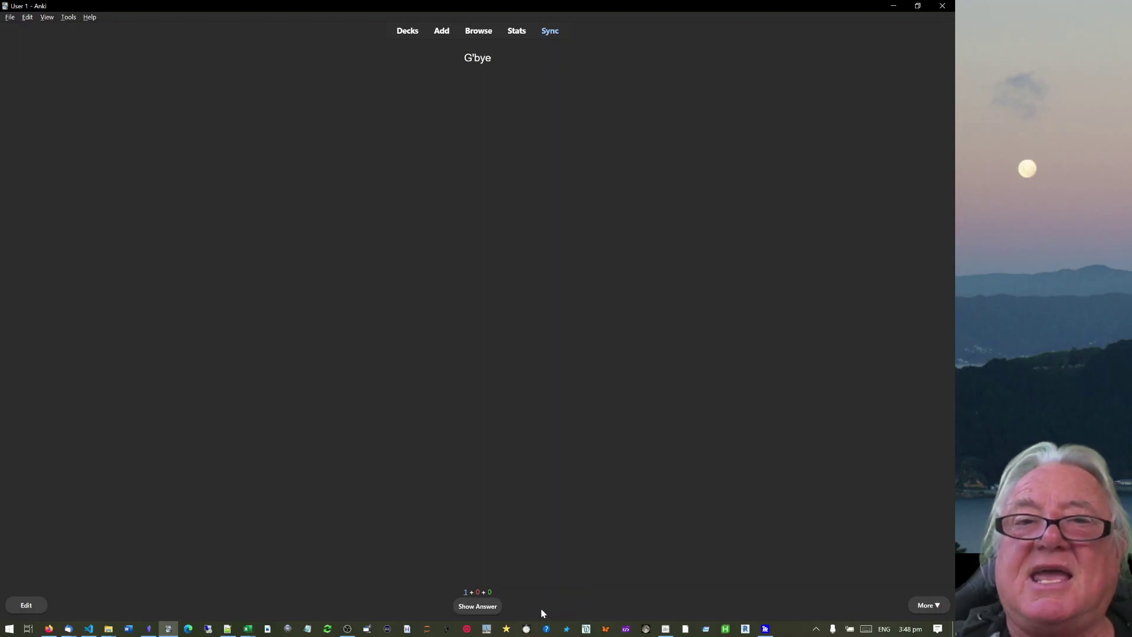
left_click(478, 609)
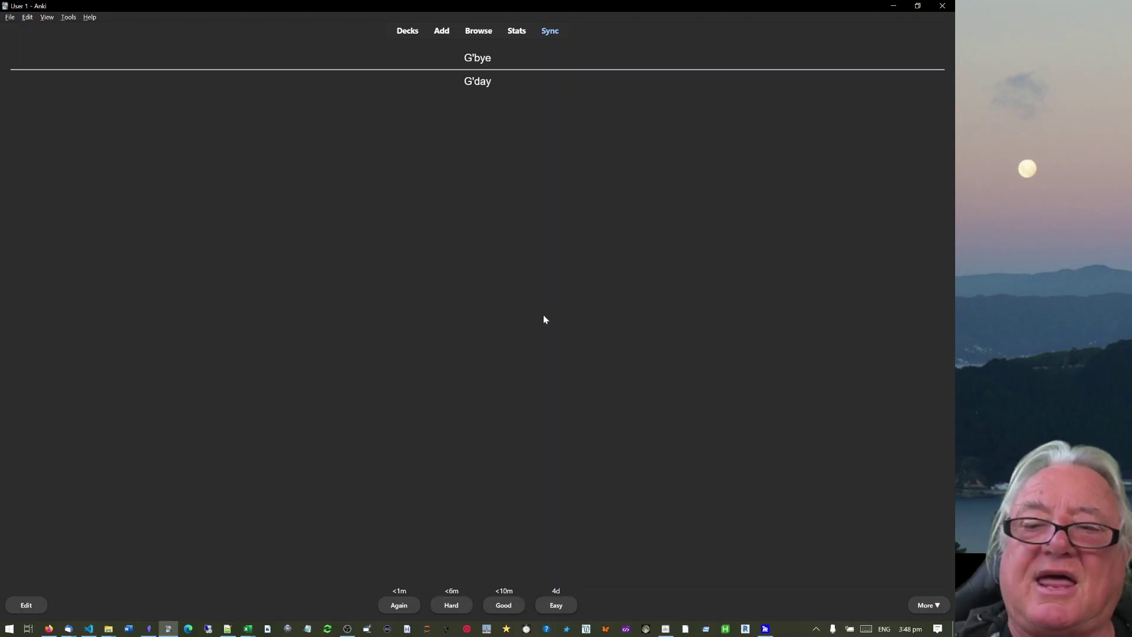
left_click(406, 32)
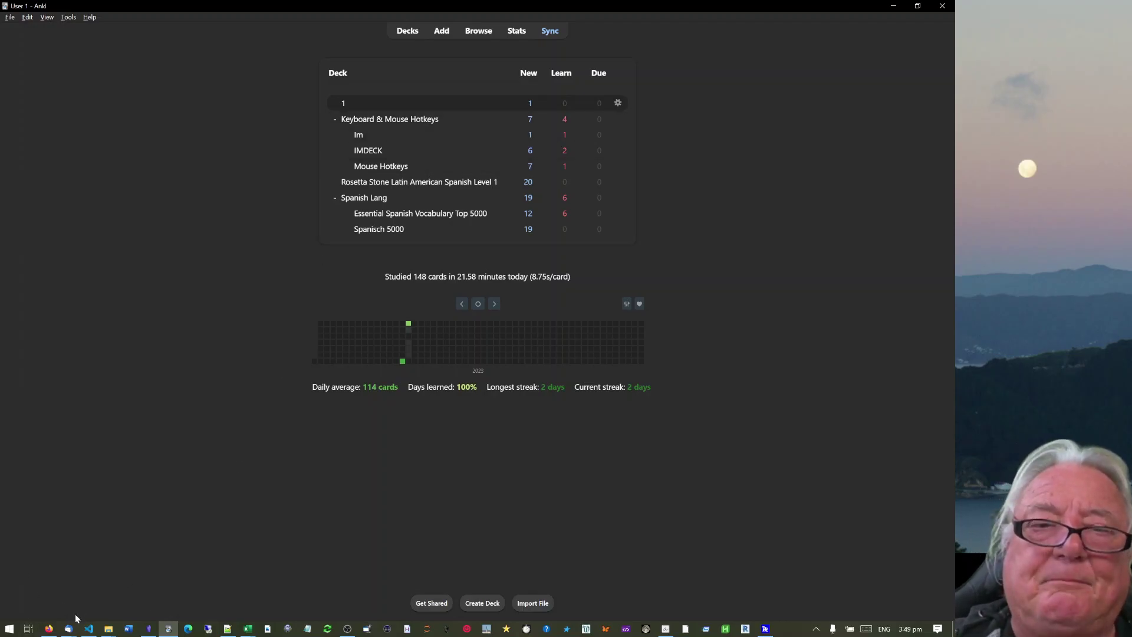
- Switch to Visual Studio Code and examine the mouse hotkeys in EmailDateMultiTap.ahk, selecting the code from line 385 through line 407
left_click(49, 629)
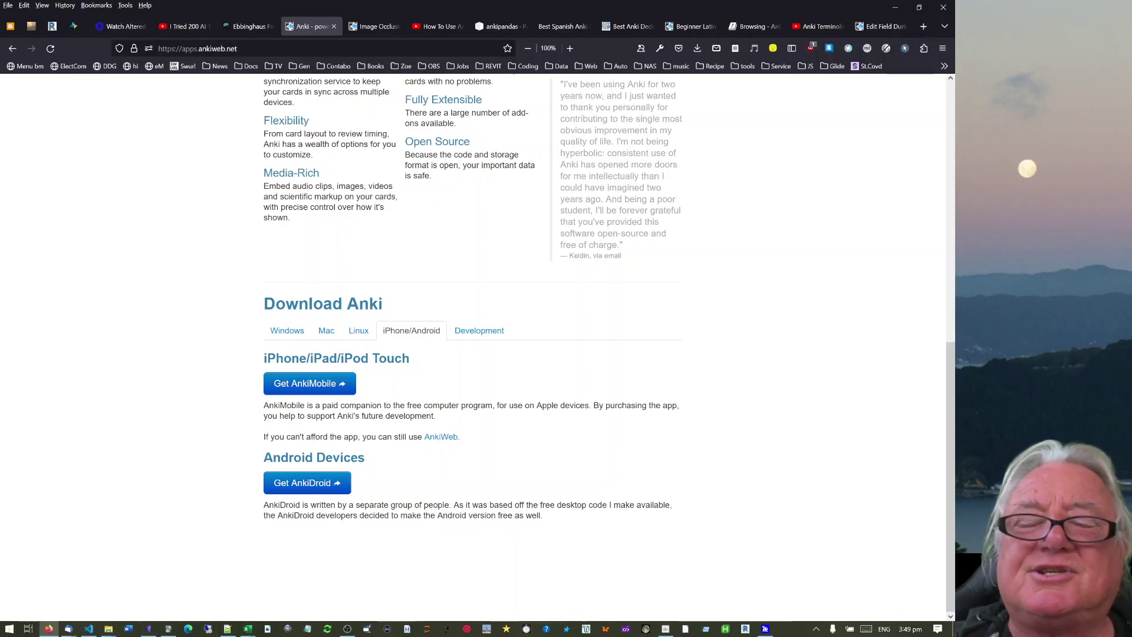
left_click(89, 629)
left_click(475, 242)
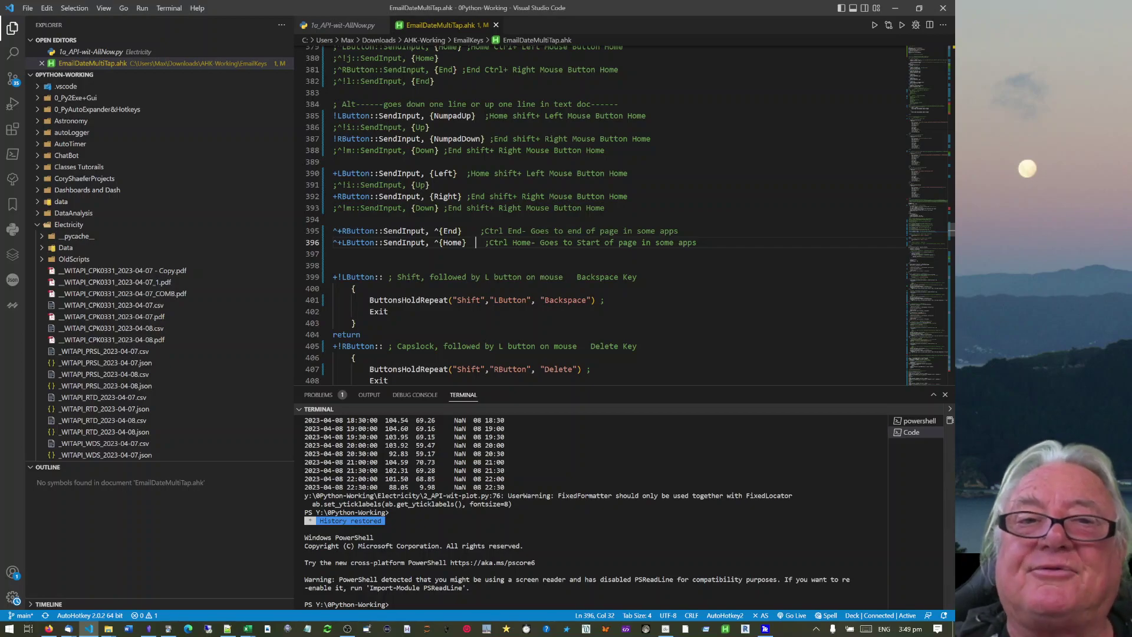
left_click(338, 116)
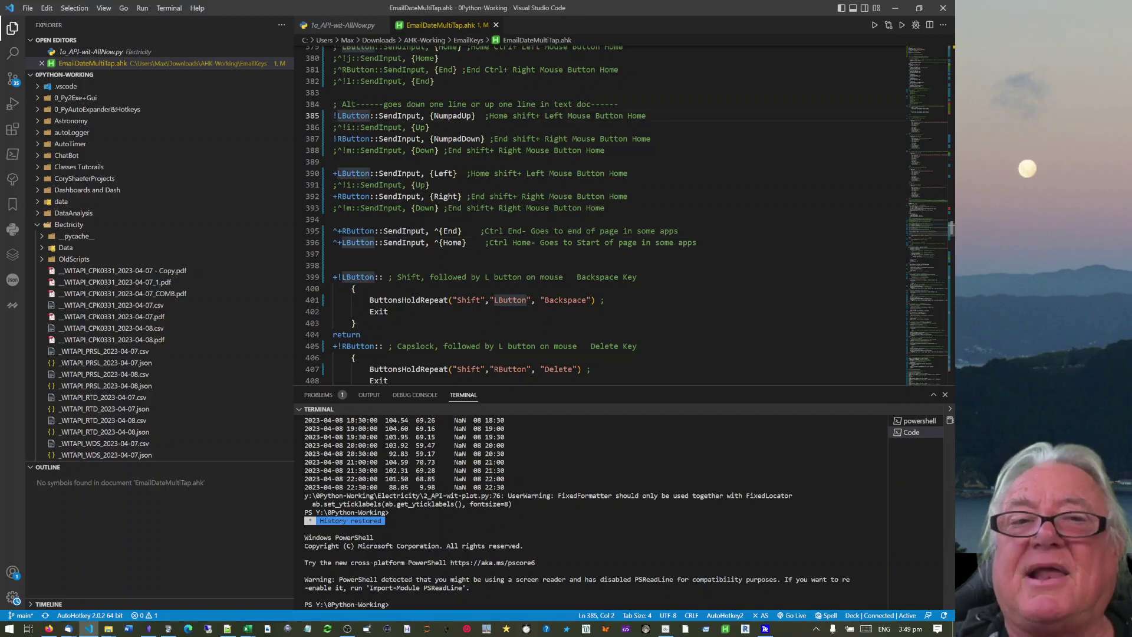
left_click(341, 138)
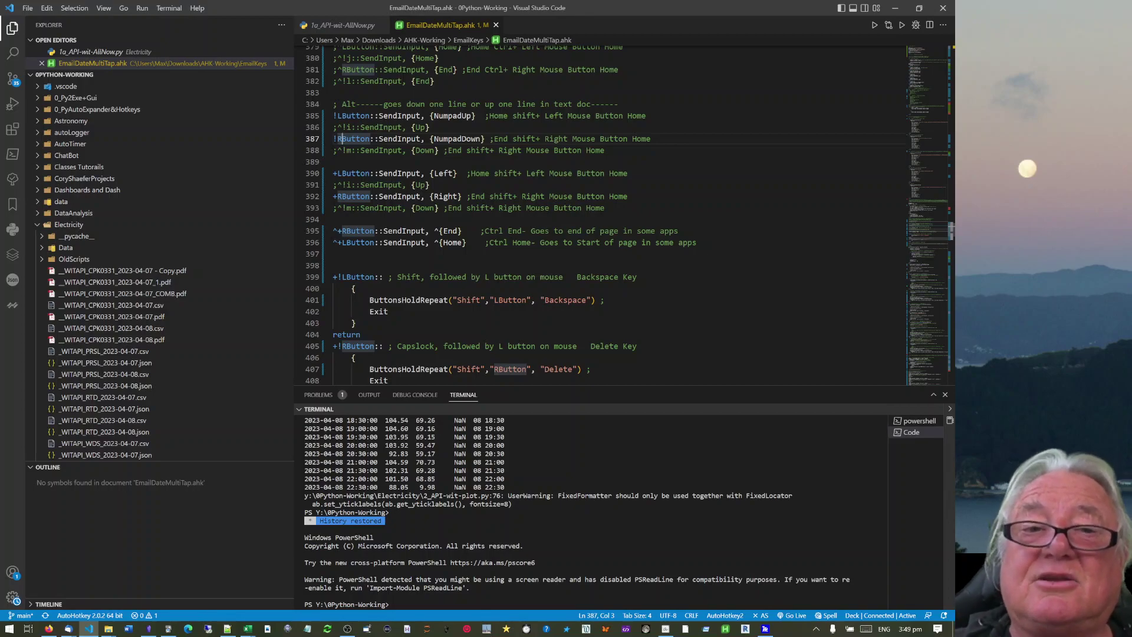
left_click_drag(413, 382, 333, 116)
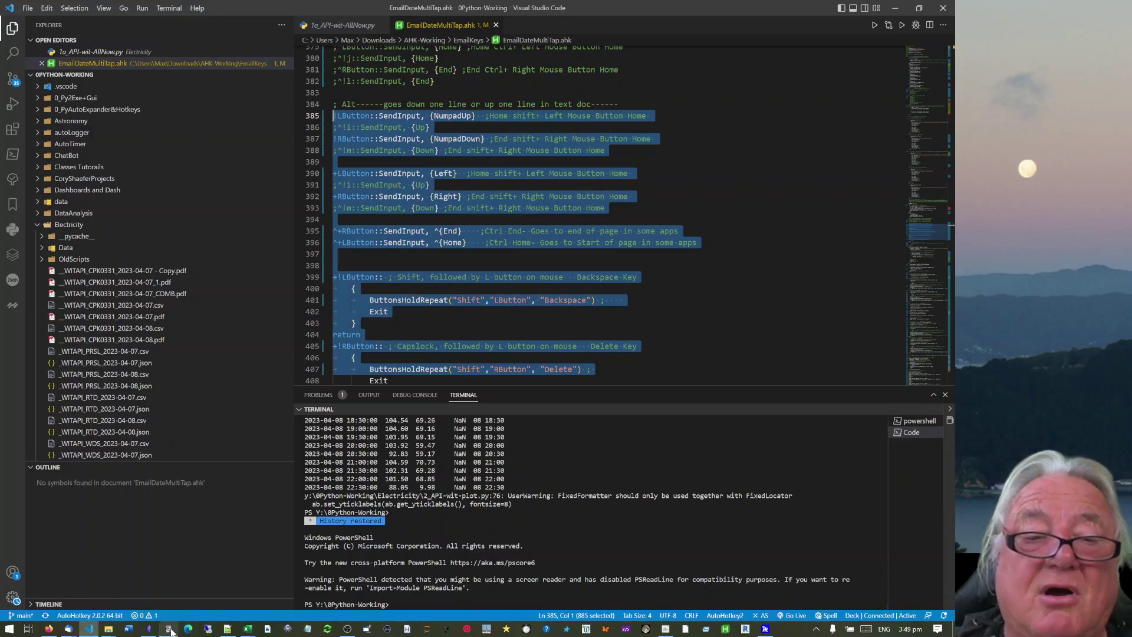
- Switch to Notepad++ and examine the mouse hotkey list in anki12.txt, placing the cursor after the comma in the first line
left_click(226, 629)
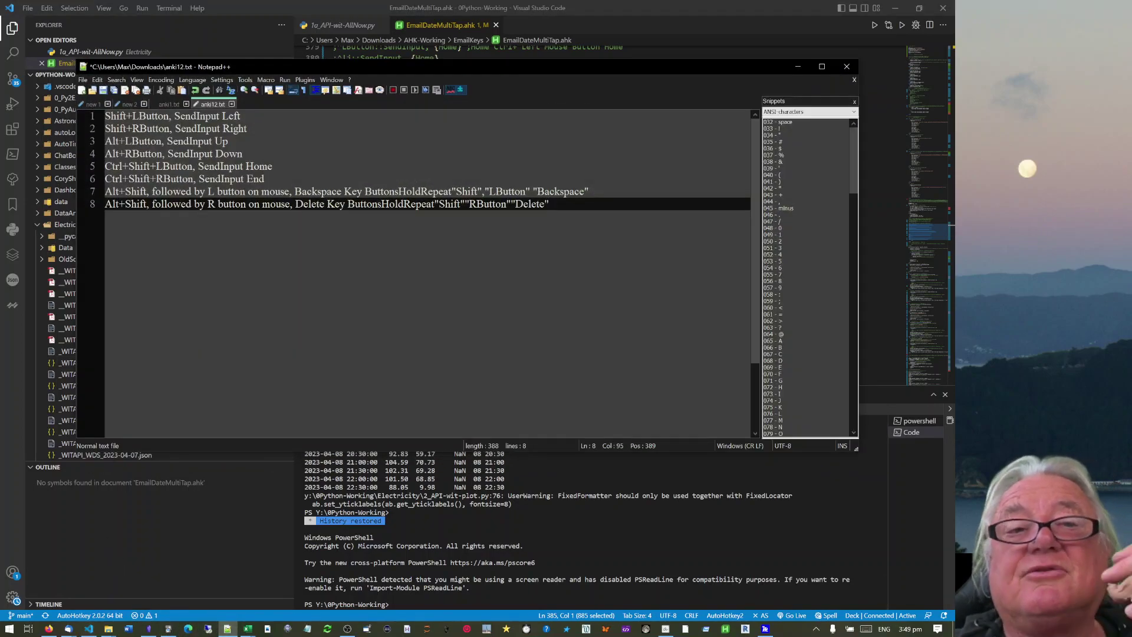
left_click(242, 153)
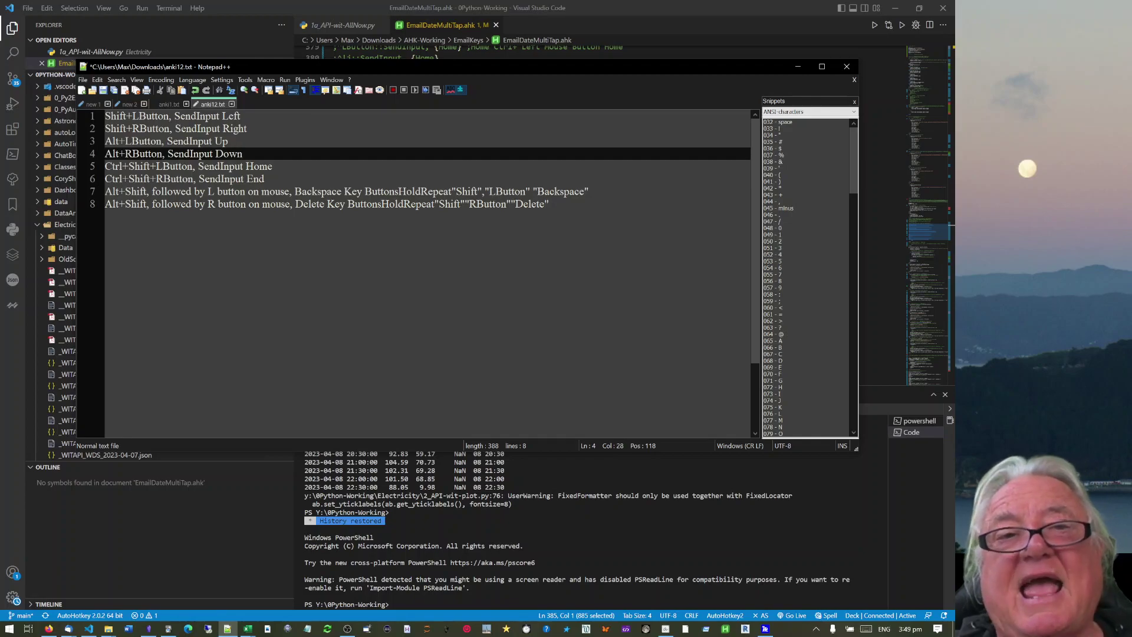
left_click(171, 117)
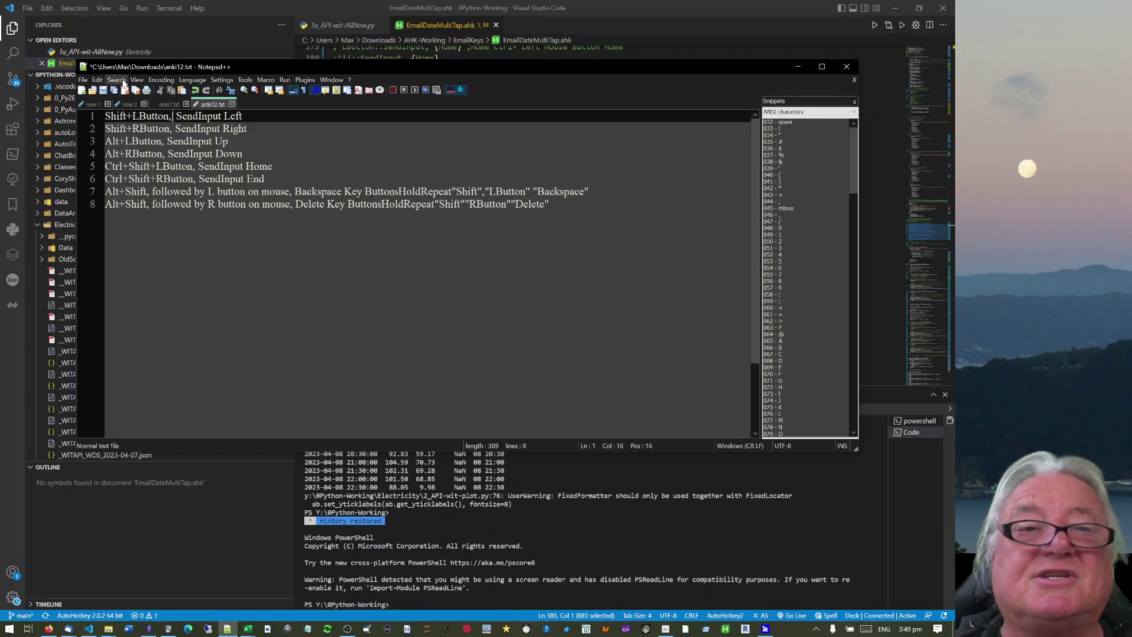
- Remove the extra space after the first line's comma in anki12.txt, save the file and switch to Anki's deck list
key("BackSpace")
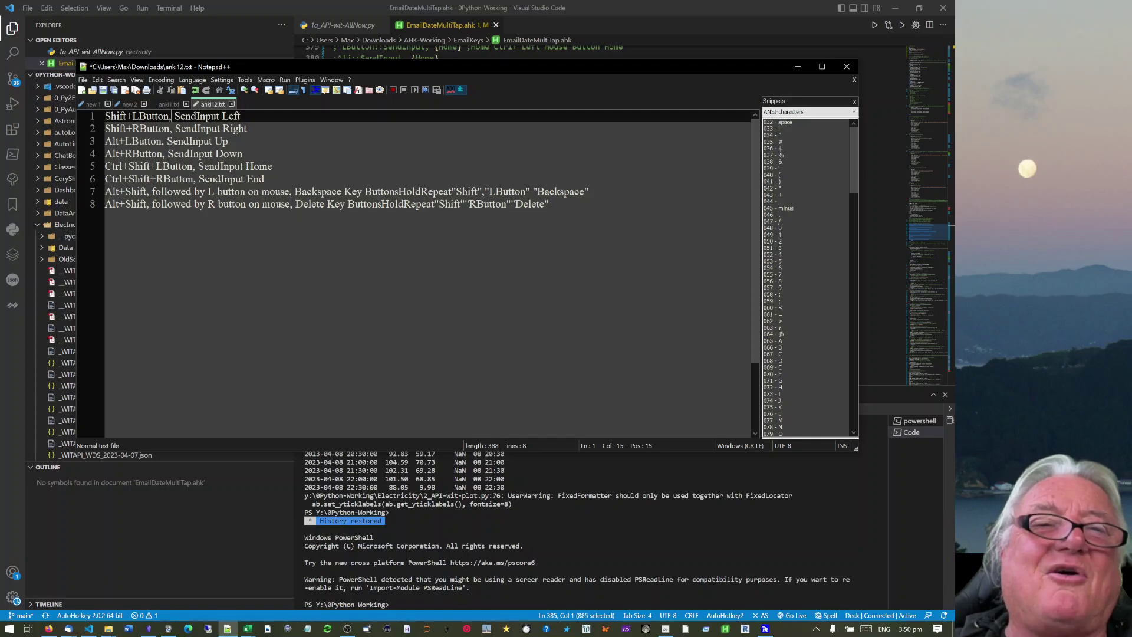
left_click(104, 90)
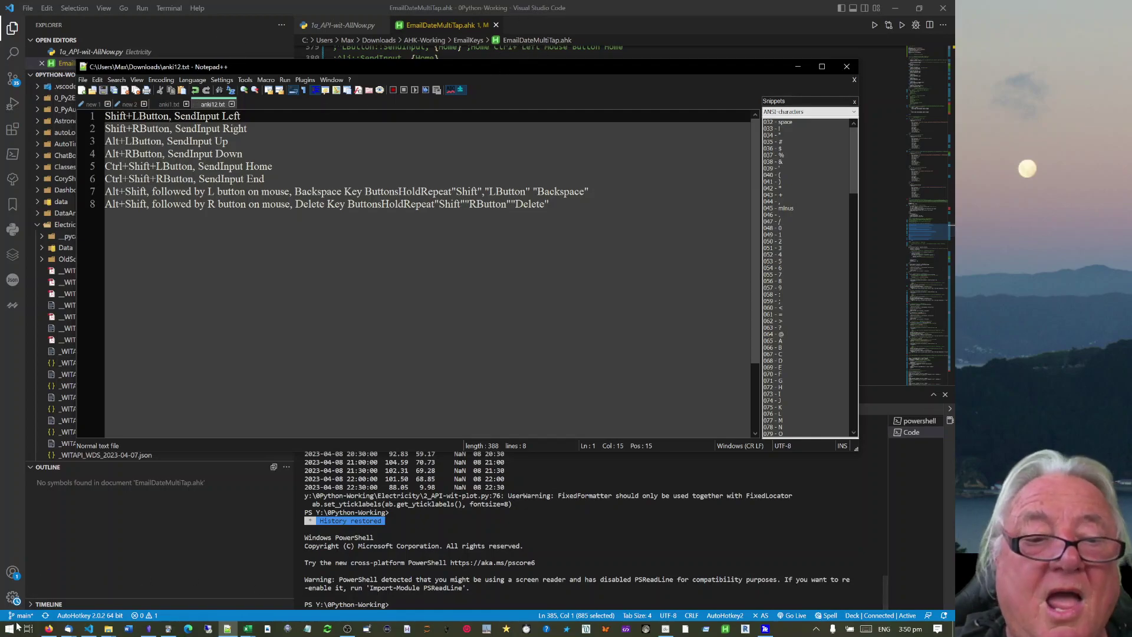
left_click(169, 629)
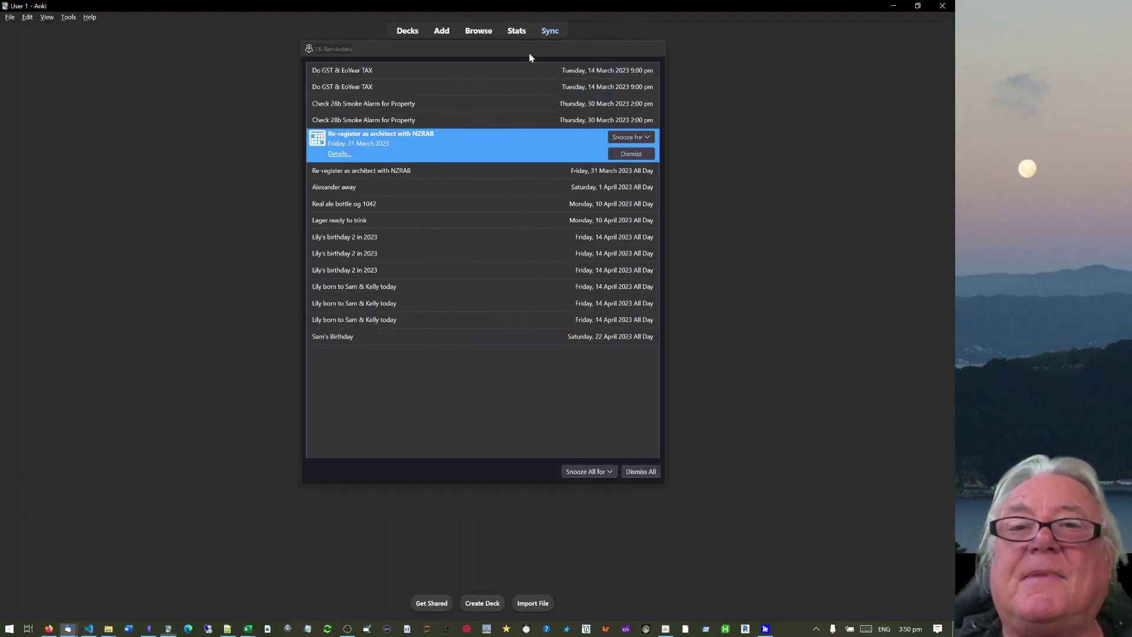
left_click(401, 38)
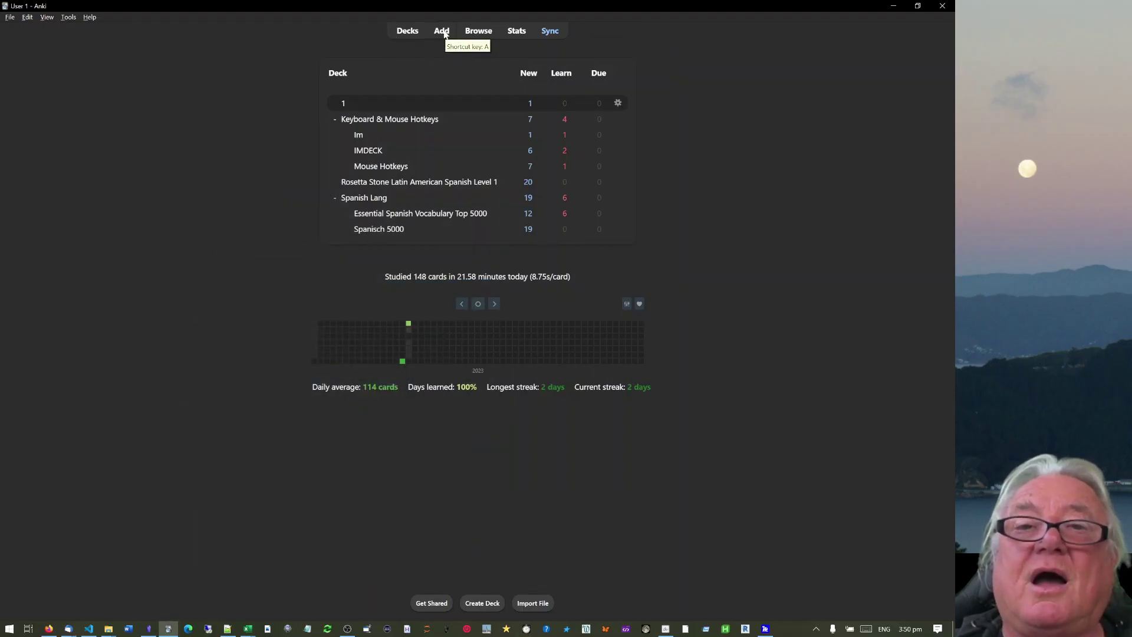
left_click(10, 17)
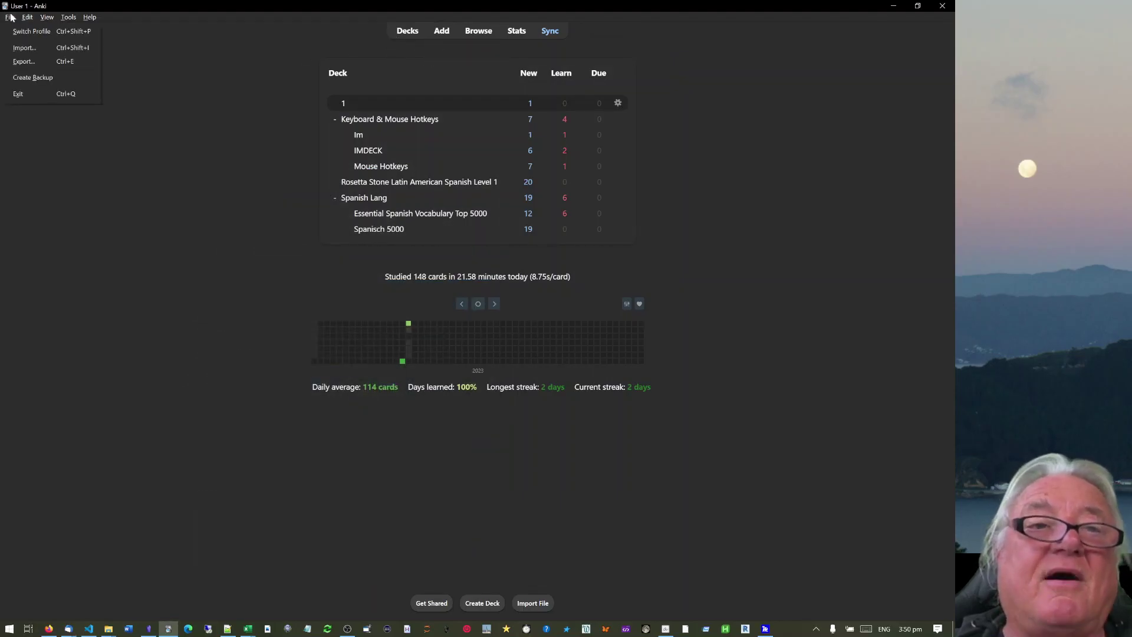
left_click(25, 48)
left_click(178, 90)
left_click(617, 463)
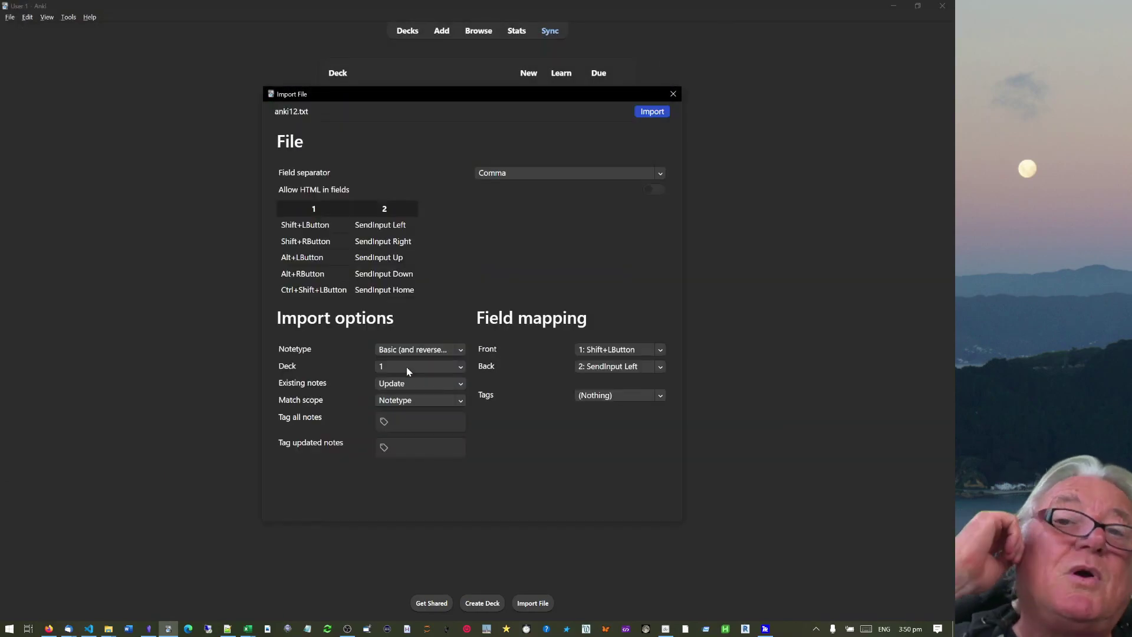
left_click(570, 172)
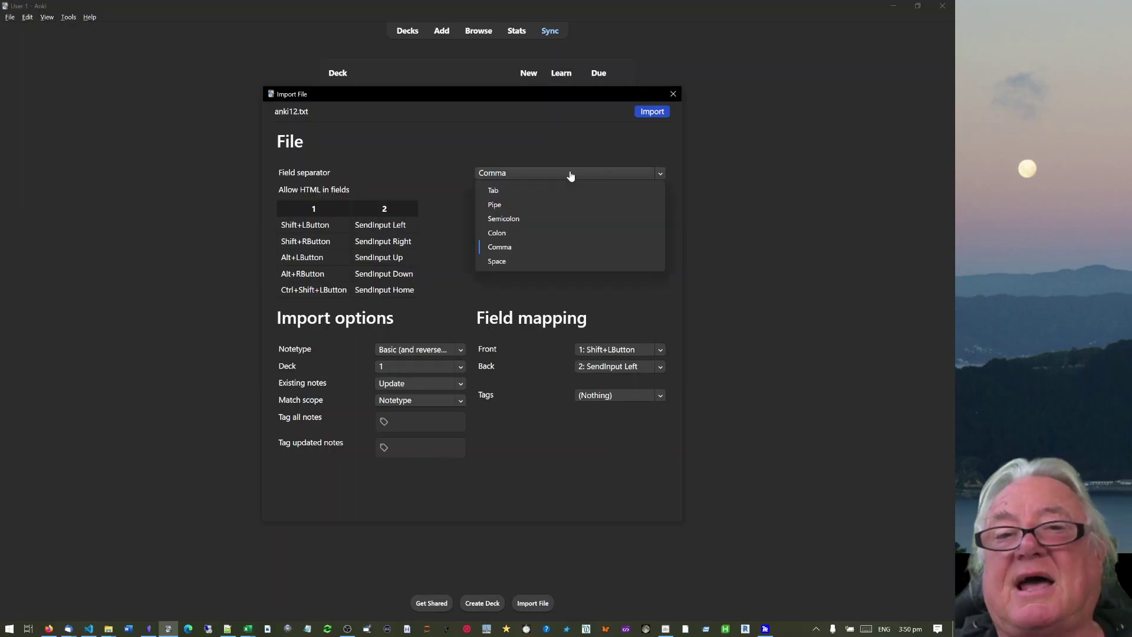
left_click(648, 111)
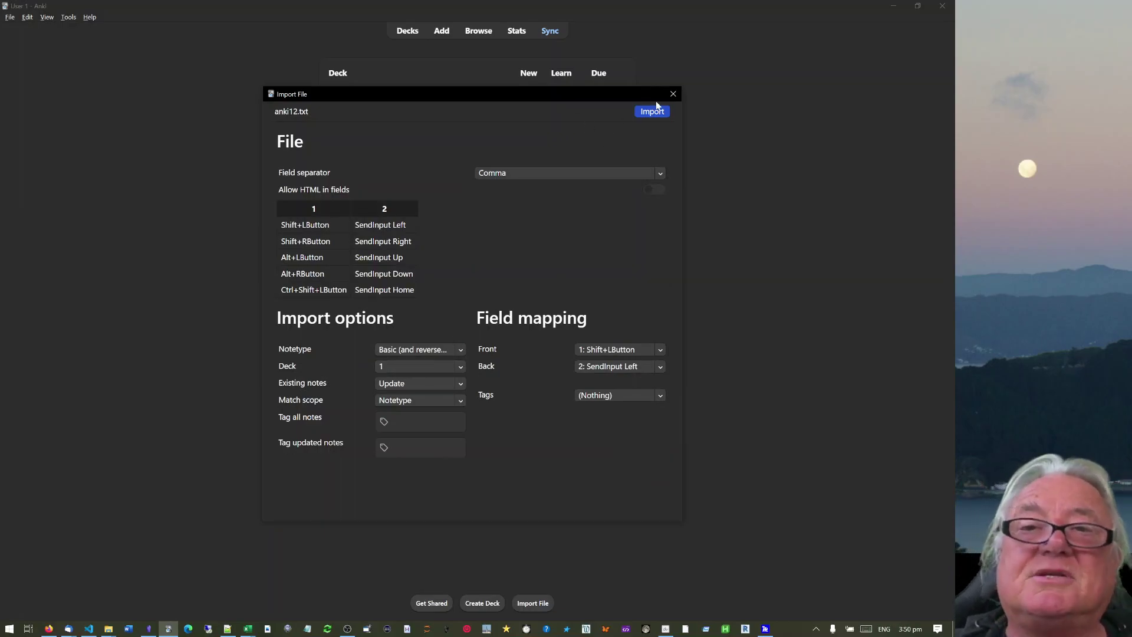
left_click(673, 94)
- Check the supported import formats and open anki12.txt from the Downloads folder for import
left_click(10, 17)
left_click(22, 47)
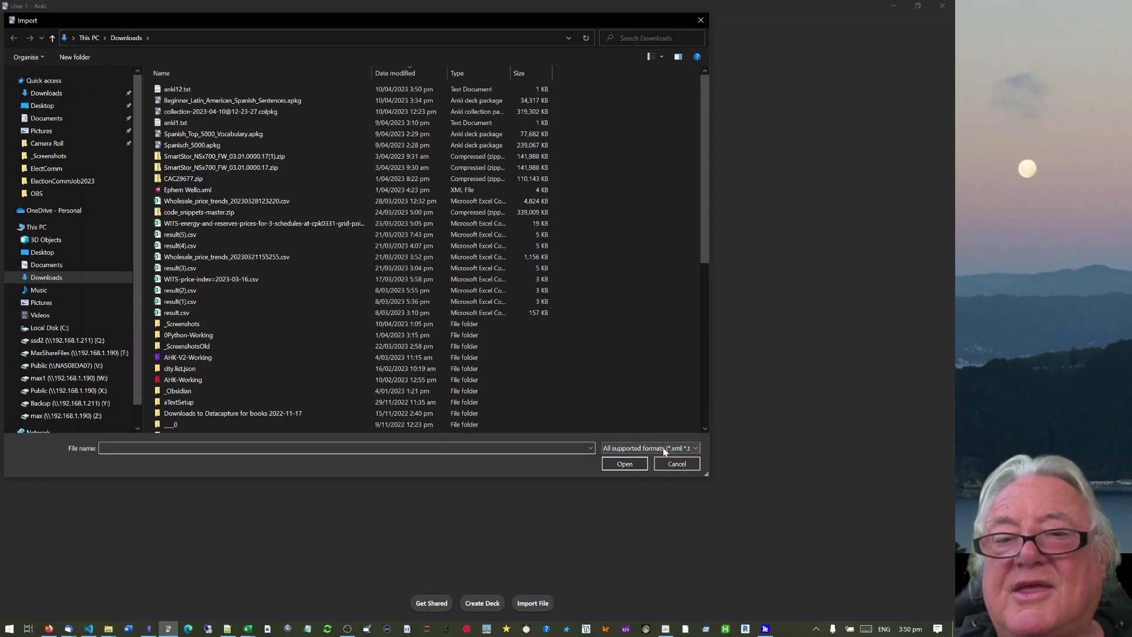
left_click(664, 451)
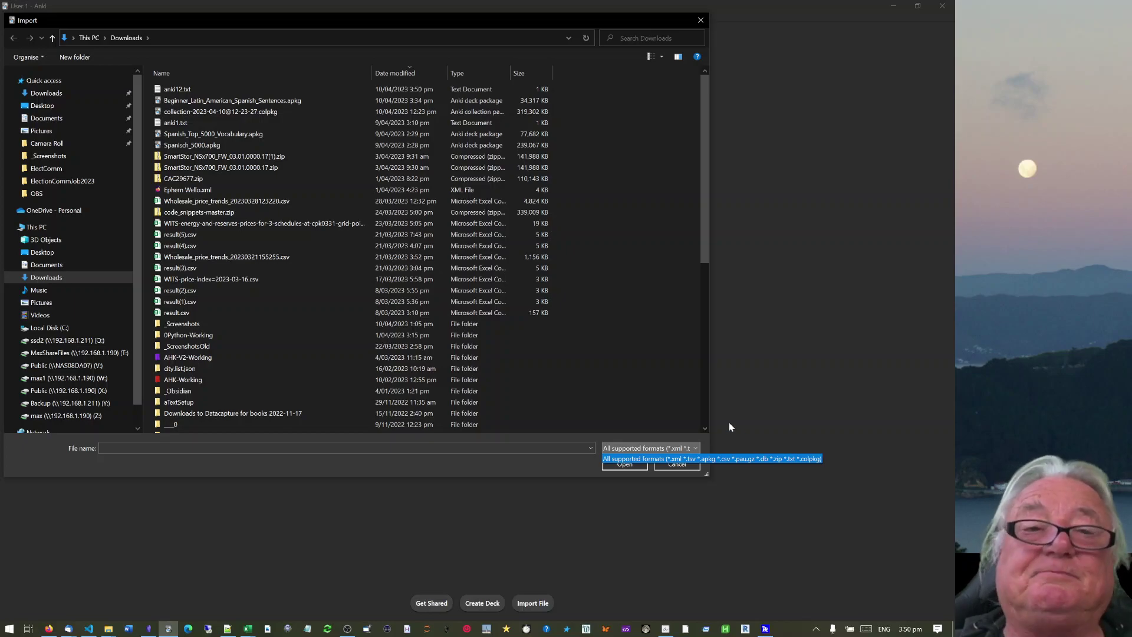
left_click(183, 89)
left_click(183, 90)
left_click(620, 465)
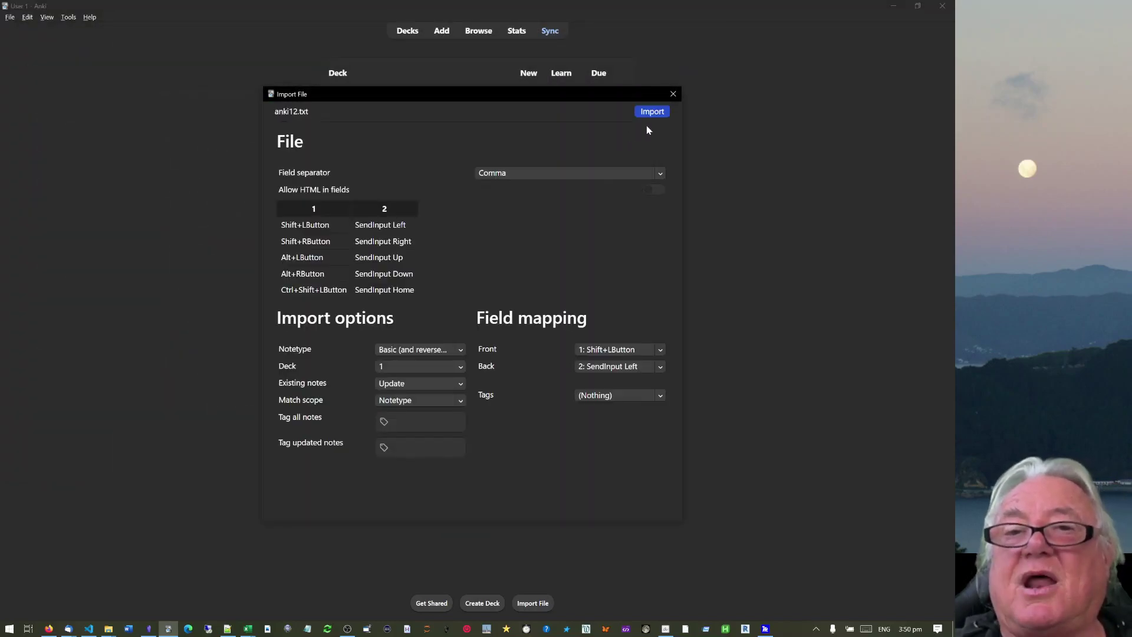
- Import the comma-separated notes into deck "1" with the Basic (and reversed card) note type, and close the import summary
left_click(537, 177)
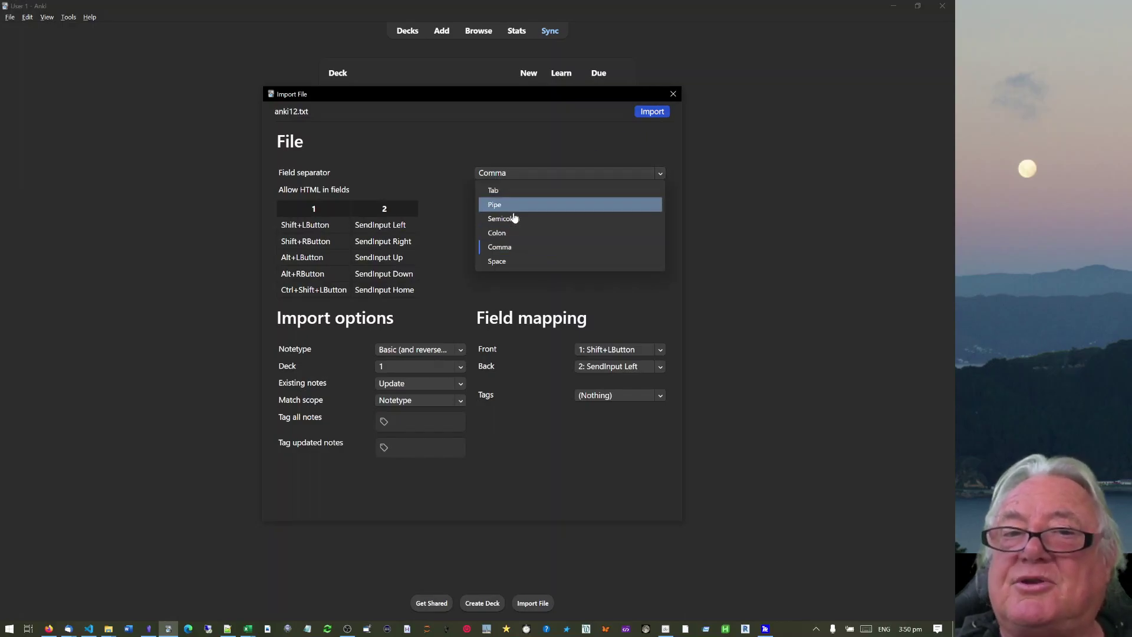
left_click(427, 137)
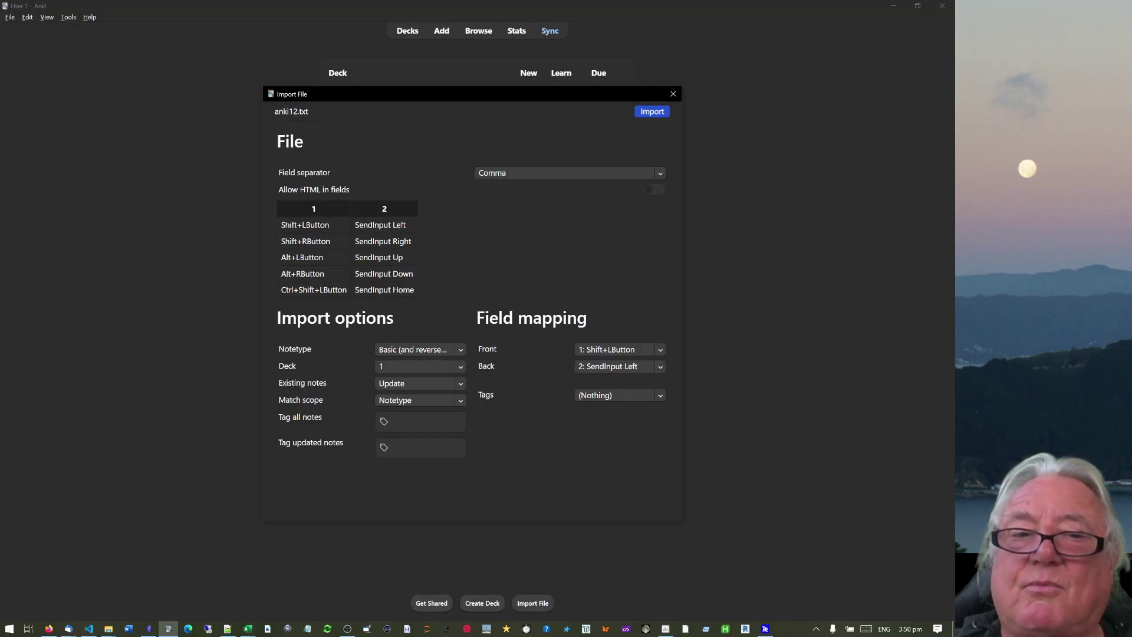
left_click(395, 368)
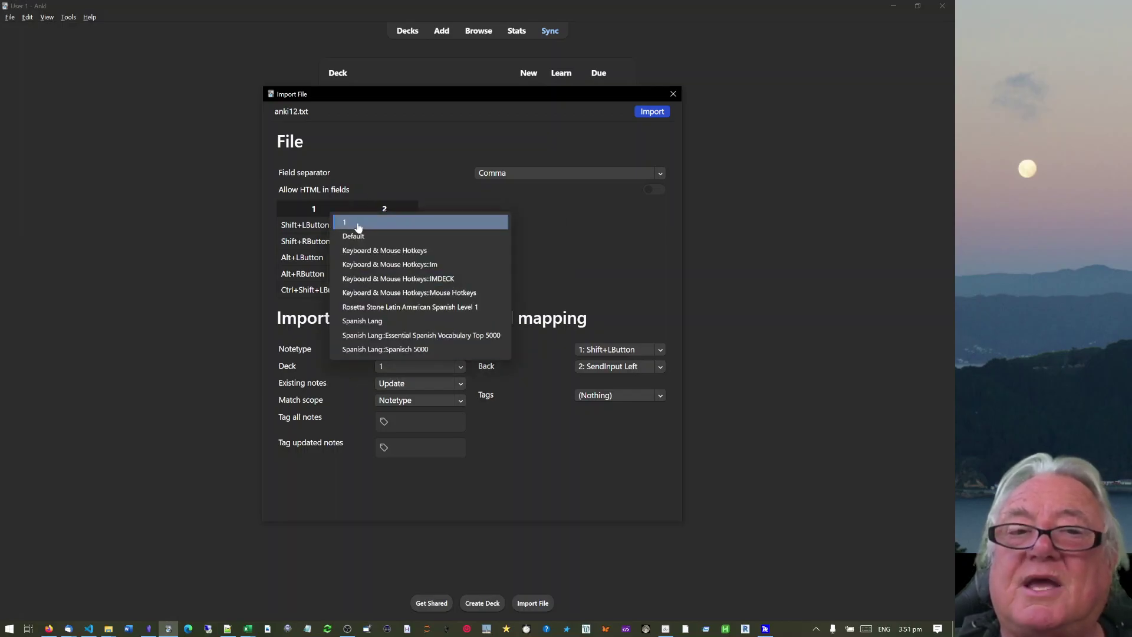
left_click(429, 367)
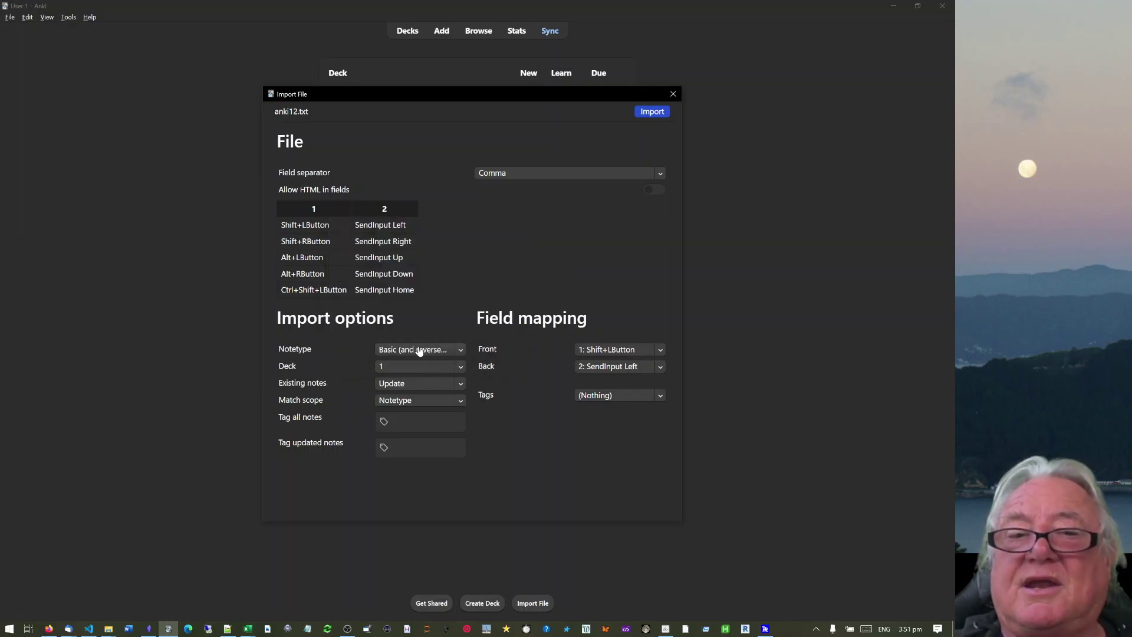
left_click(419, 351)
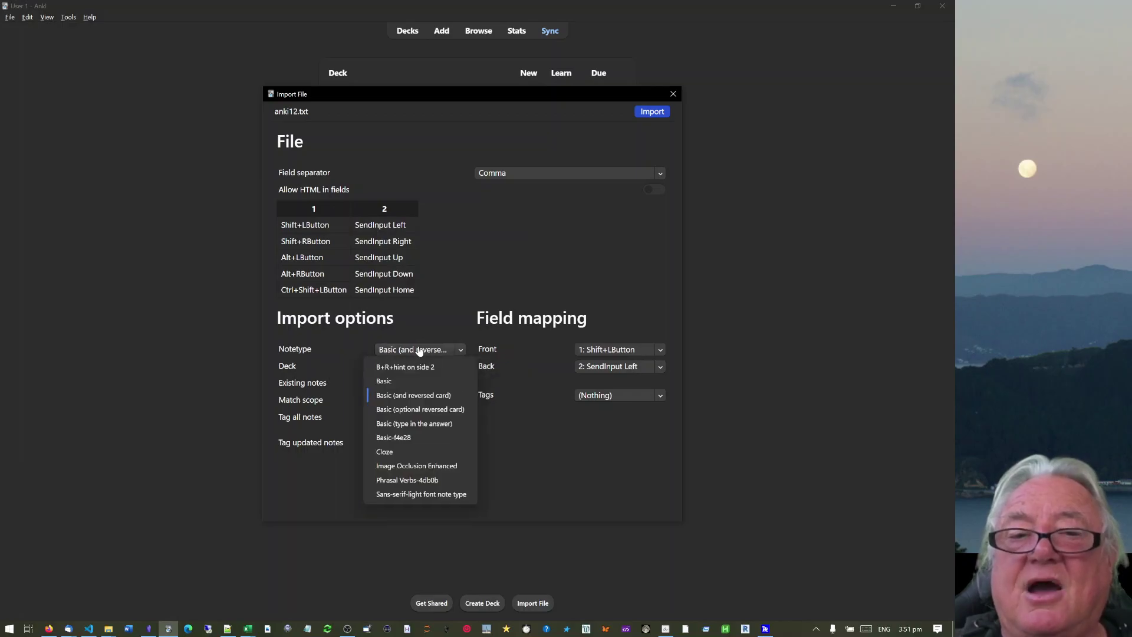
left_click(389, 400)
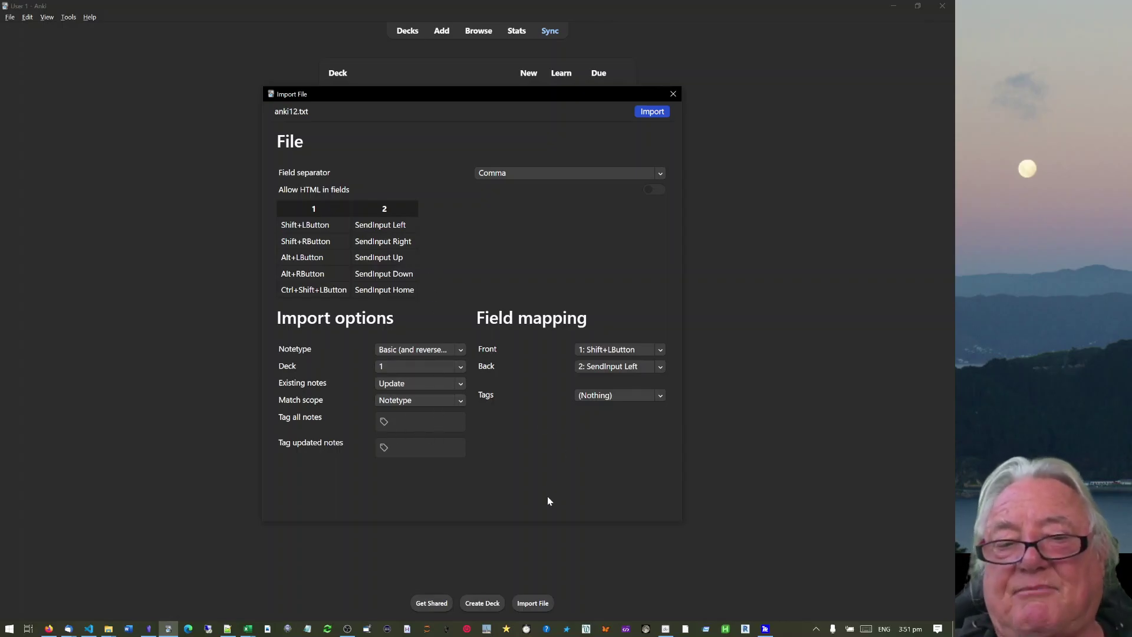
left_click(652, 112)
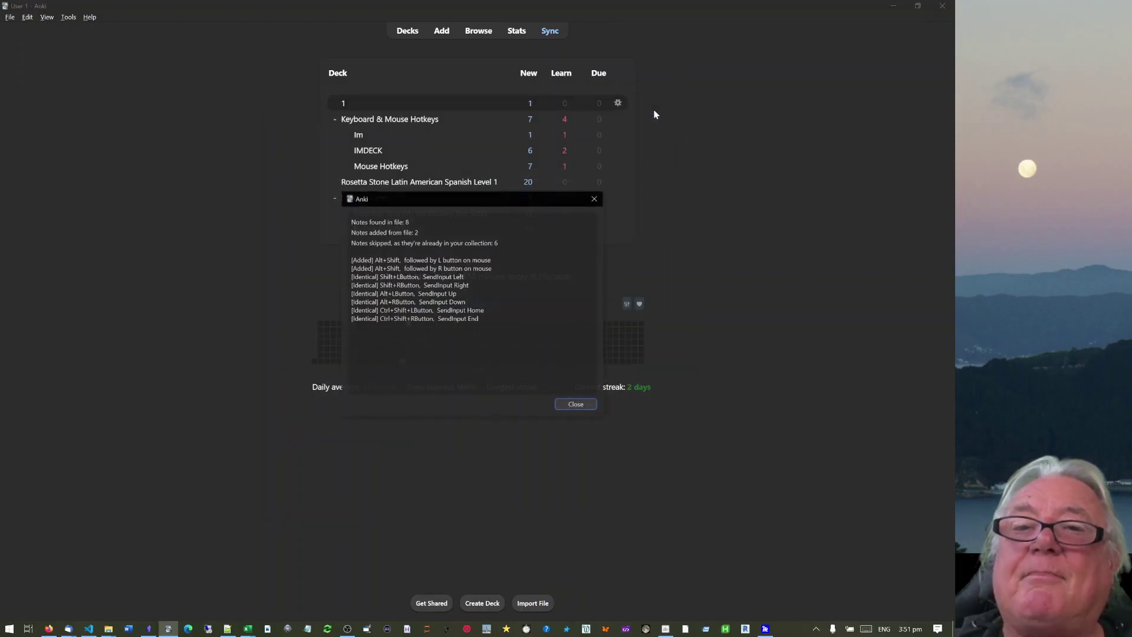
left_click(575, 407)
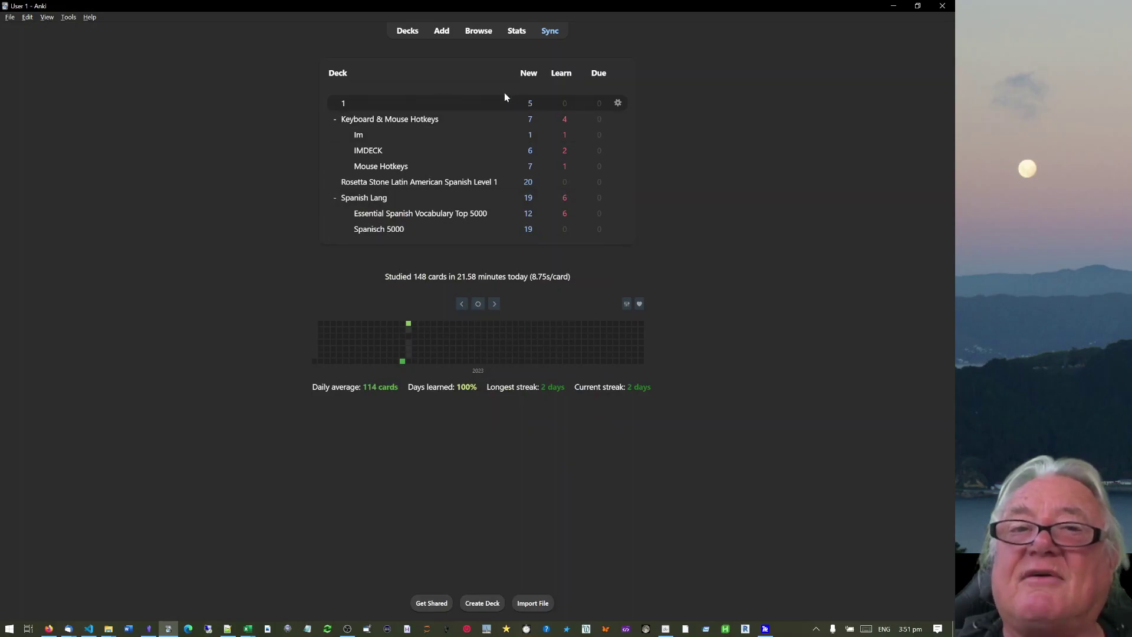
- Study deck "1": reveal the answers of the Alt+Shift and G'bye cards and rate both Easy
left_click(376, 104)
left_click(534, 104)
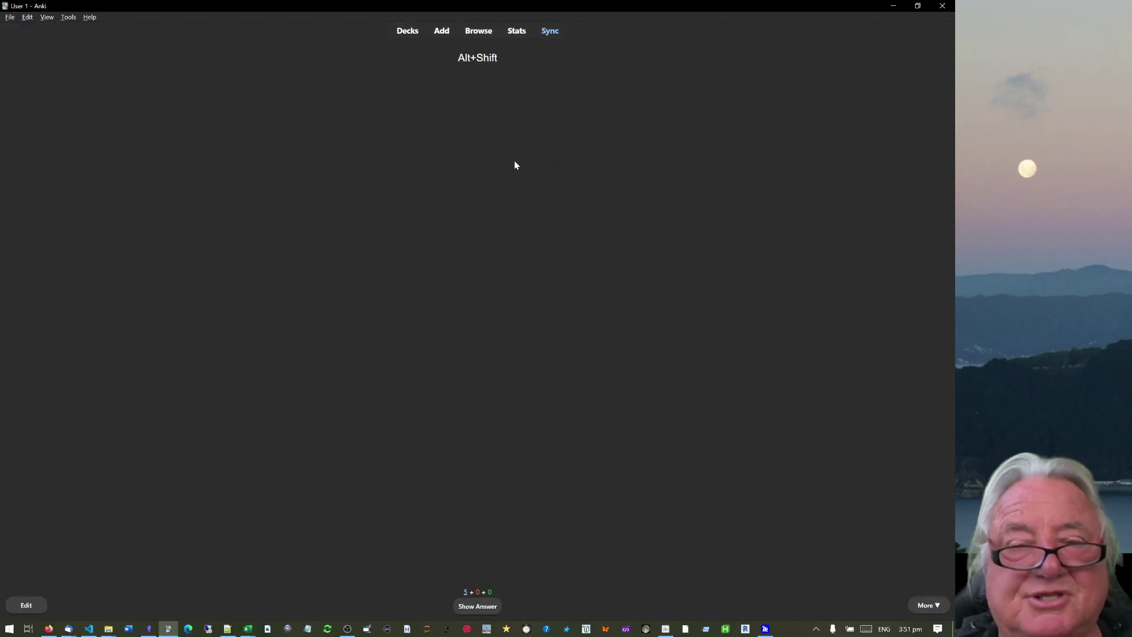
left_click(478, 607)
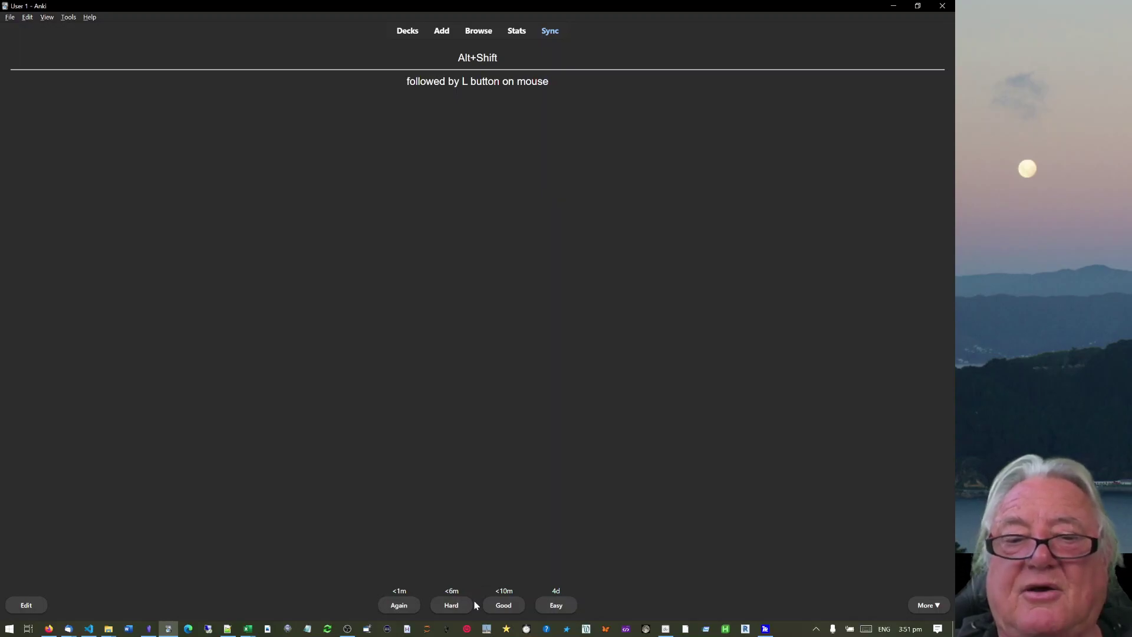
left_click(542, 605)
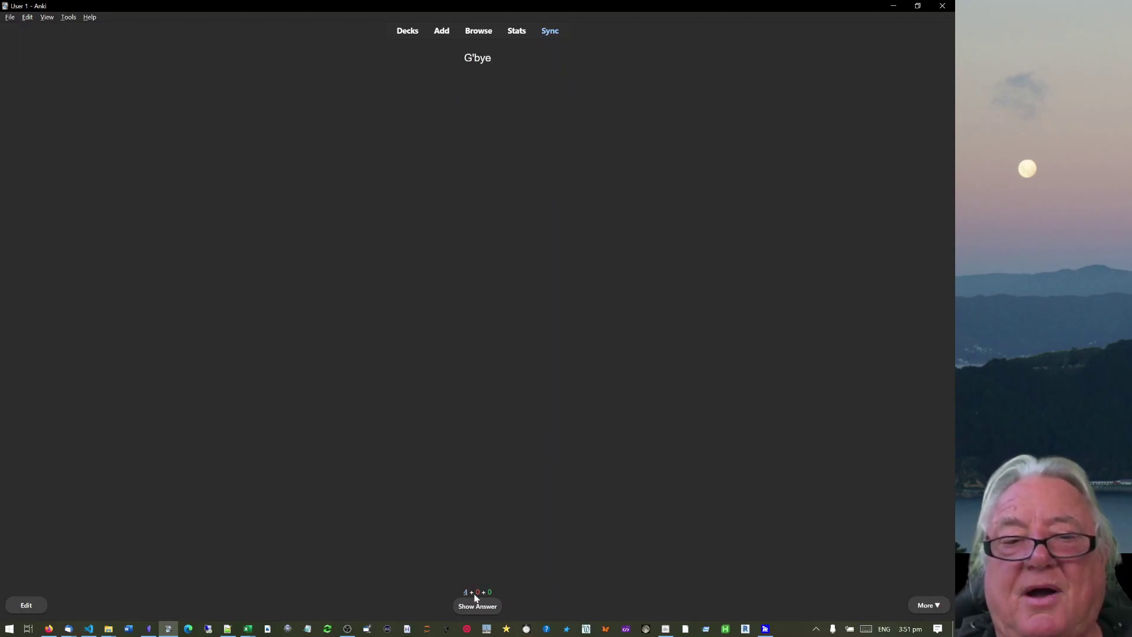
left_click(478, 607)
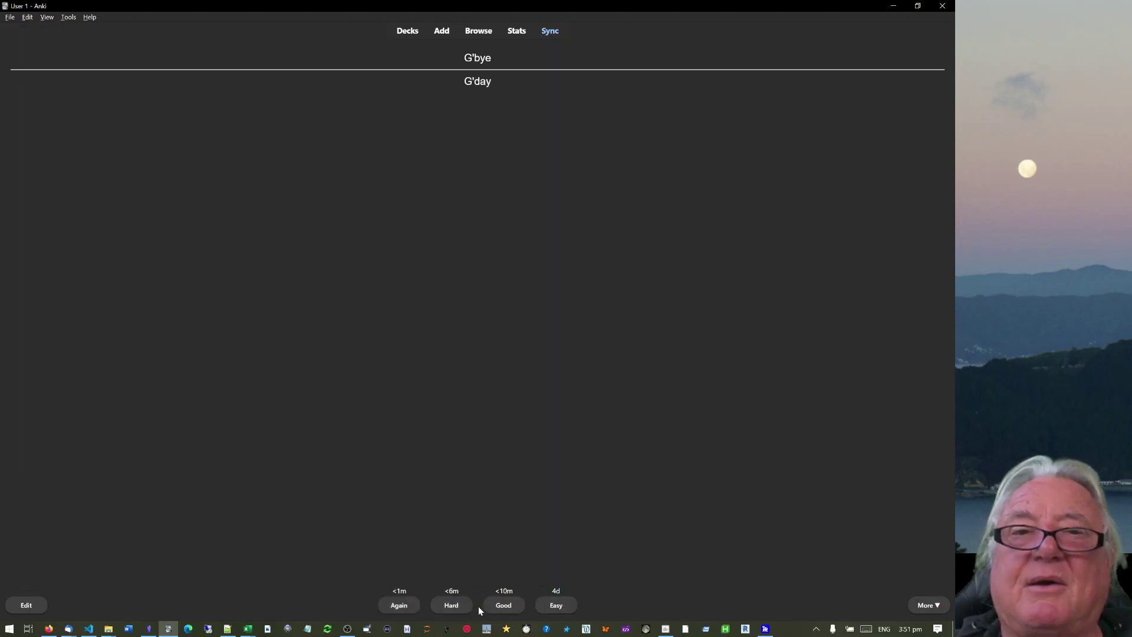
left_click(552, 607)
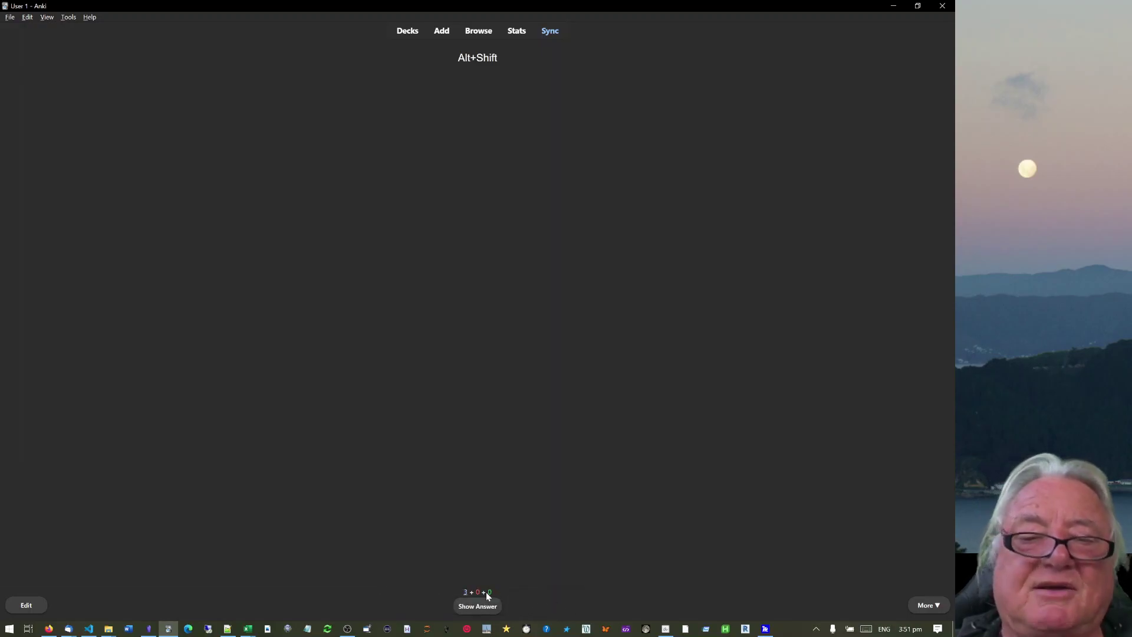
- In the card browser, change the front of the Alt+Shift card for the mouse's L button to "Alt+Shift + L Button"
left_click(478, 31)
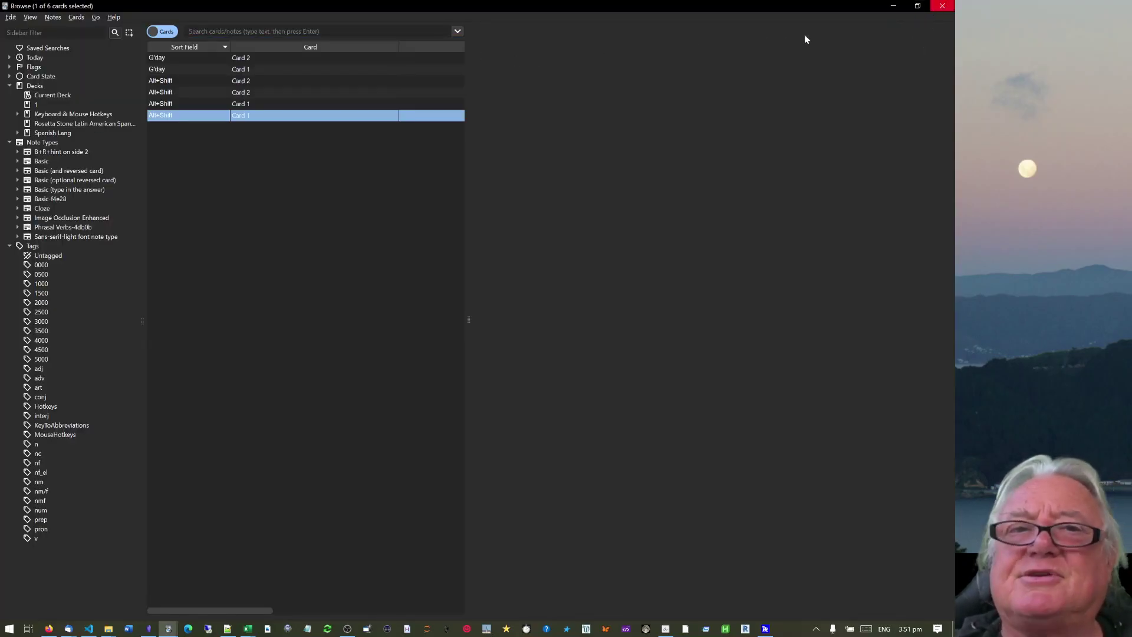
key("Escape")
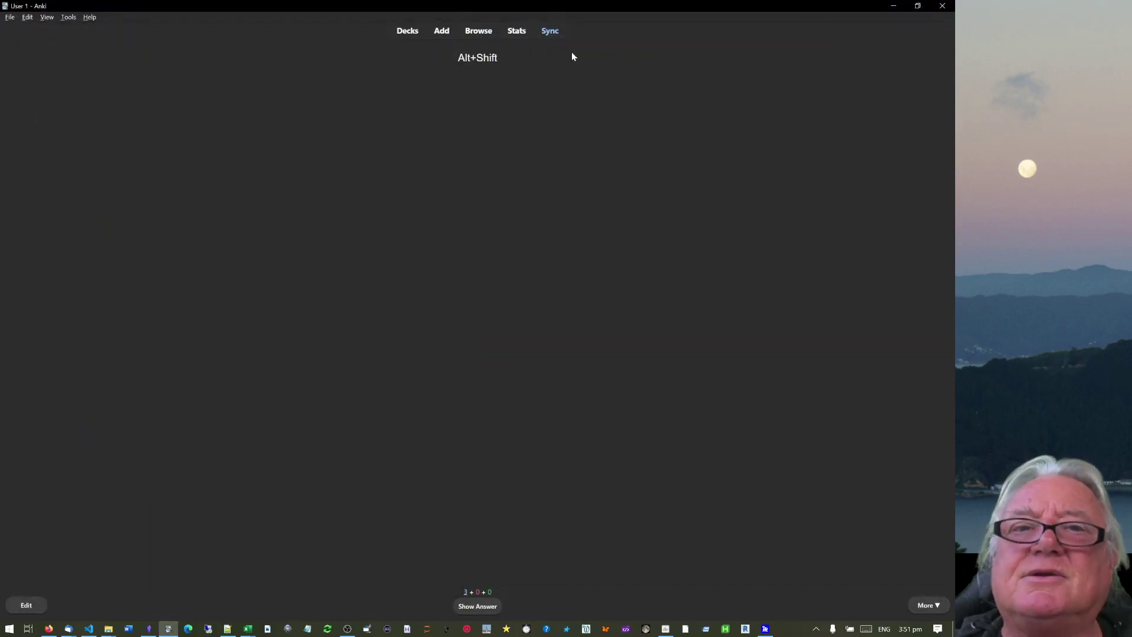
left_click(477, 31)
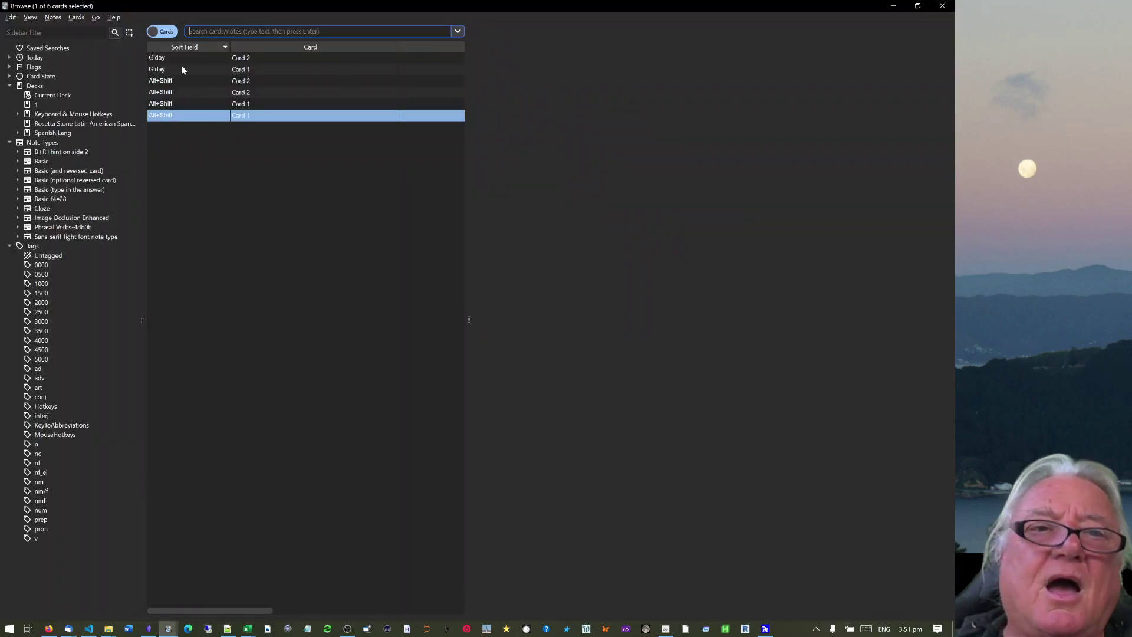
left_click(163, 83)
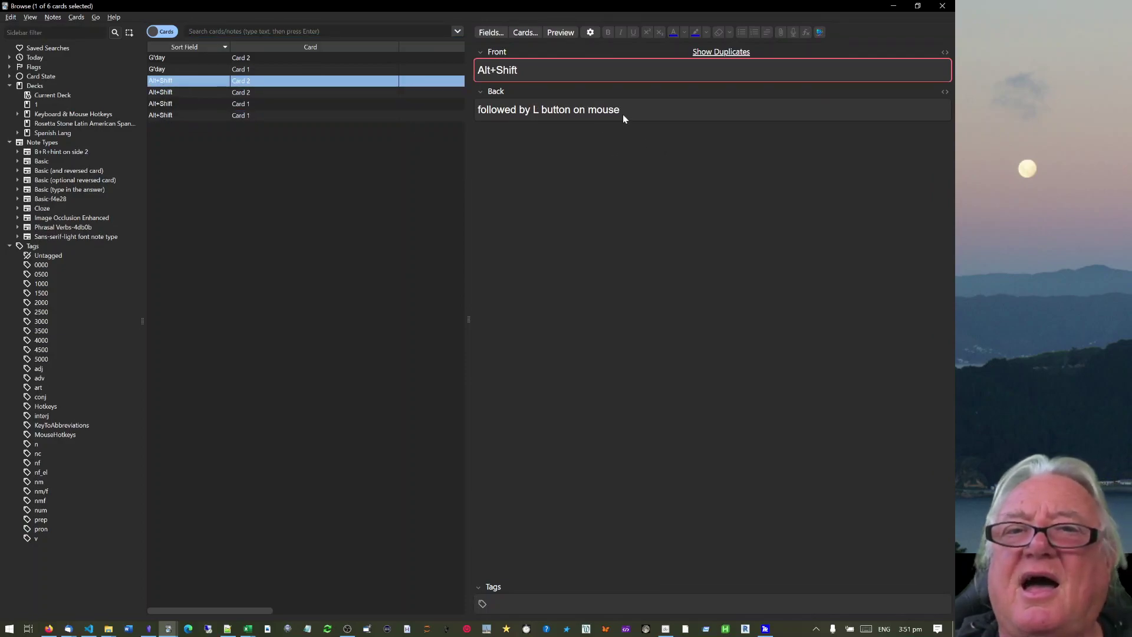
left_click(560, 72)
type("+ L ")
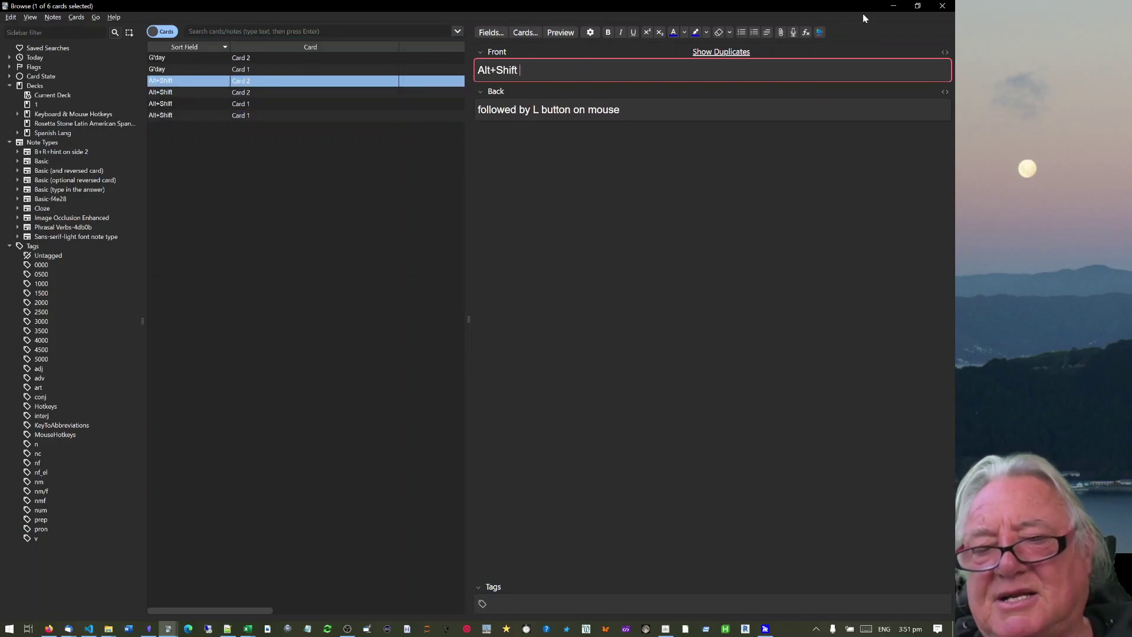
type("Button")
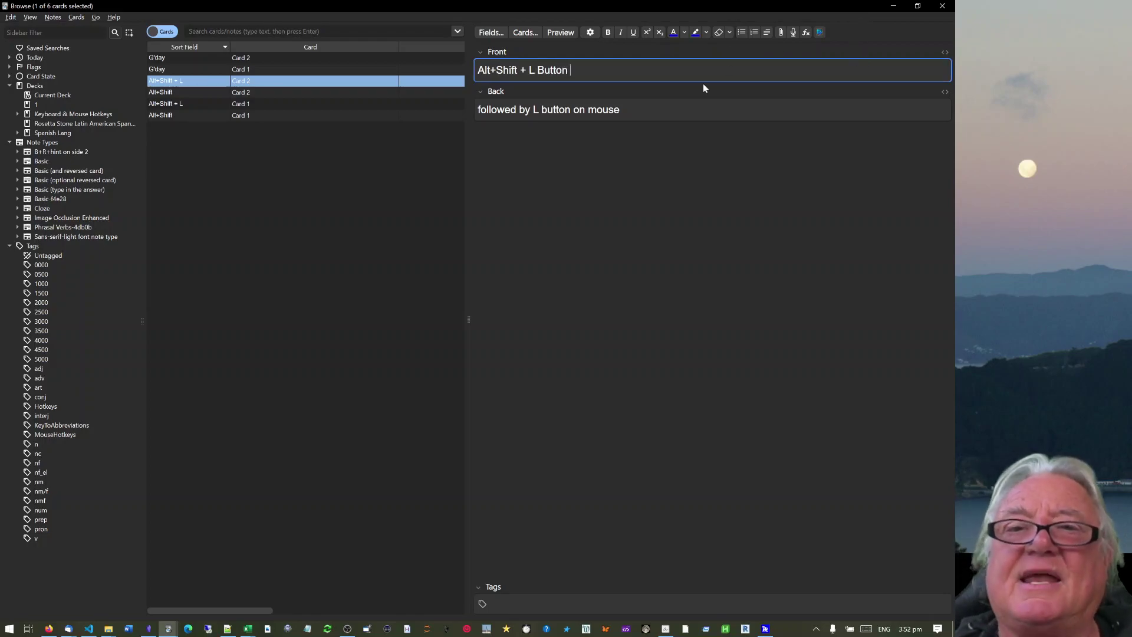
- Replace the back text of the same card with "Backspace" and deselect the card
key("Tab")
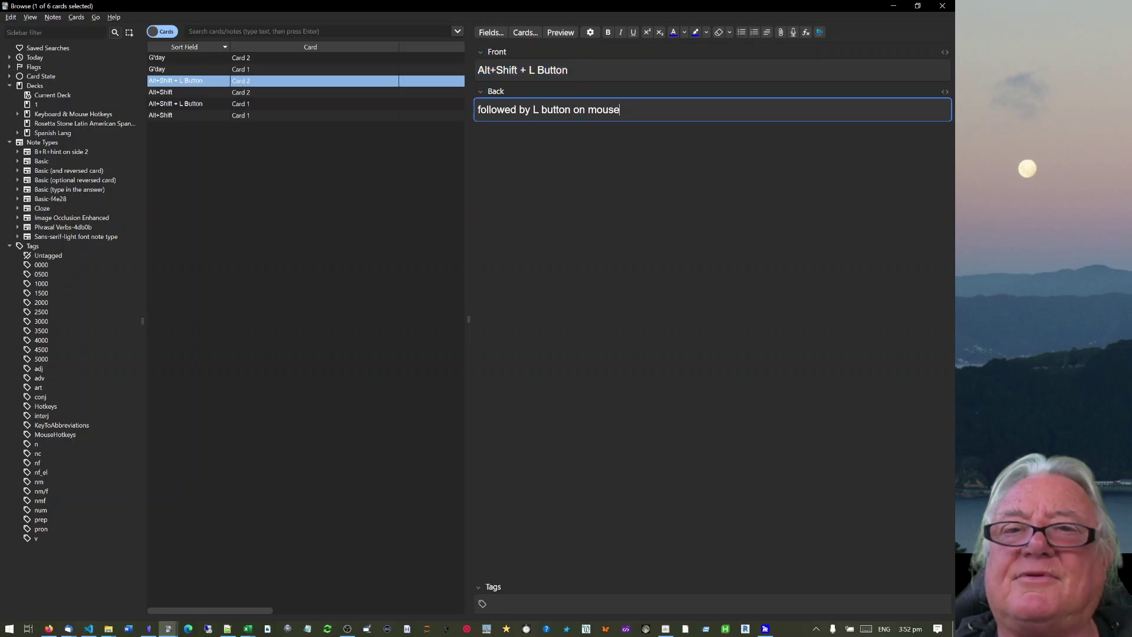
key("ctrl+a")
type("B")
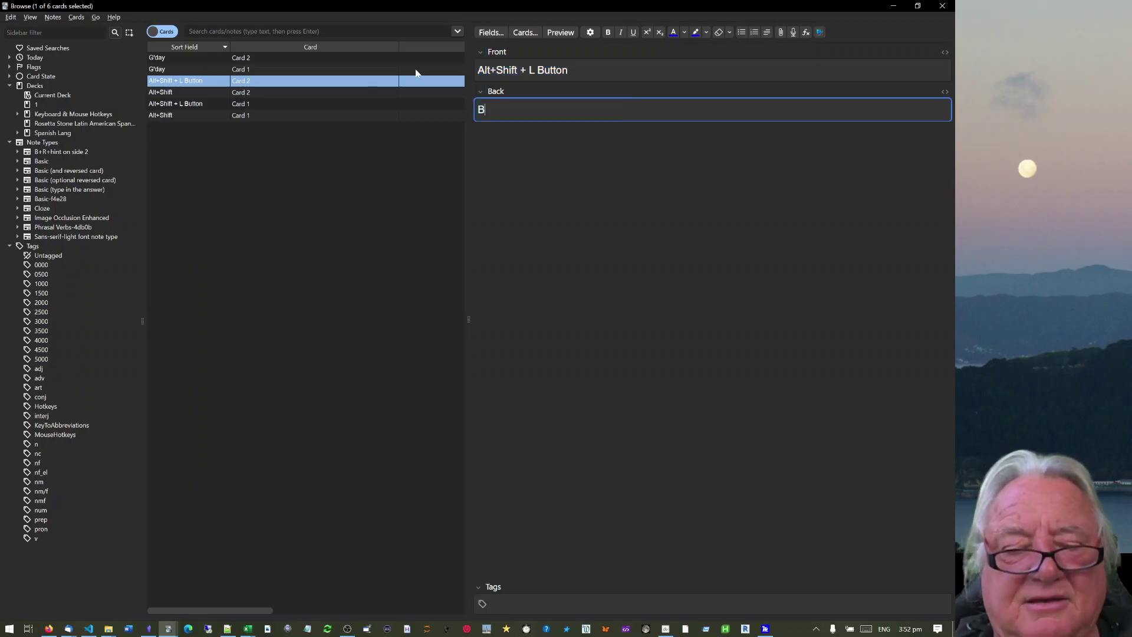
type("ackspace")
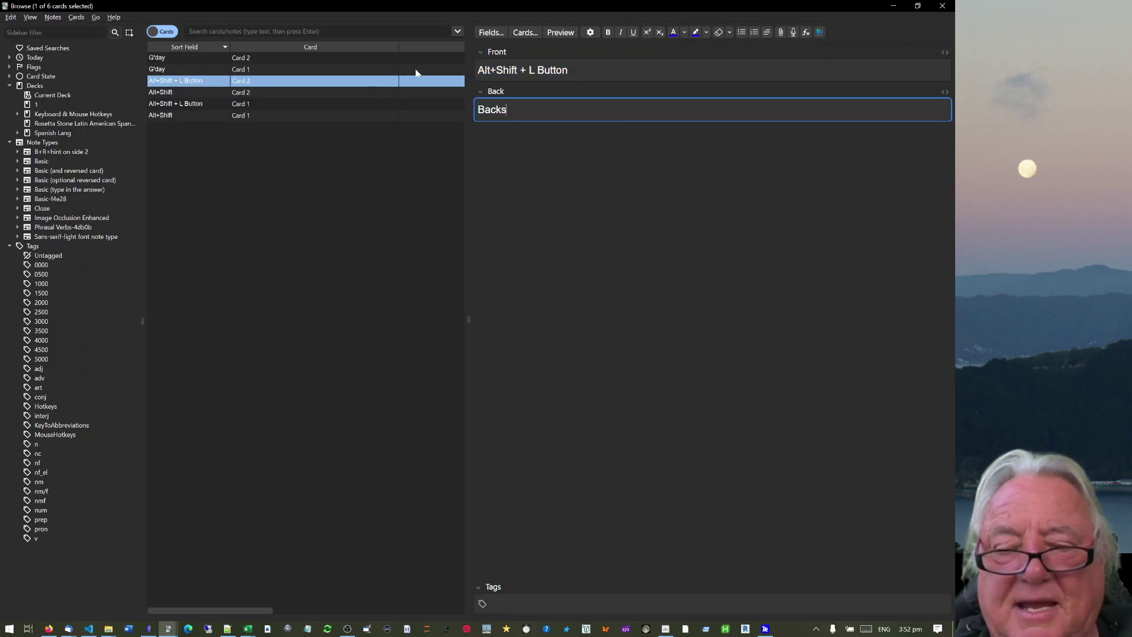
left_click(236, 154)
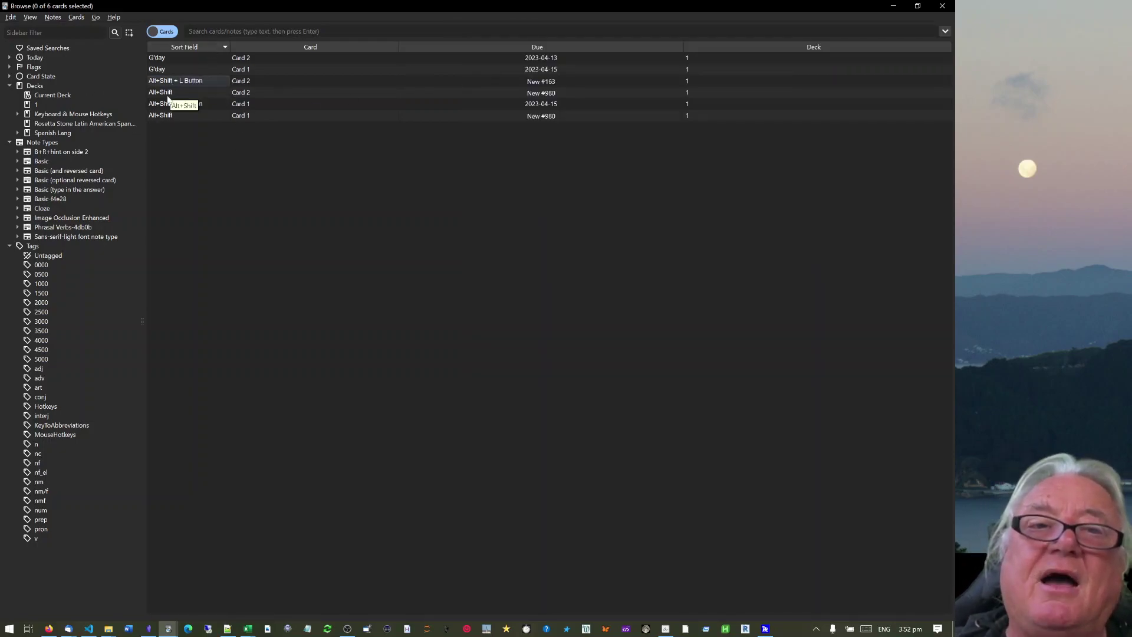
- Select the remaining Alt+Shift card for the R button and switch the browser list from cards to notes
left_click(171, 92)
left_click(172, 34)
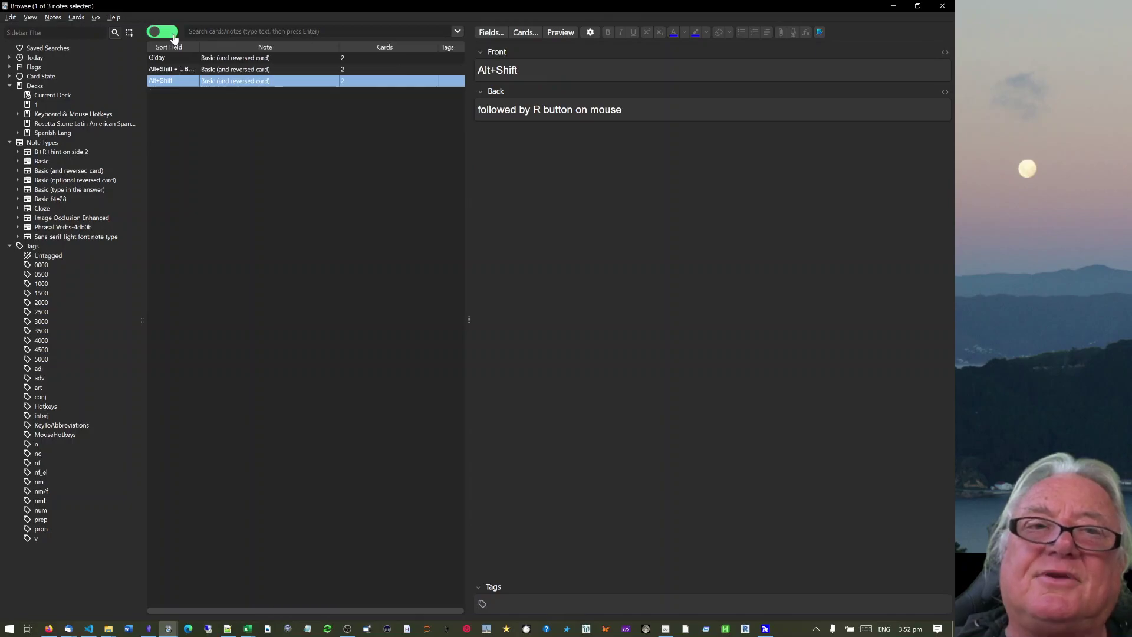
left_click(173, 35)
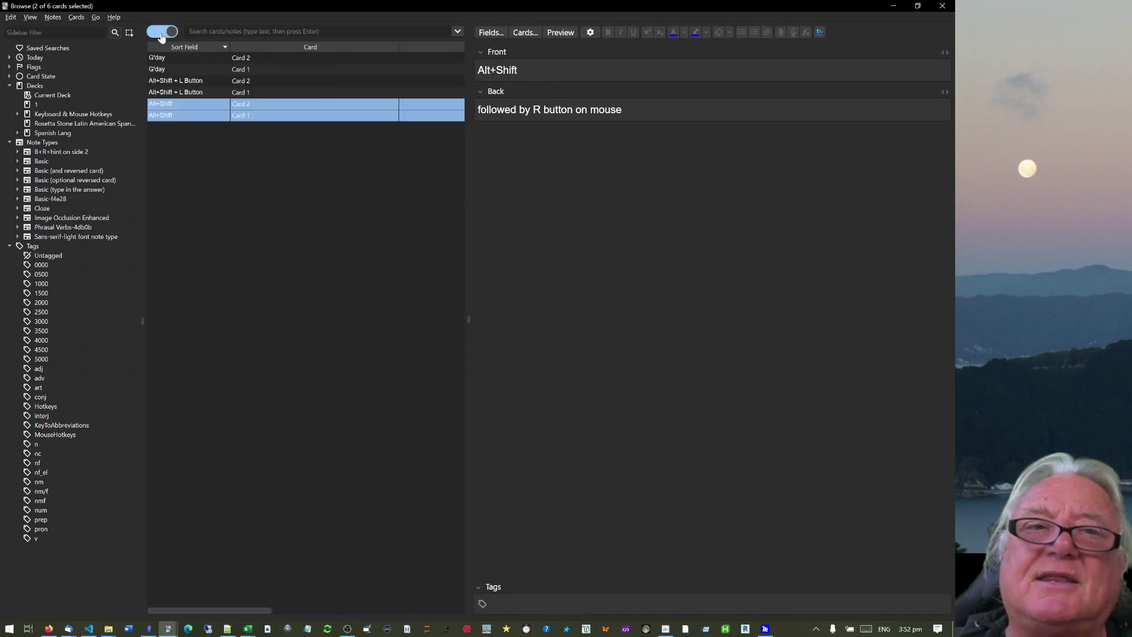
right_click(168, 103)
left_click(328, 203)
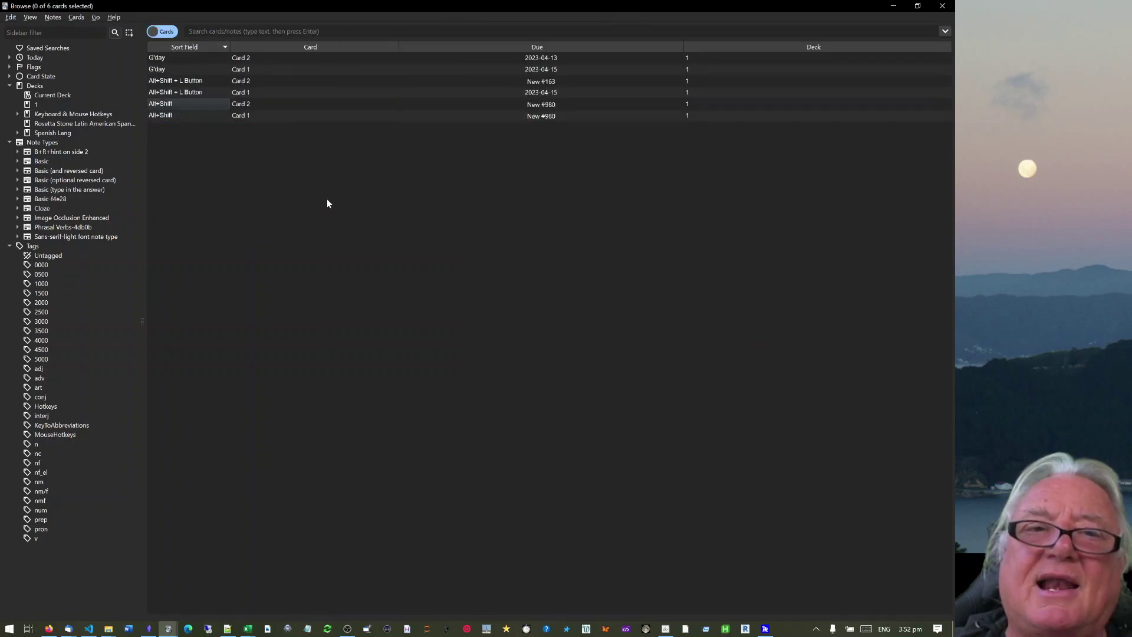
right_click(174, 117)
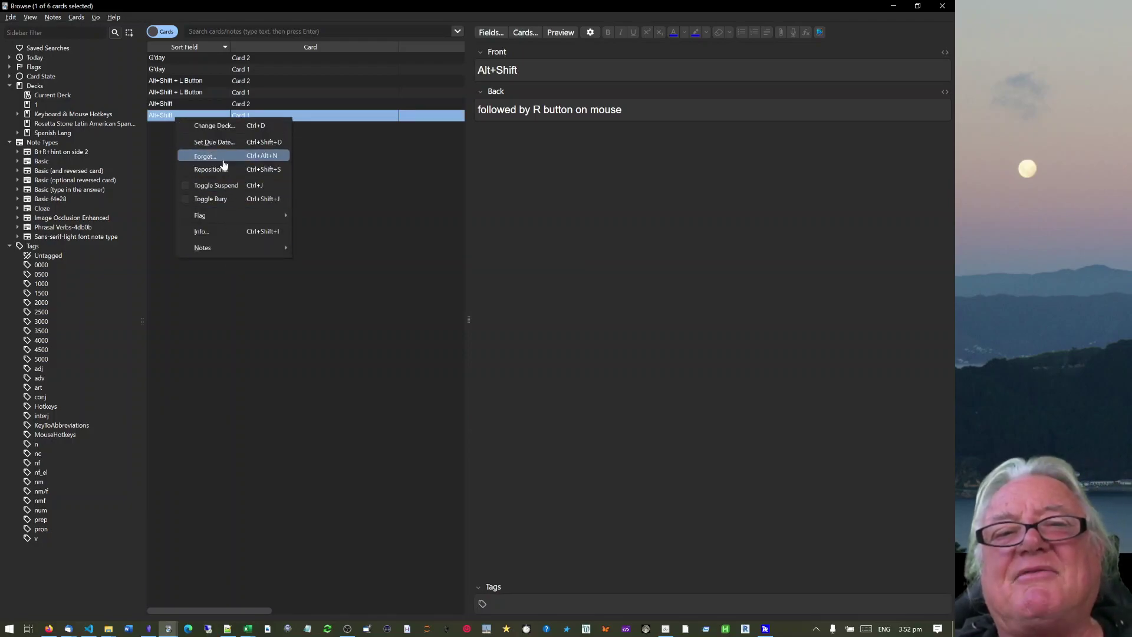
left_click(169, 33)
left_click(187, 157)
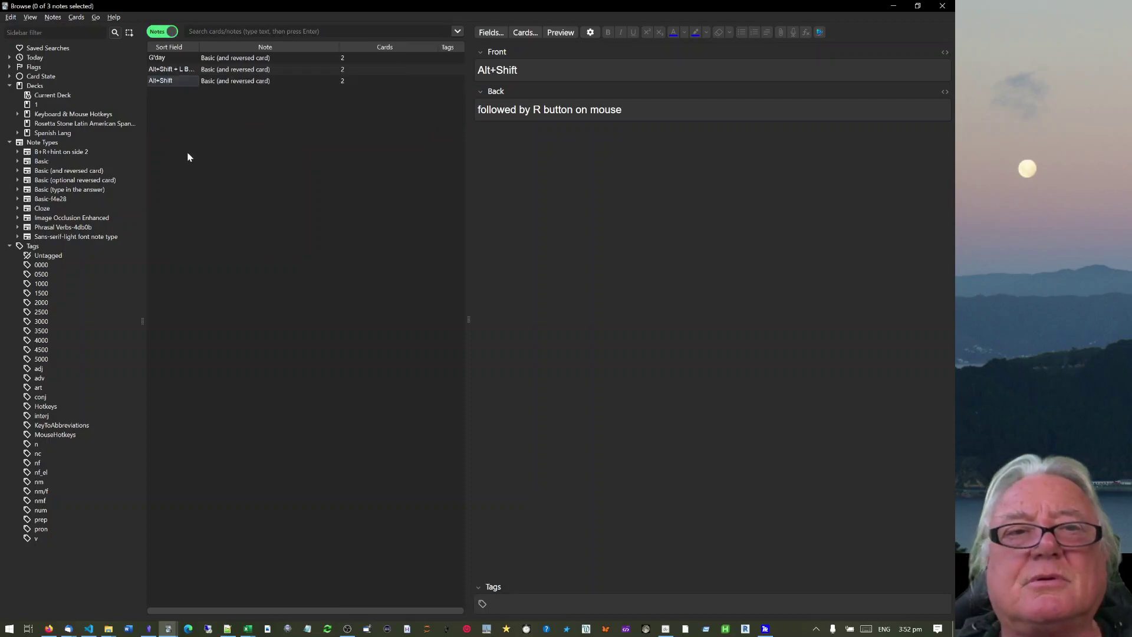
- Delete the Alt+Shift note for the mouse's R button from the notes list
left_click(170, 87)
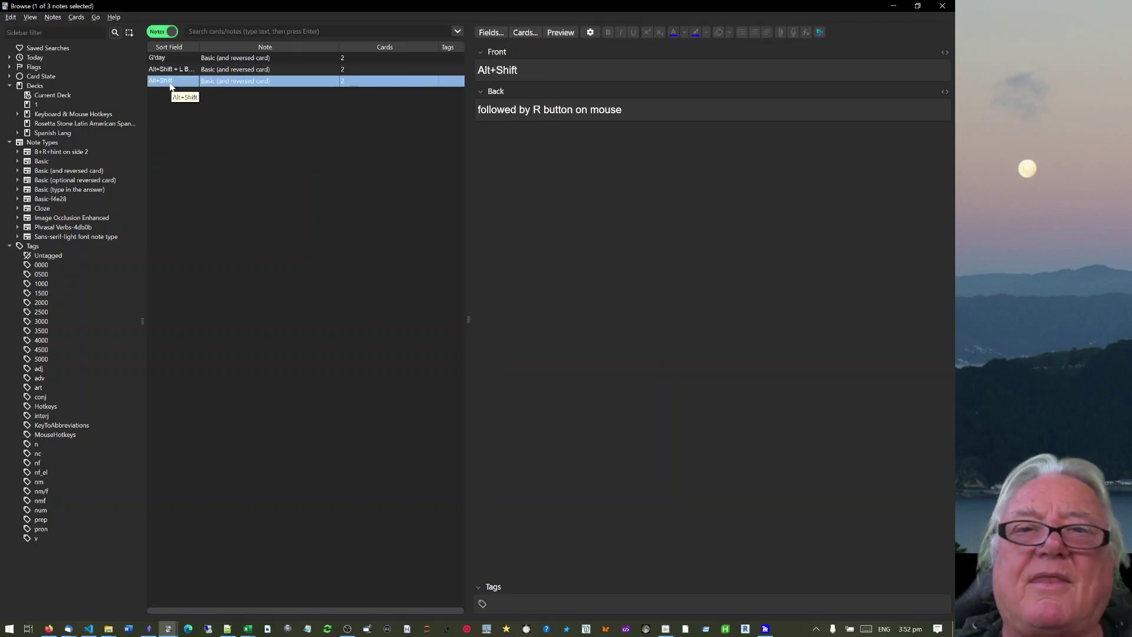
right_click(170, 85)
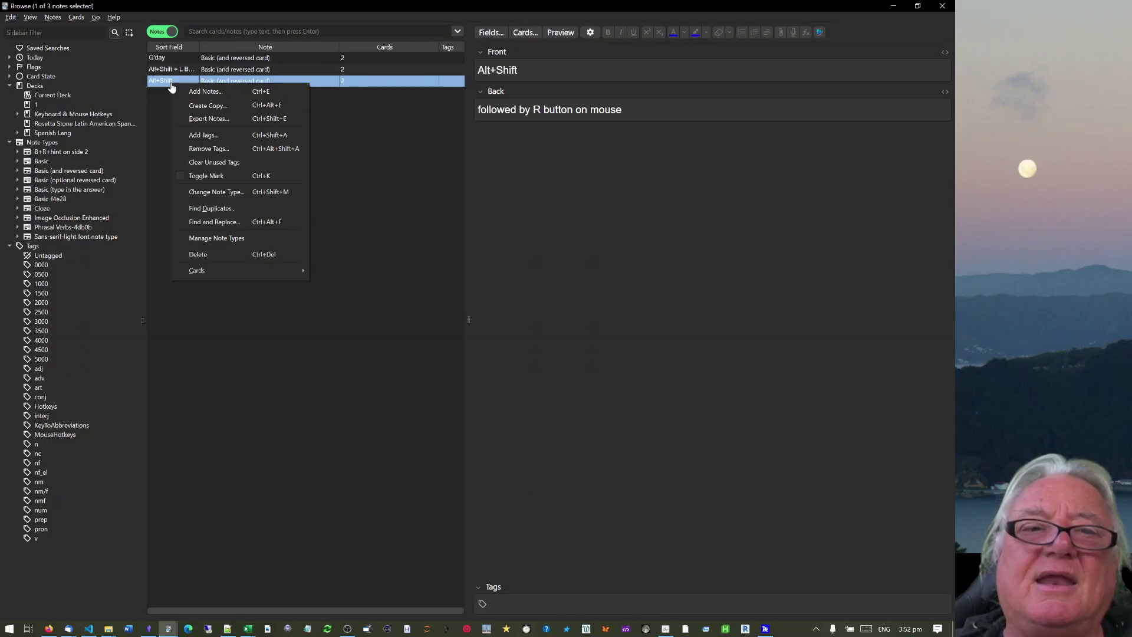
left_click(216, 255)
left_click(254, 288)
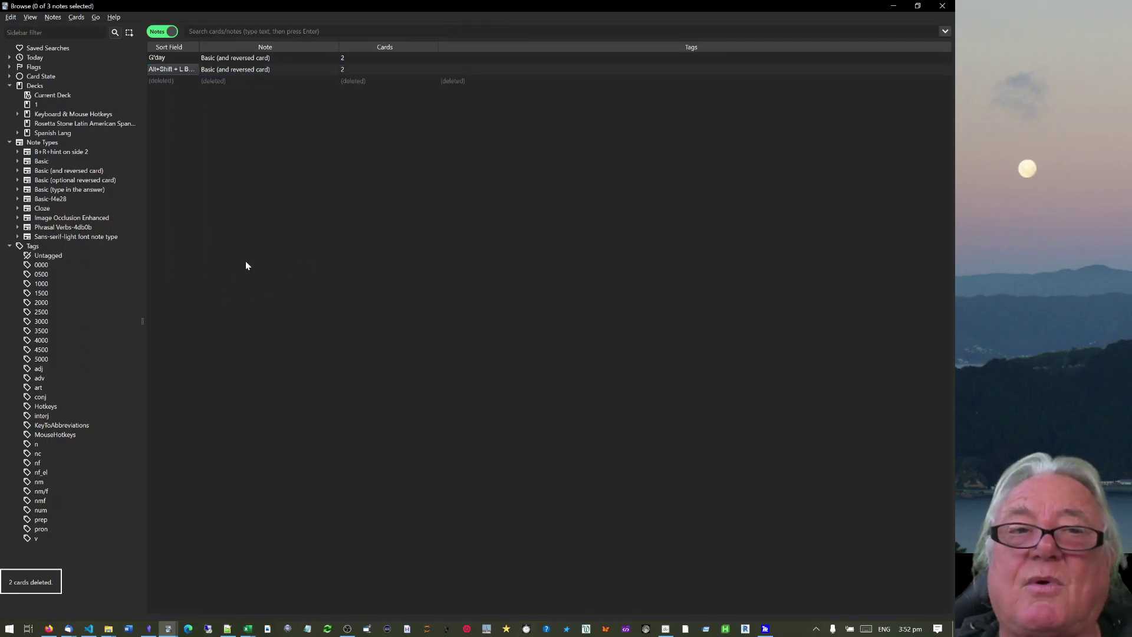
- Switch the browser list back to cards, check the remaining G'day and Alt+Shift + L Button cards, and close the card browser
left_click(162, 31)
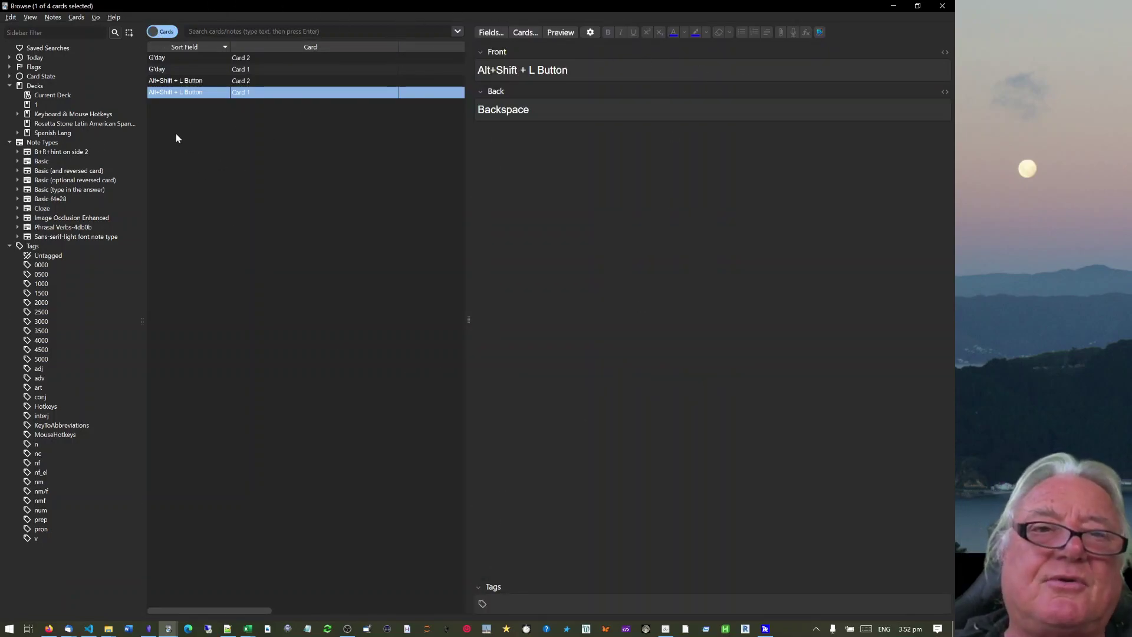
left_click(175, 81, "shift")
left_click(200, 69)
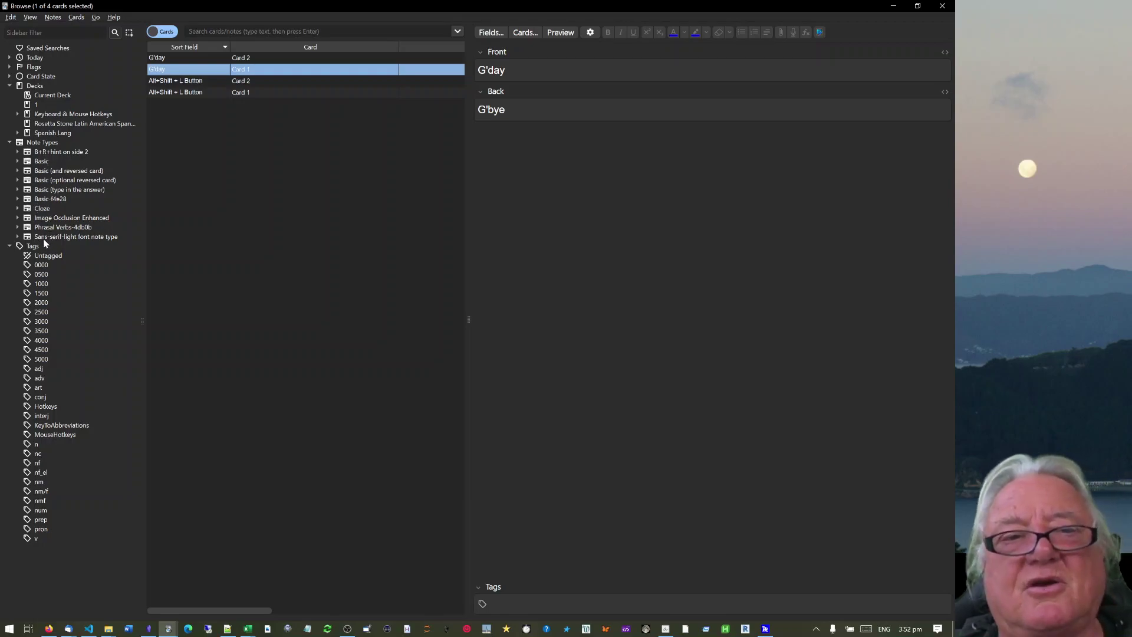
left_click(263, 204)
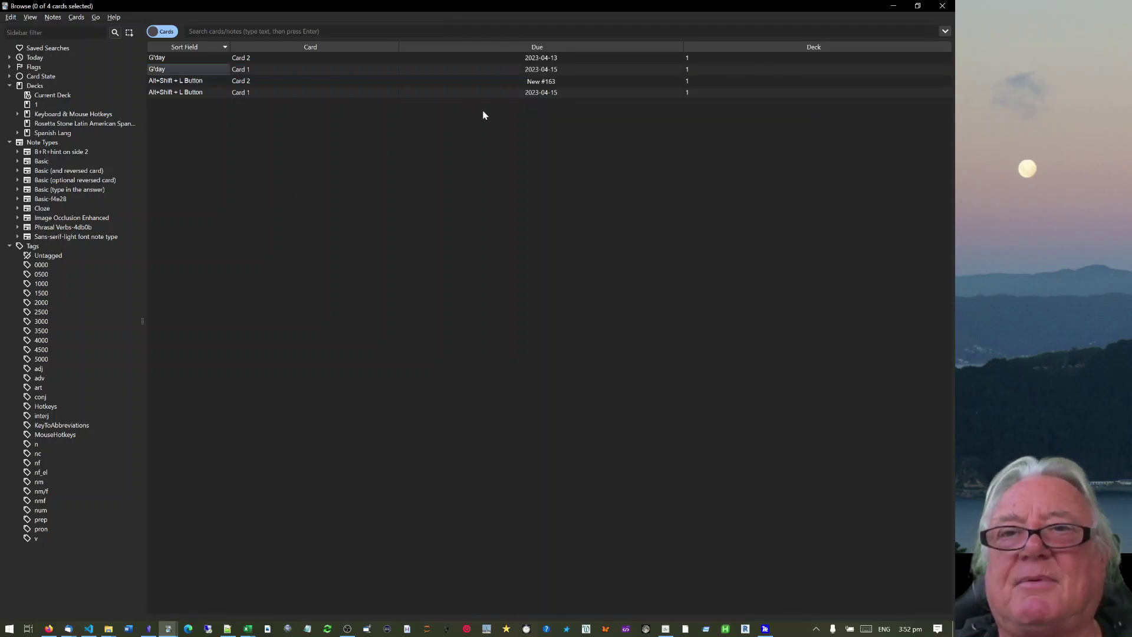
left_click(942, 5)
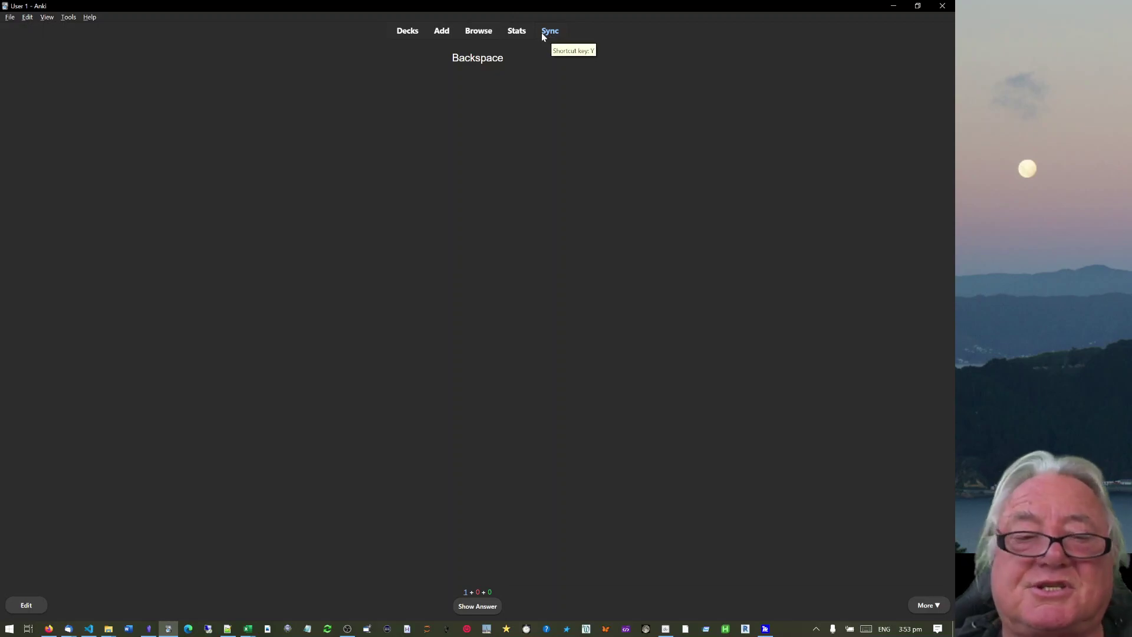
- Switch to Firefox to view the Anki website's features and the Edit Field During Review add-on page, and return to Anki
left_click(50, 630)
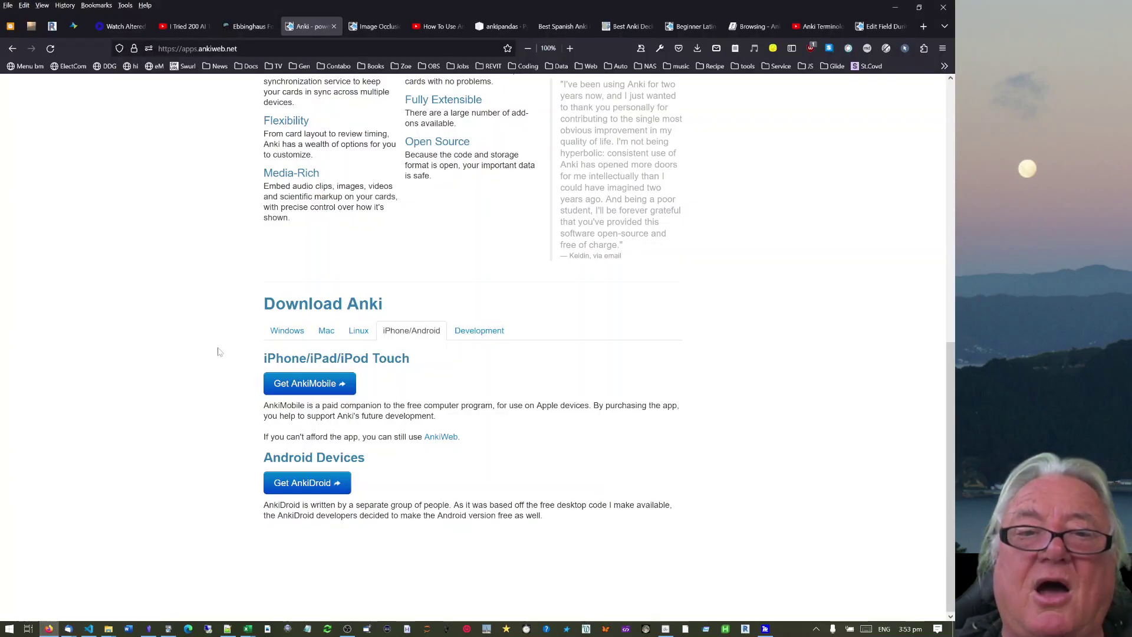
scroll(209, 326, "up", 6)
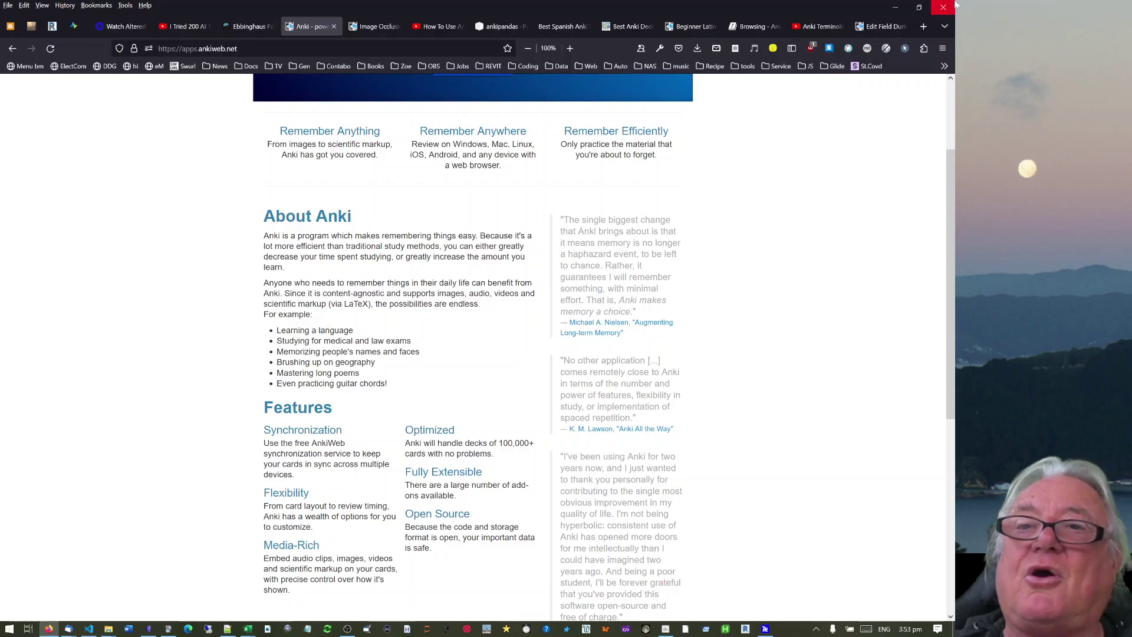
left_click(878, 25)
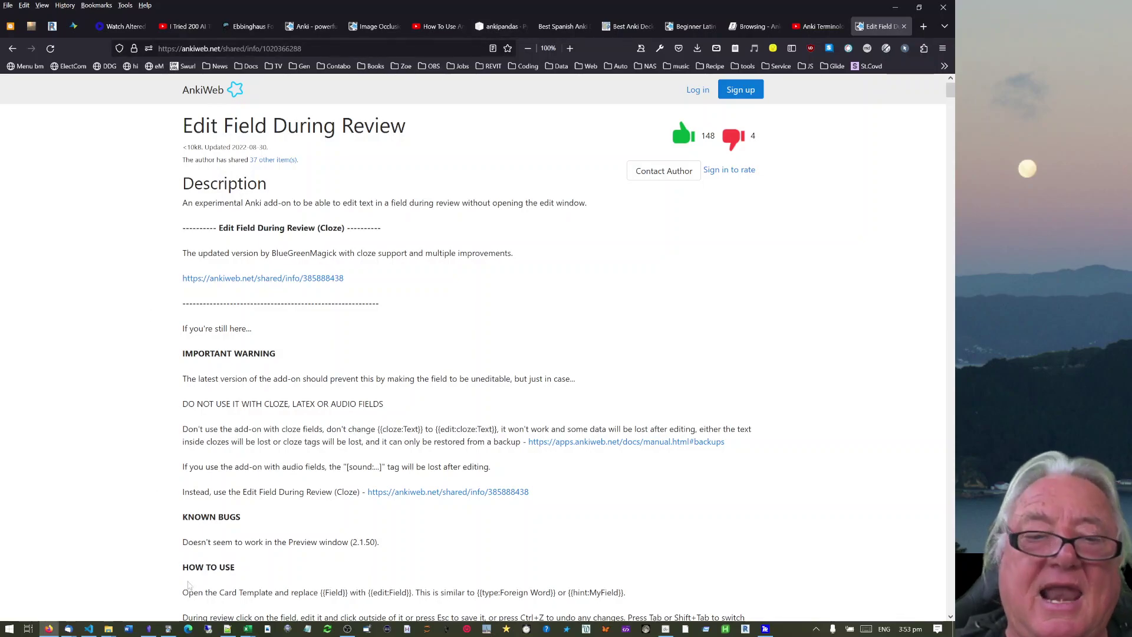
left_click(168, 629)
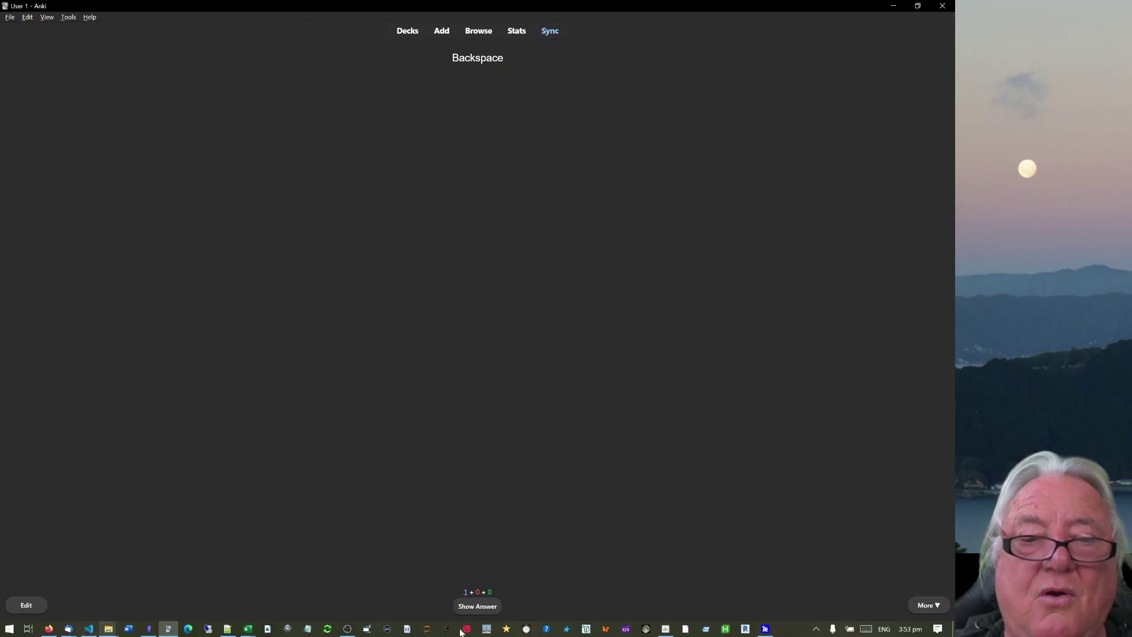
mouse_move(85, 631)
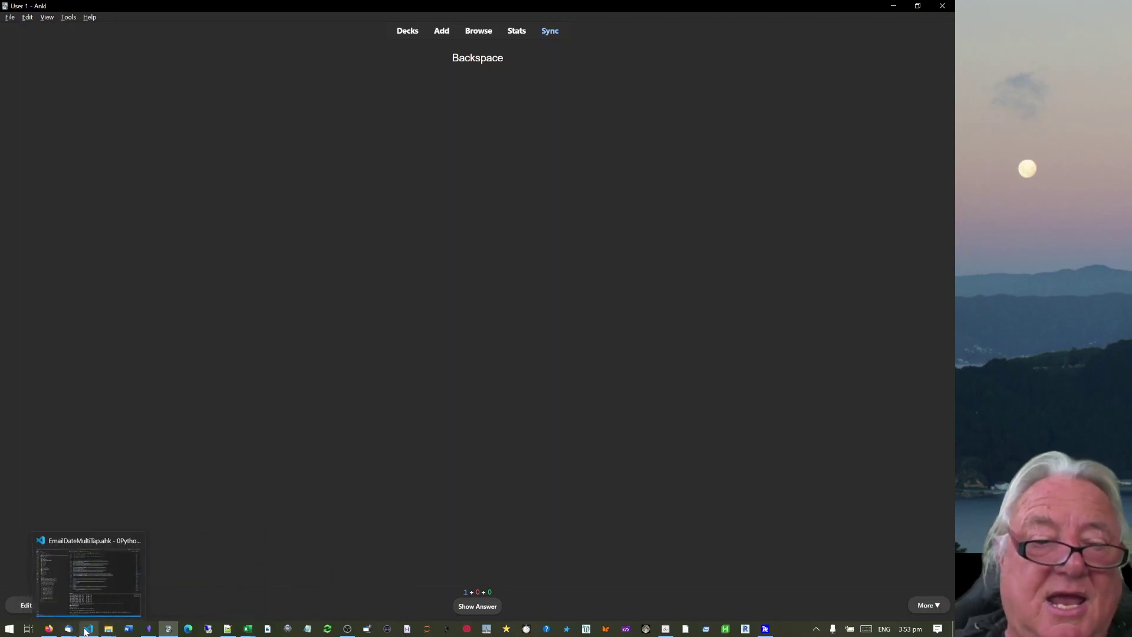
left_click(49, 629)
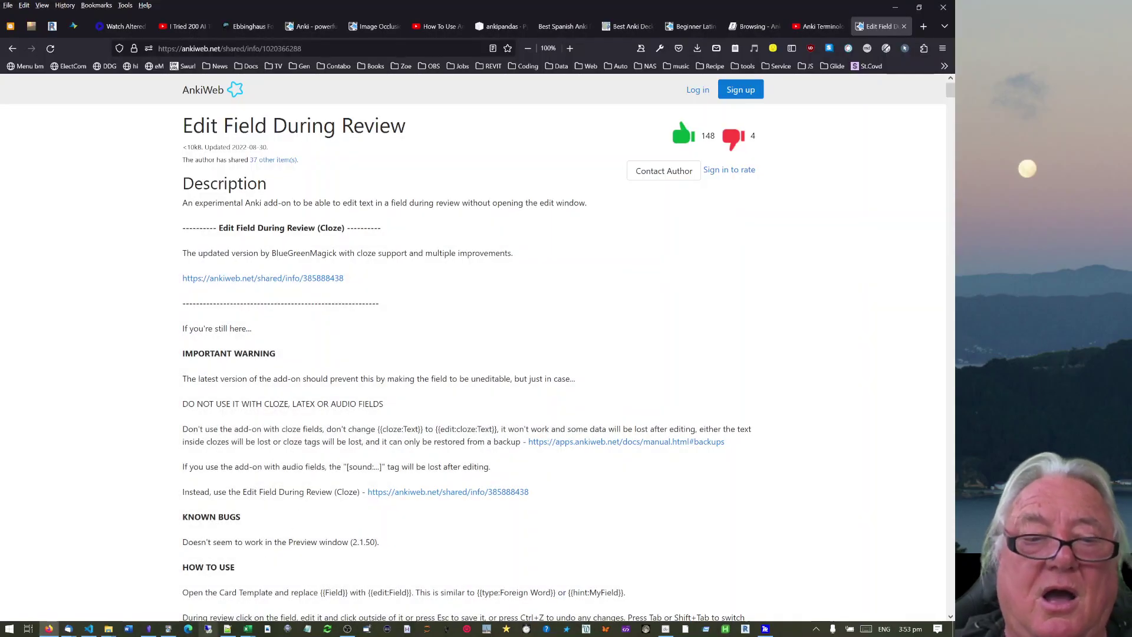
left_click(168, 628)
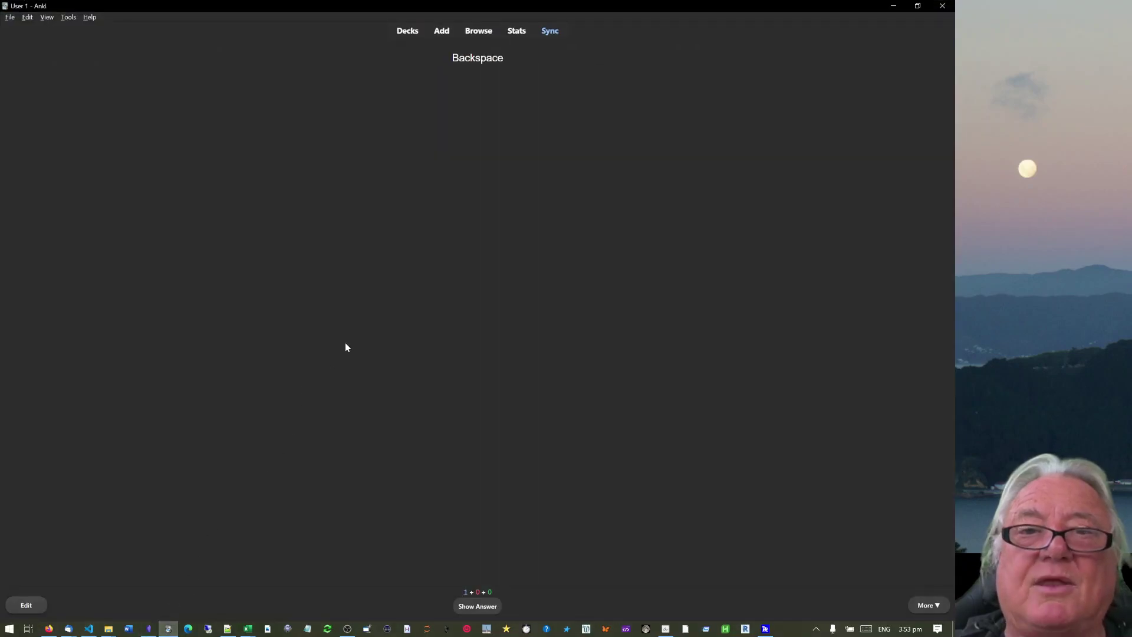
- Sync the Anki collection, glance at the Anki Flash Cards Free note in Obsidian, and return to Anki's deck list
left_click(551, 31)
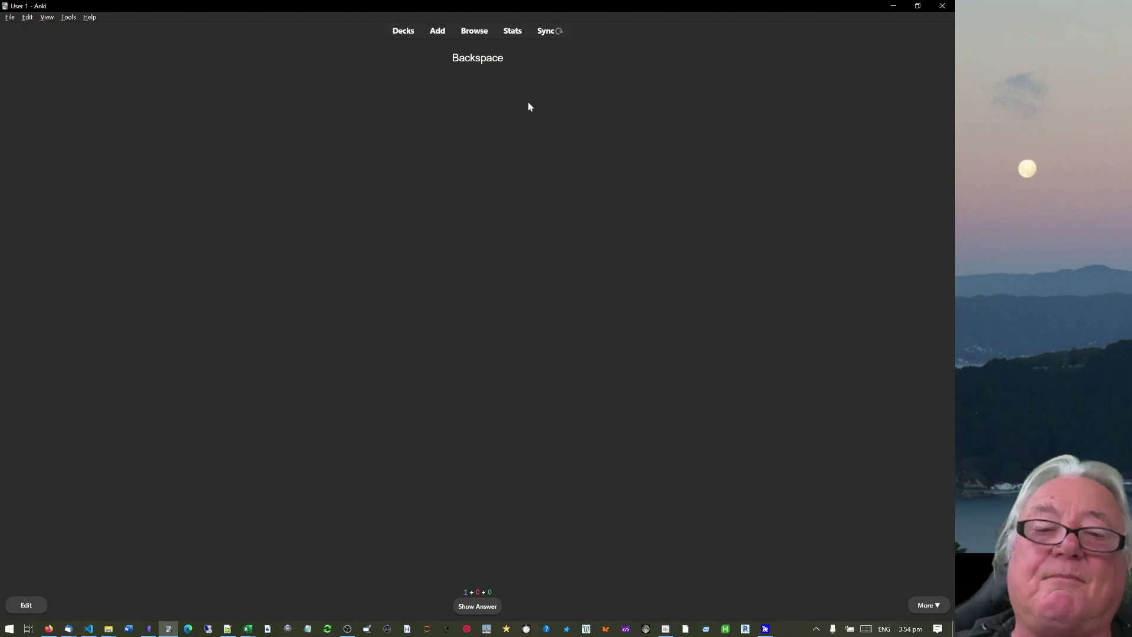
left_click(149, 628)
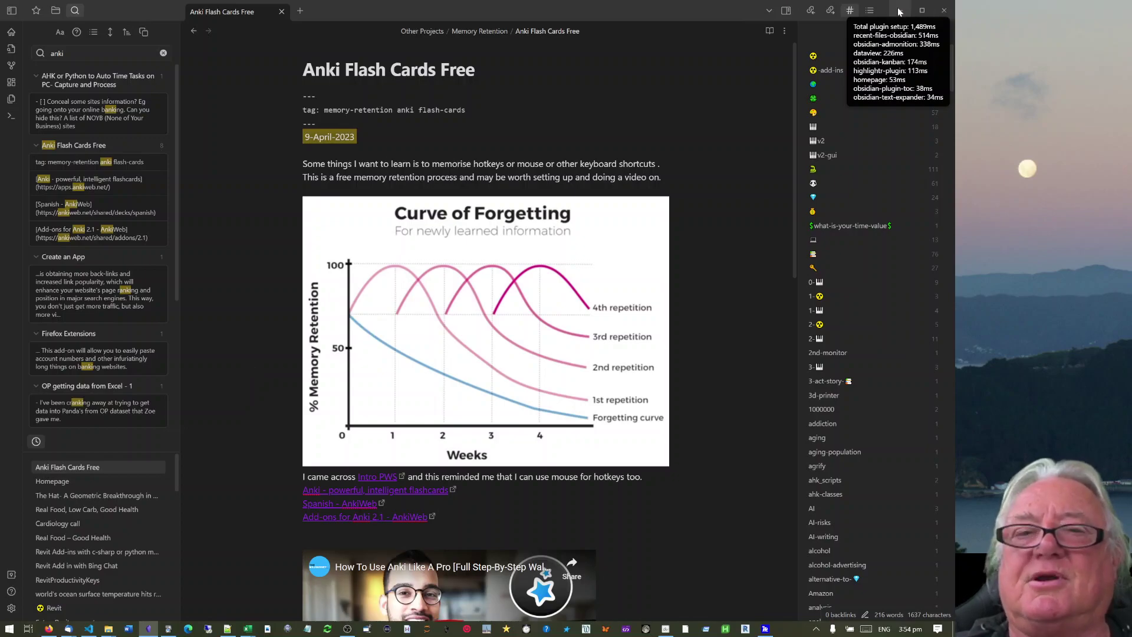
key("alt+Tab")
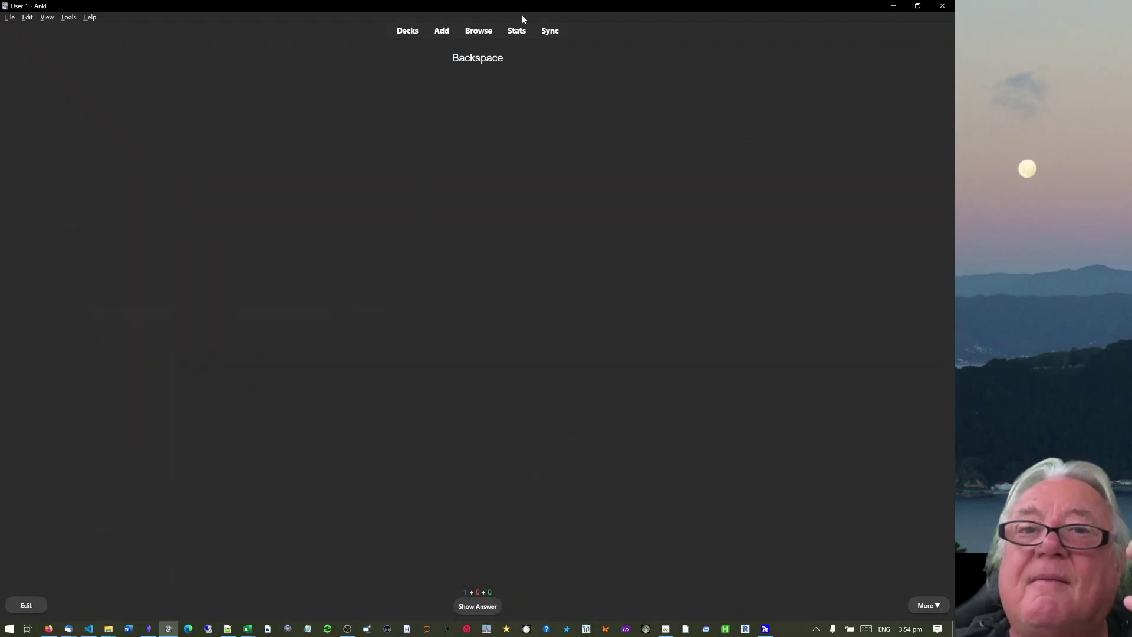
left_click(408, 33)
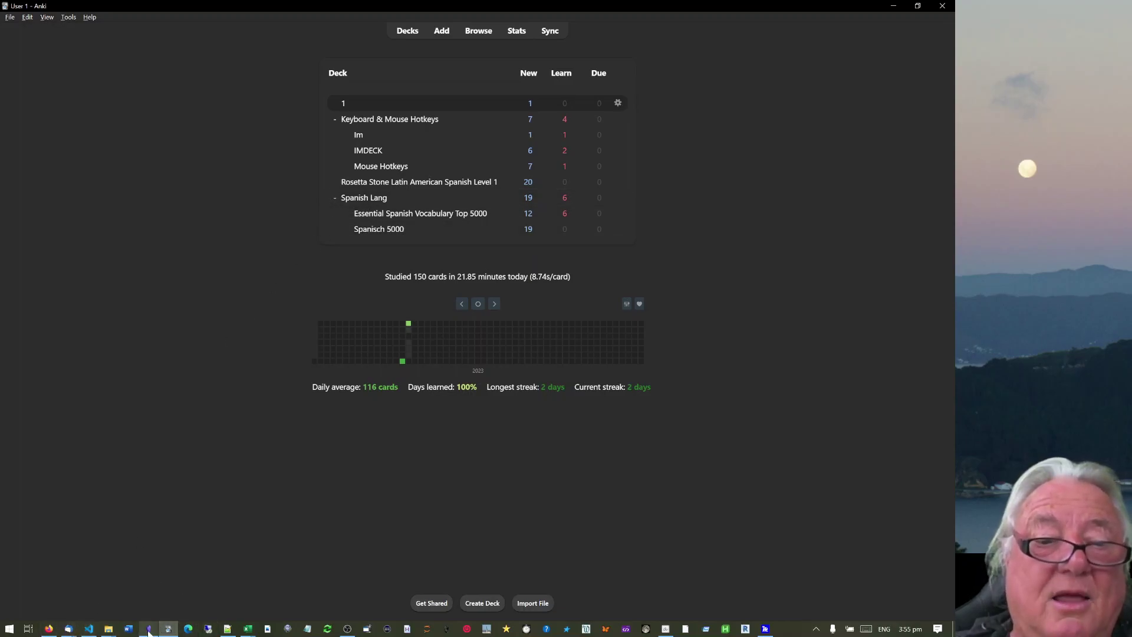
- In Firefox, look through the Polyglot Club wiki page of helpful Anki shared decks, examining which languages and decks it offers
mouse_move(149, 630)
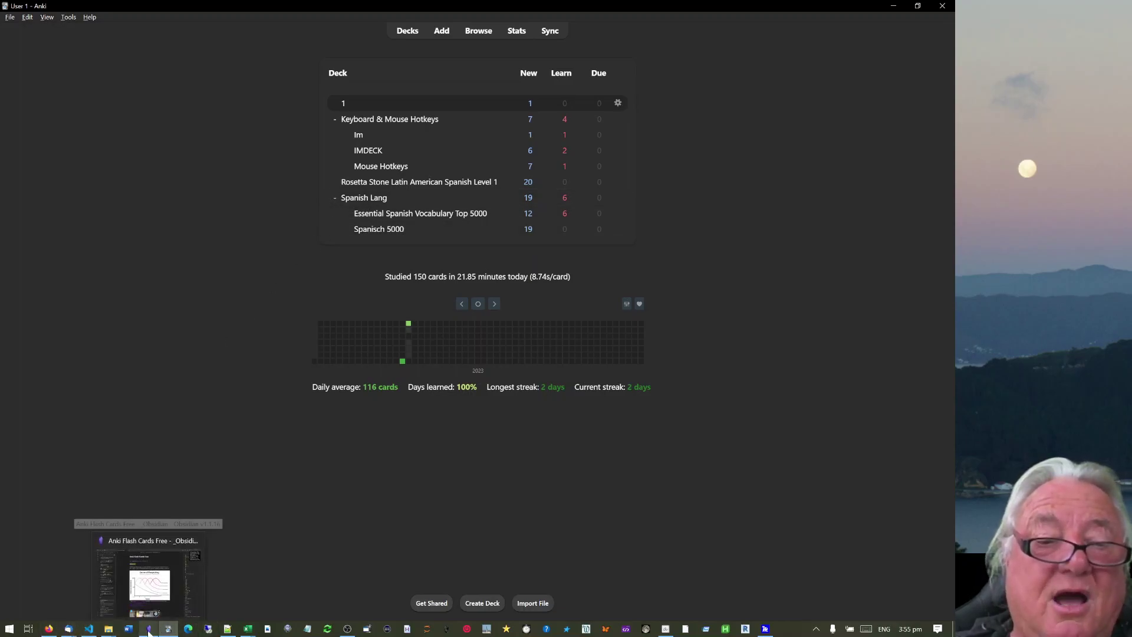
left_click(49, 629)
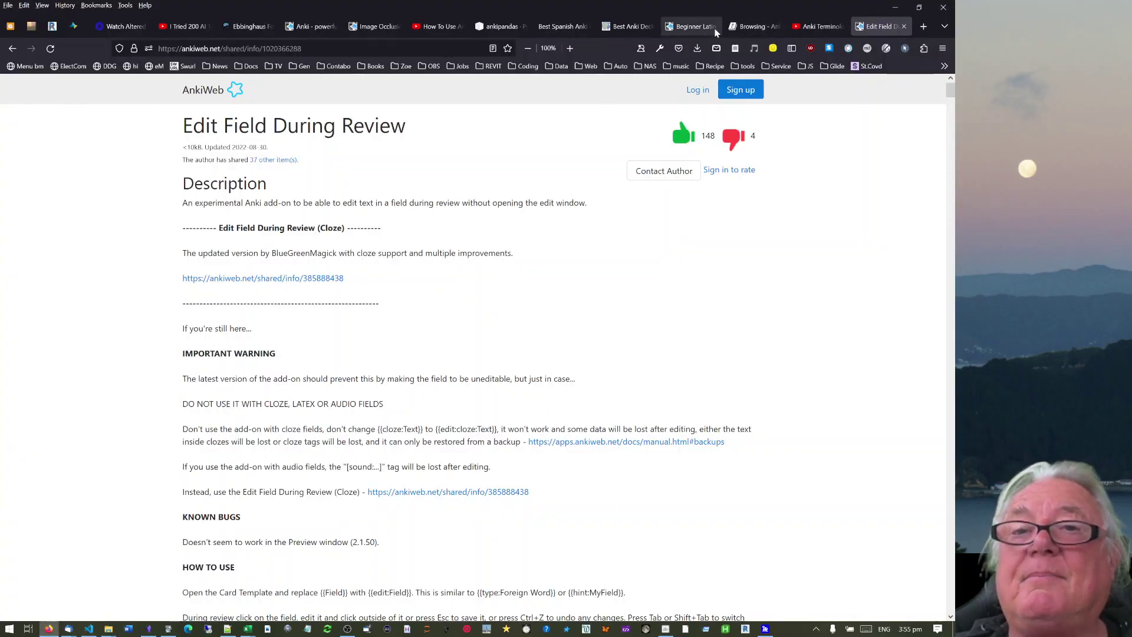
left_click(624, 27)
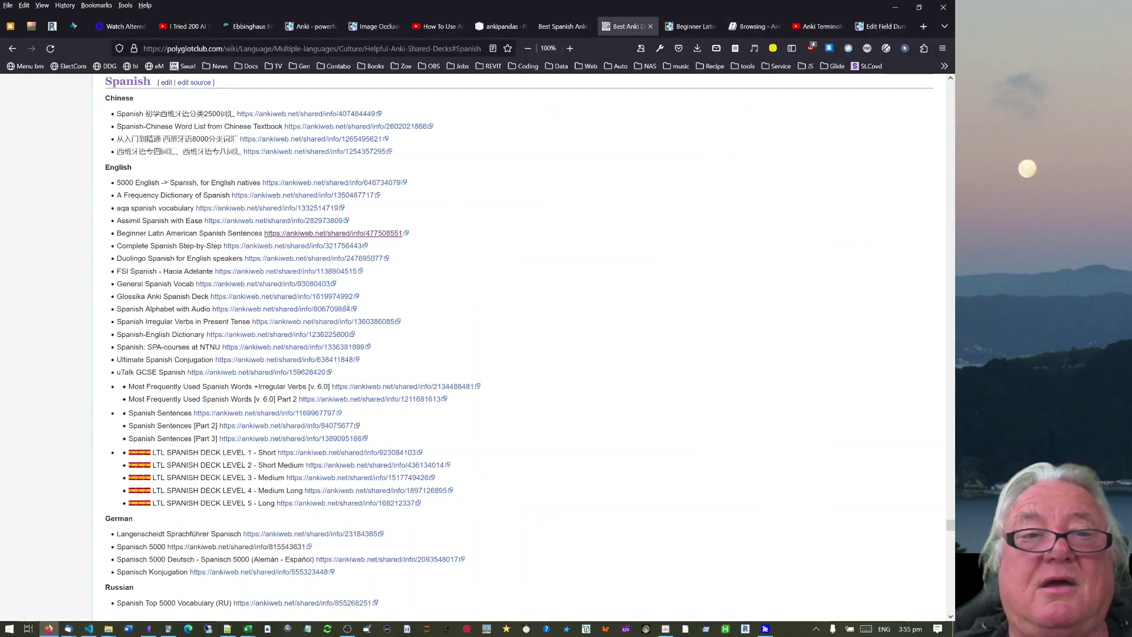
scroll(263, 152, "up", 15)
scroll(264, 152, "up", 15)
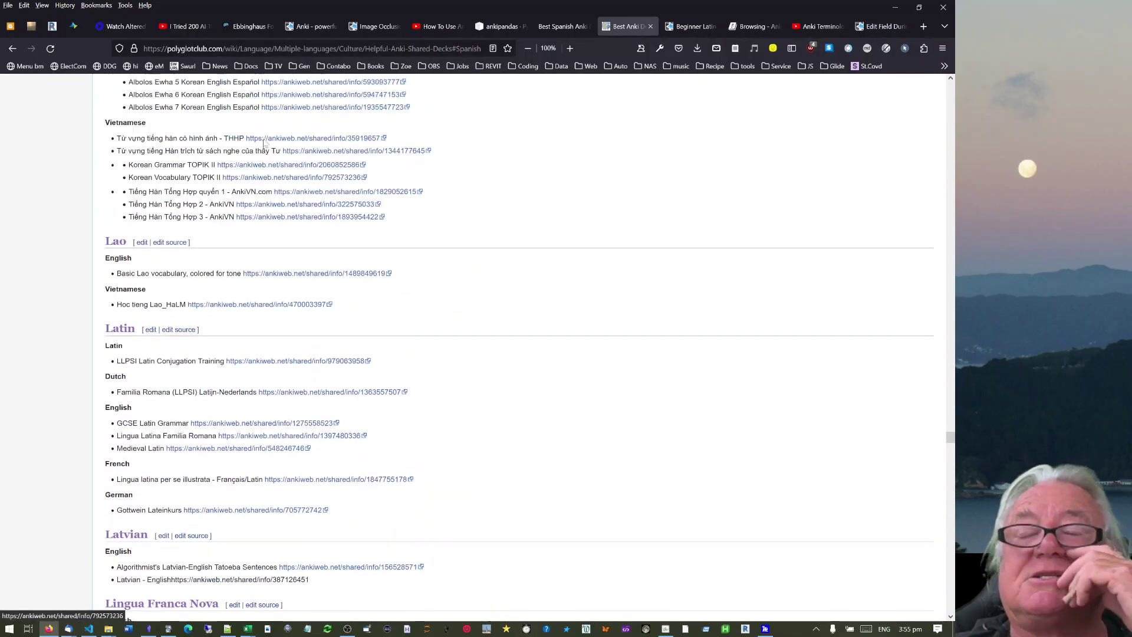
scroll(393, 144, "up", 15)
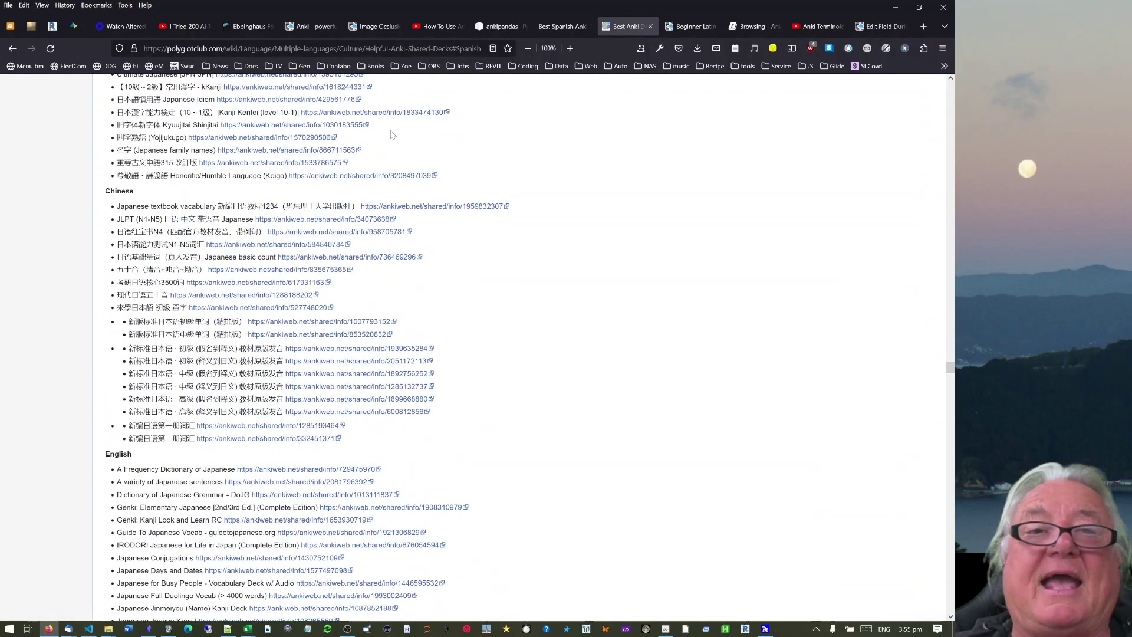
key("Home")
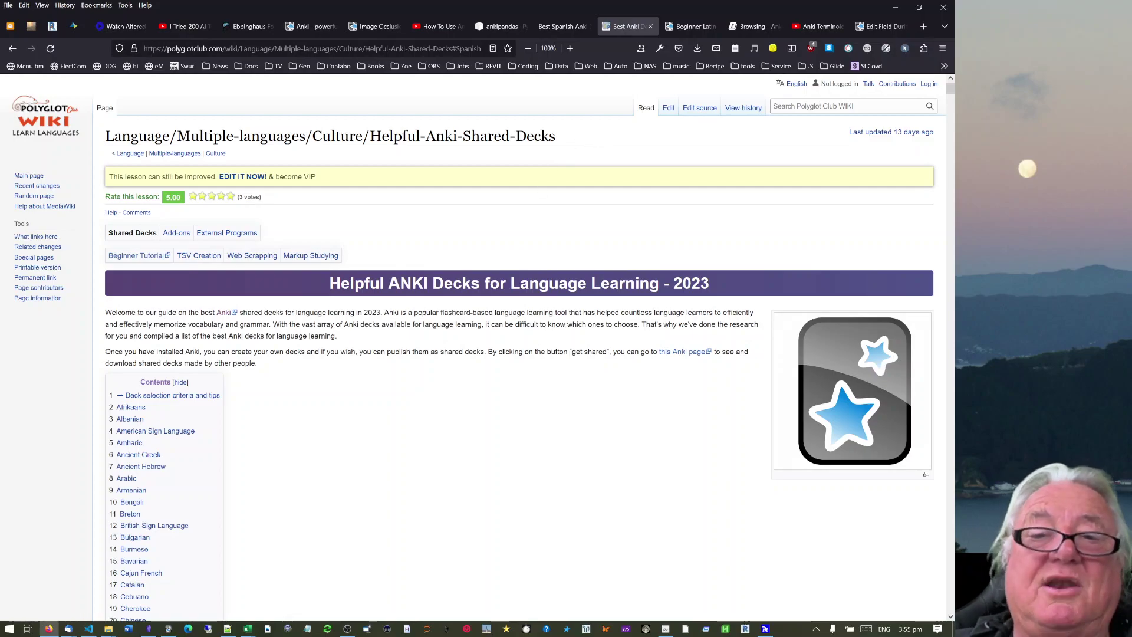
scroll(396, 284, "down", 15)
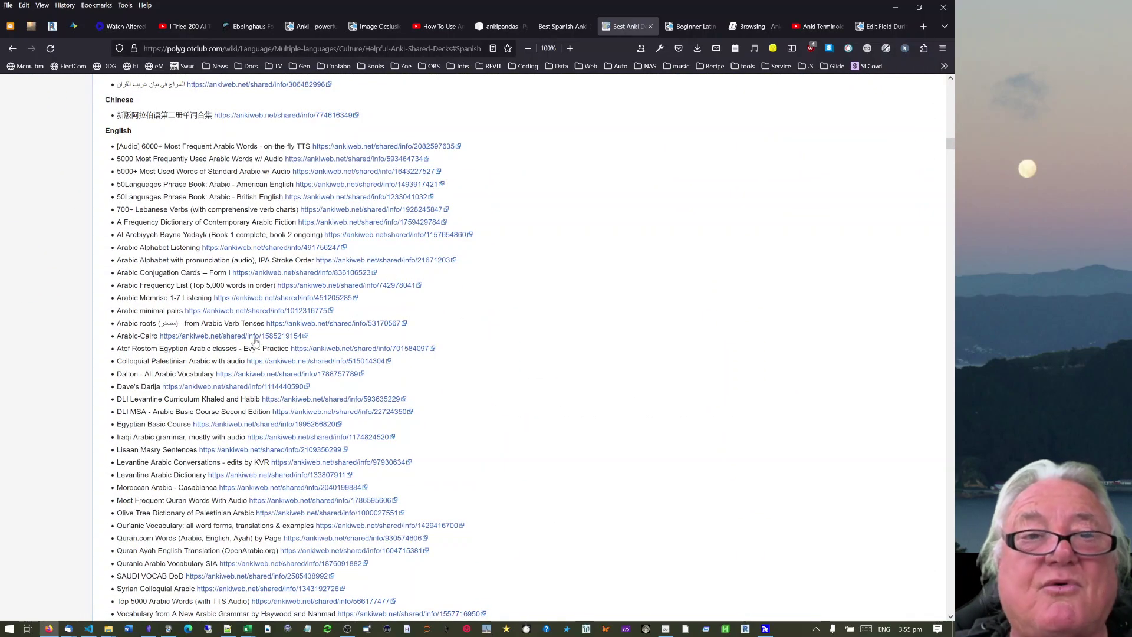
scroll(193, 266, "down", 7)
scroll(189, 366, "down", 5)
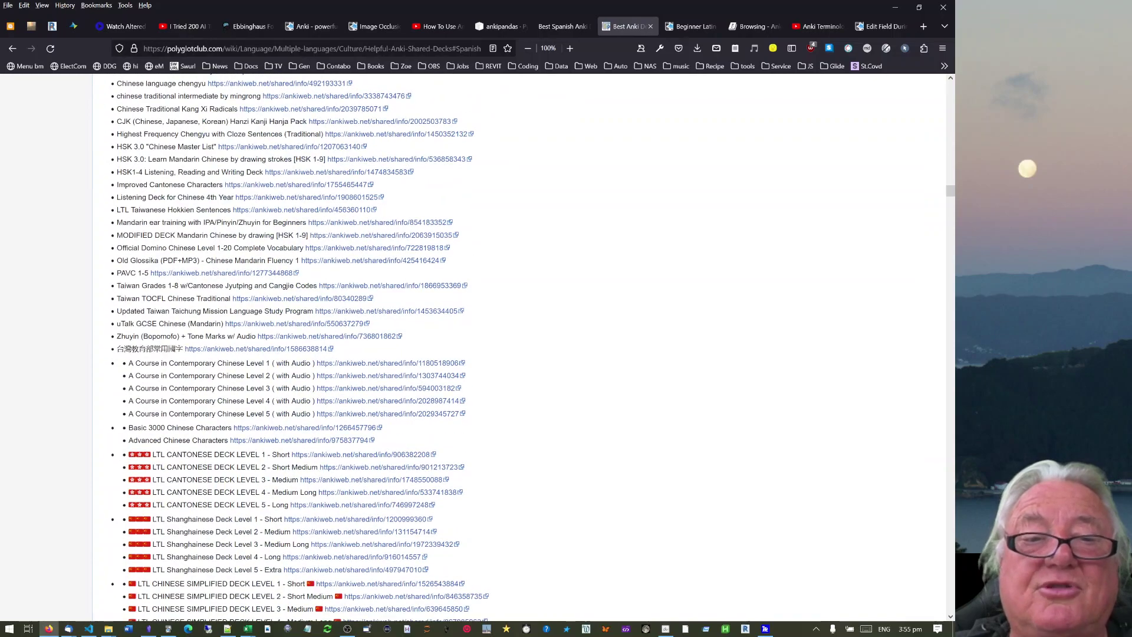
scroll(534, 331, "up", 12)
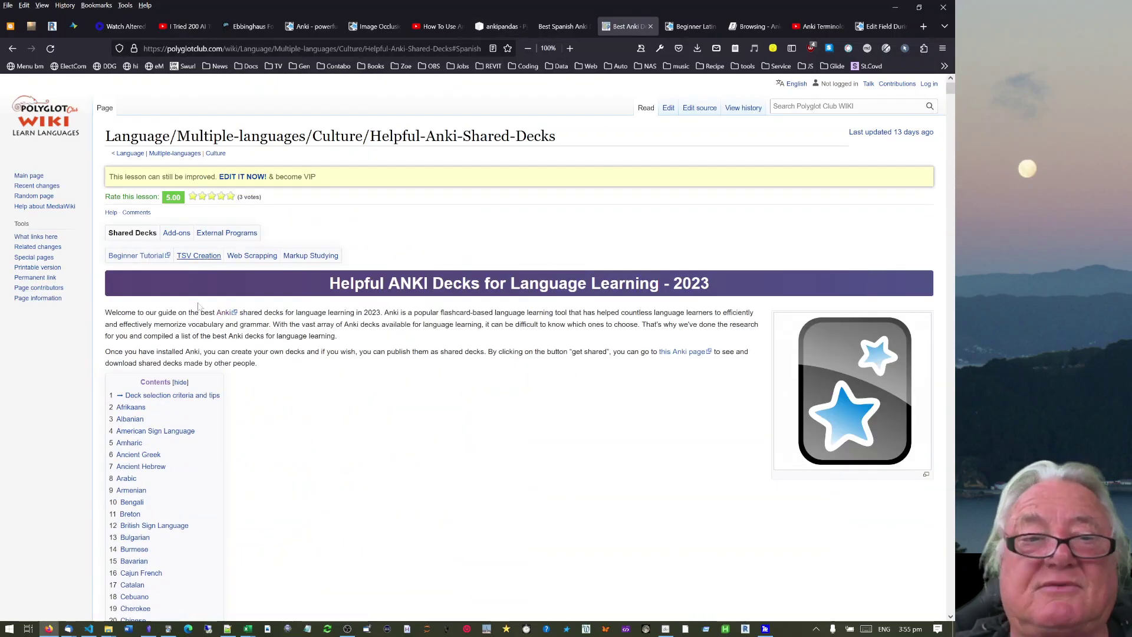
scroll(323, 409, "down", 20)
scroll(333, 405, "down", 8)
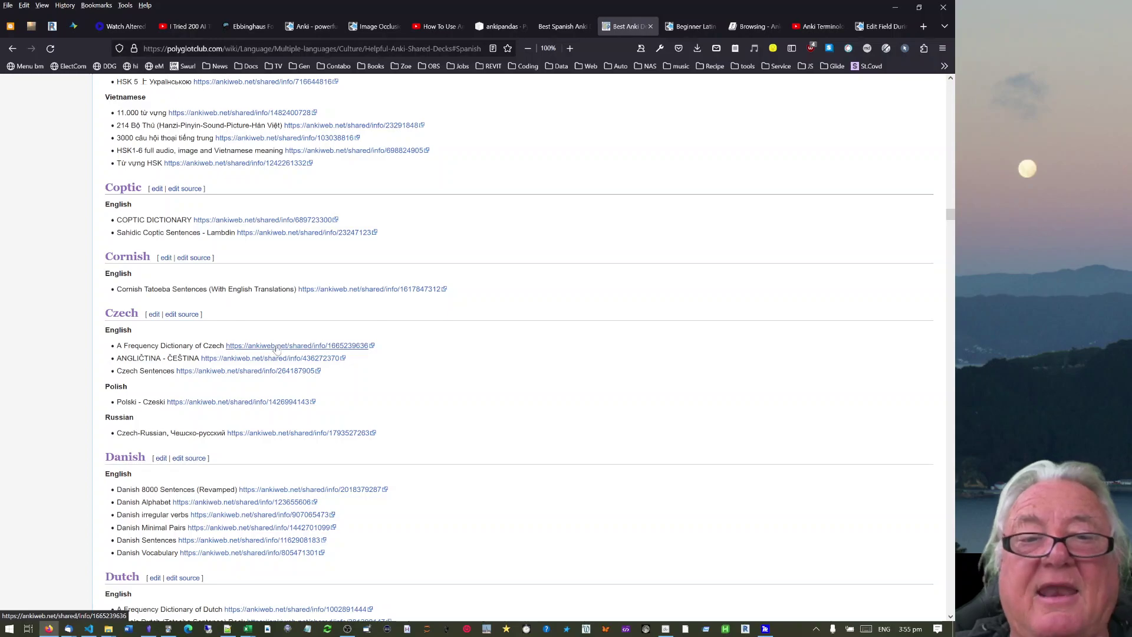
- Open the AnkiWeb page of the shared deck "A Frequency Dictionary of Czech" and review its description, sample notes and download section
left_click(277, 348)
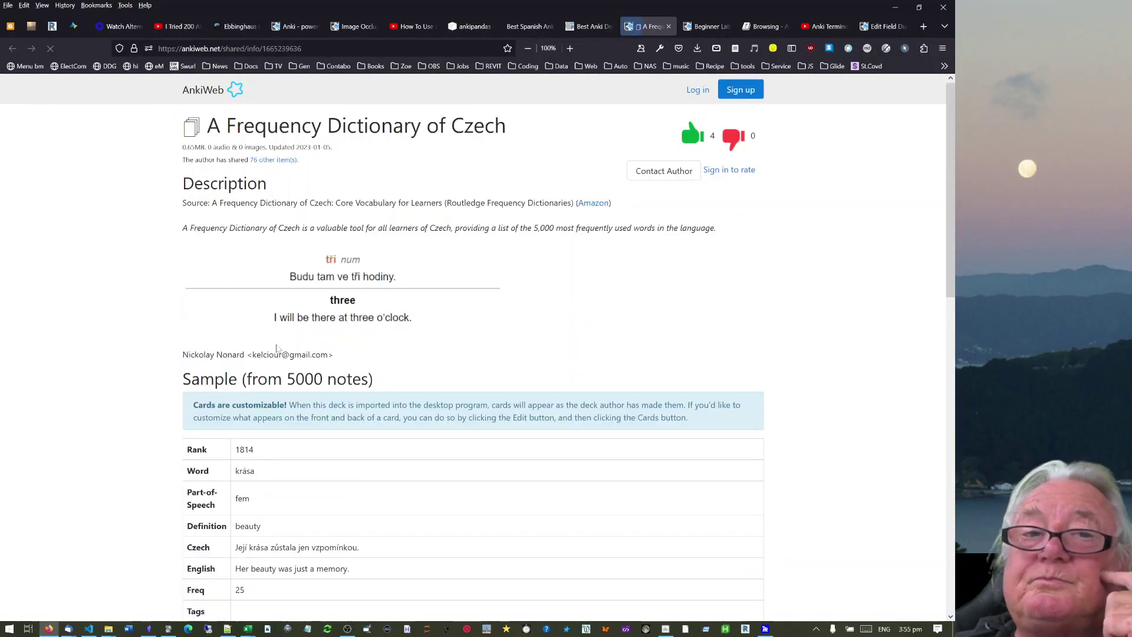
scroll(316, 326, "down", 10)
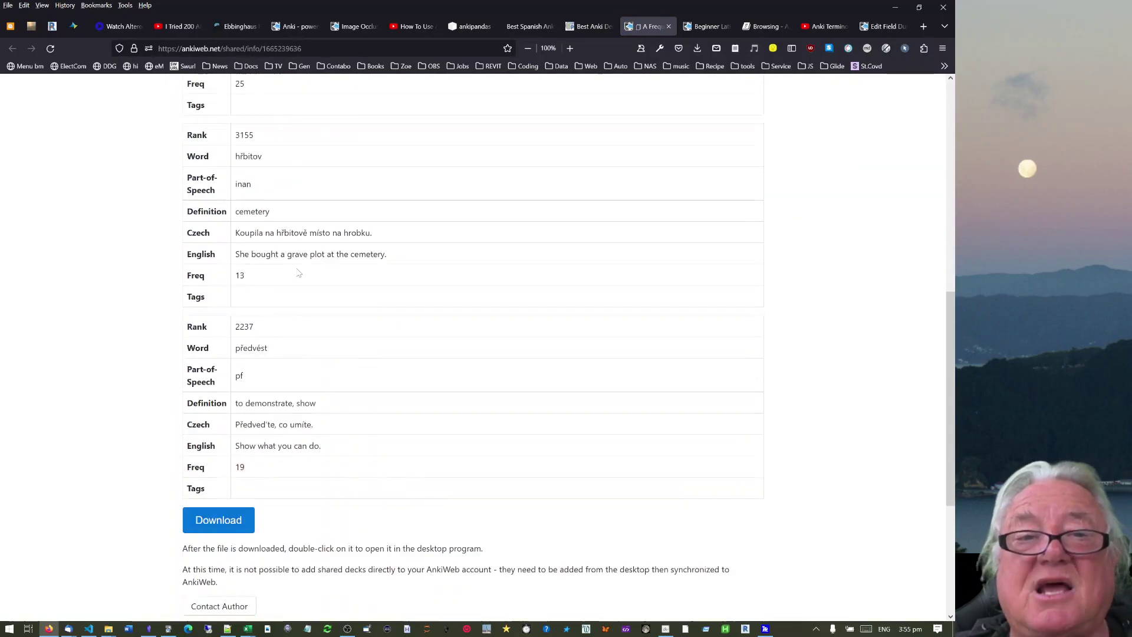
scroll(298, 273, "up", 10)
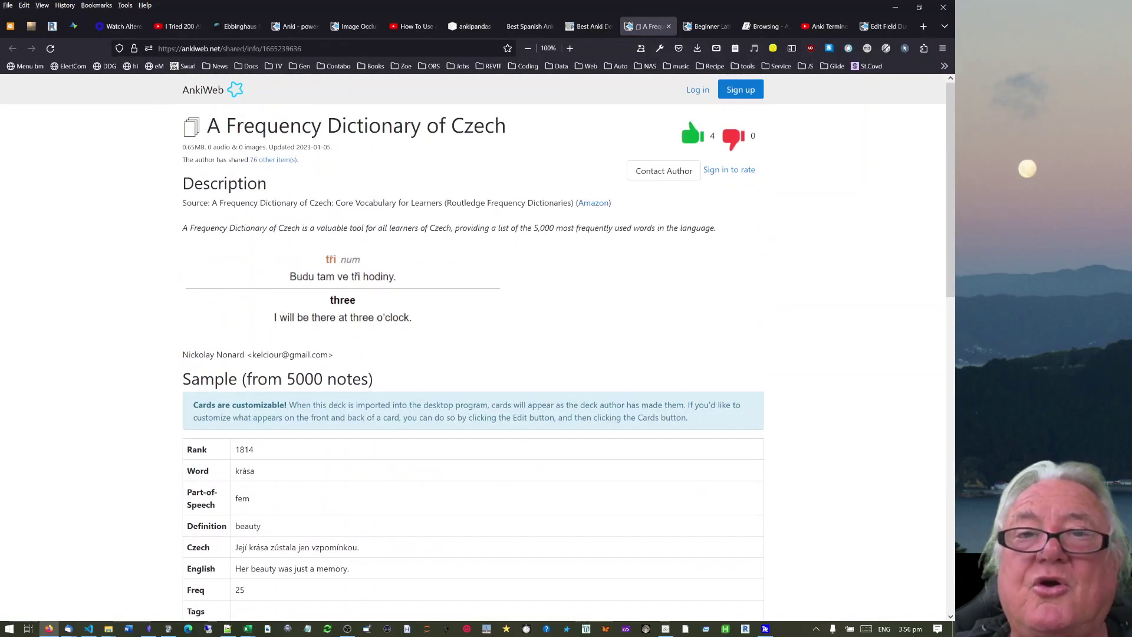
- Close the Czech frequency dictionary page and skim the Edit Field During Review add-on's description and usage instructions
left_click(668, 27)
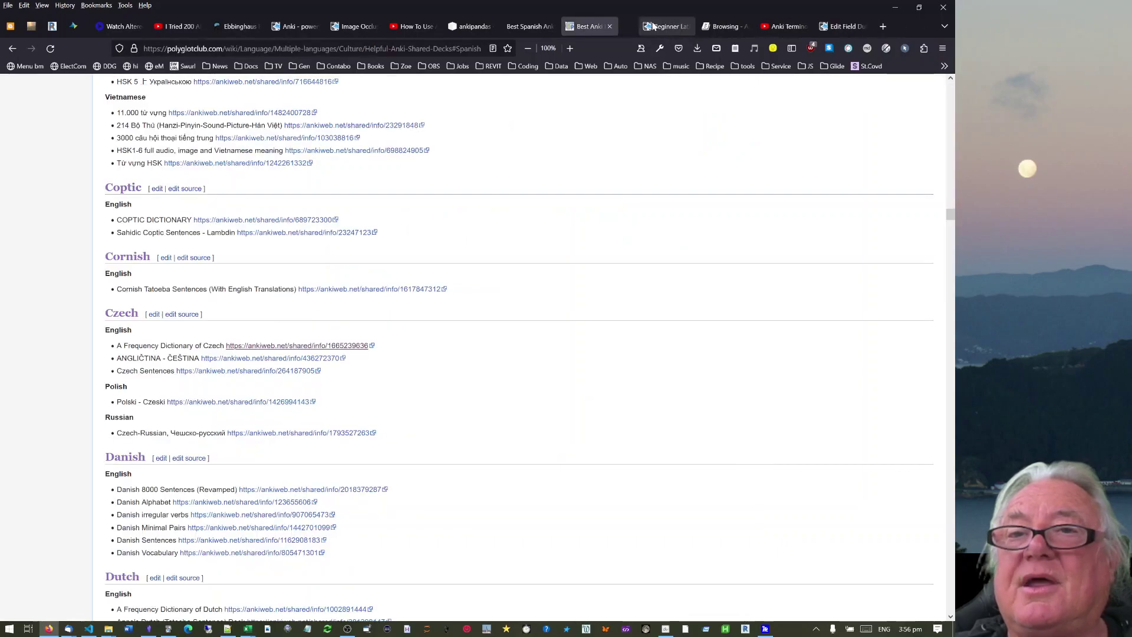
left_click(838, 33)
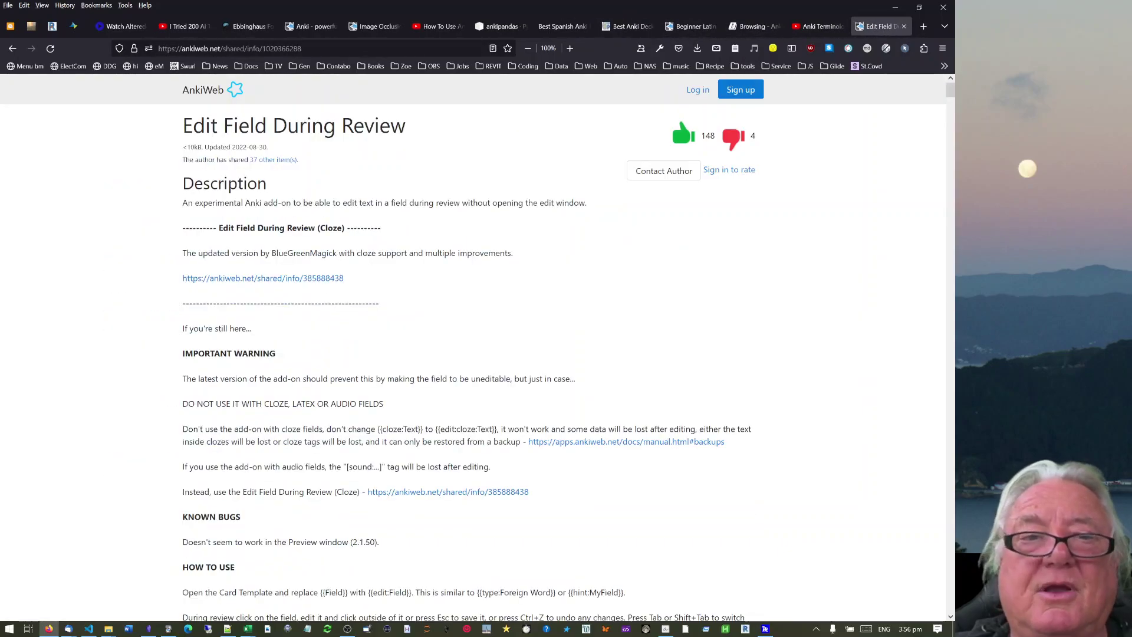
scroll(472, 348, "down", 5)
scroll(464, 196, "up", 5)
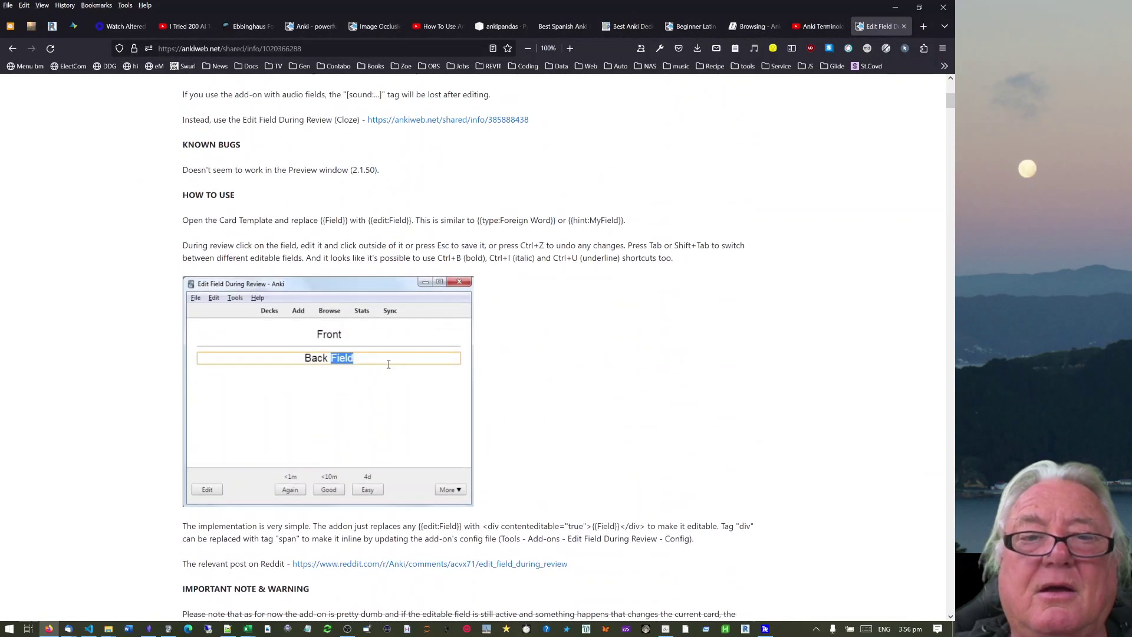
- Review the Beginner Latin American Spanish Sentences deck's description and sample notes, and play the audio for "This is an animal."
left_click(751, 27)
left_click(689, 25)
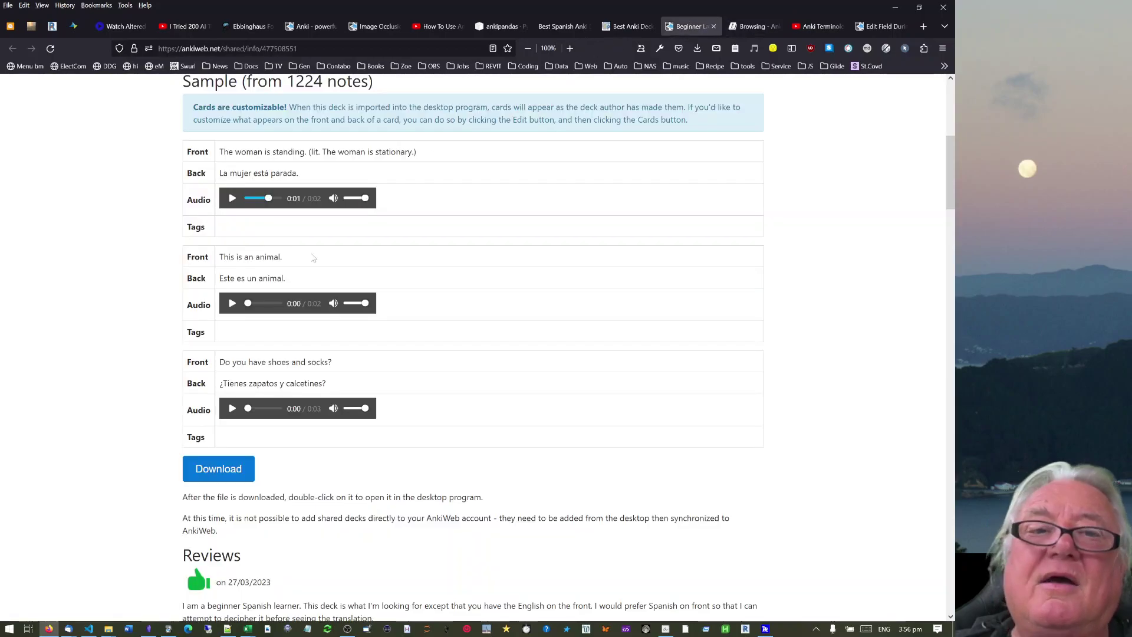
scroll(428, 242, "up", 8)
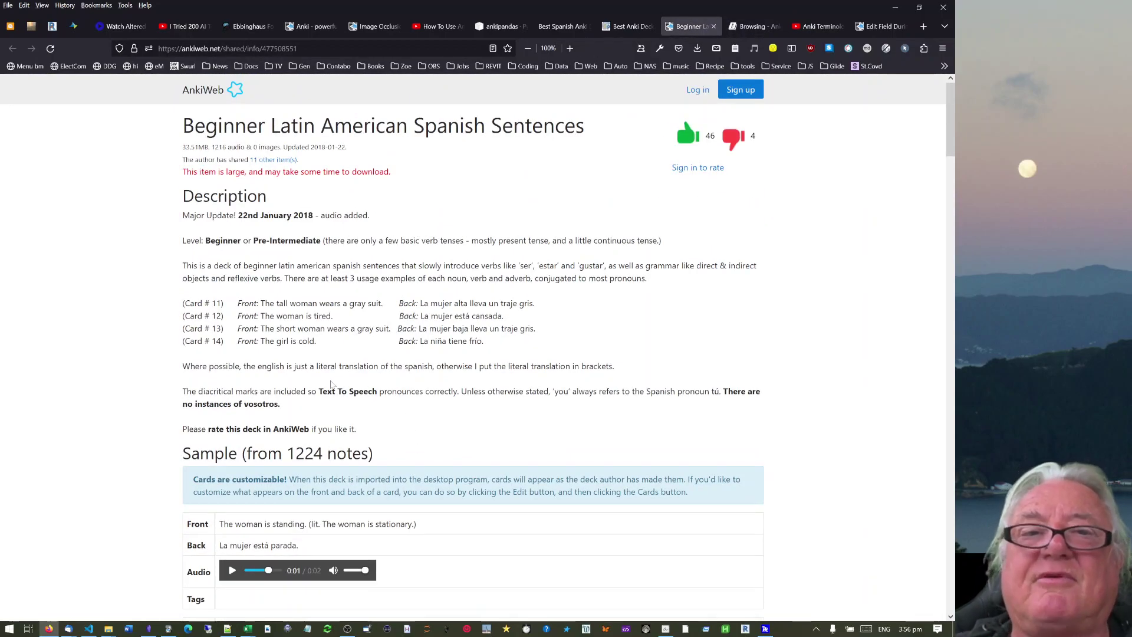
scroll(316, 379, "down", 4)
scroll(317, 380, "down", 3)
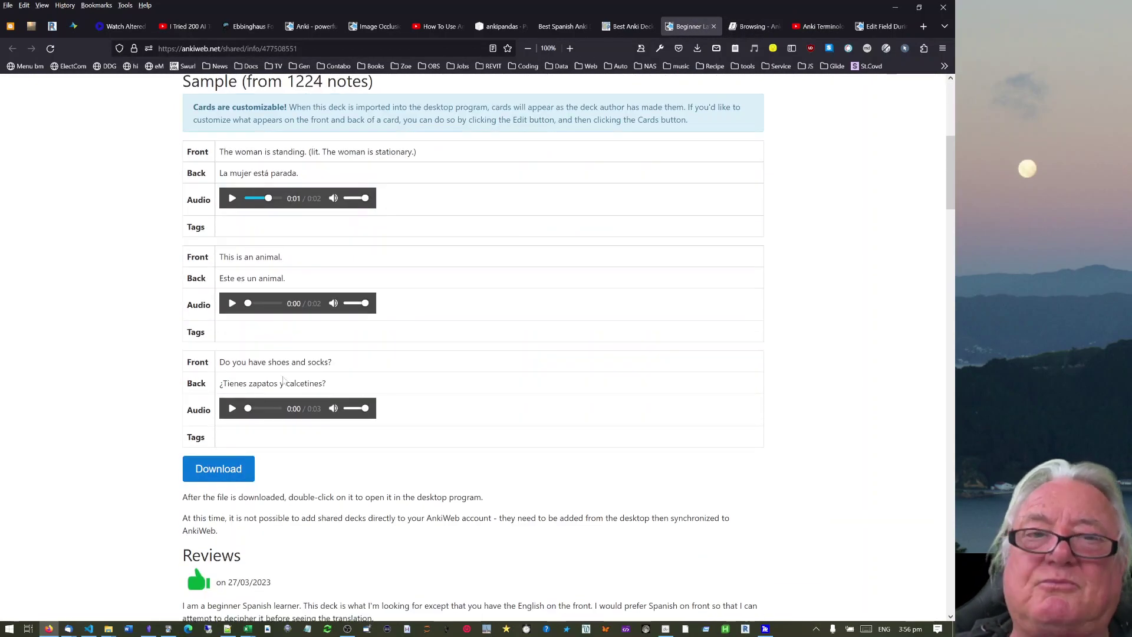
left_click(230, 310)
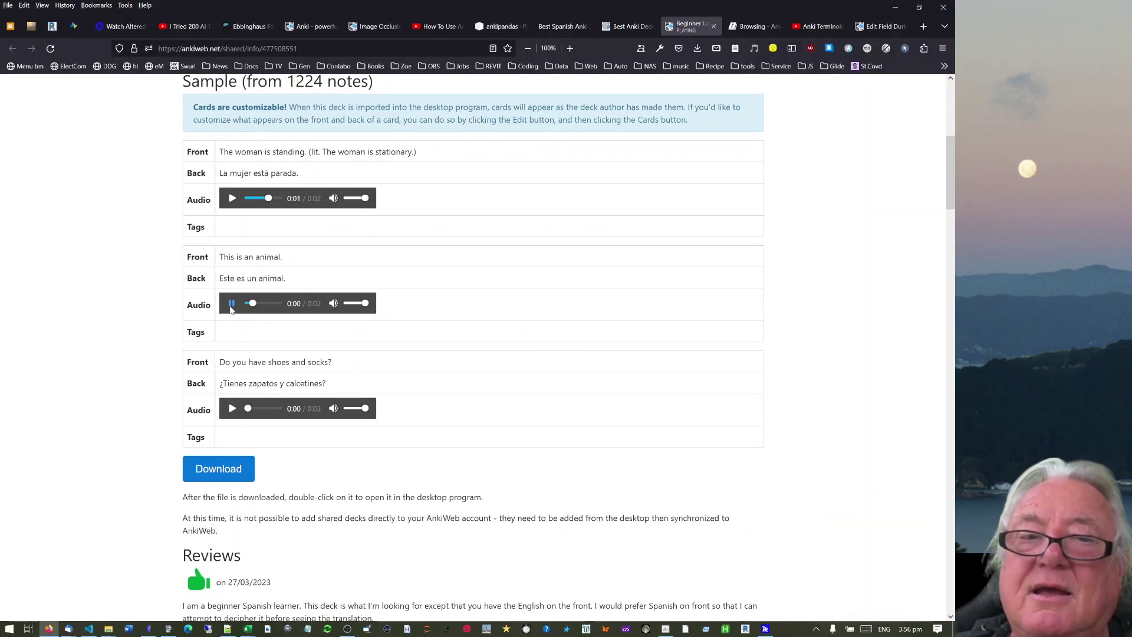
left_click(230, 309)
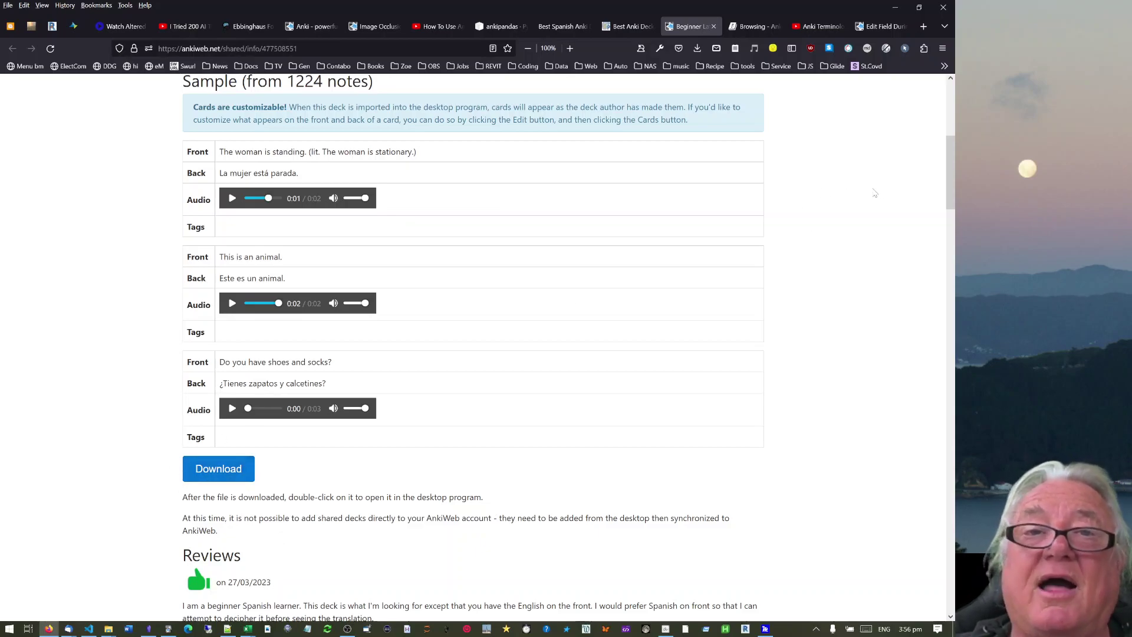
- Switch to Anki, view the importable files in the Downloads folder, and leave without importing anything
left_click(168, 629)
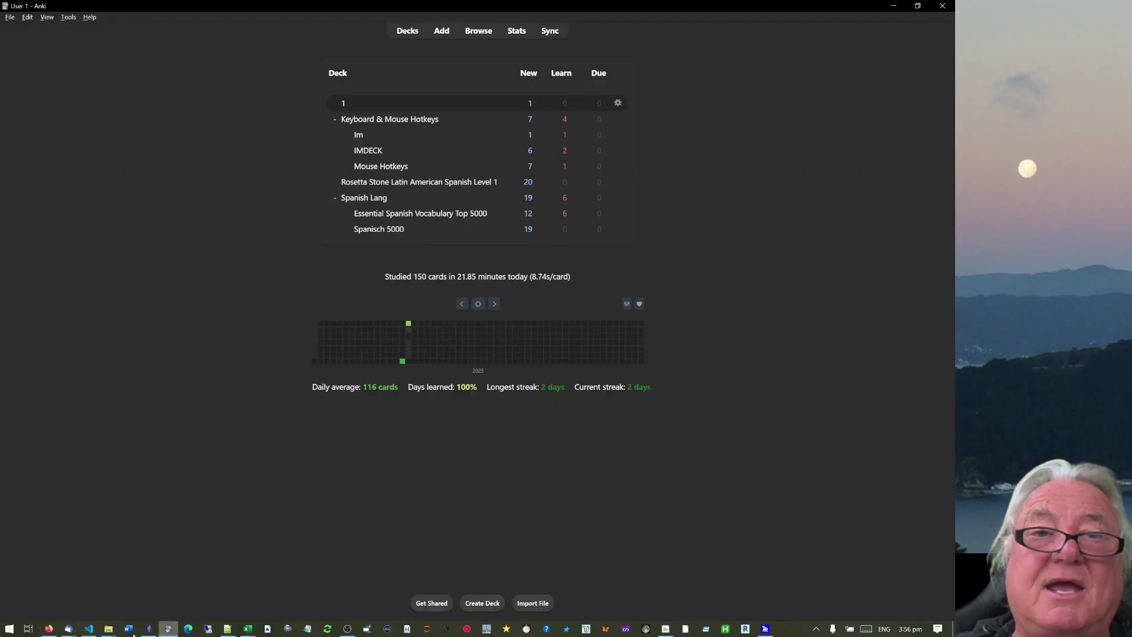
left_click(69, 18)
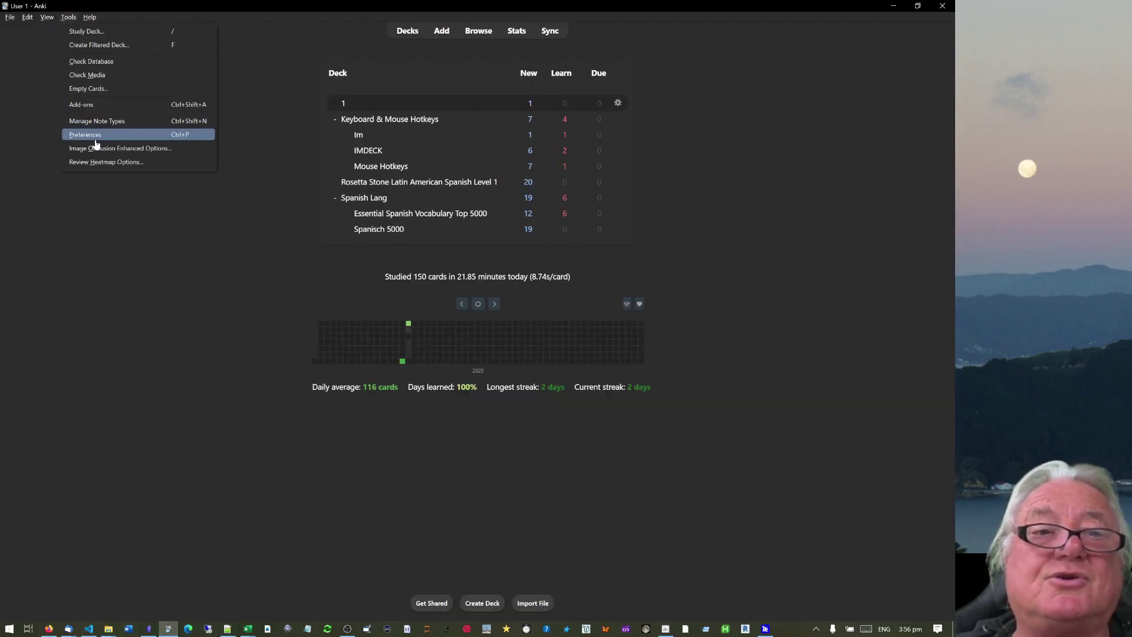
left_click(265, 71)
left_click(9, 17)
left_click(34, 48)
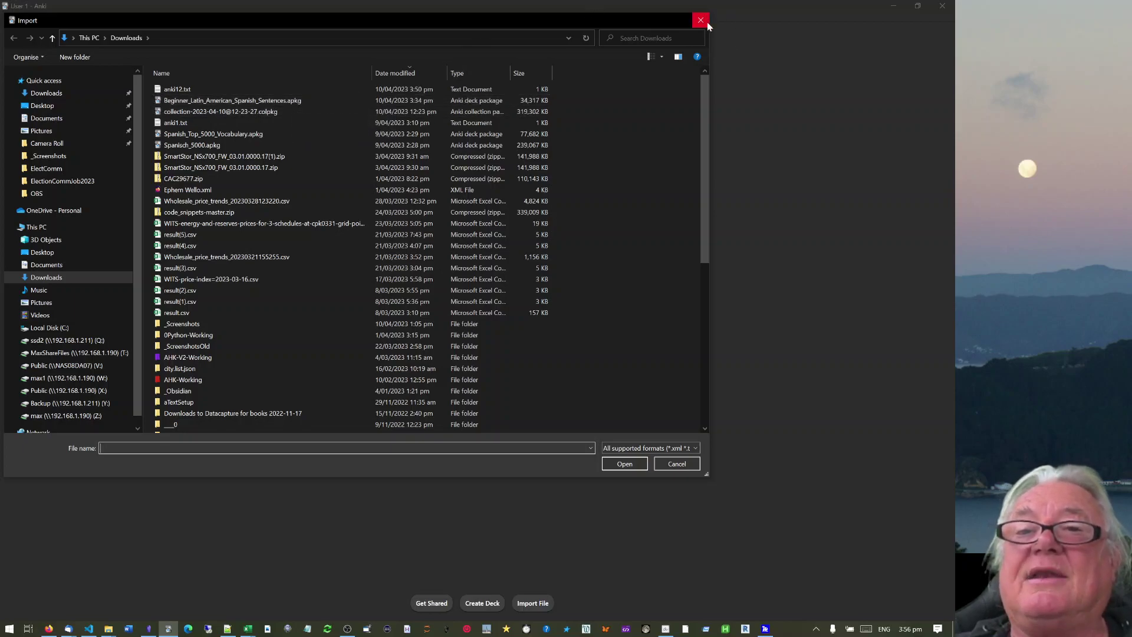
left_click(666, 462)
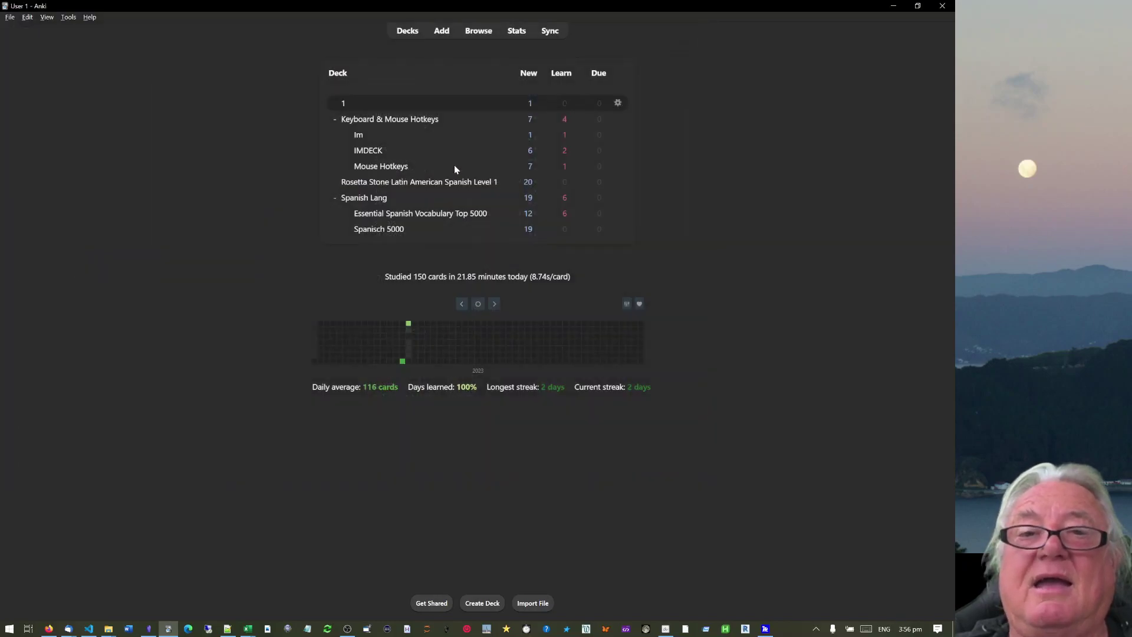
- Study the Rosetta Stone Latin American Spanish Level 1 deck, revealing the answer to "Her socks are gray." and rating it Hard
left_click(381, 184)
left_click(539, 123)
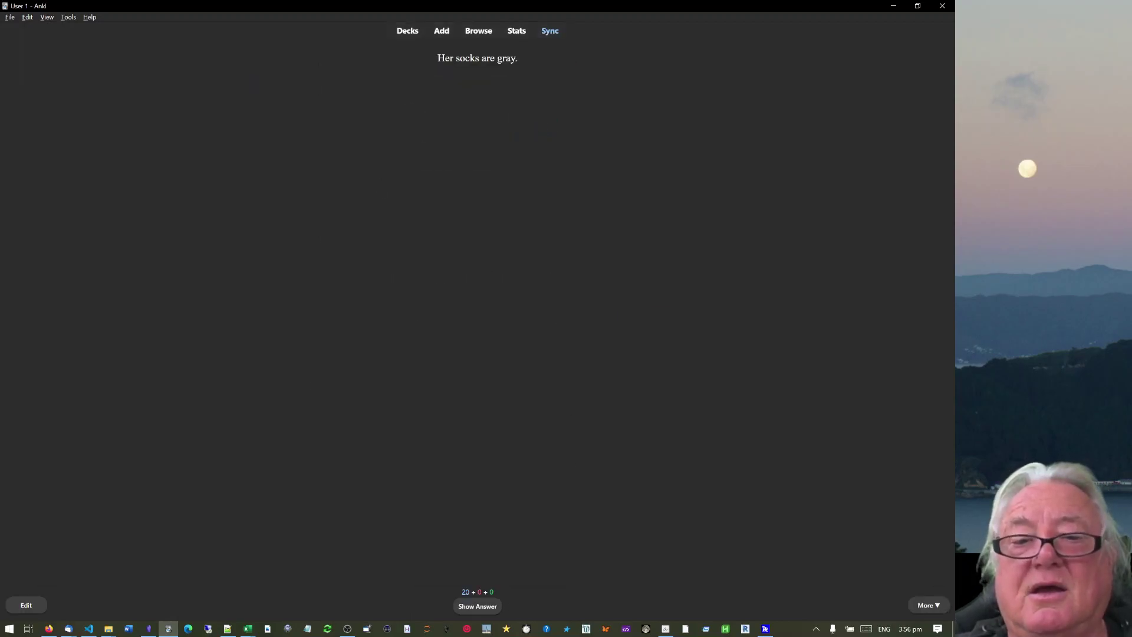
left_click(475, 605)
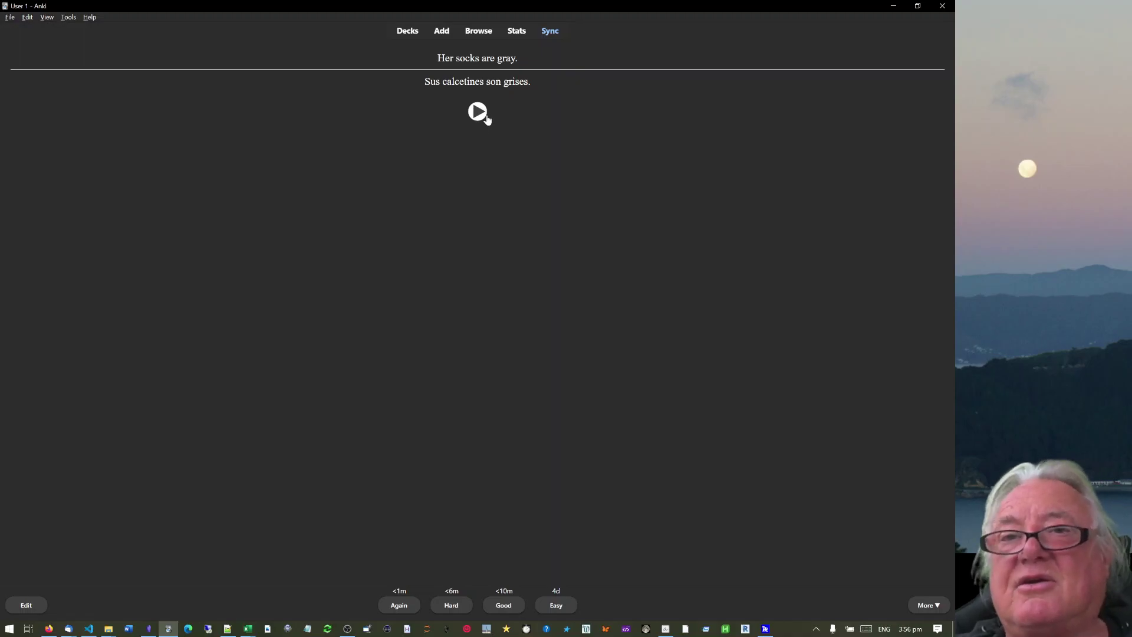
left_click(449, 607)
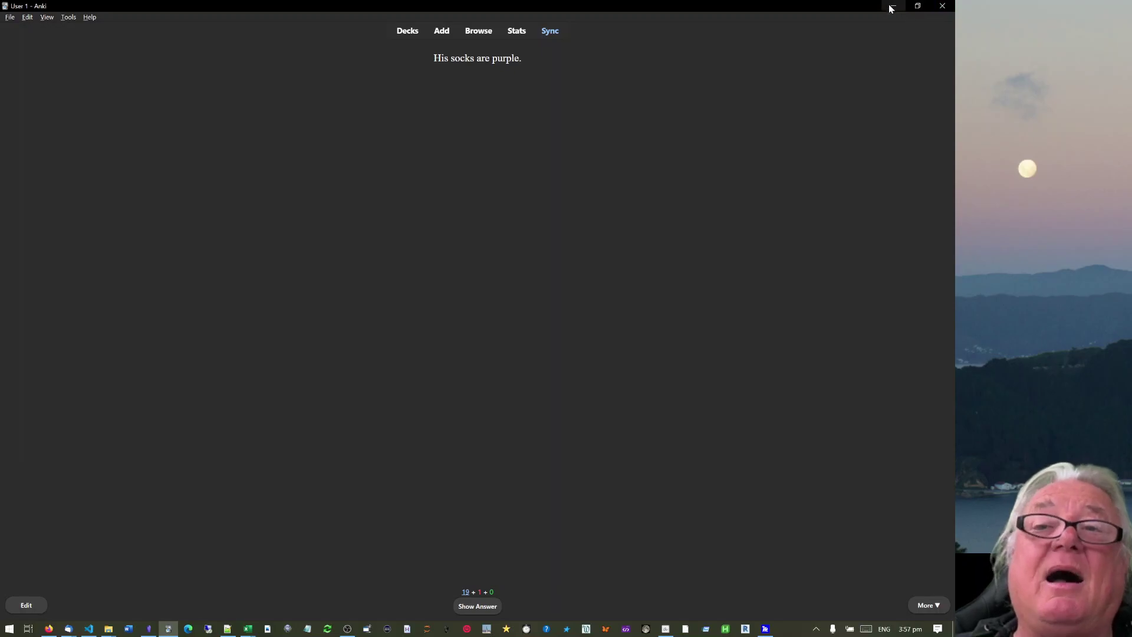
- Return to the deck list and delete the Rosetta Stone Latin American Spanish Level 1 deck
left_click(416, 31)
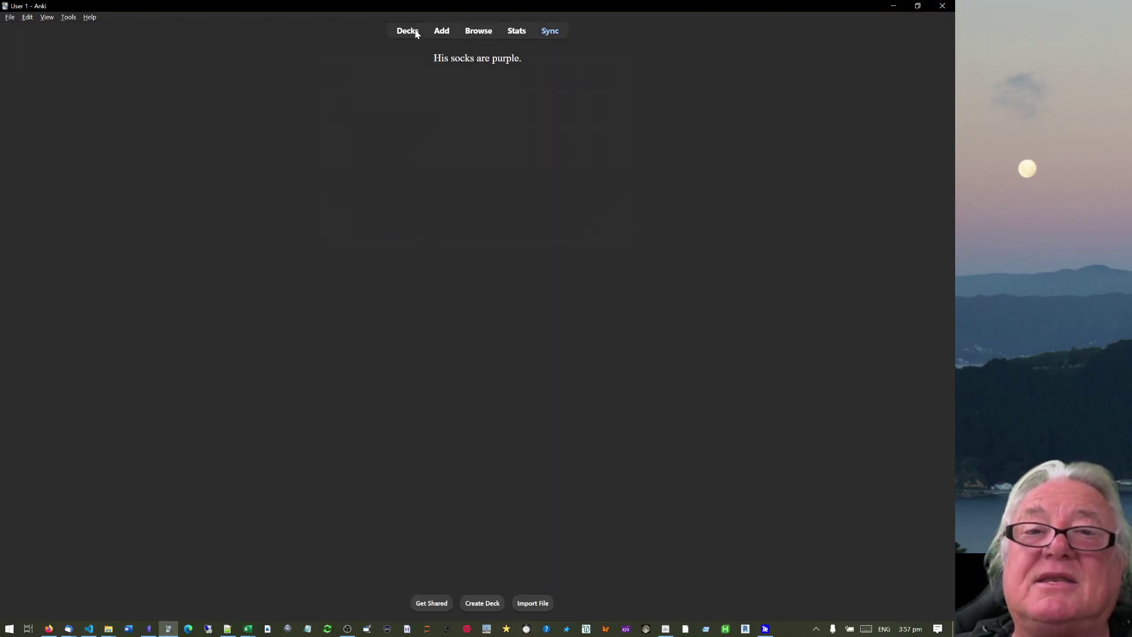
left_click(618, 181)
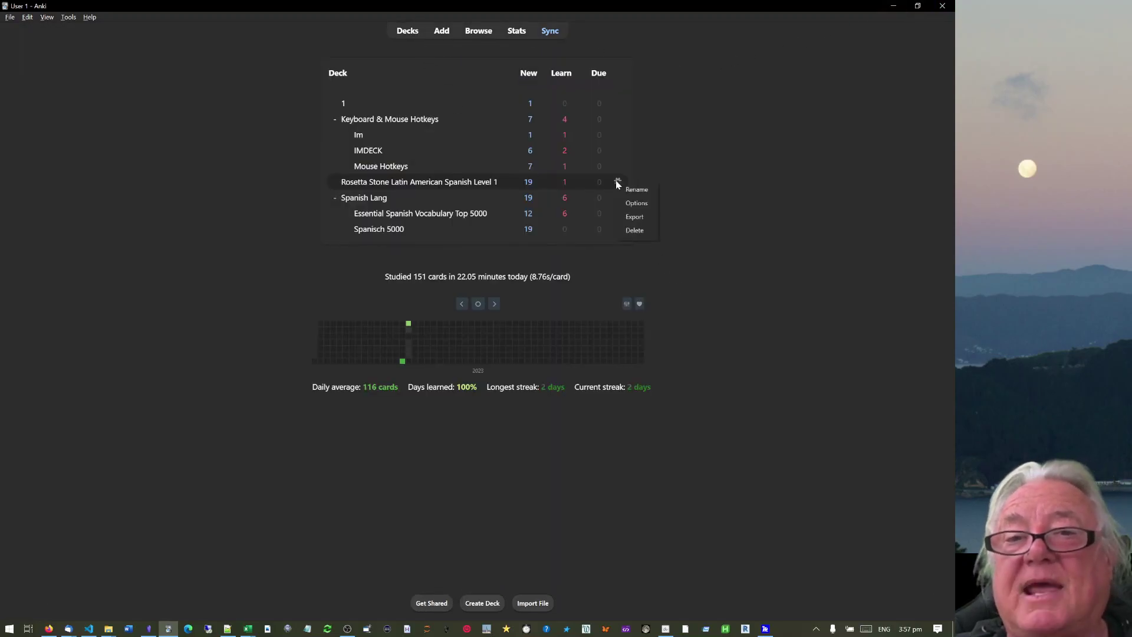
left_click(635, 231)
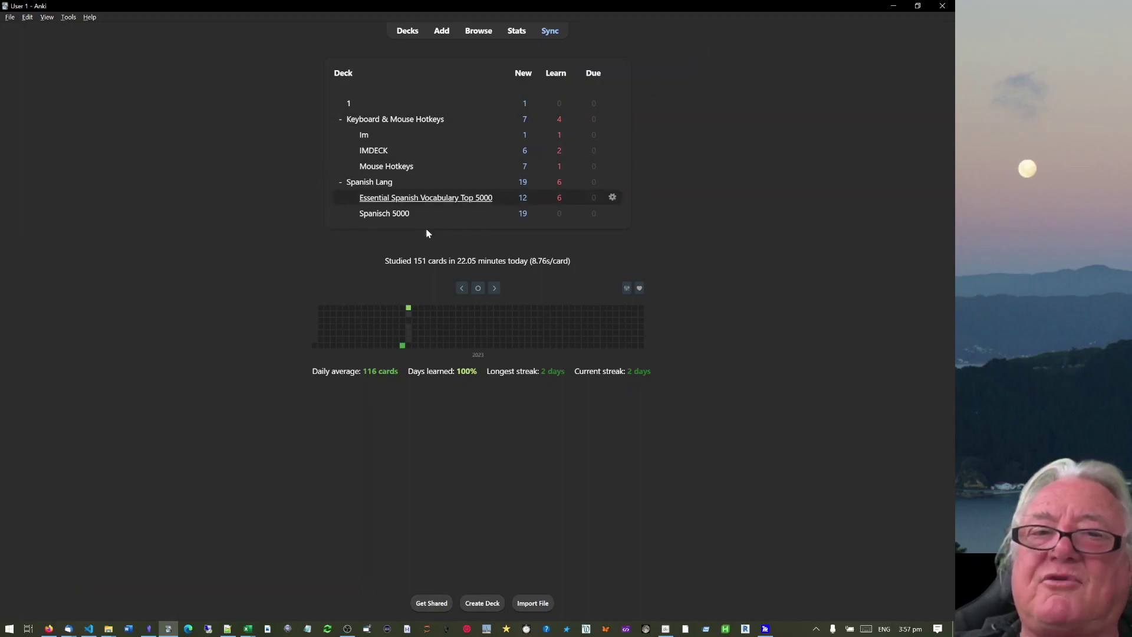
- Study Essential Spanish Vocabulary Top 5000, rate the "financiar" card Hard, reveal the answer for "electrónico", and return to the deck list
left_click(419, 198)
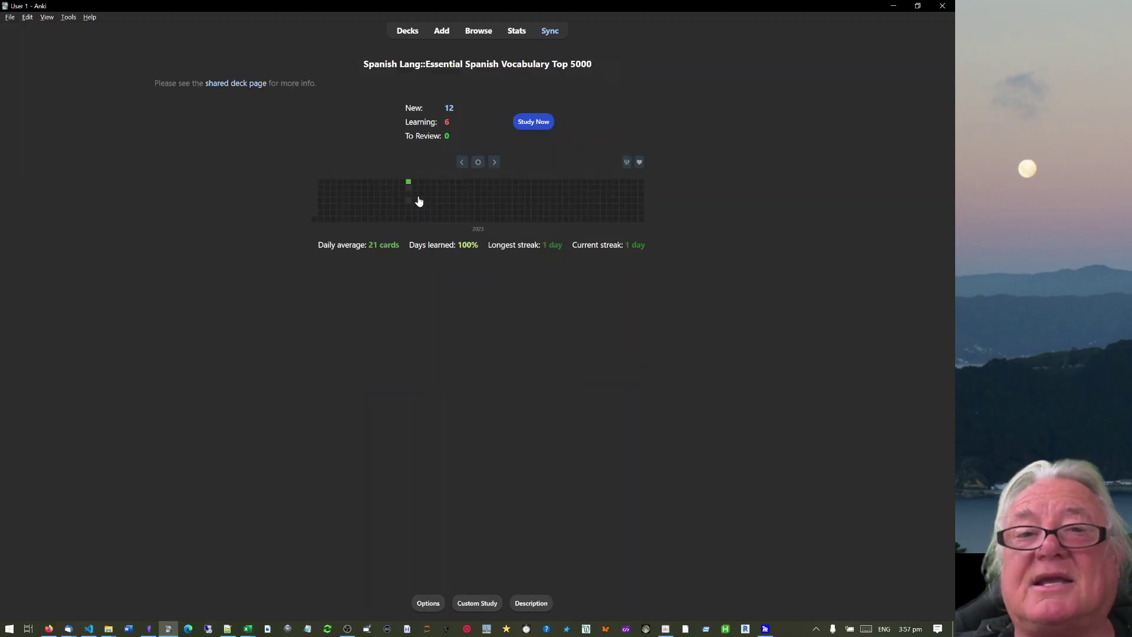
left_click(534, 122)
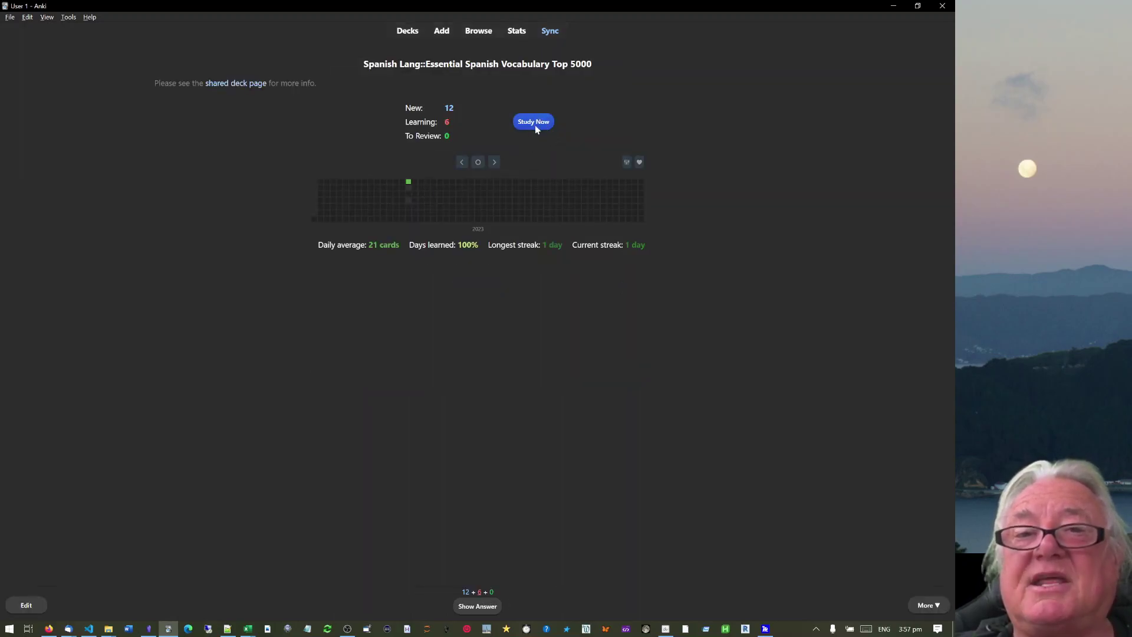
left_click(479, 605)
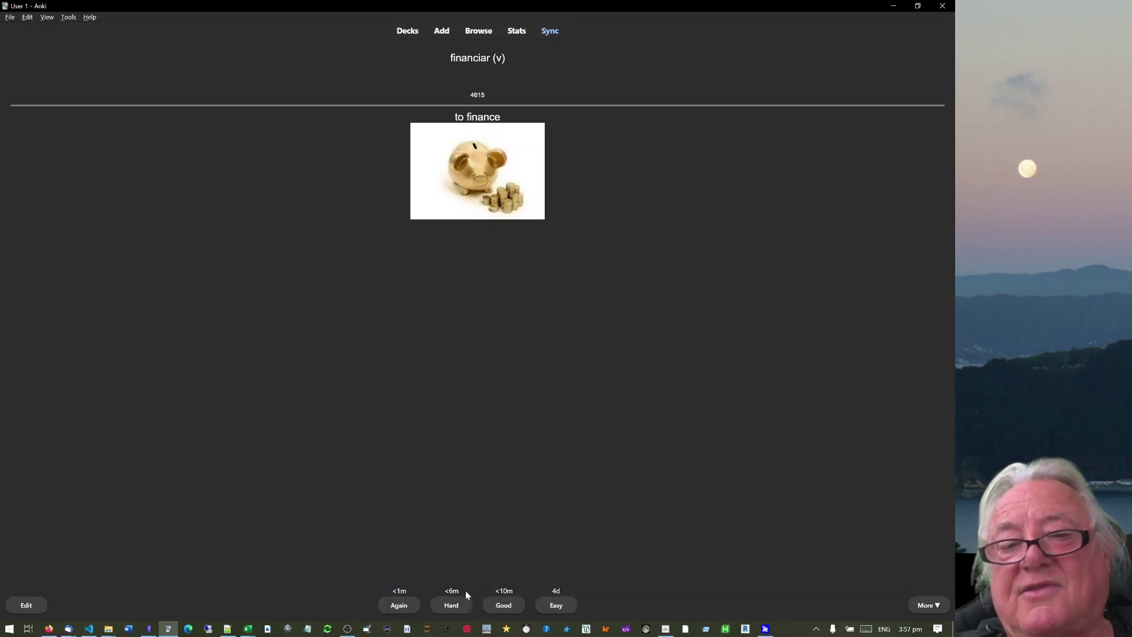
left_click(450, 605)
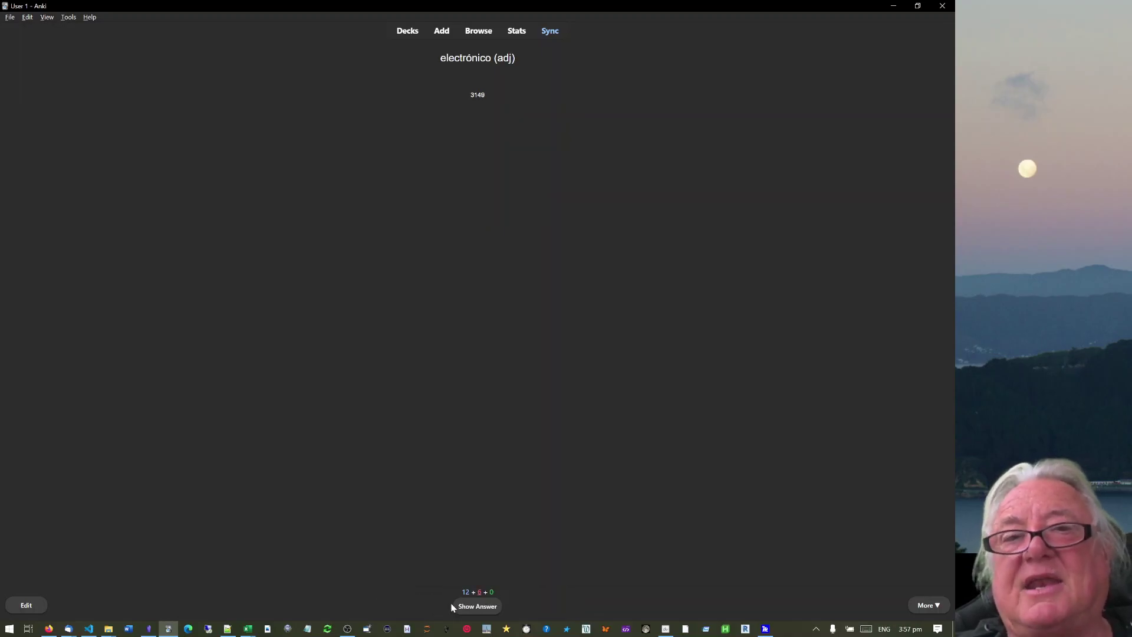
left_click(479, 606)
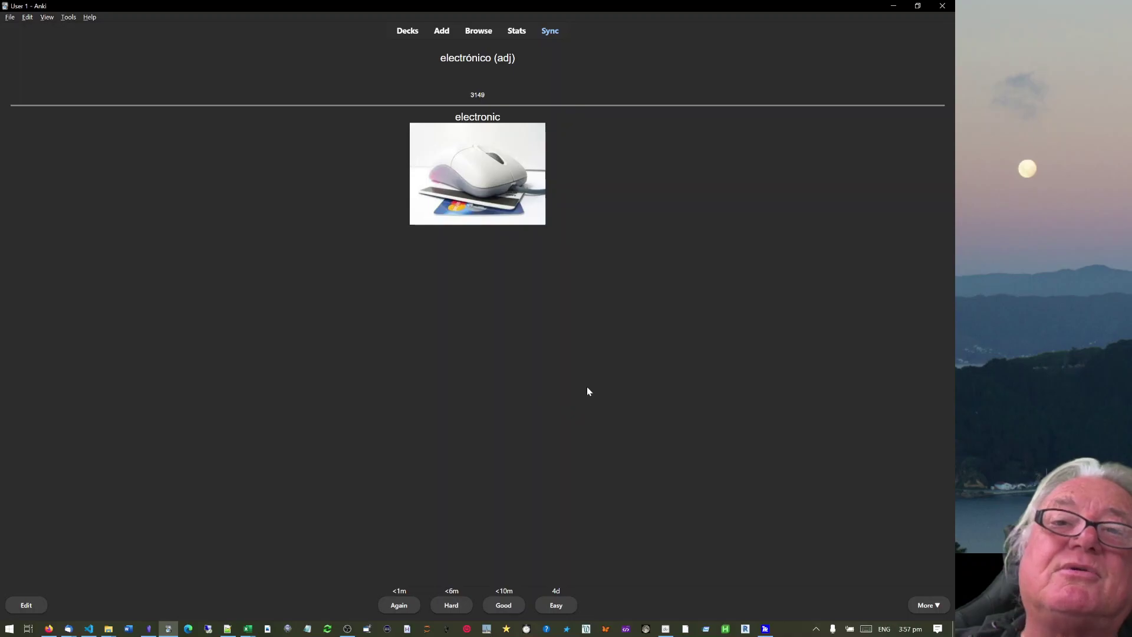
left_click(400, 34)
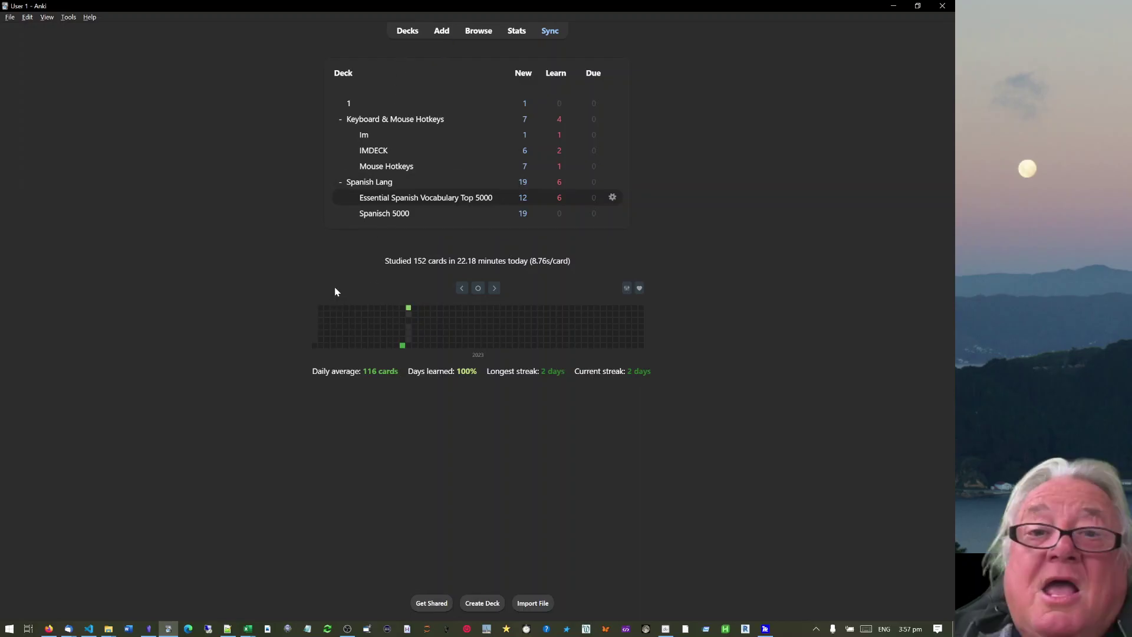
- In Firefox, view the How To Use Anki Like A Pro video page, the Edit Field During Review add-on page and Anki's home page
left_click(48, 628)
left_click(427, 27)
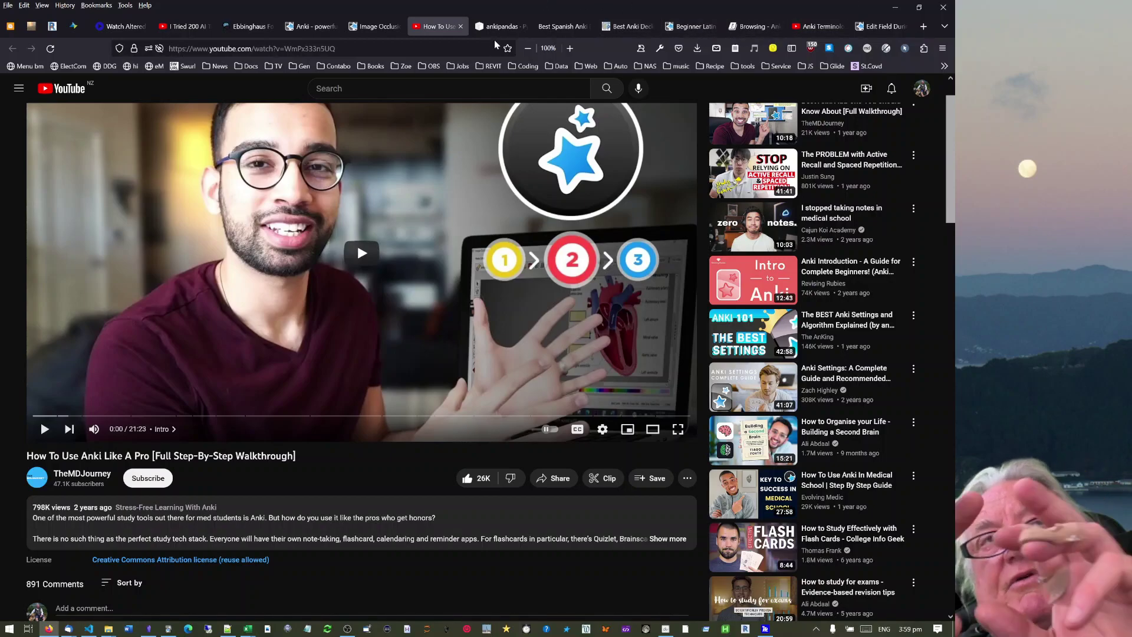
left_click(879, 26)
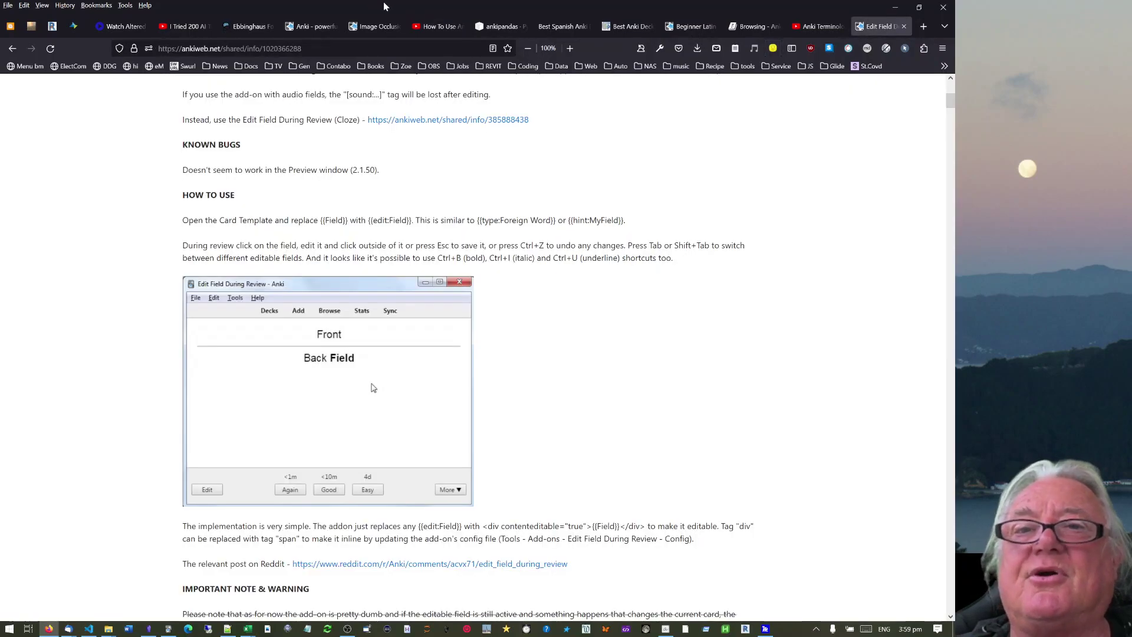
scroll(475, 197, "up", 6)
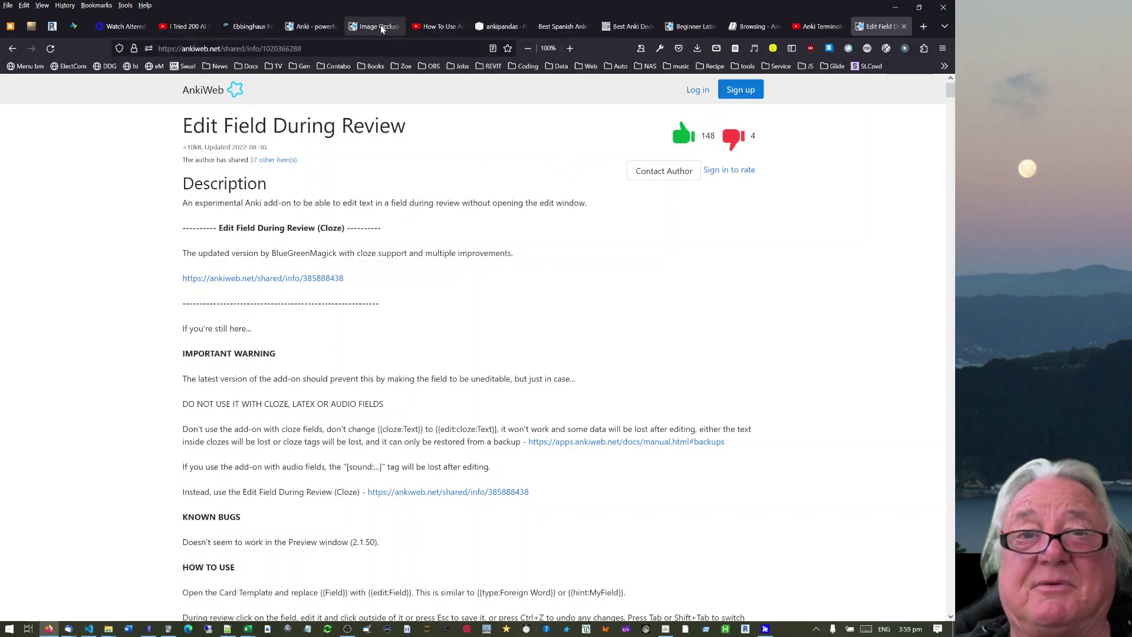
left_click(315, 25)
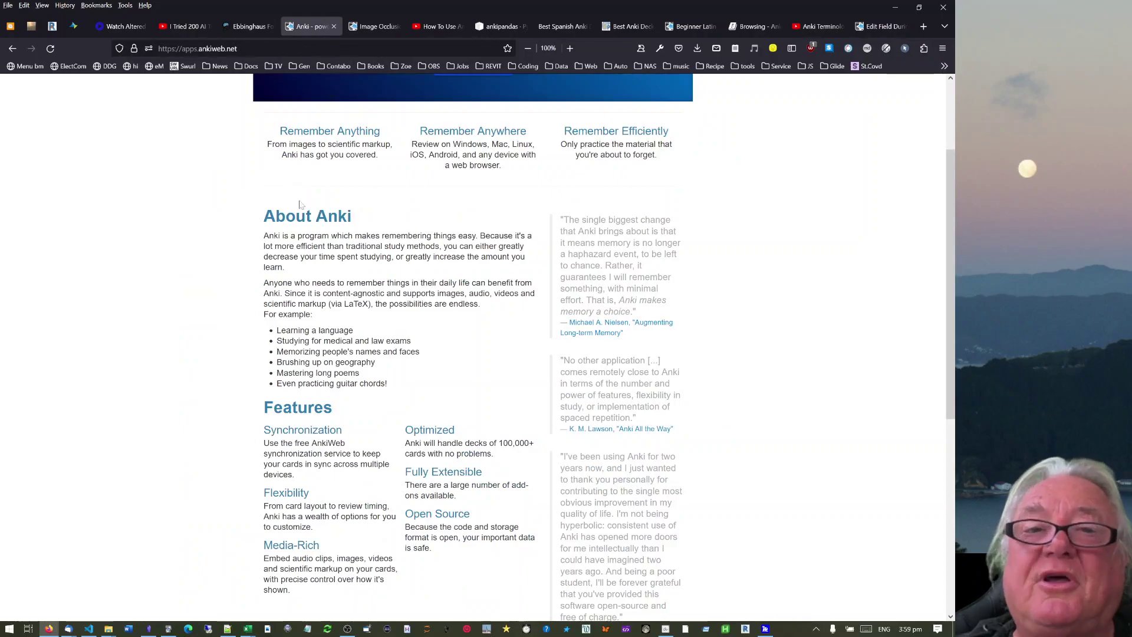
scroll(300, 204, "up", 2)
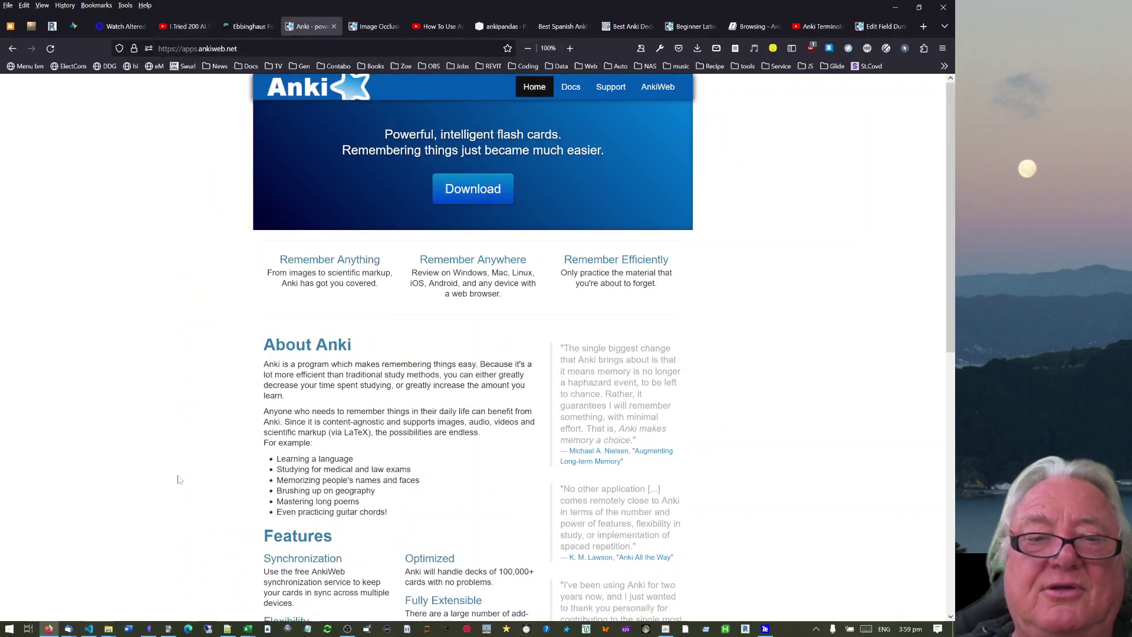
- Return to Anki, open deck 1, view the window for adding notes, and close it without adding a card
left_click(176, 629)
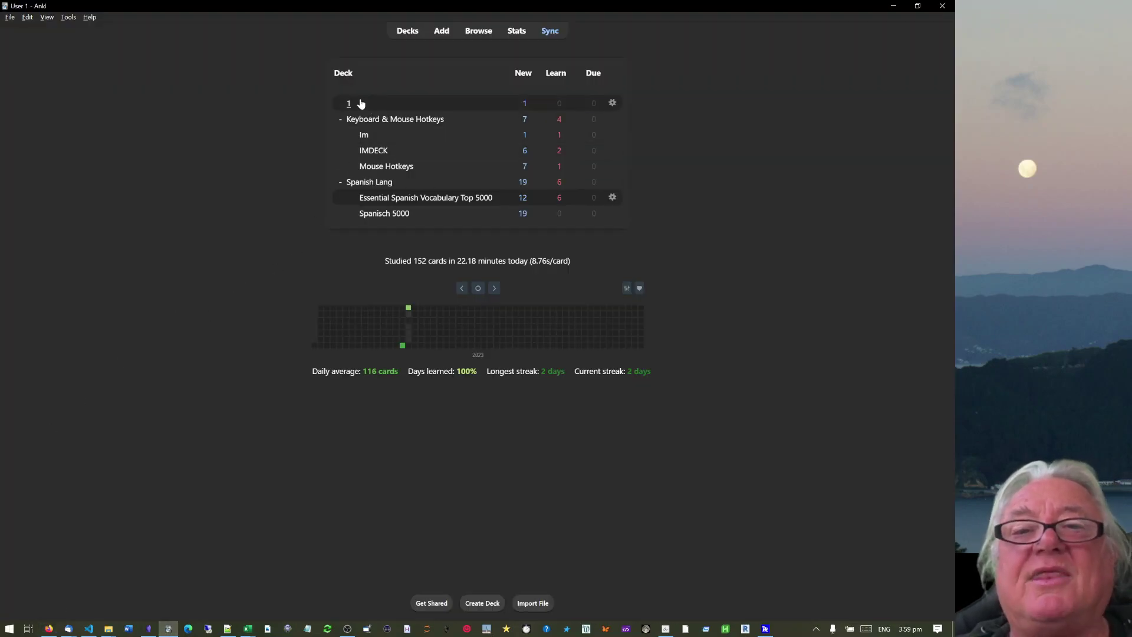
left_click(361, 104)
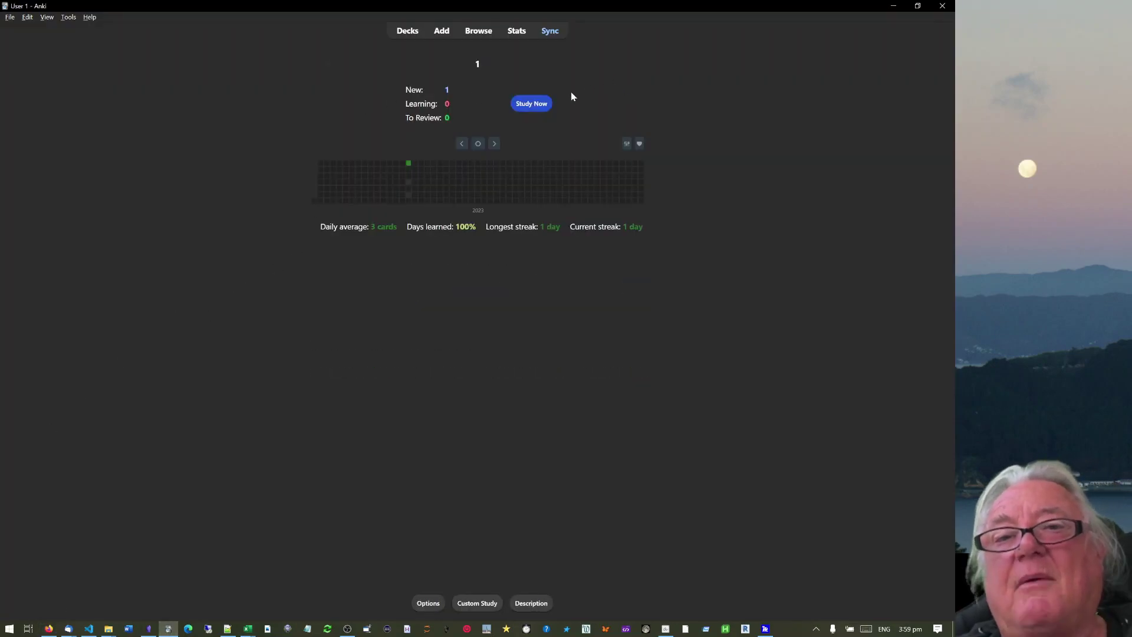
left_click(442, 33)
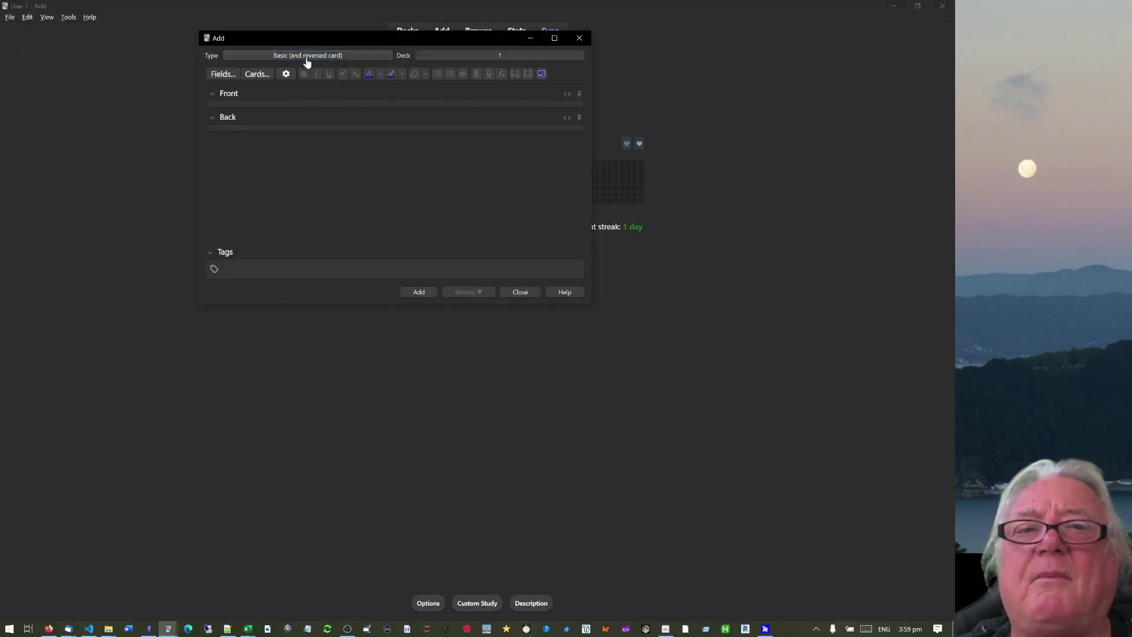
left_click(522, 293)
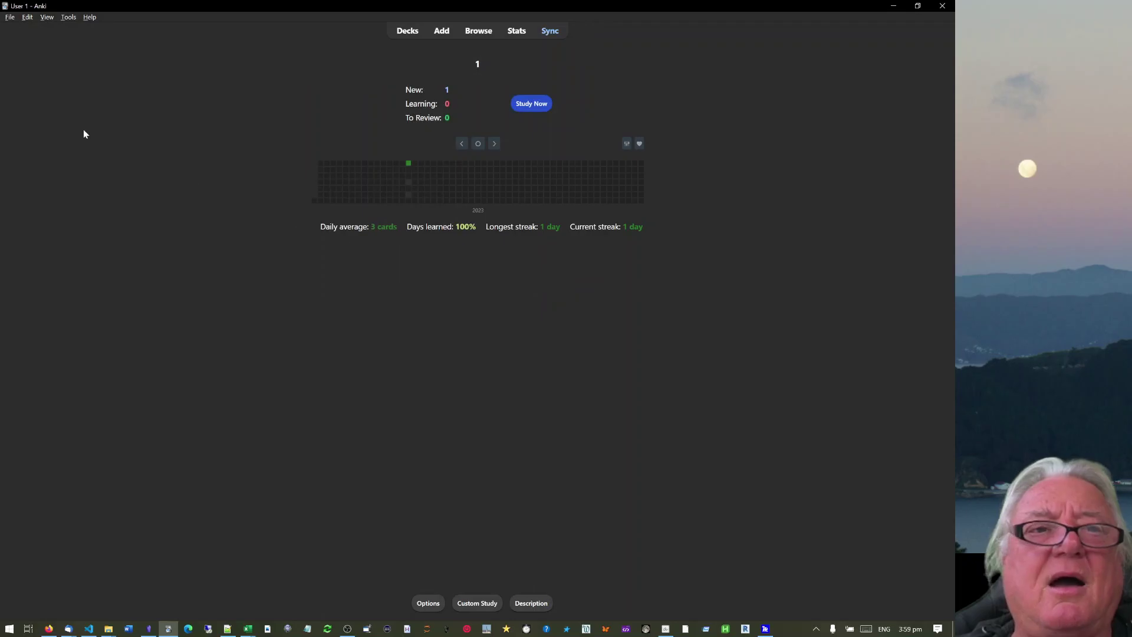
- Switch to Notepad++, highlight the comma-separated lines in anki12.txt, remove the extra space in the first line, save, and minimise the window
left_click(227, 629)
key("ctrl+End")
left_click_drag(549, 204, 138, 116)
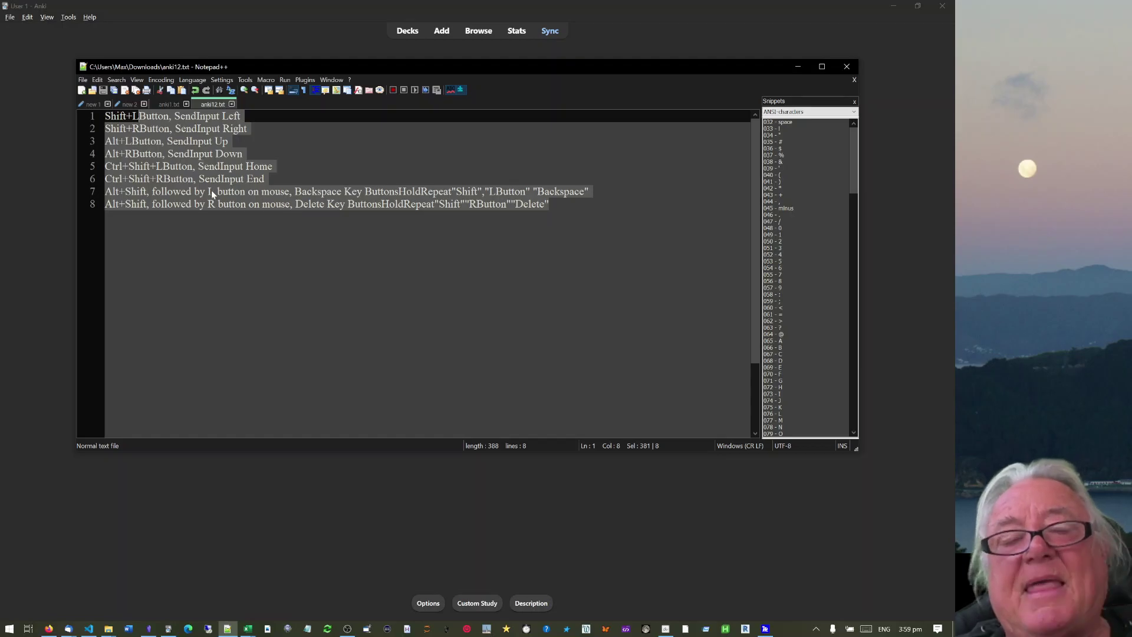
left_click(172, 116)
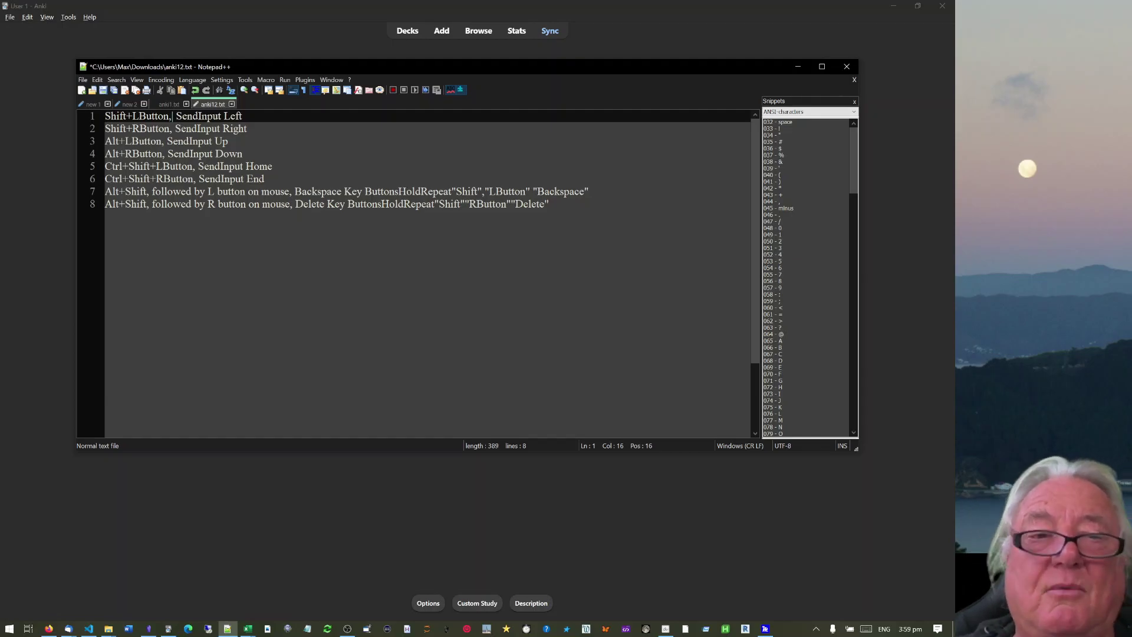
key("BackSpace")
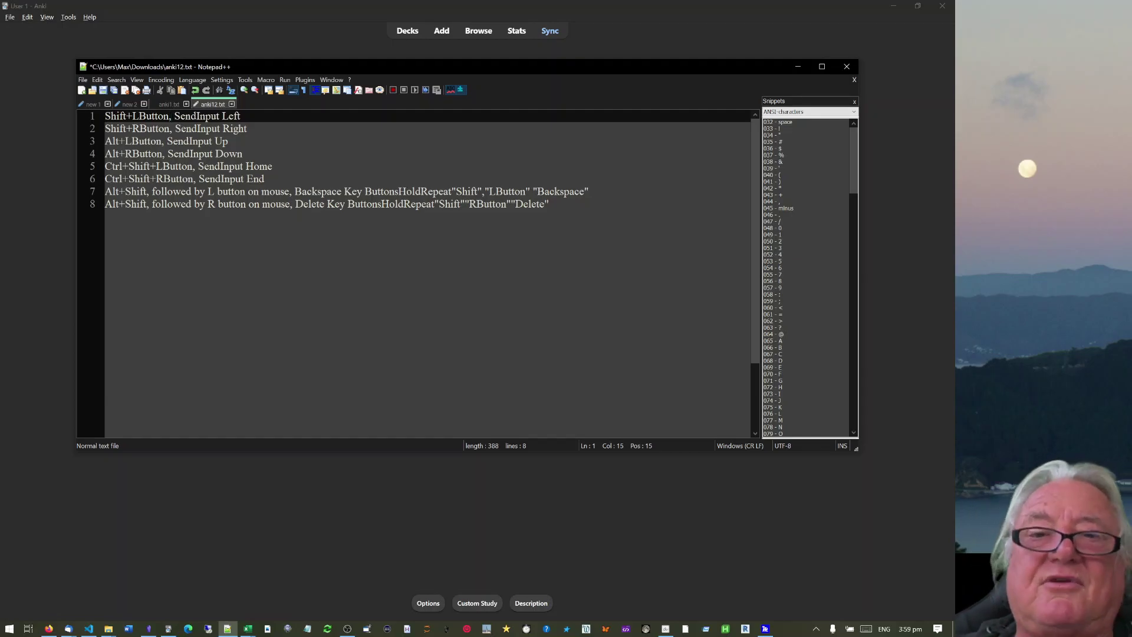
left_click(103, 91)
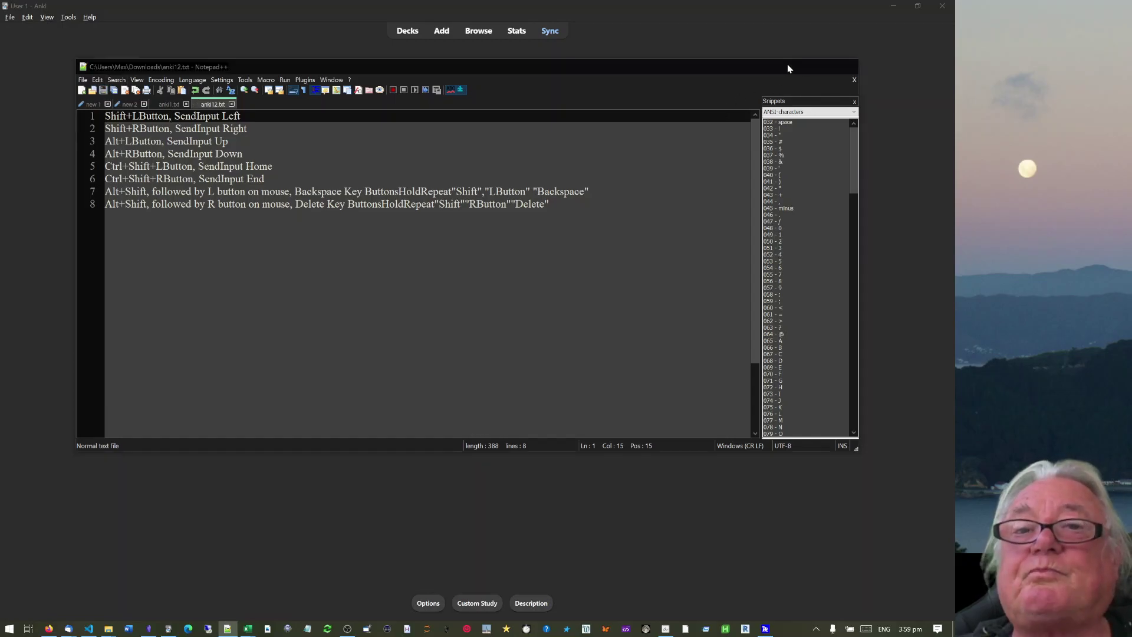
left_click(800, 69)
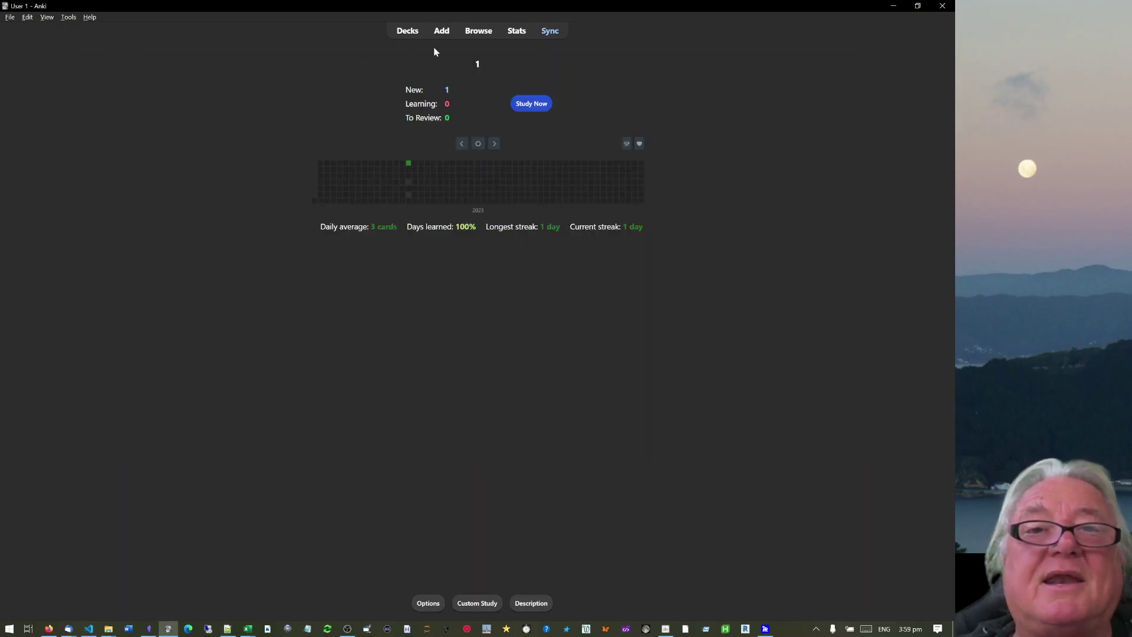
- Choose anki12.txt from the Downloads folder as the file to import into Anki, checking the supported file formats
left_click(9, 17)
left_click(27, 48)
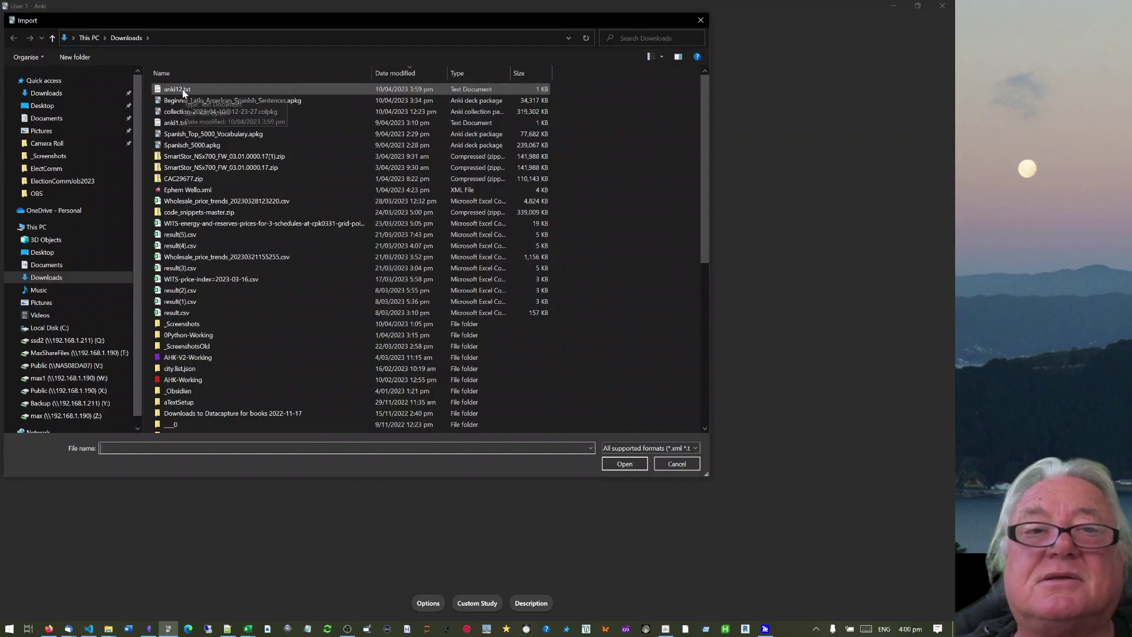
left_click(183, 89)
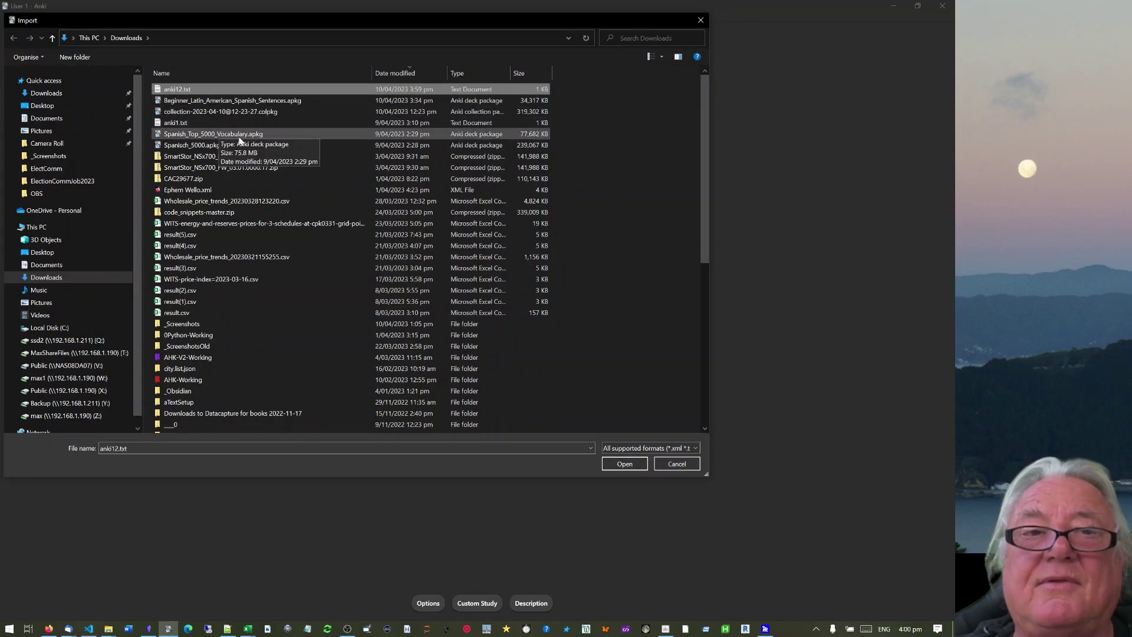
left_click(659, 449)
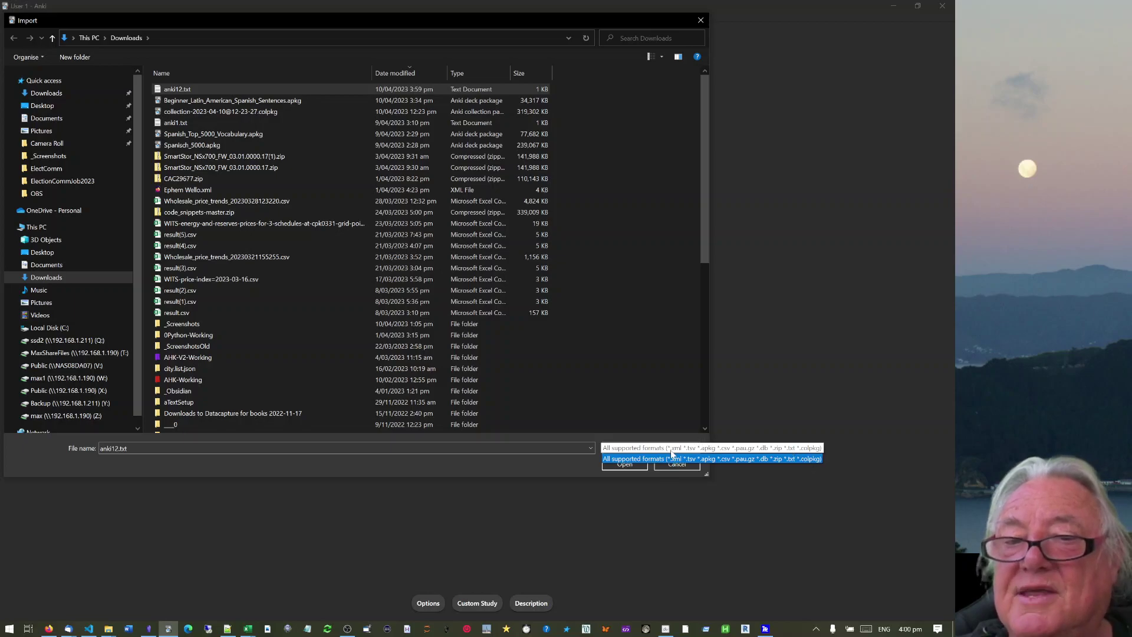
left_click(194, 94)
left_click(625, 464)
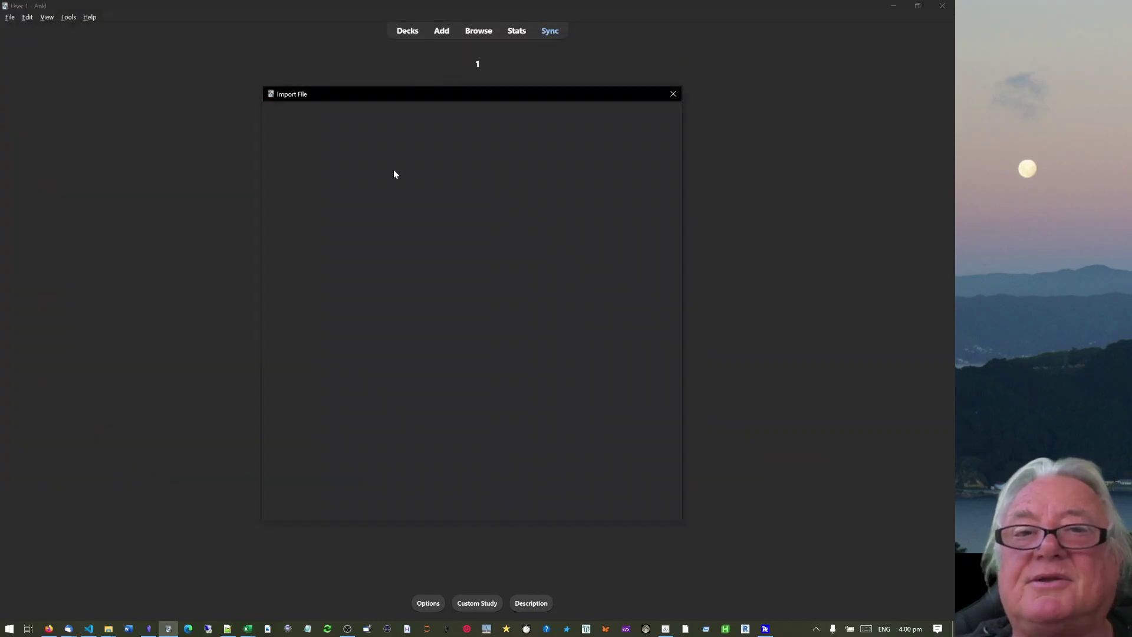
- Import the notes with Comma as field separator, note type Basic (and reversed card) and deck 1, and dismiss the import report
left_click(622, 174)
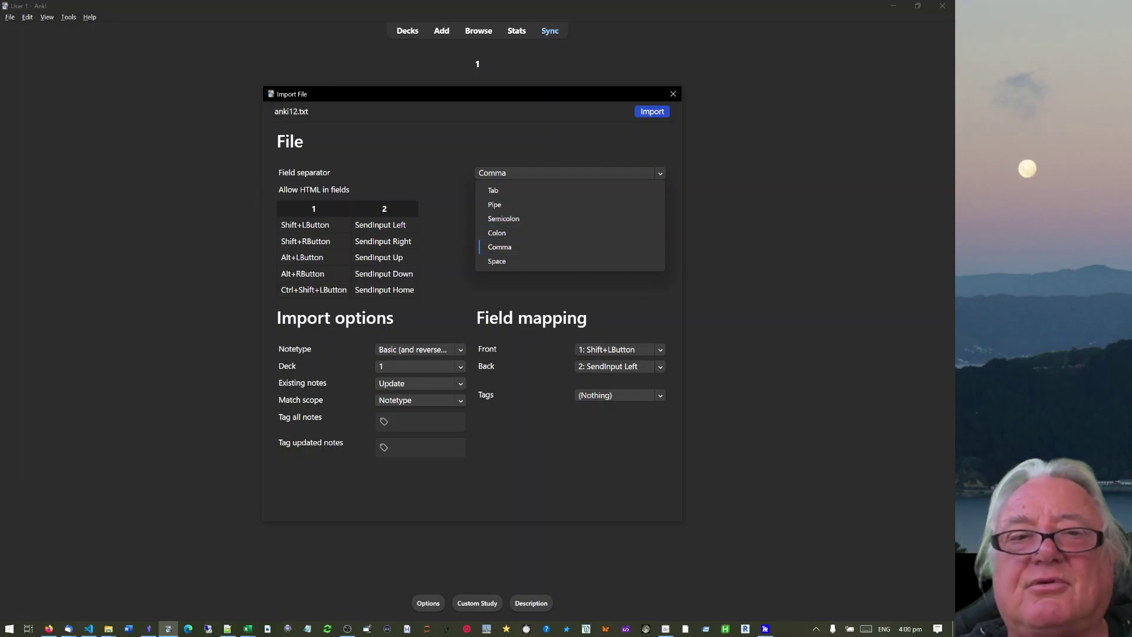
left_click(393, 368)
left_click(349, 385)
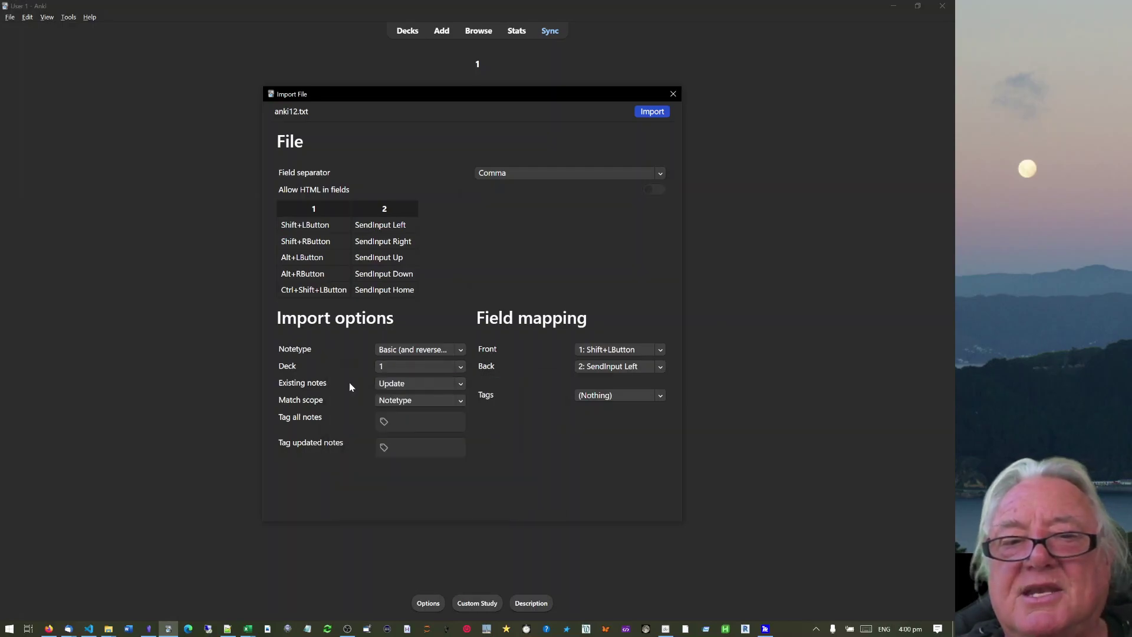
left_click(397, 352)
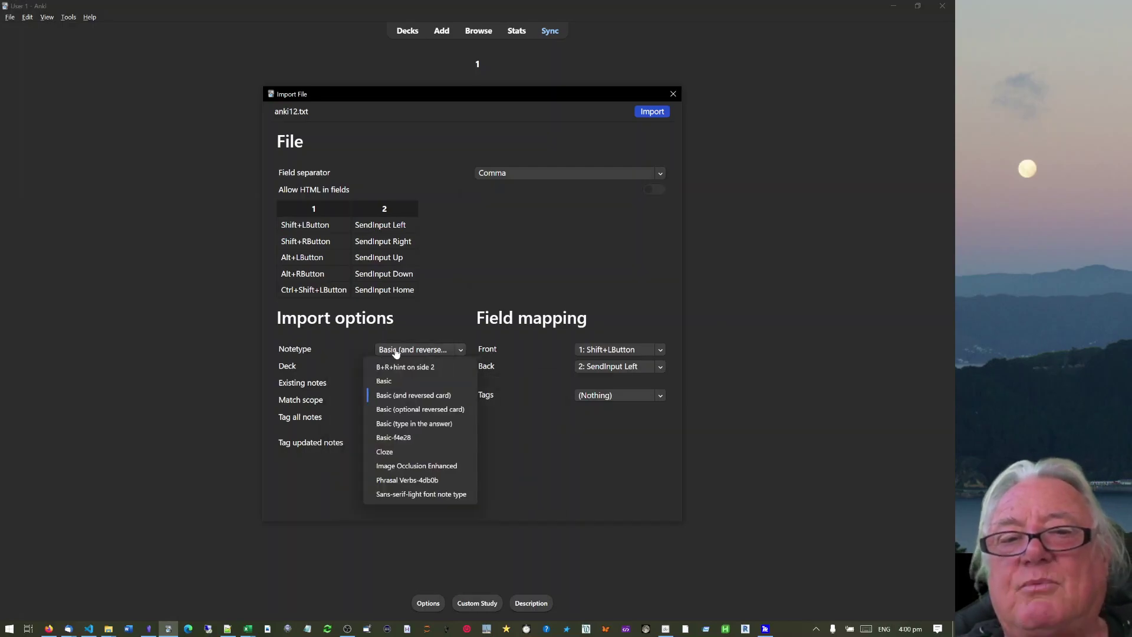
left_click(390, 397)
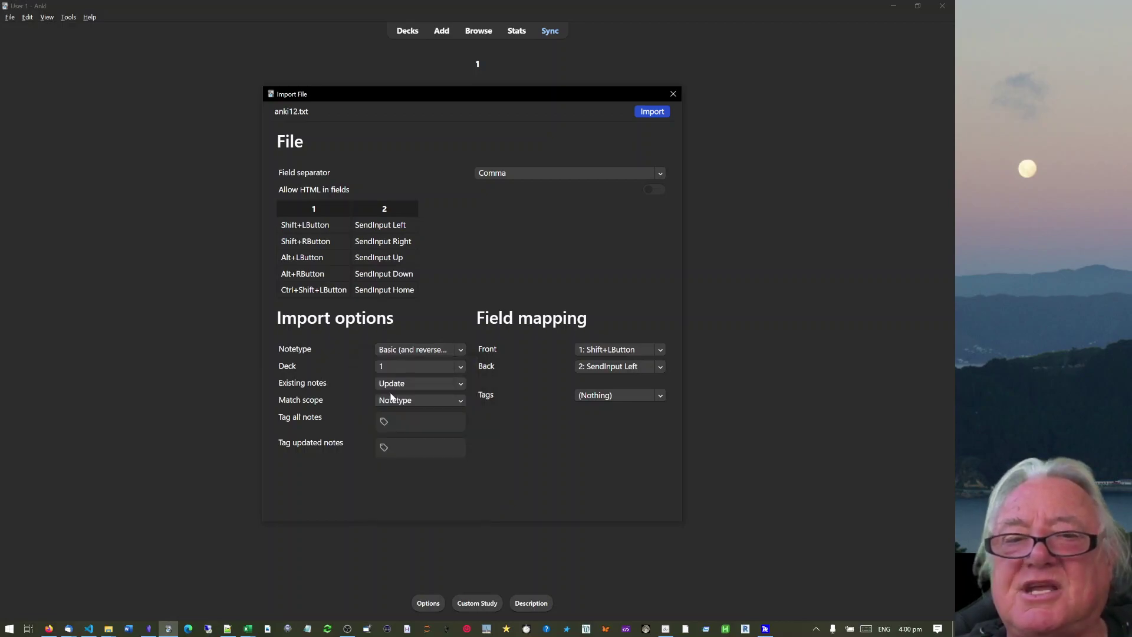
left_click(654, 112)
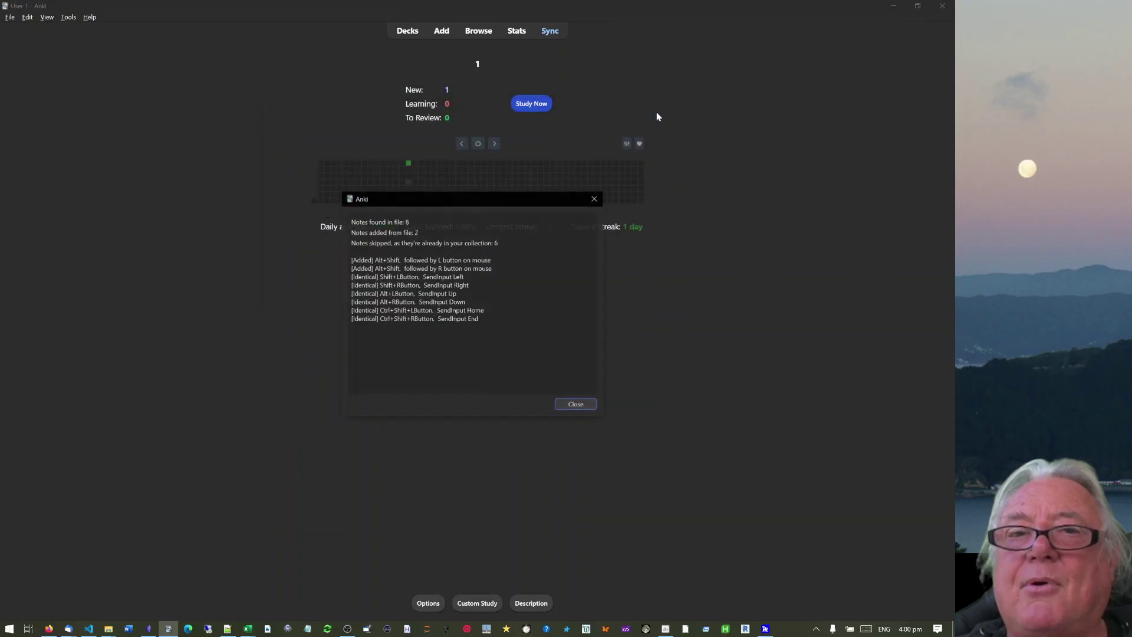
left_click(574, 407)
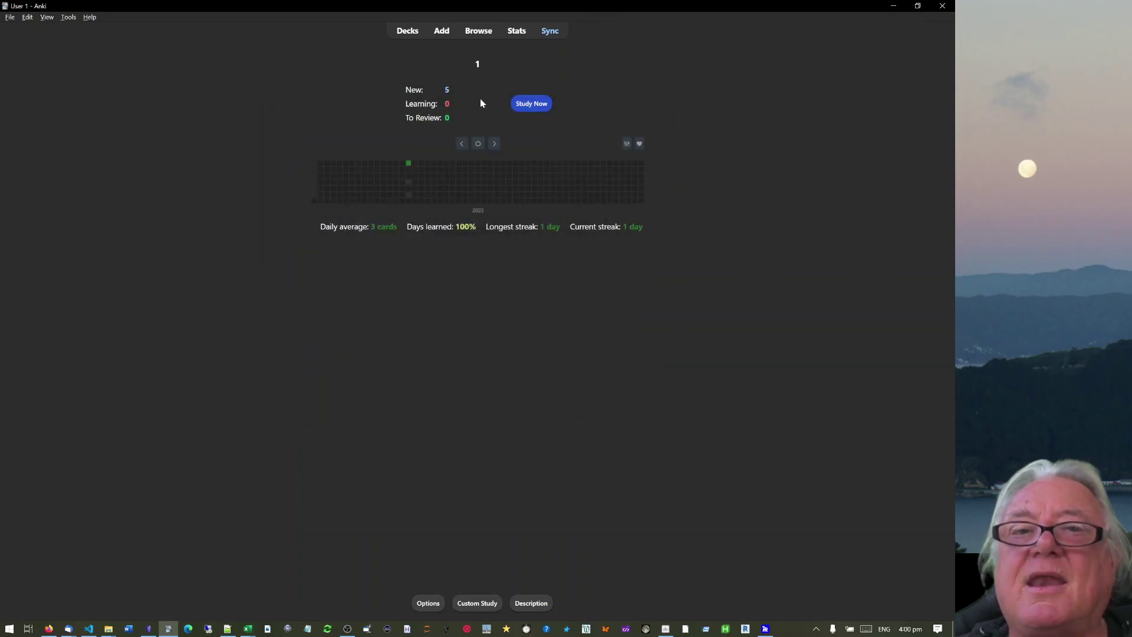
- Study deck 1, reveal and rate the "Backspace" card Good, and reveal the answer for the "Alt+Shift" card
left_click(536, 105)
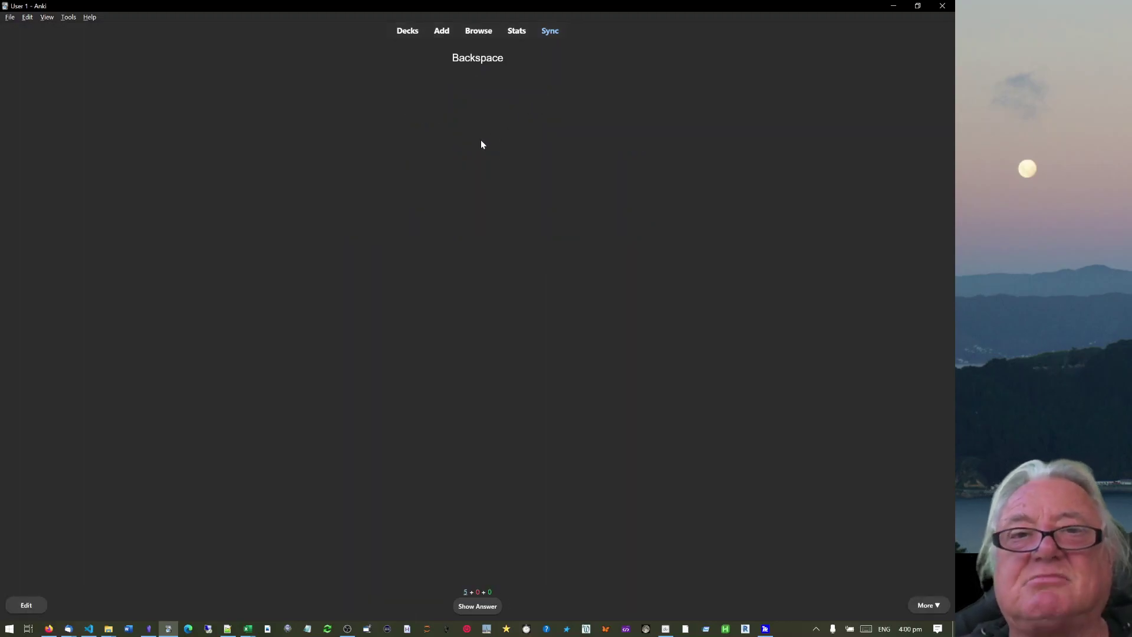
key("space")
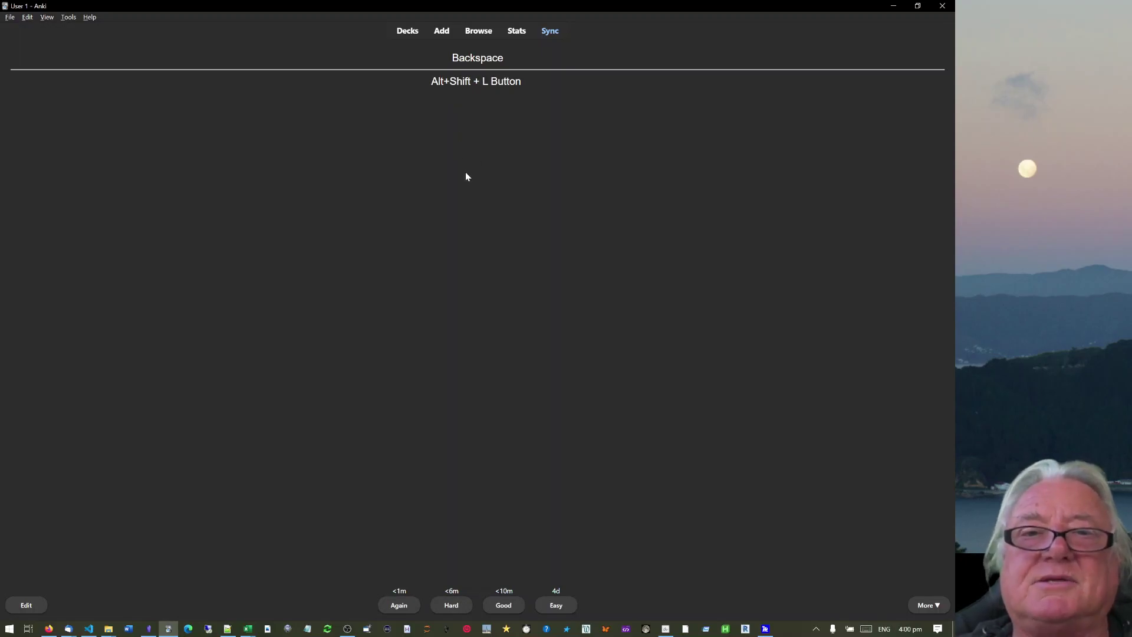
key("space")
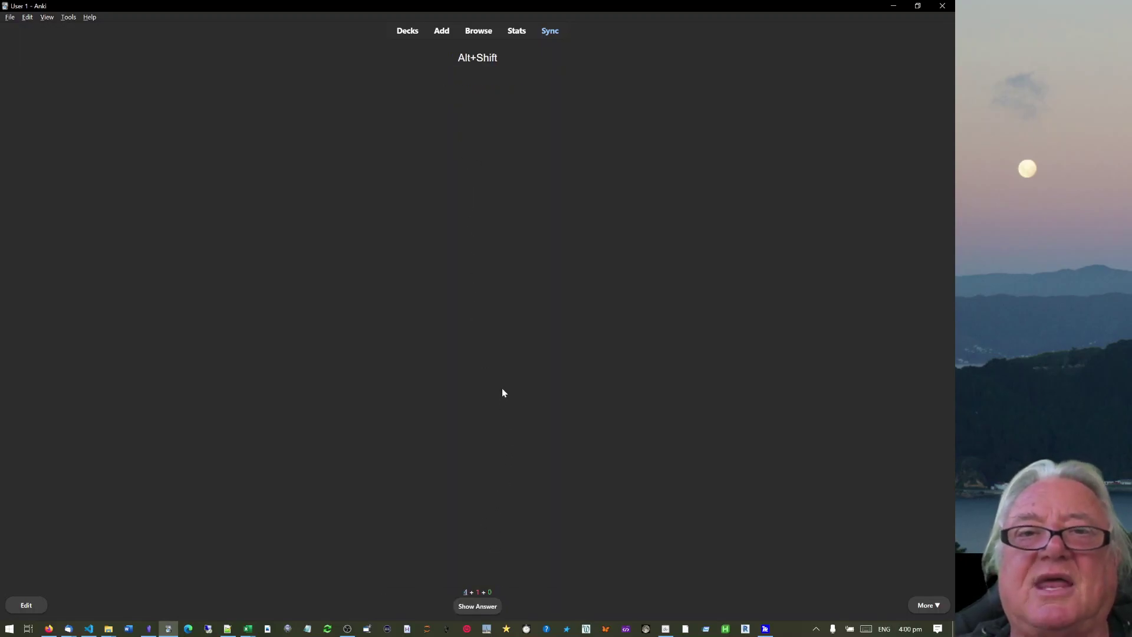
key("space")
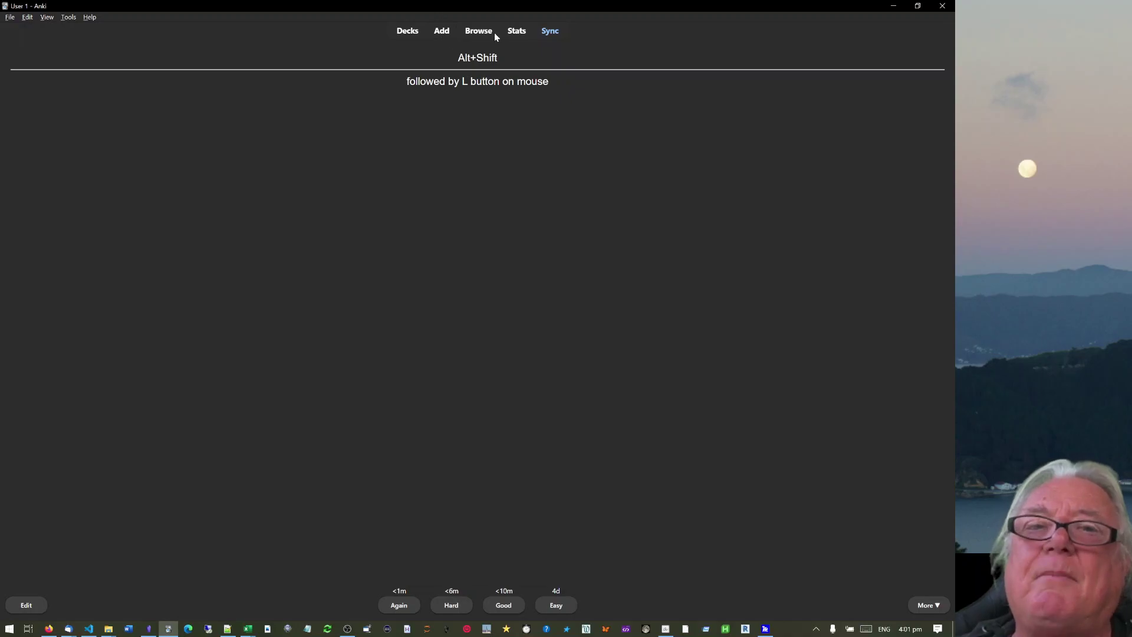
- In the card browser, change the "Alt+Shift + L Button" note's front to "Alt+Shift + R Button" and its back to "Delete"
left_click(477, 34)
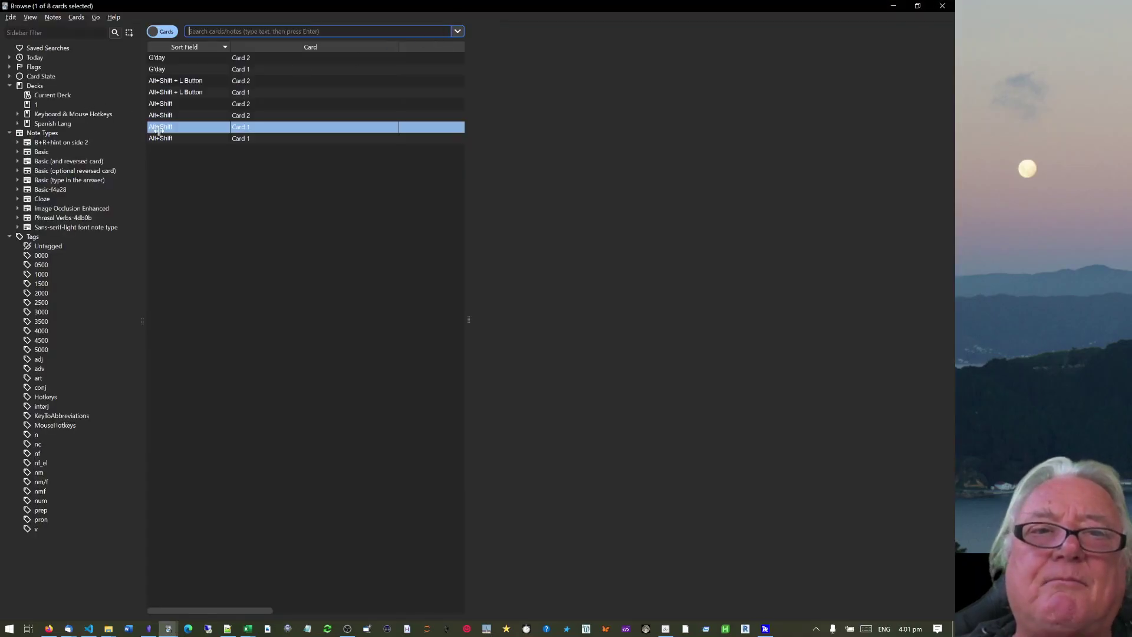
left_click(173, 82)
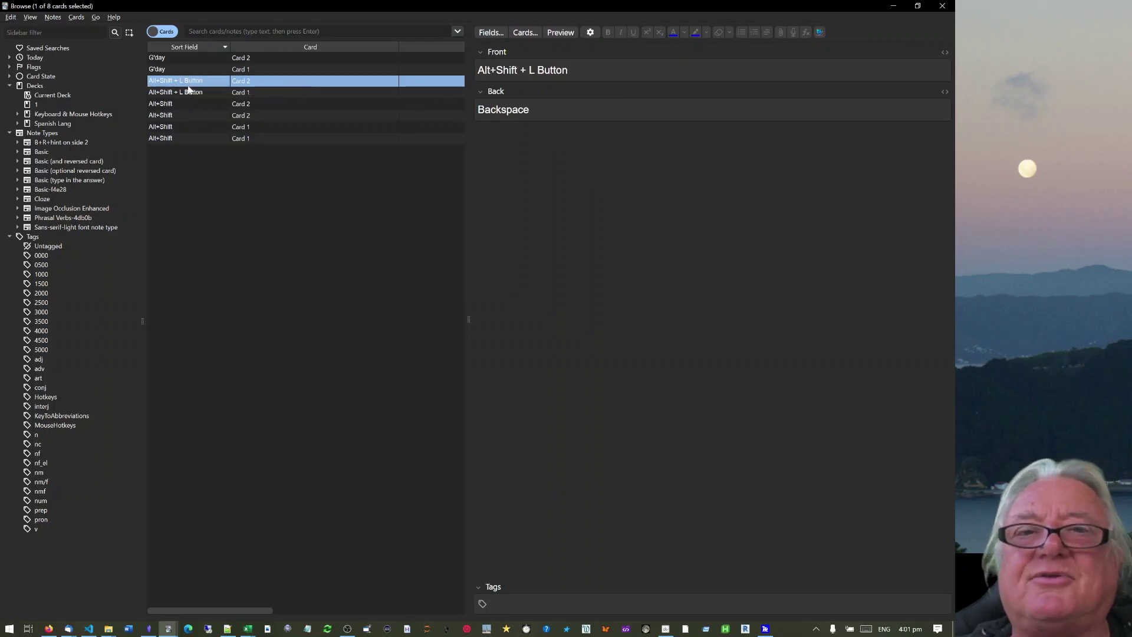
left_click(190, 92)
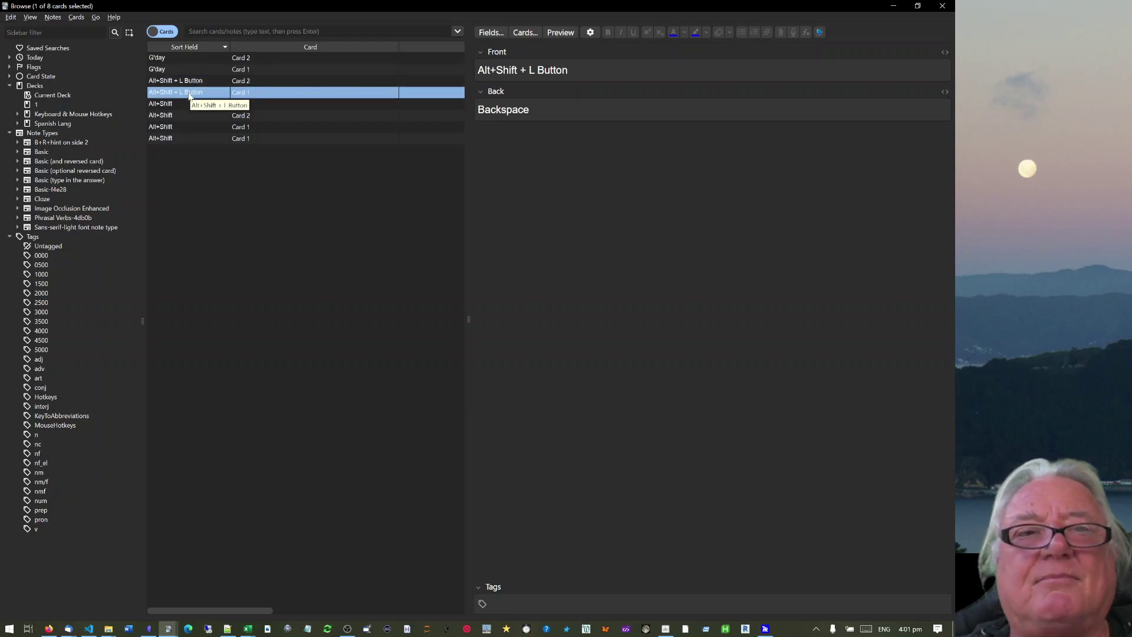
left_click(535, 73)
key("BackSpace")
type("R")
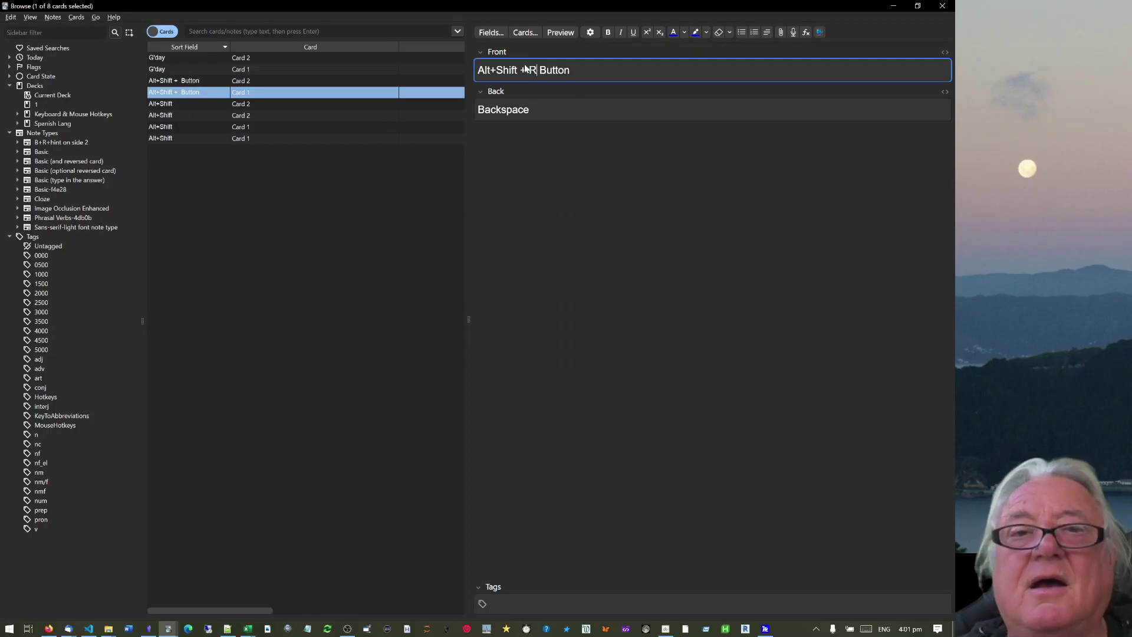
left_click_drag(536, 110, 434, 101)
type("Delete")
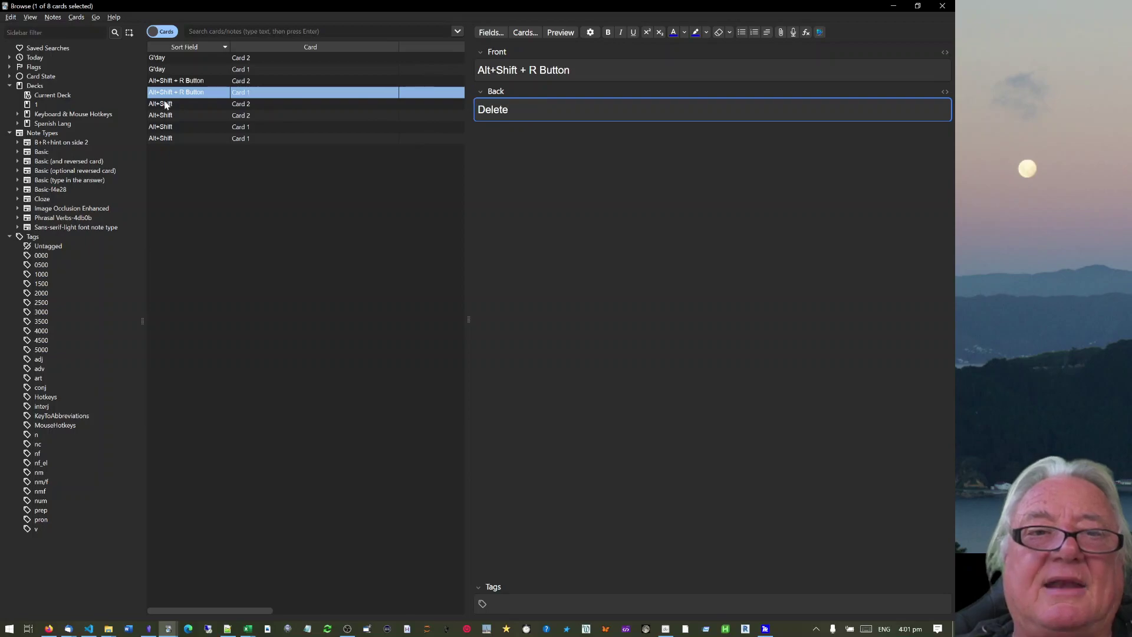
- Show notes instead of cards in the browser and delete the "Alt+Shift" note whose back reads "followed by L button on mouse"
left_click(168, 116)
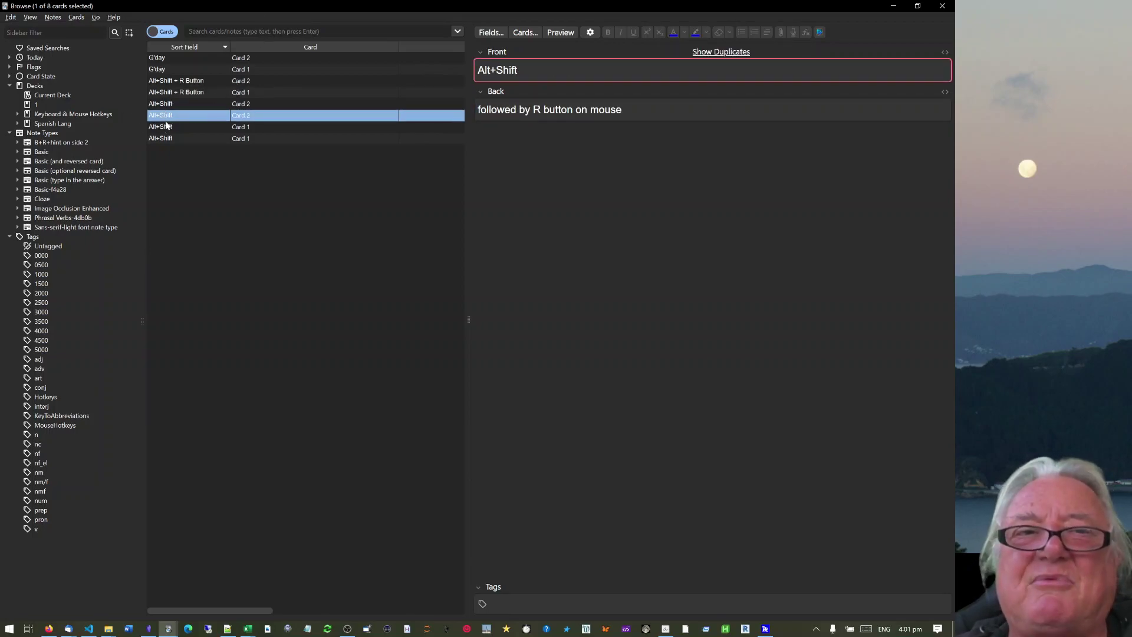
left_click(168, 33)
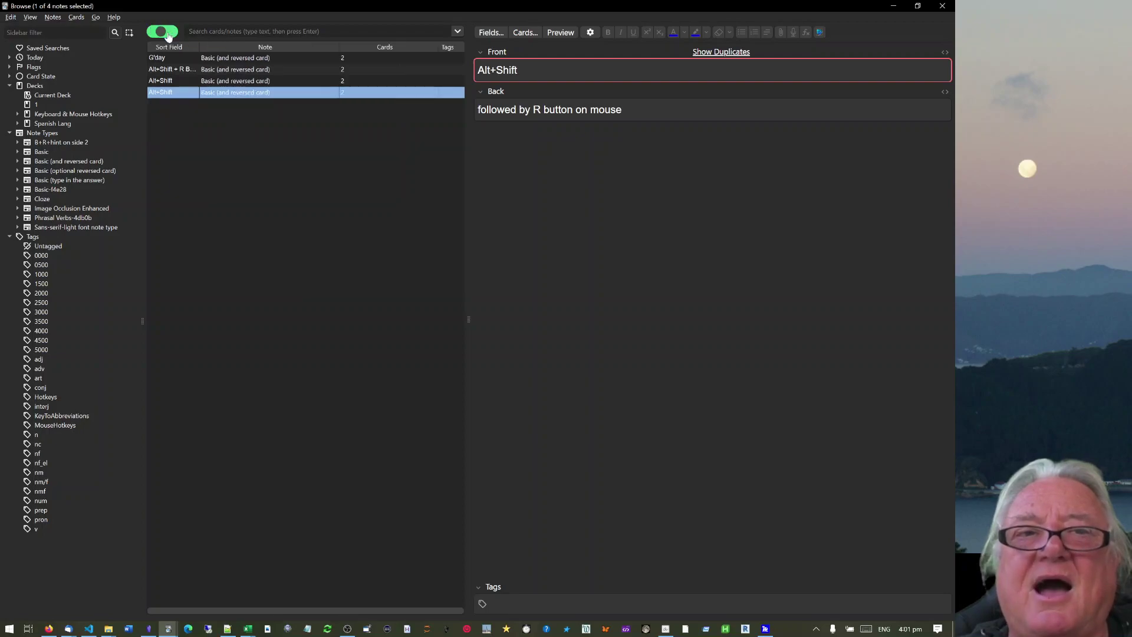
right_click(172, 84)
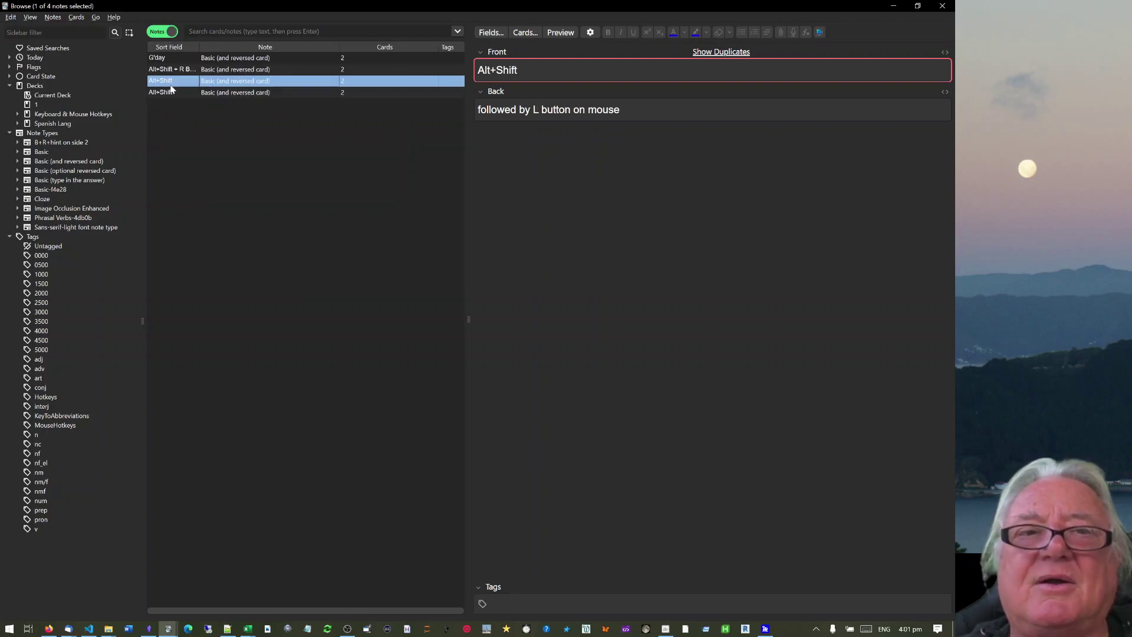
left_click(228, 254)
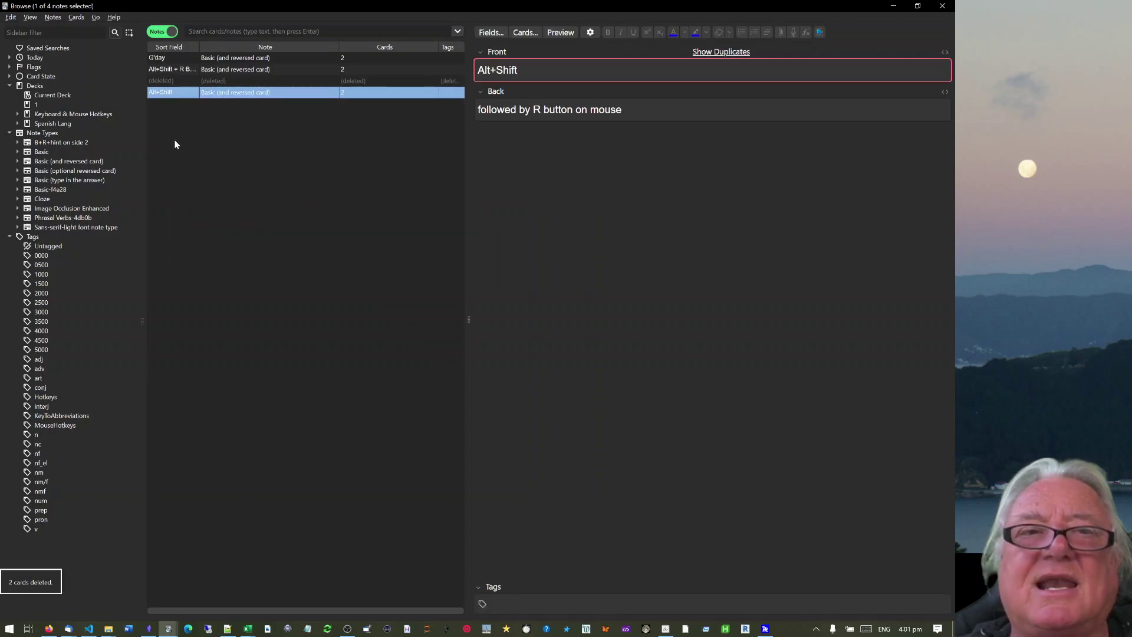
- Compare the options available for cards, return to the notes view, and delete the "Alt+Shift" note reading "followed by R button on mouse"
left_click(168, 33)
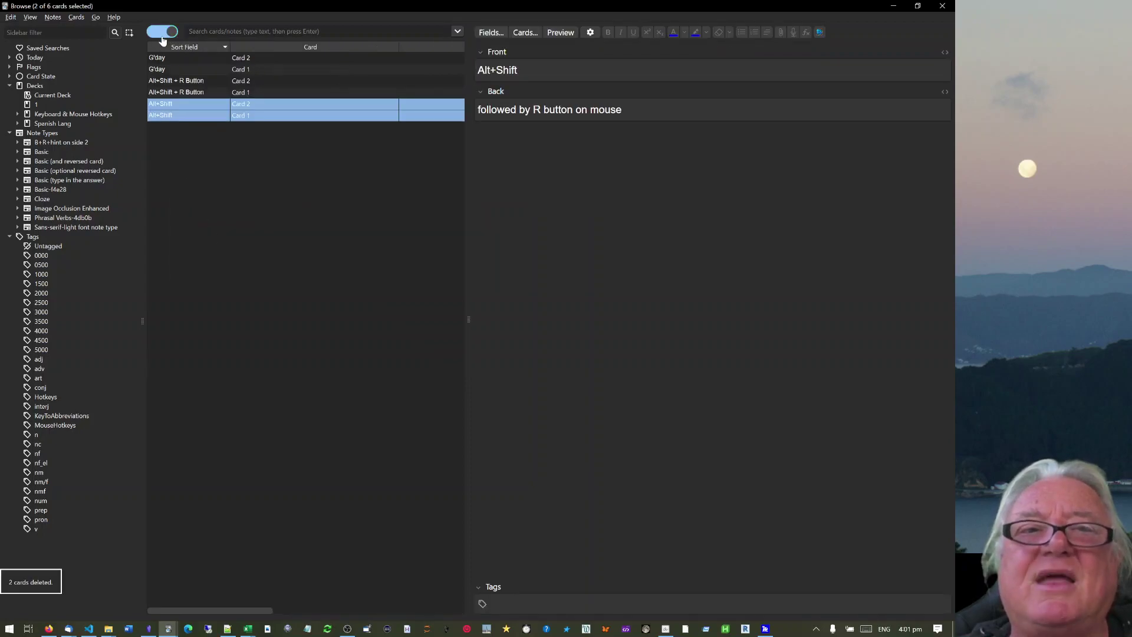
right_click(176, 105)
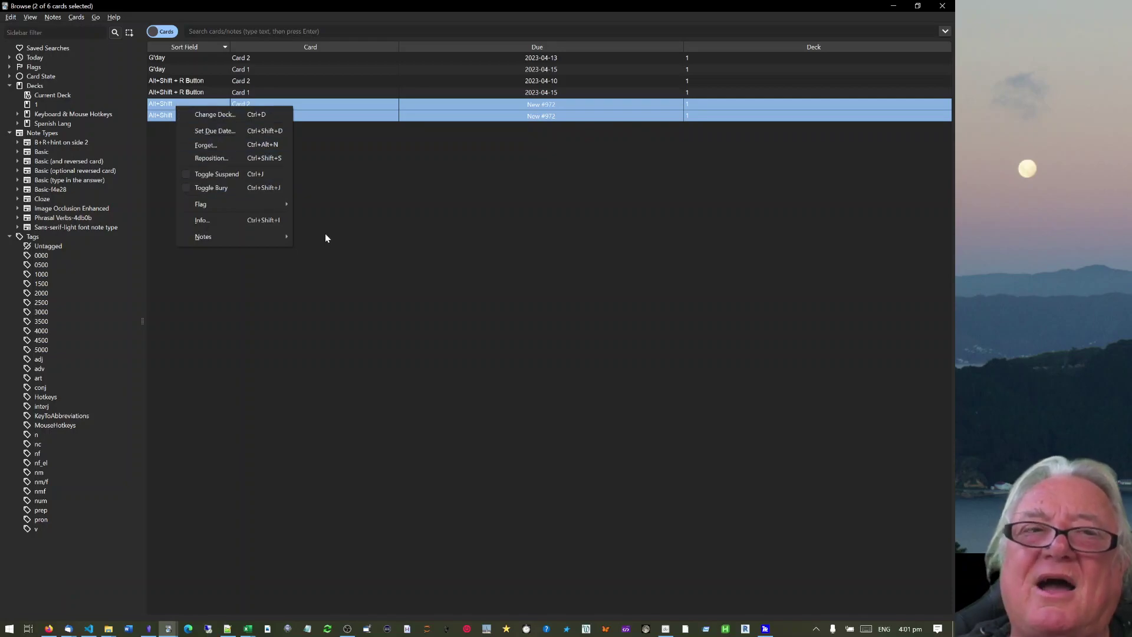
left_click(170, 34)
left_click(170, 33)
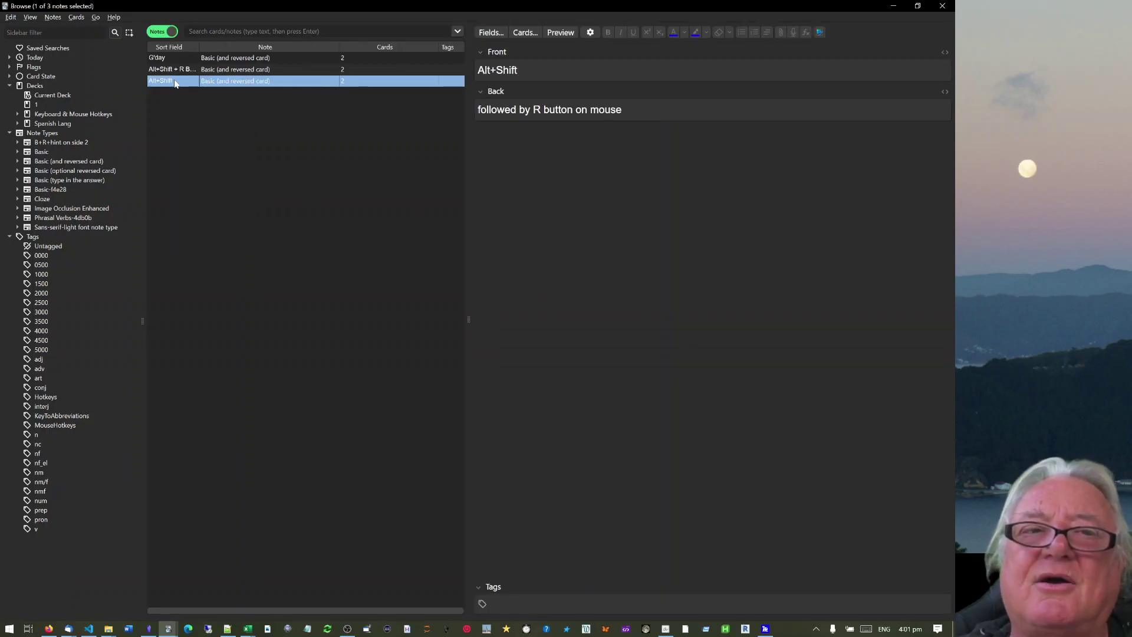
right_click(175, 81)
left_click(228, 251)
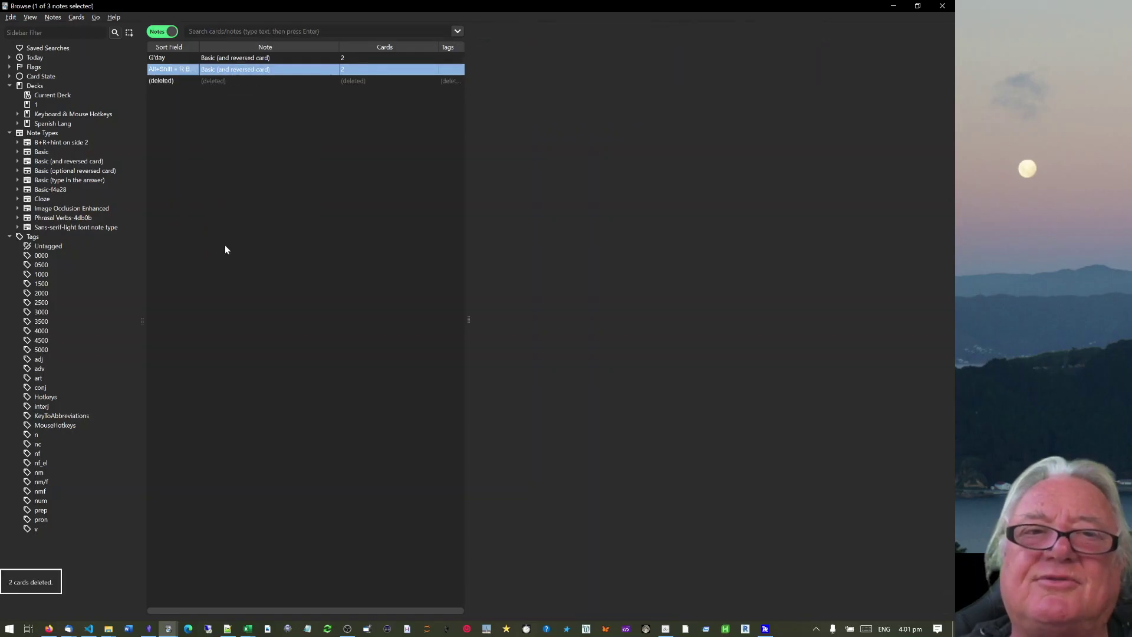
- Switch the browser back to cards, close it, and reveal the answer for the "Delete" card
left_click(160, 33)
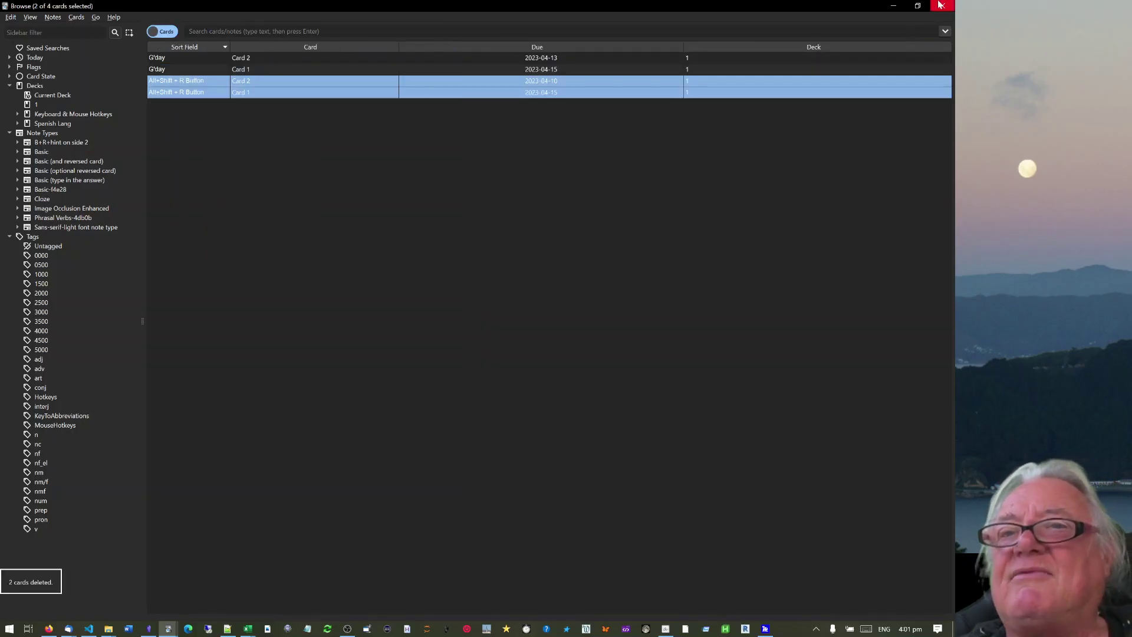
left_click(943, 6)
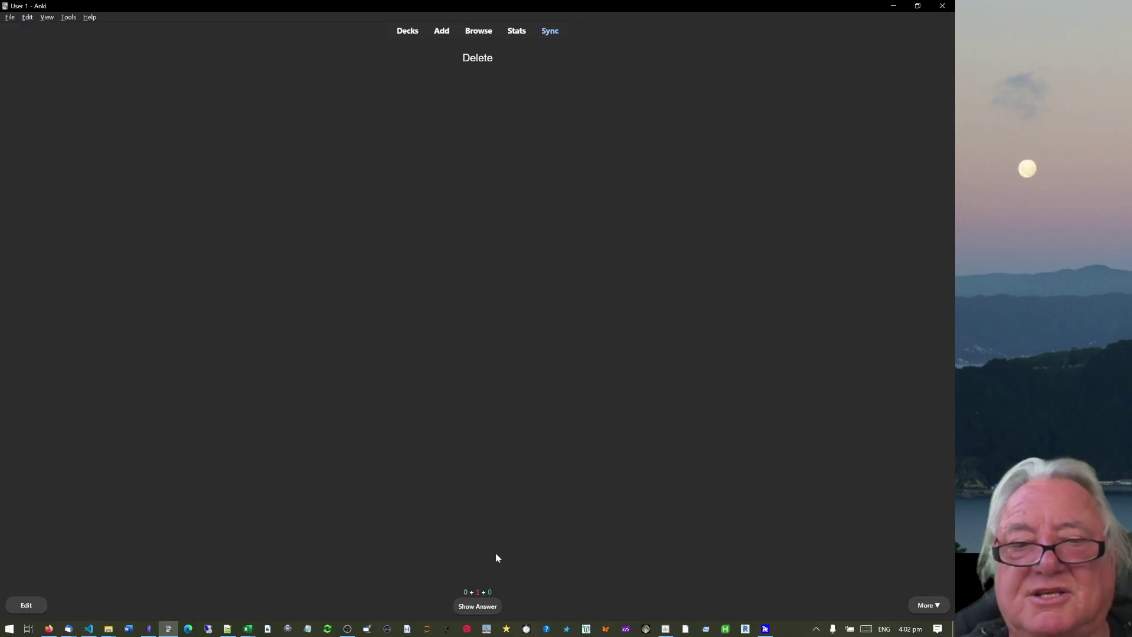
key("space")
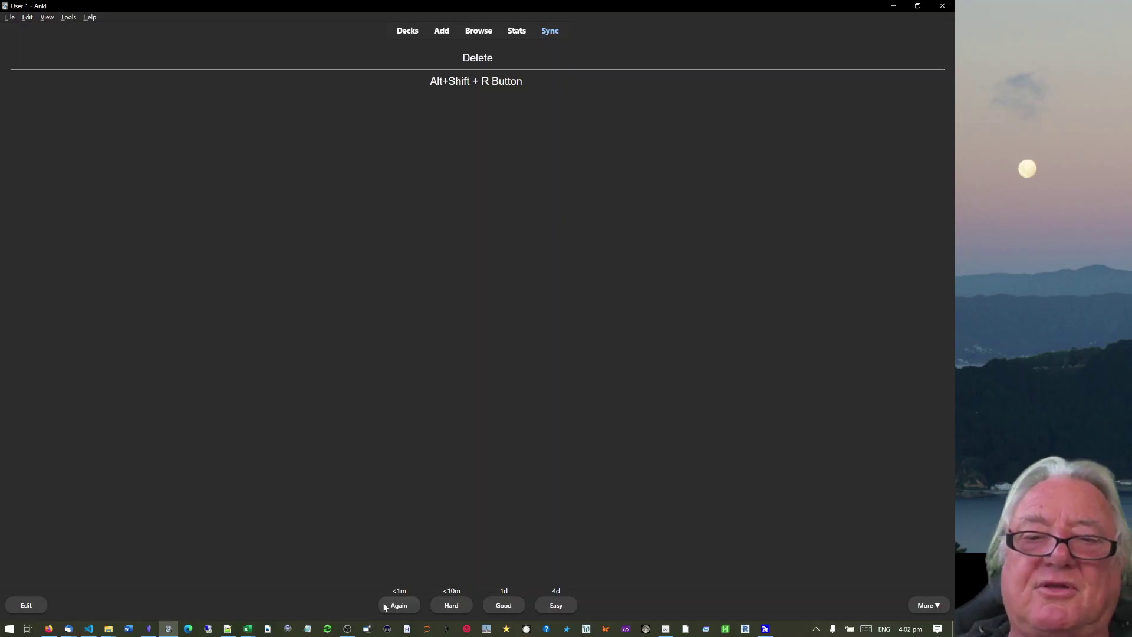
- Rate the "Delete" card as Again and return to the deck list
left_click(400, 605)
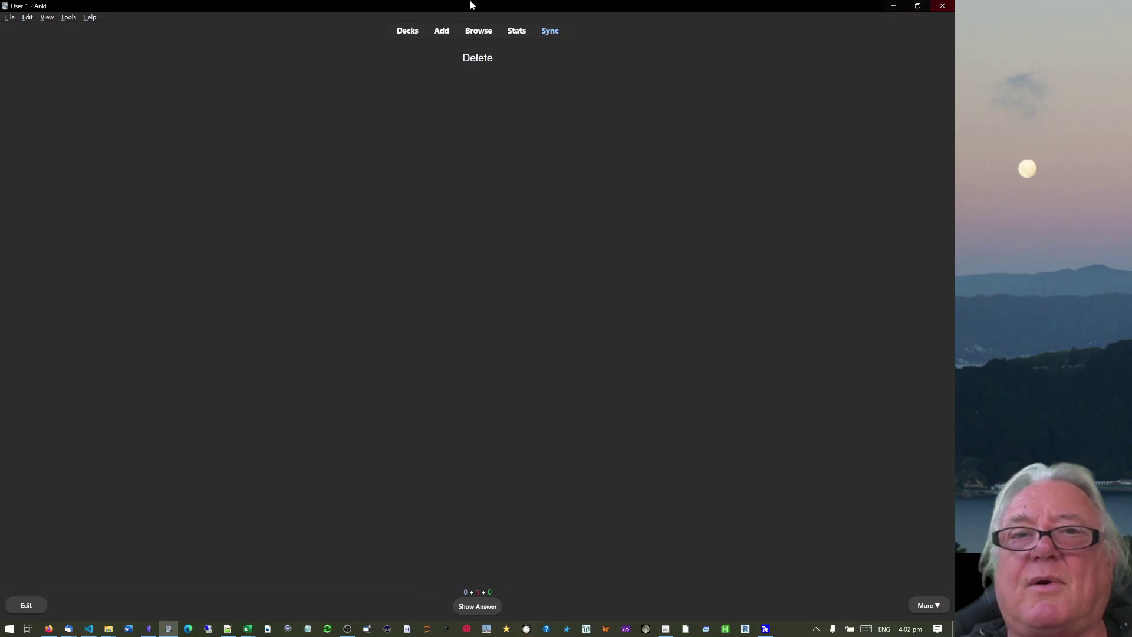
left_click(410, 35)
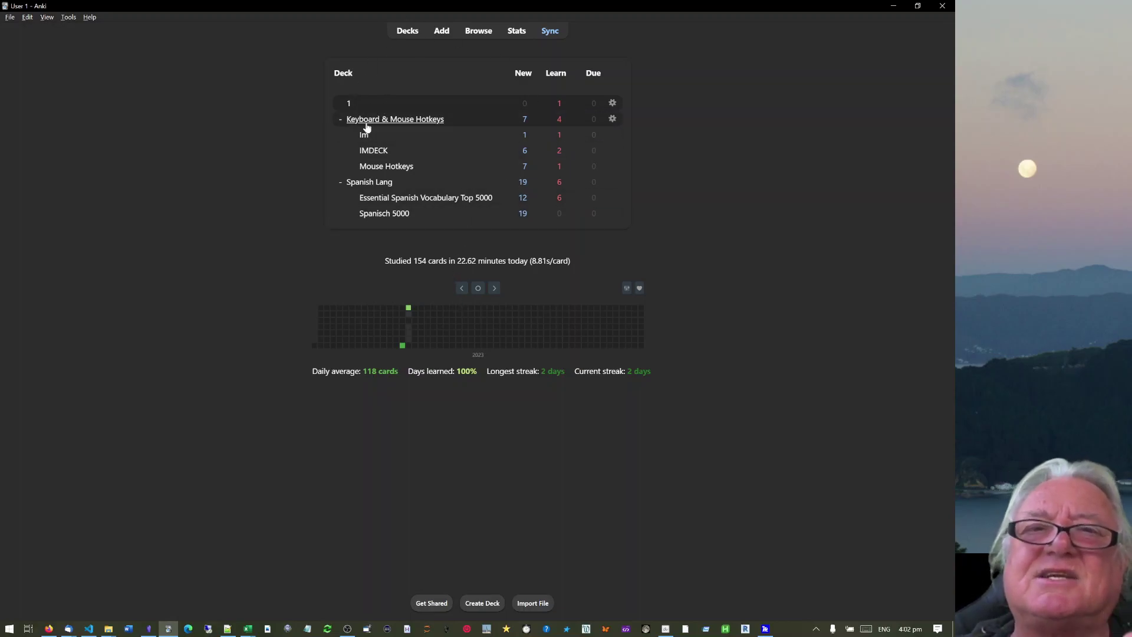
- Start adding a note and create a new deck named "2" to hold it
left_click(442, 33)
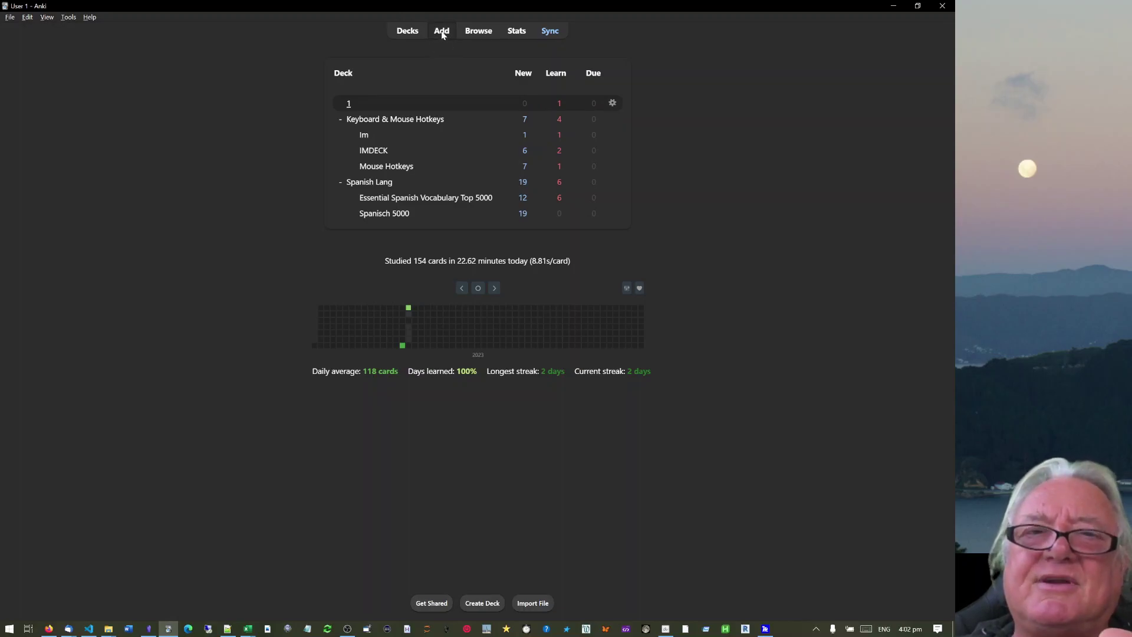
left_click(460, 56)
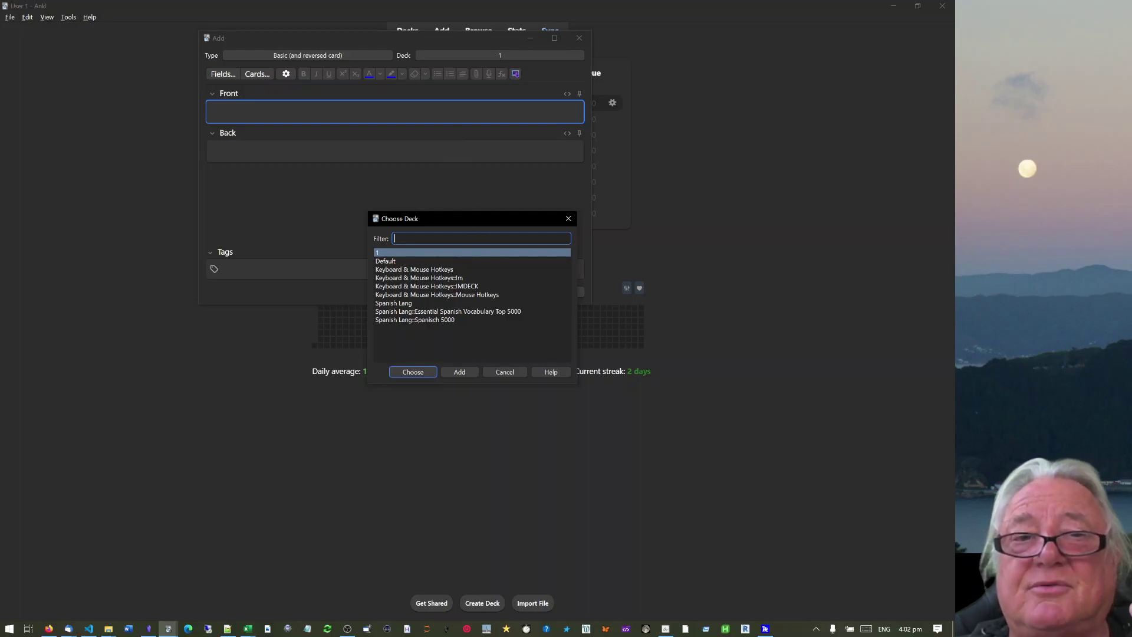
left_click(459, 371)
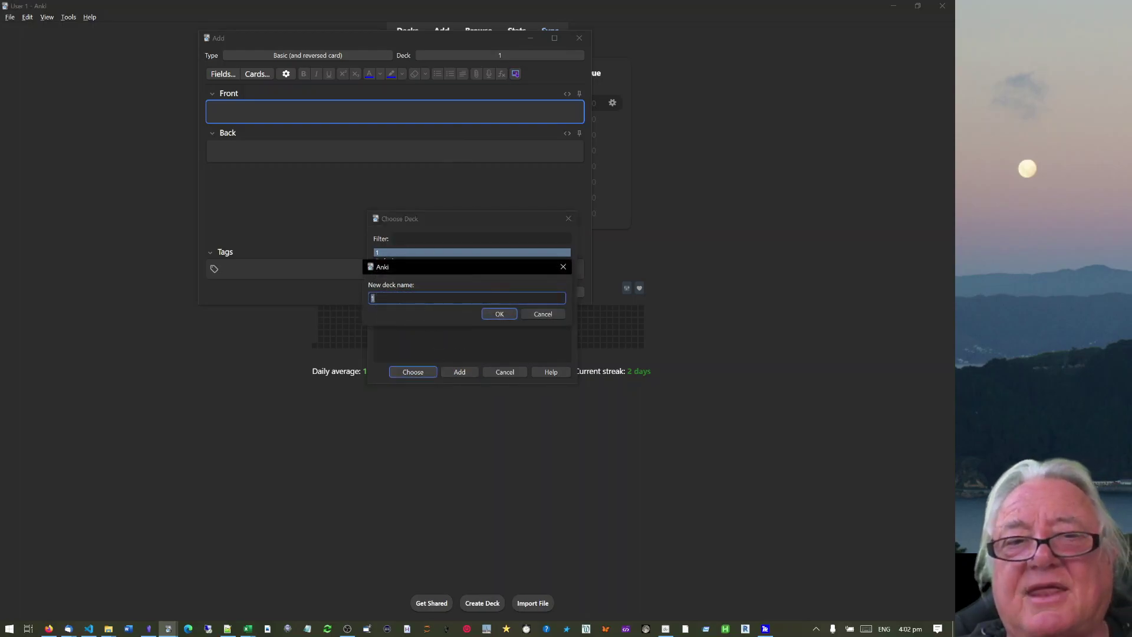
type("2")
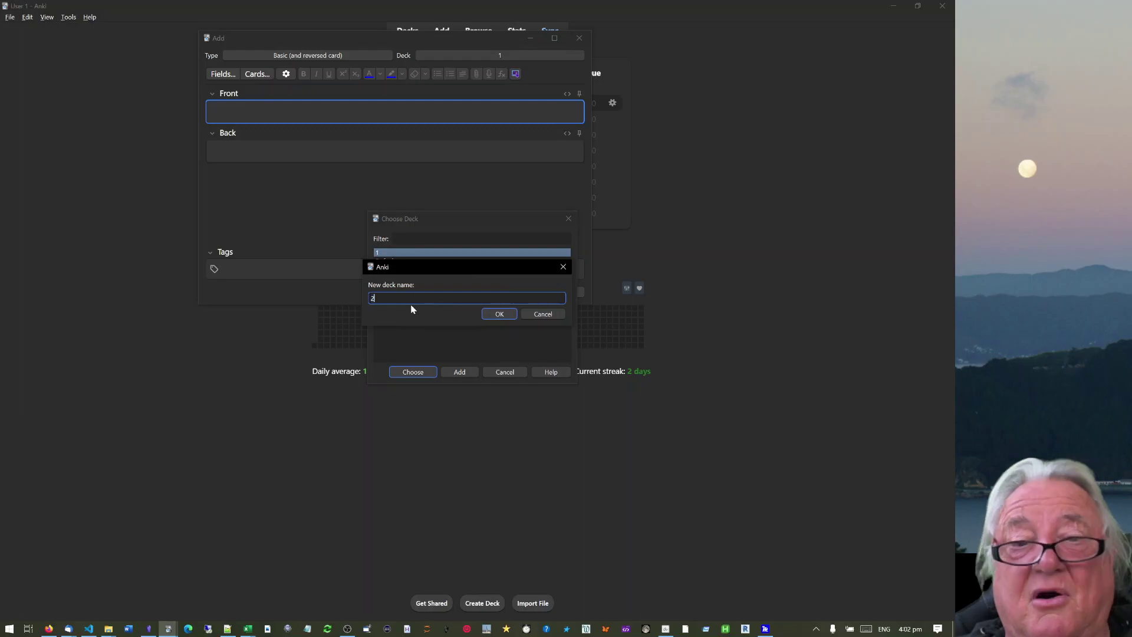
left_click(500, 313)
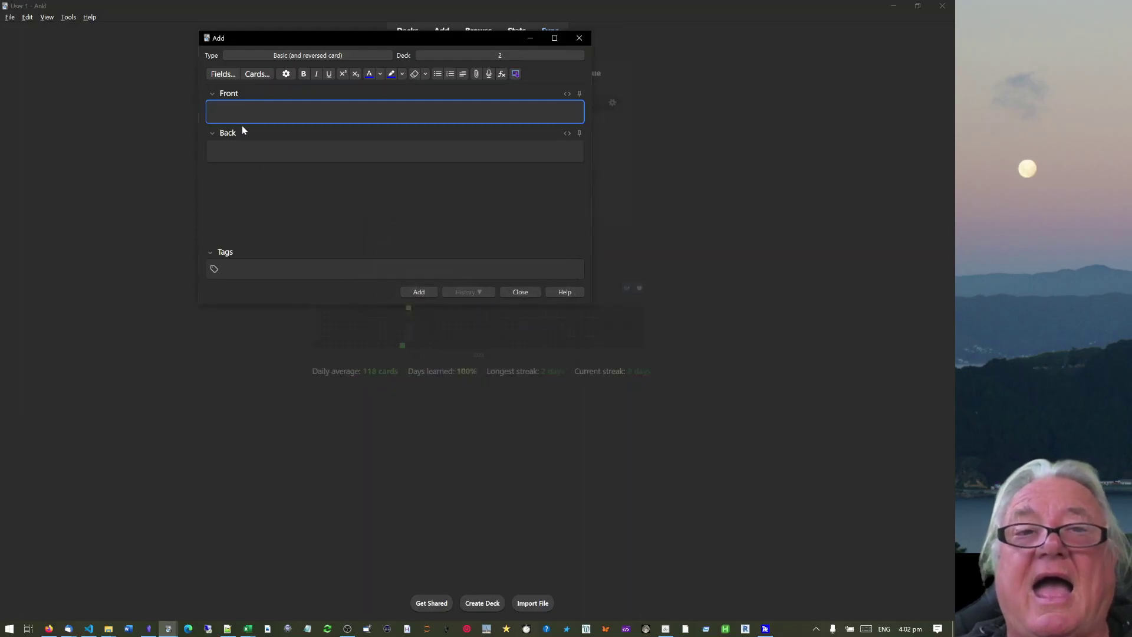
- Change the new note's type to Cloze
left_click(323, 55)
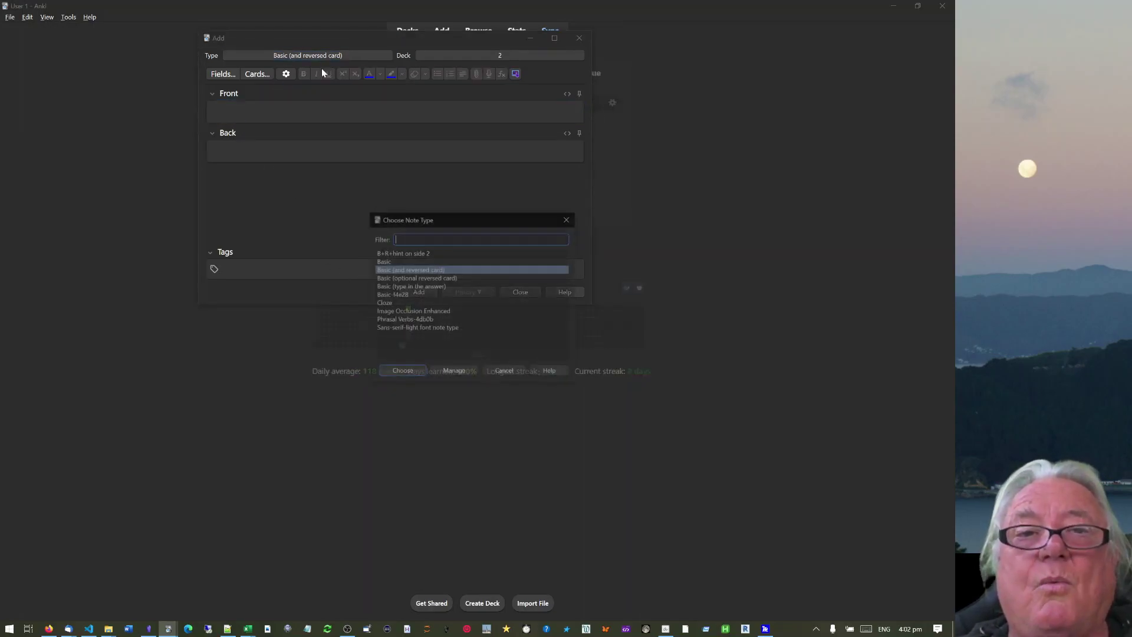
left_click(384, 304)
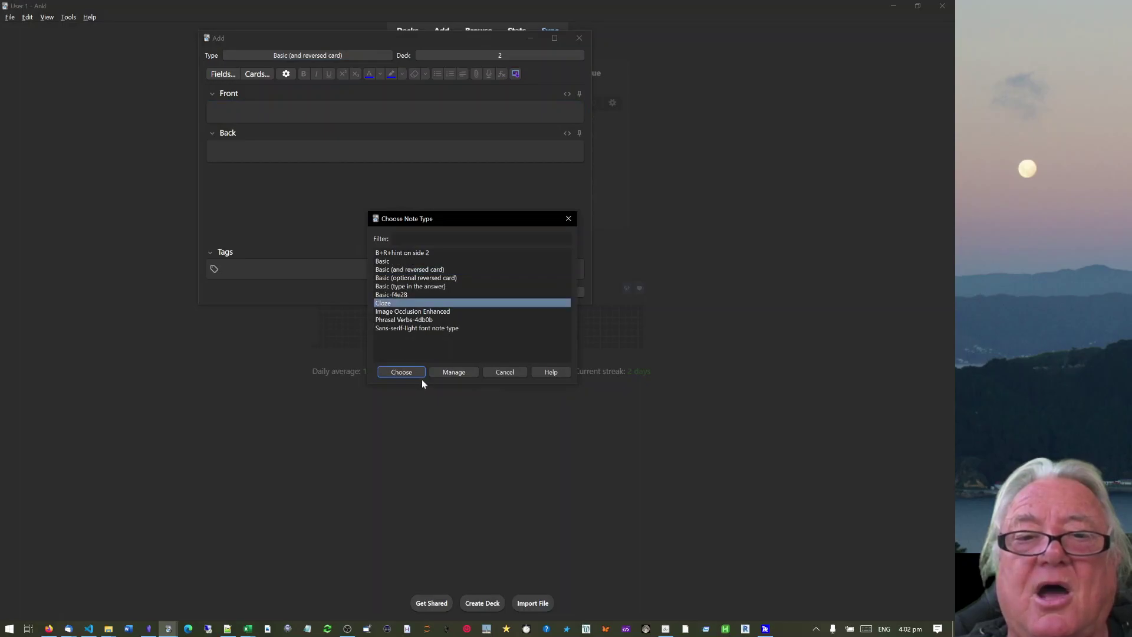
left_click(403, 373)
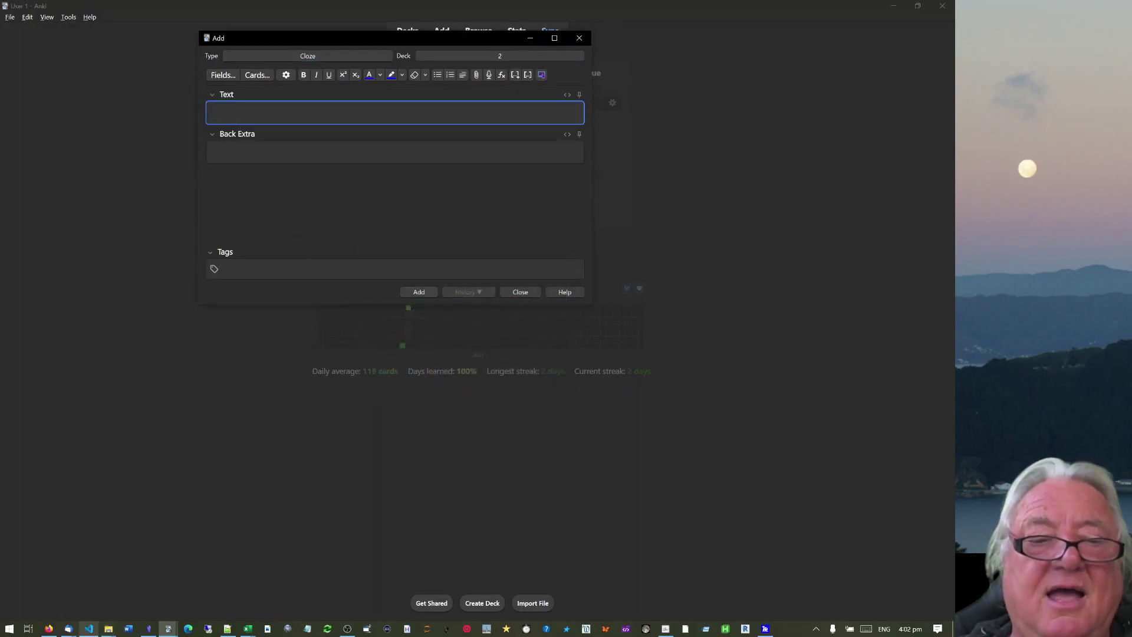
- Copy the first "About Anki" paragraph from the Anki website in Firefox and paste it into the Cloze note's Text field in Anki
left_click(49, 629)
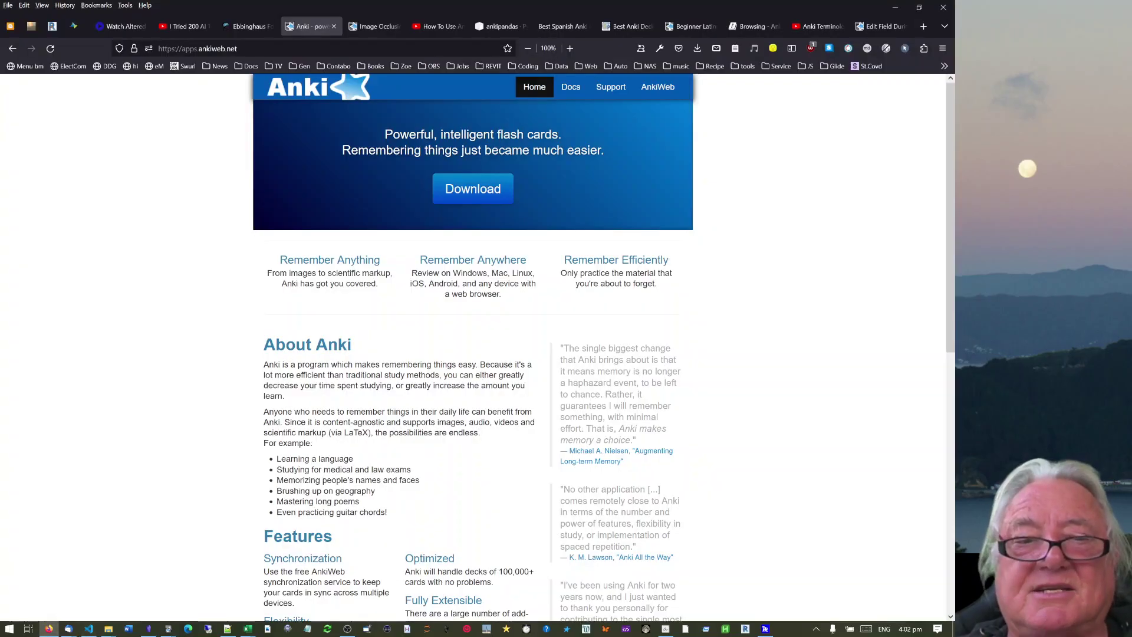
left_click_drag(286, 396, 263, 363)
key("ctrl+c")
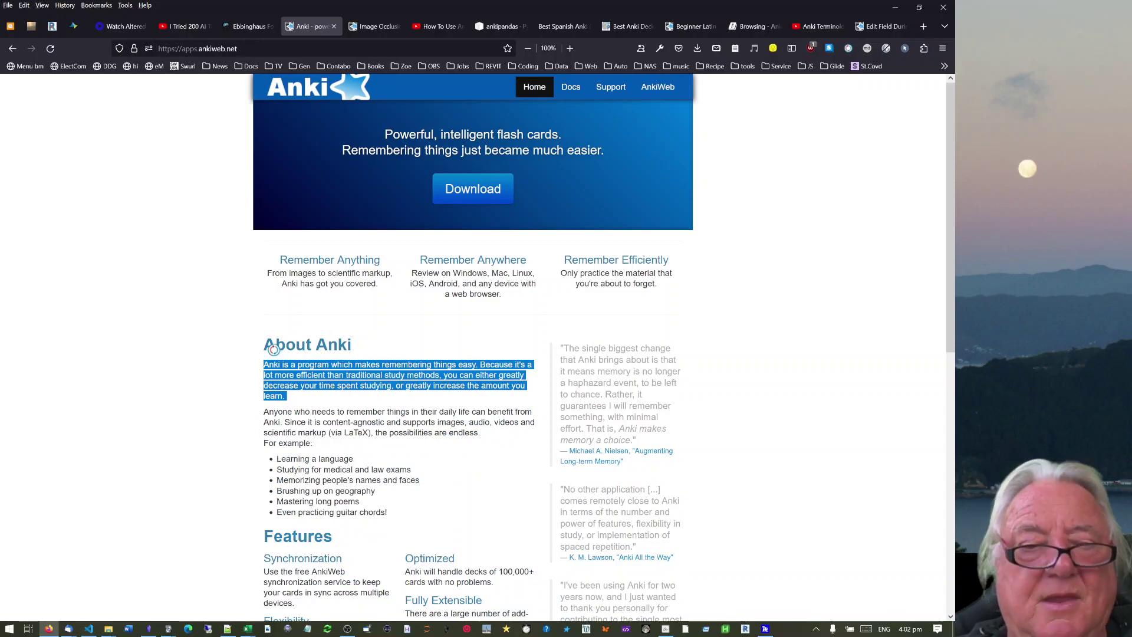
mouse_move(90, 630)
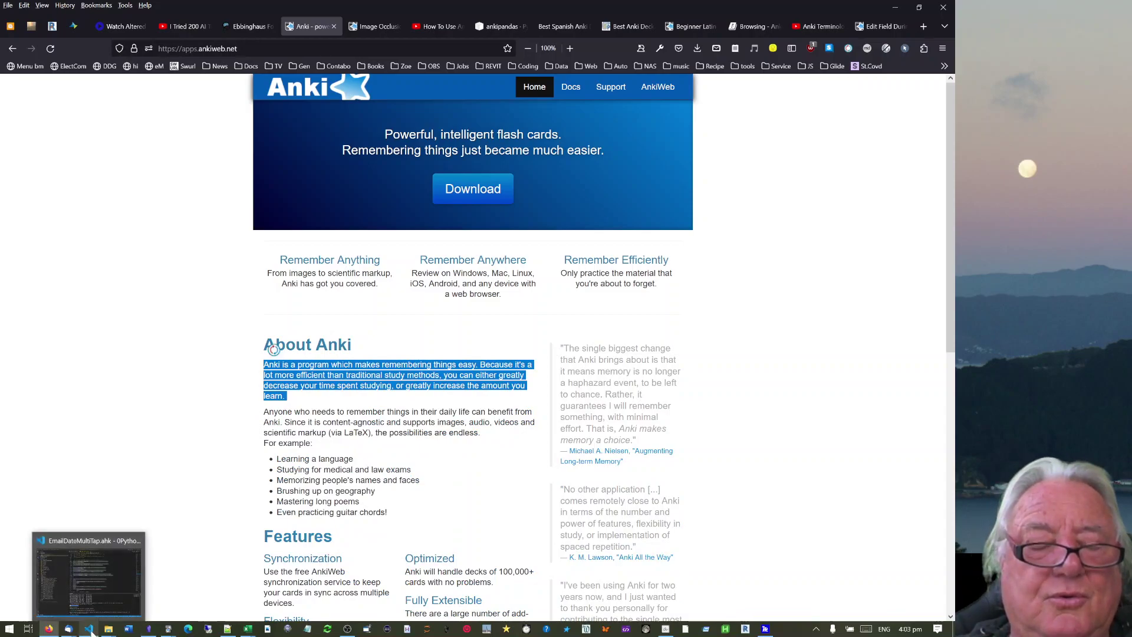
mouse_move(168, 628)
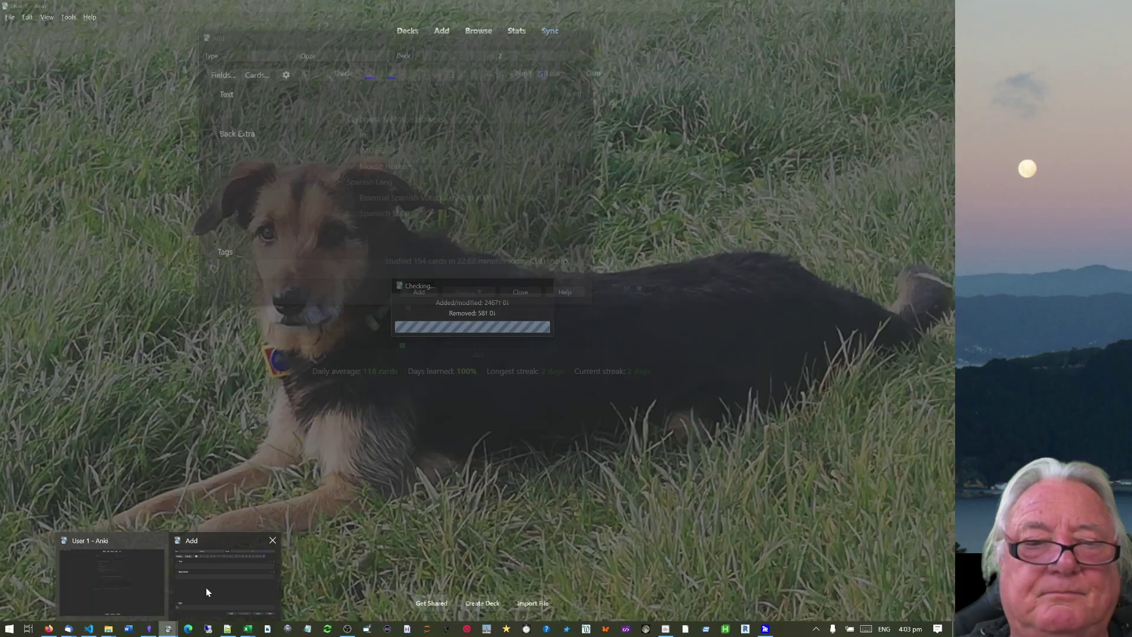
left_click(208, 592)
left_click(260, 112)
key("ctrl+v")
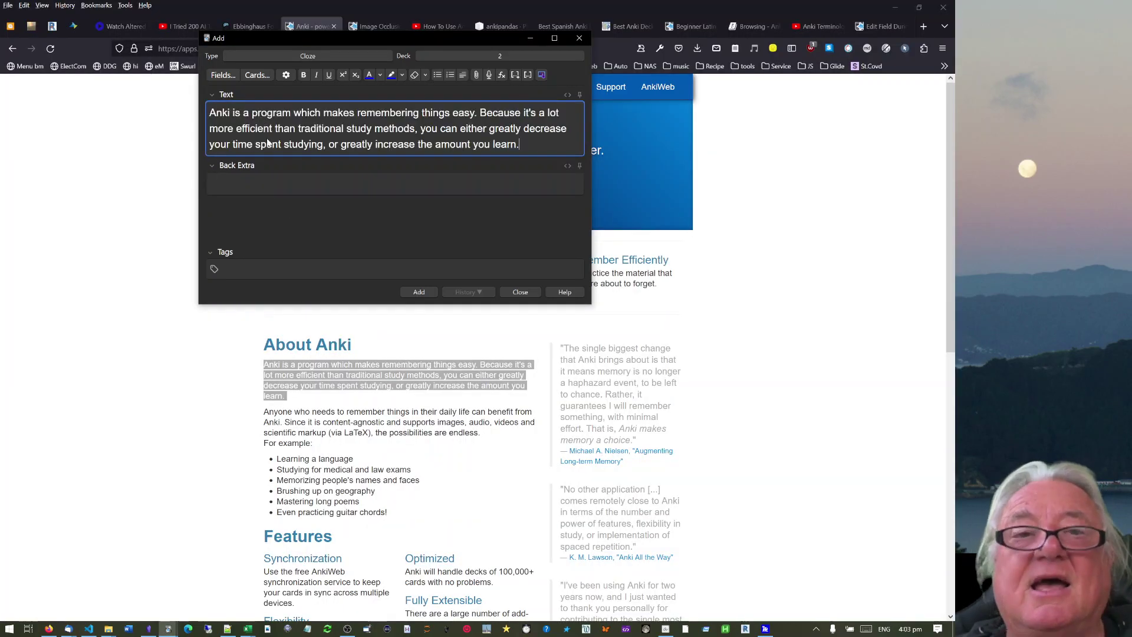
- Turn "Anki" and "more" in the note text into cloze deletions, both numbered c1
left_click_drag(230, 113, 209, 113)
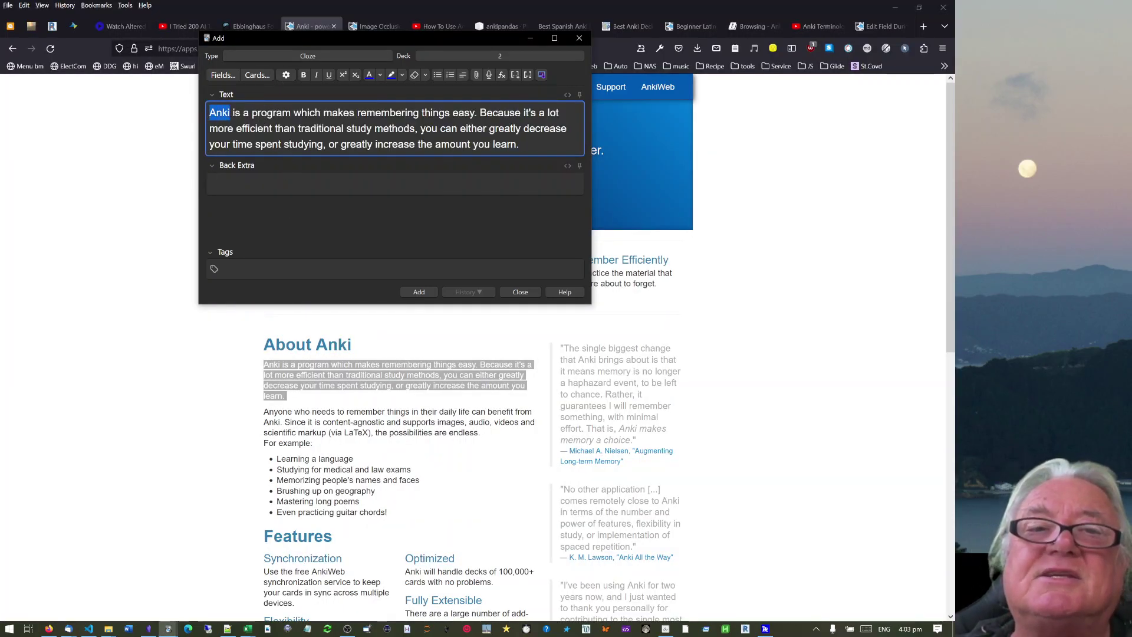
left_click(515, 75)
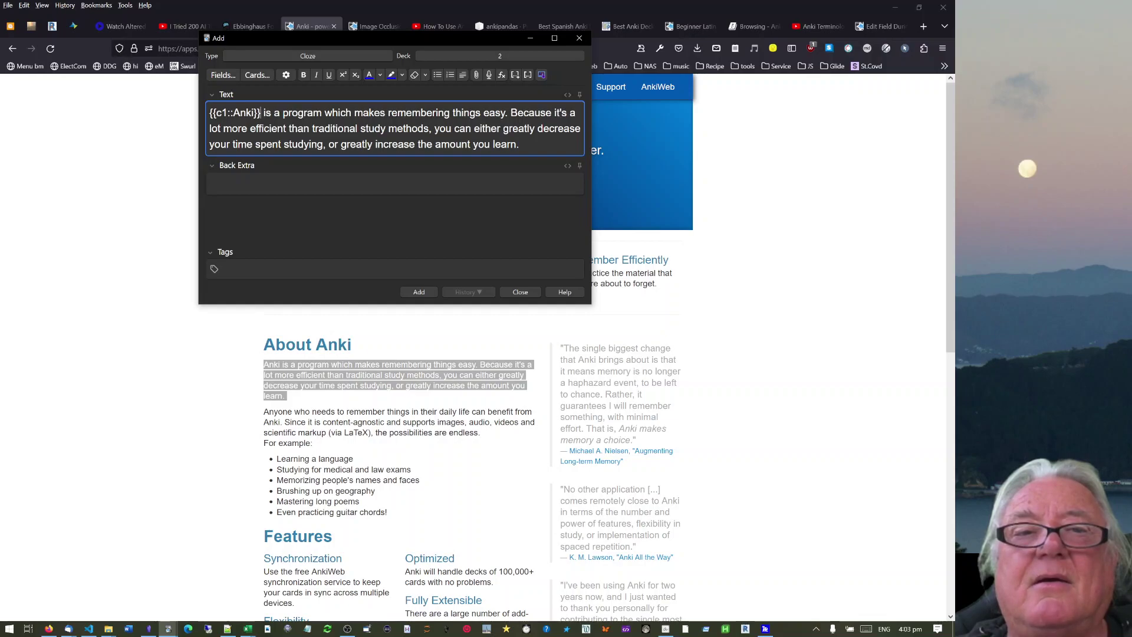
key("ctrl+shift+Left")
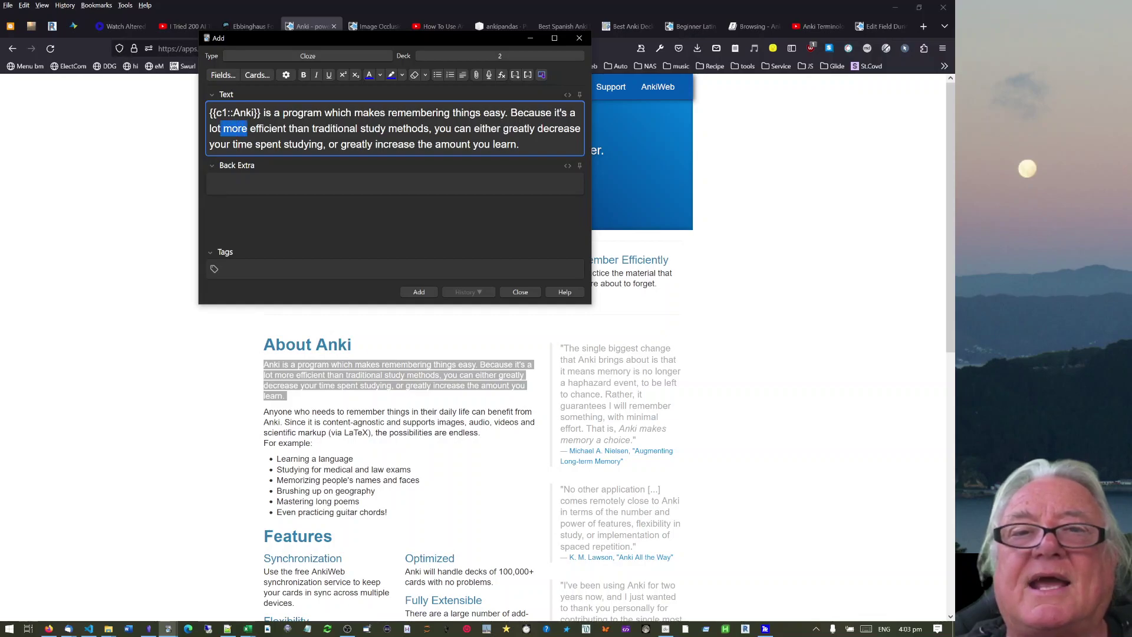
left_click(513, 75)
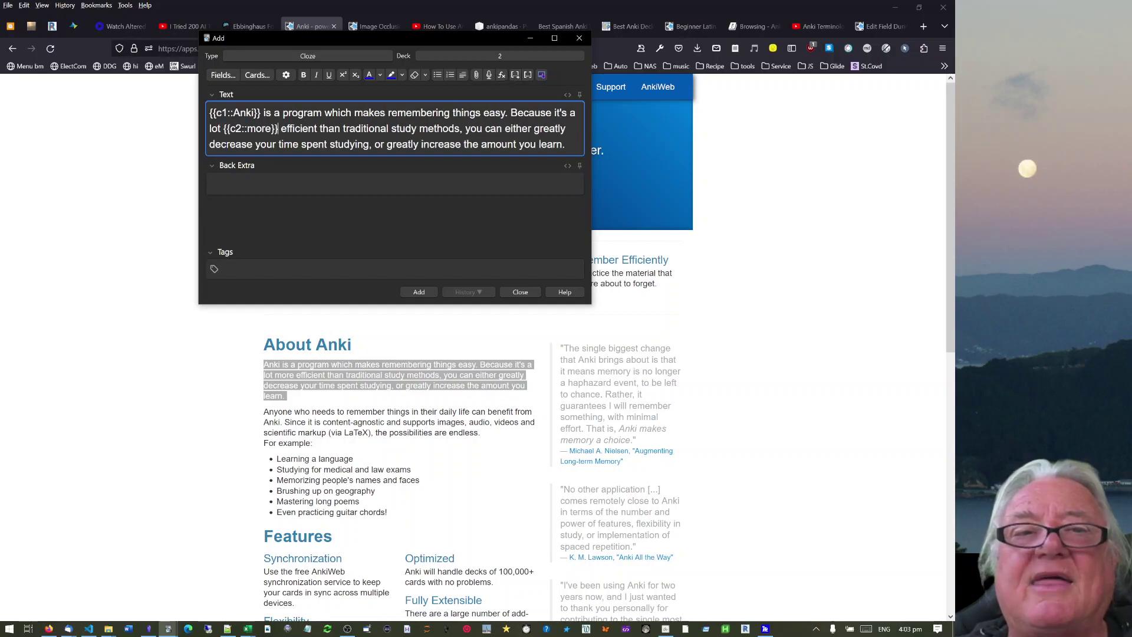
left_click(240, 128)
key("BackSpace")
type("1")
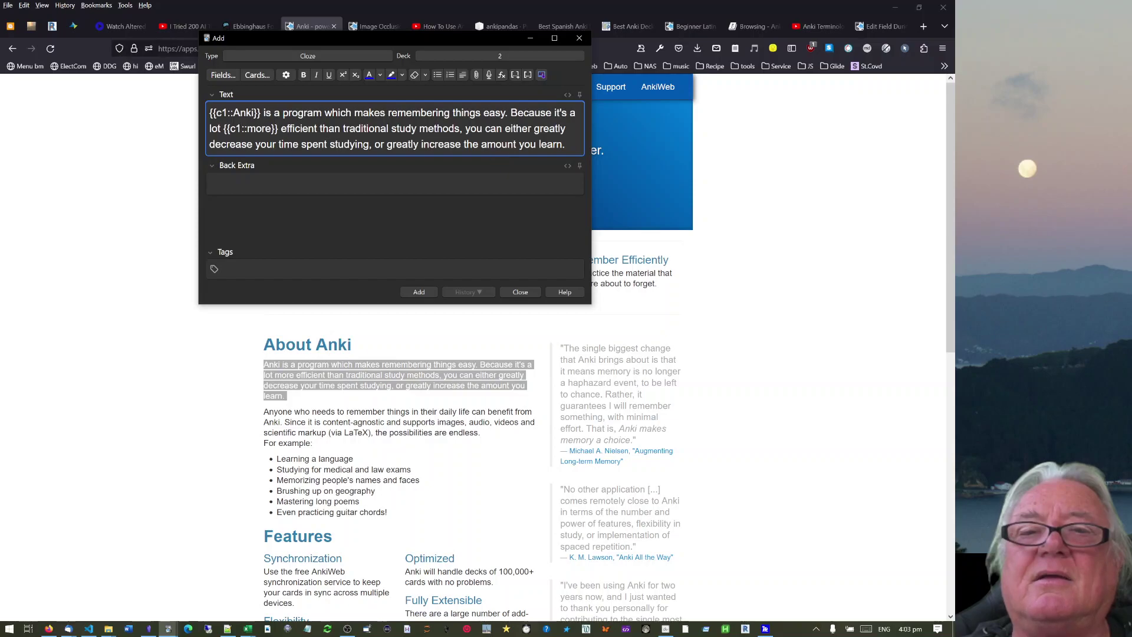
- Turn "increase" in the note text into a cloze deletion and number it c1
left_click_drag(462, 144, 421, 144)
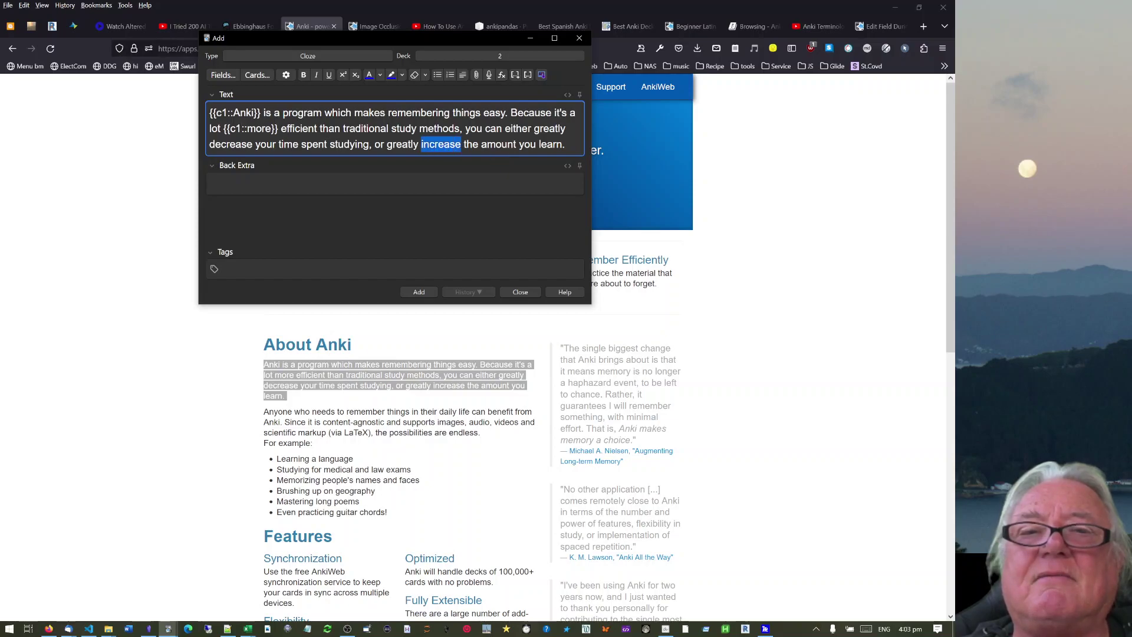
key("ctrl+shift+c")
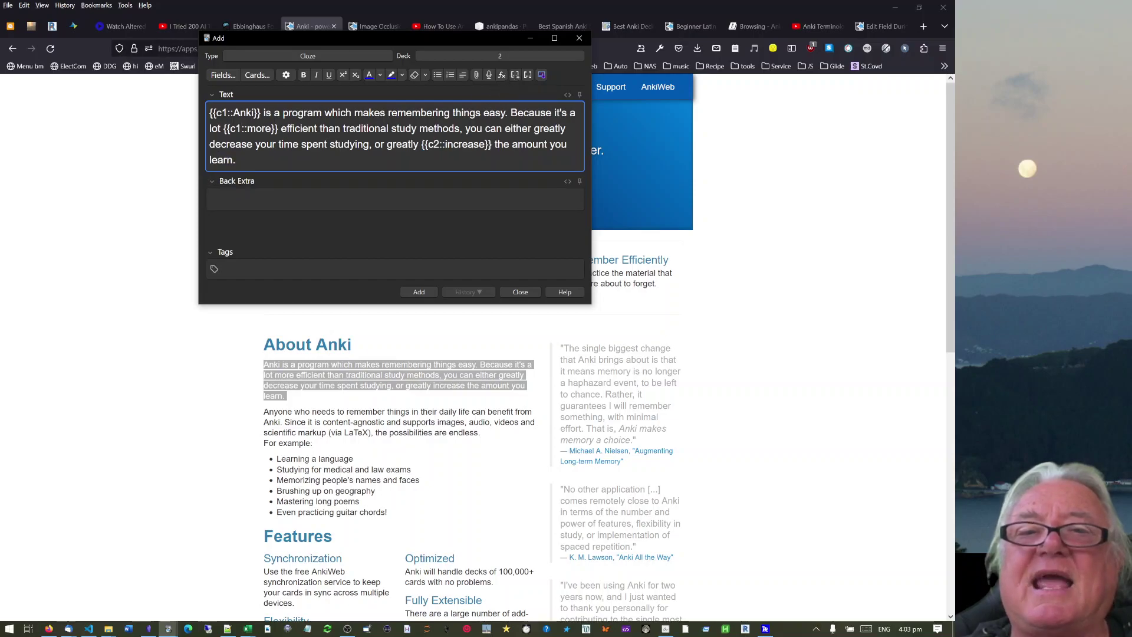
key("BackSpace")
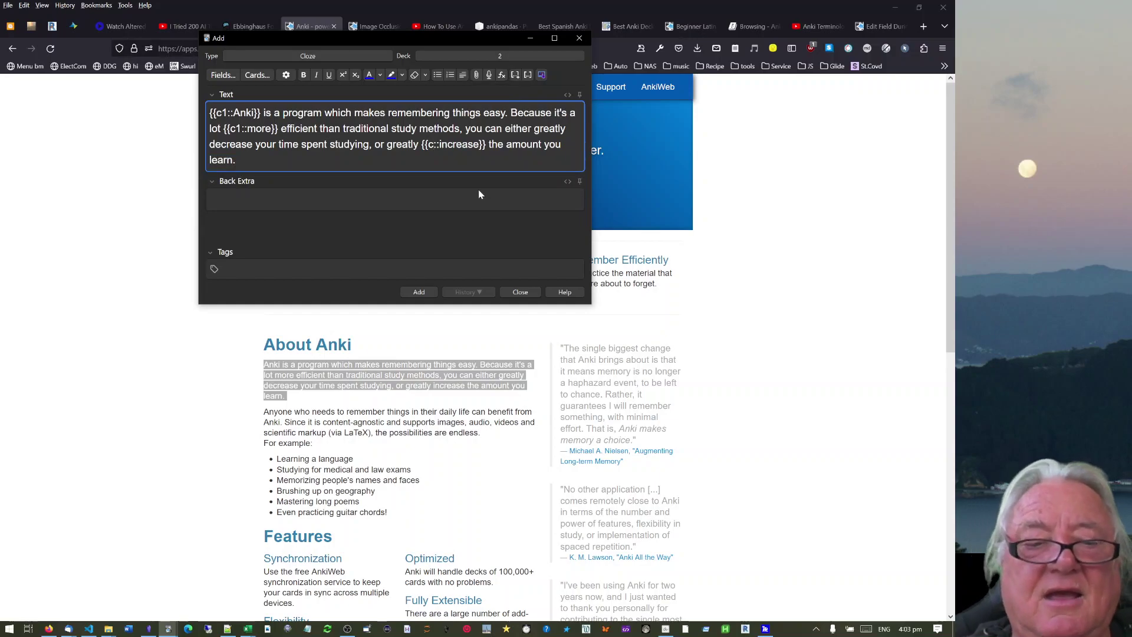
type("1")
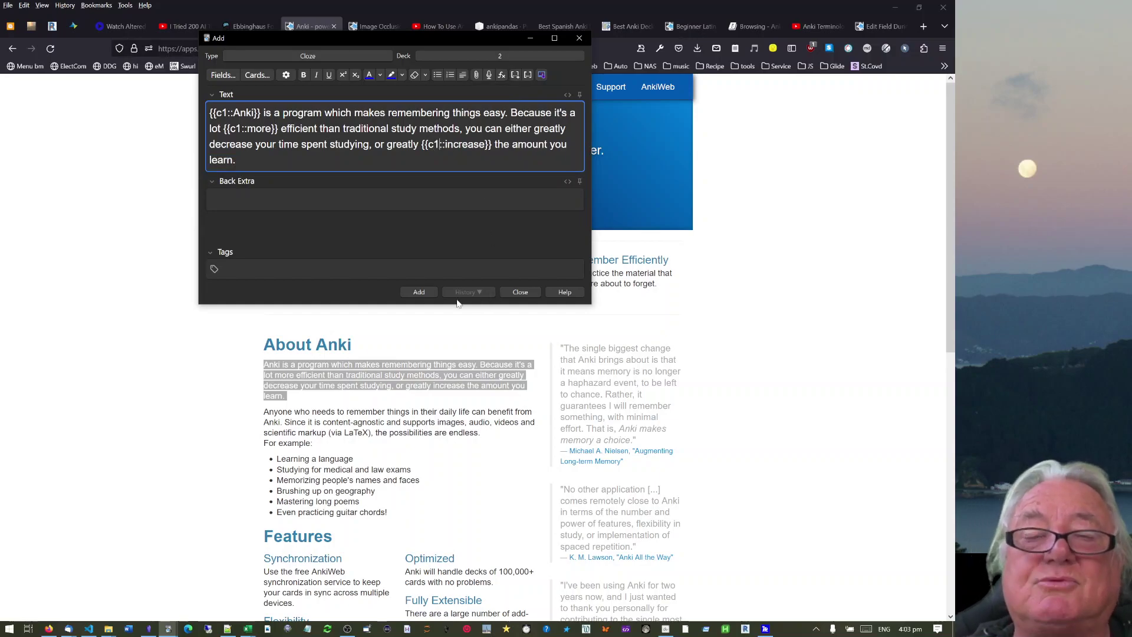
- Add the cloze note to deck 2, close the Add window, and return to Anki's deck list
left_click(520, 293)
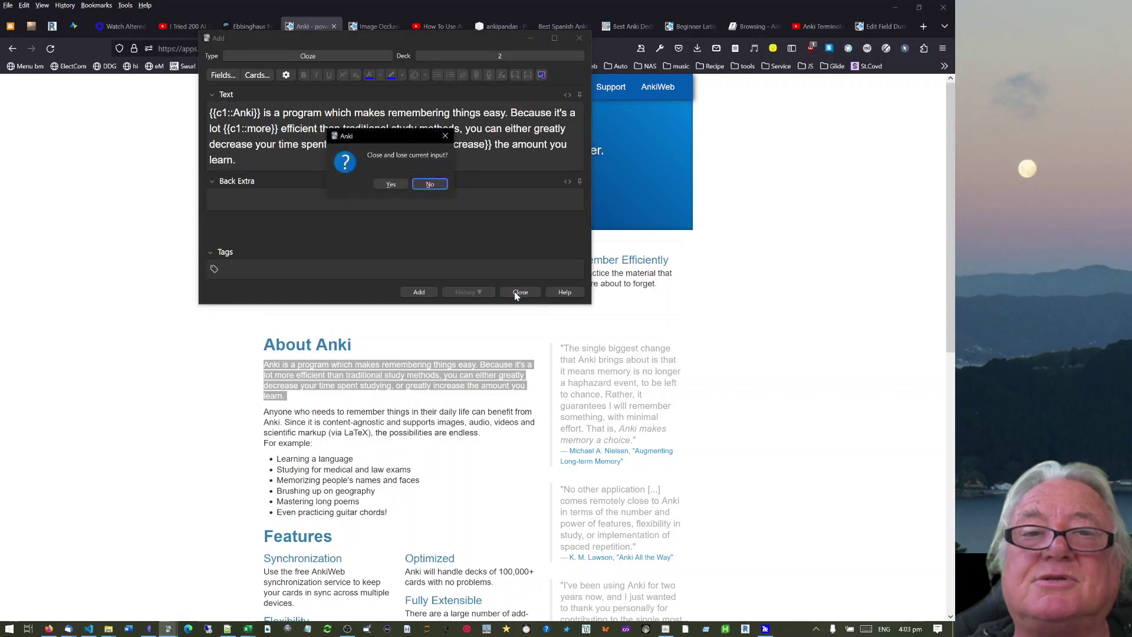
left_click(431, 184)
left_click(418, 293)
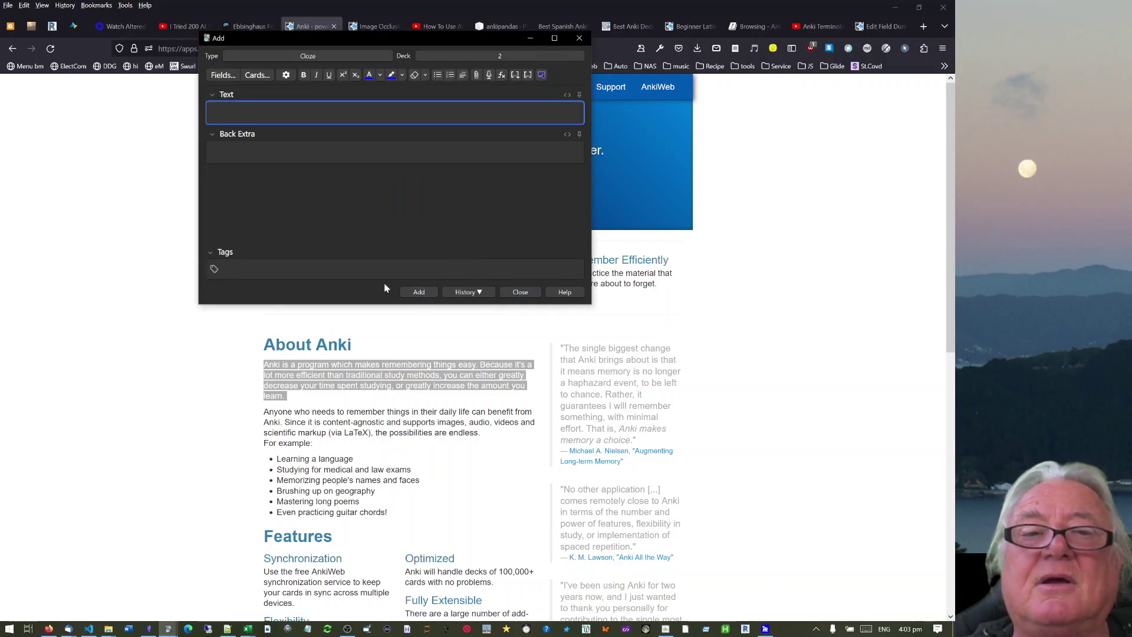
left_click(520, 292)
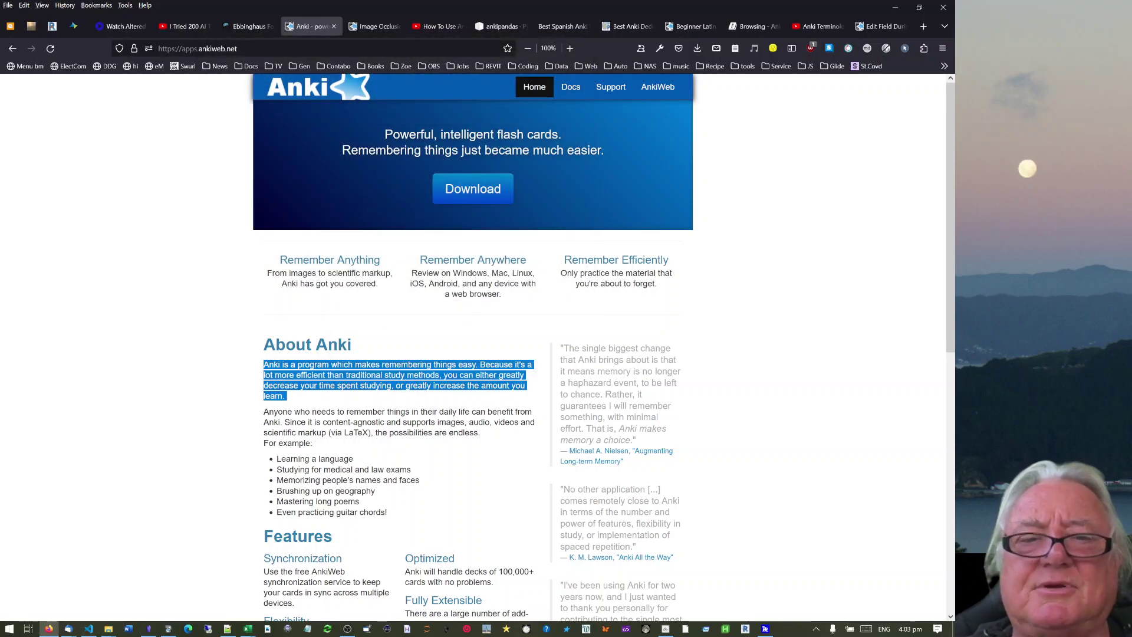
left_click(168, 631)
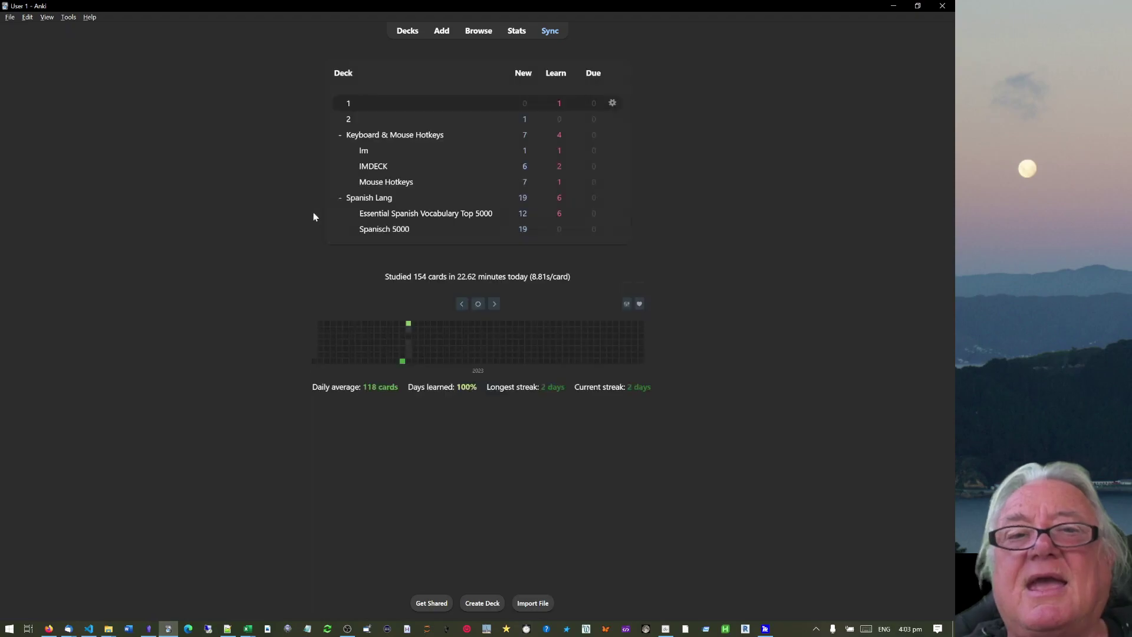
- Study the cloze card in deck 2, reveal and rate its answer, and go back to the deck list
left_click(367, 121)
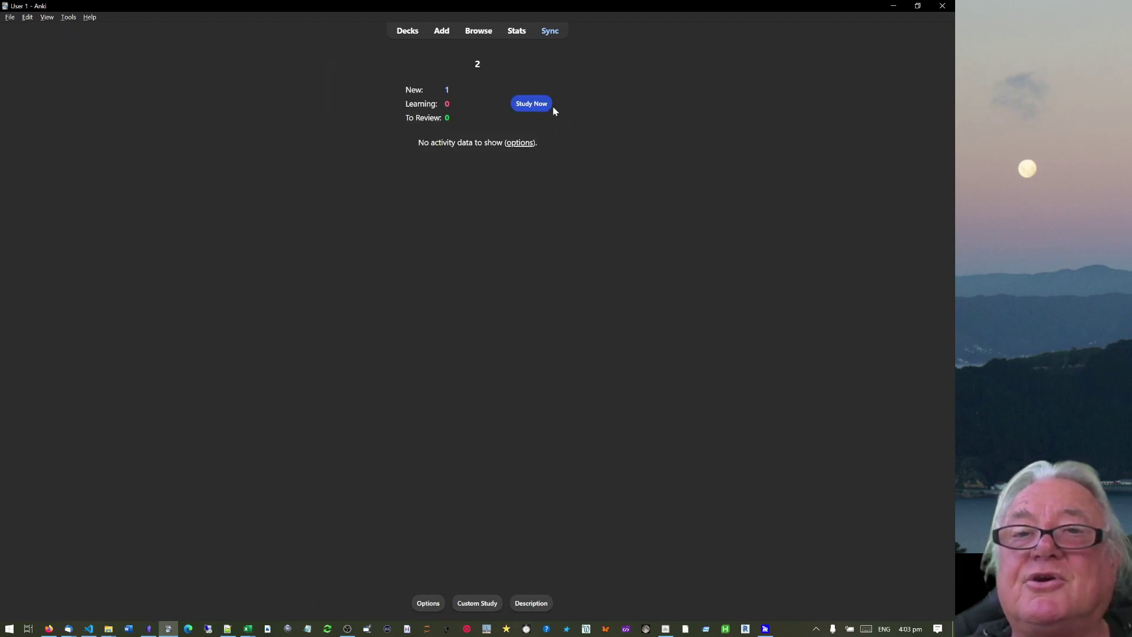
left_click(532, 105)
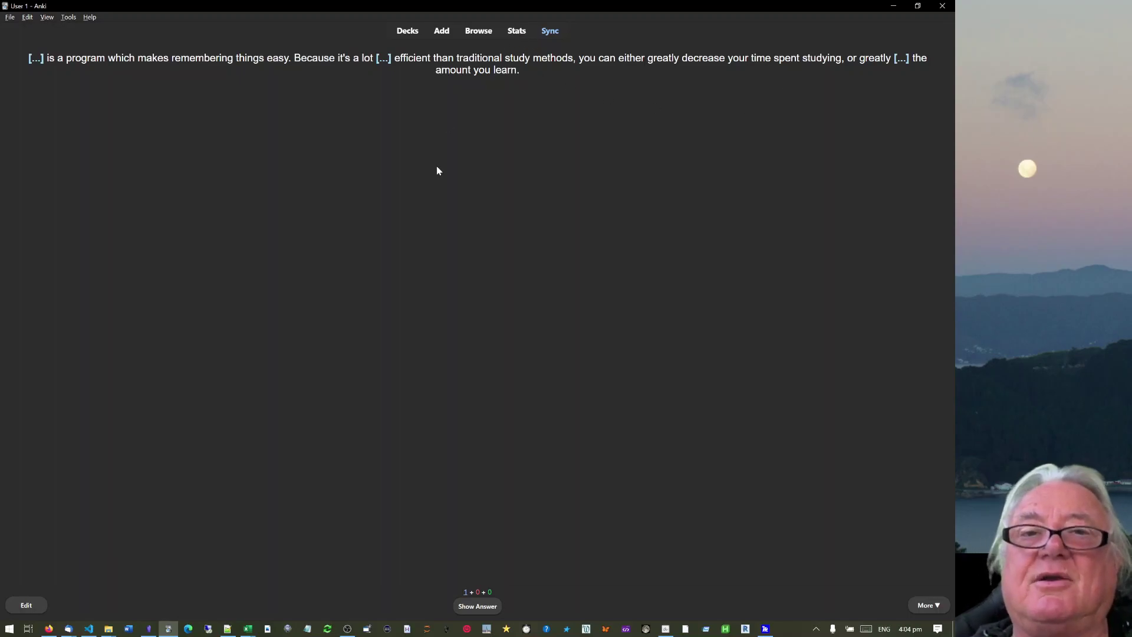
left_click(473, 607)
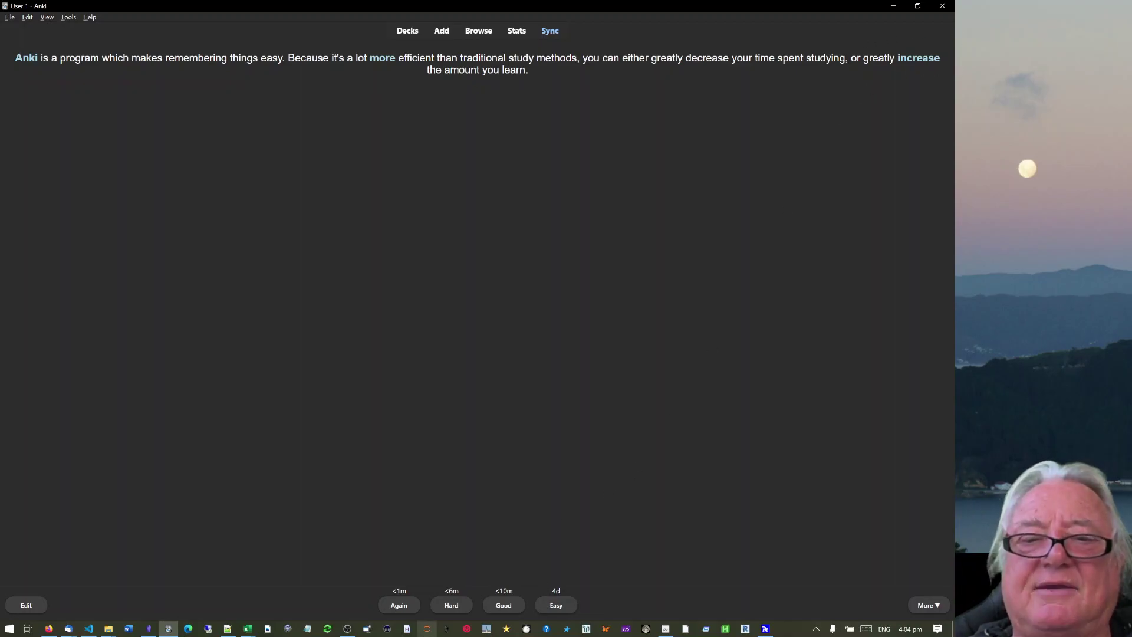
key("space")
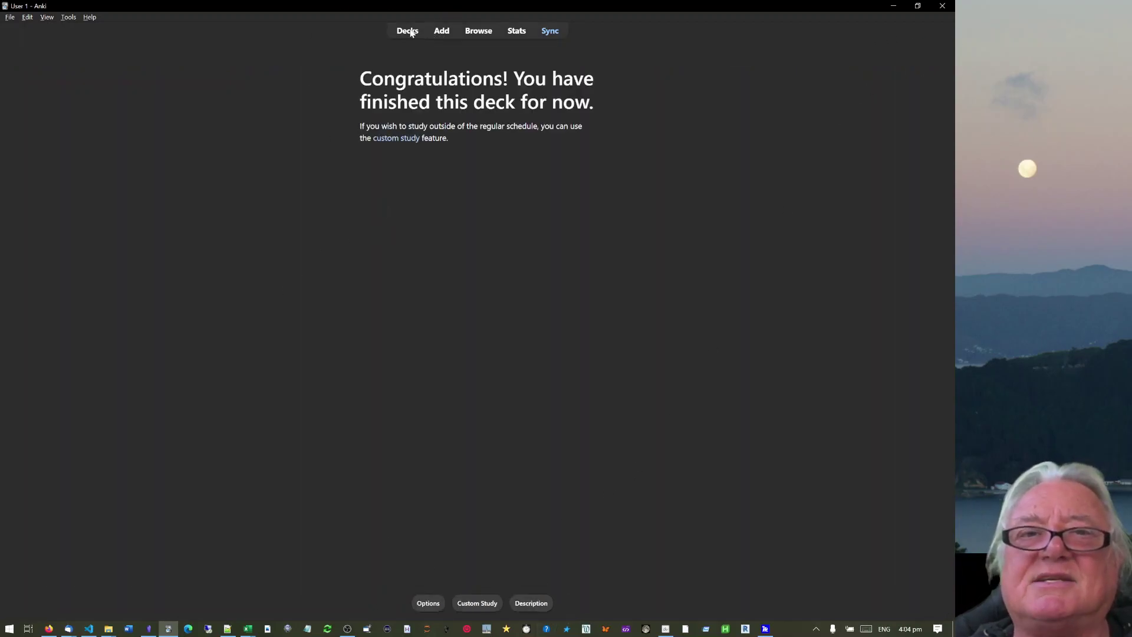
left_click(407, 33)
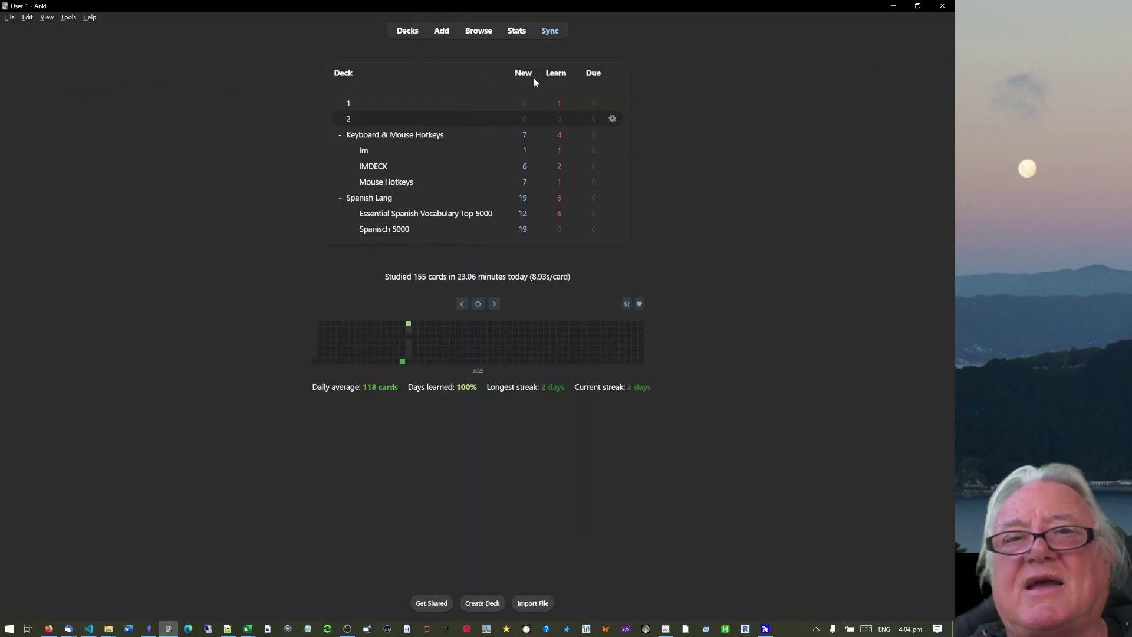
- Start adding a new note and create a deck named 3 to hold it
left_click(443, 31)
left_click(483, 57)
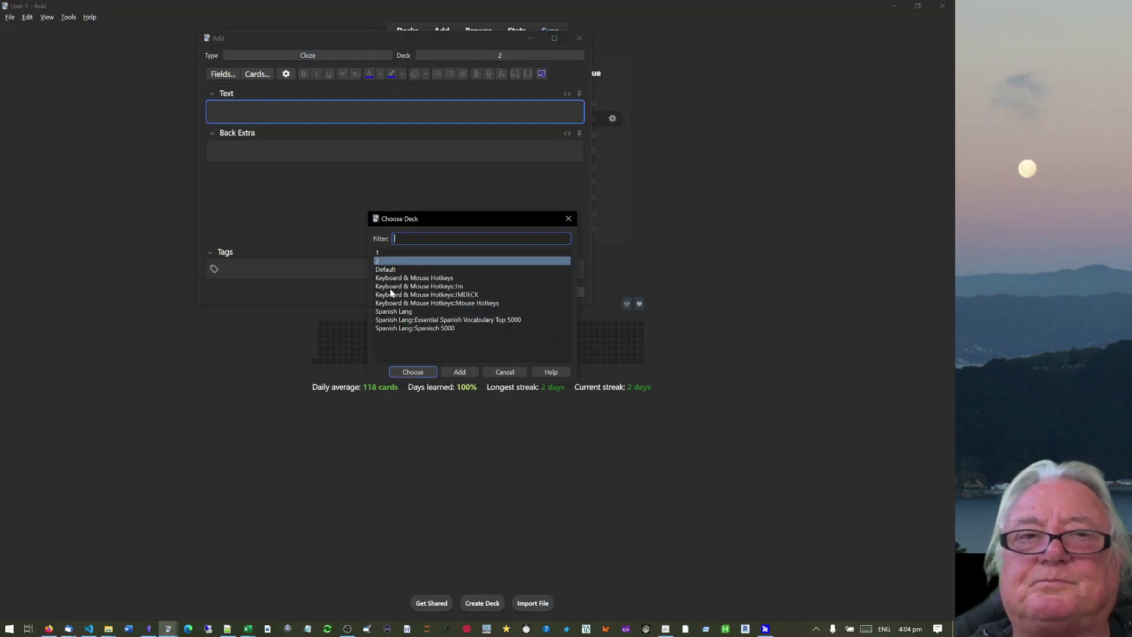
left_click(460, 372)
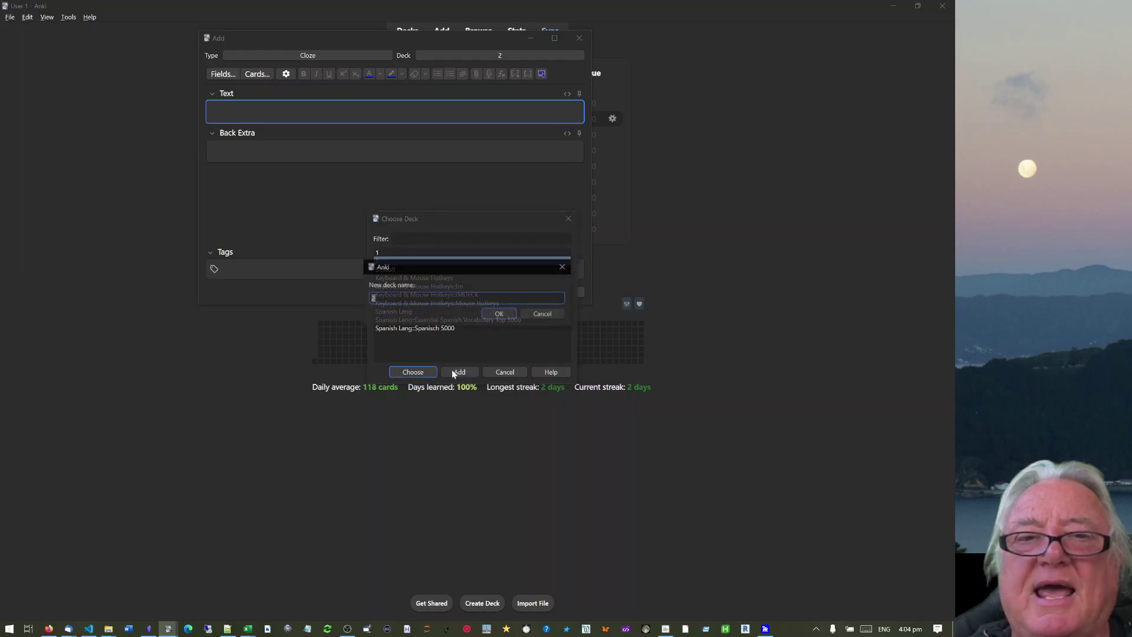
type("3")
left_click(500, 314)
- Set the new note's type to Image Occlusion Enhanced
left_click(276, 59)
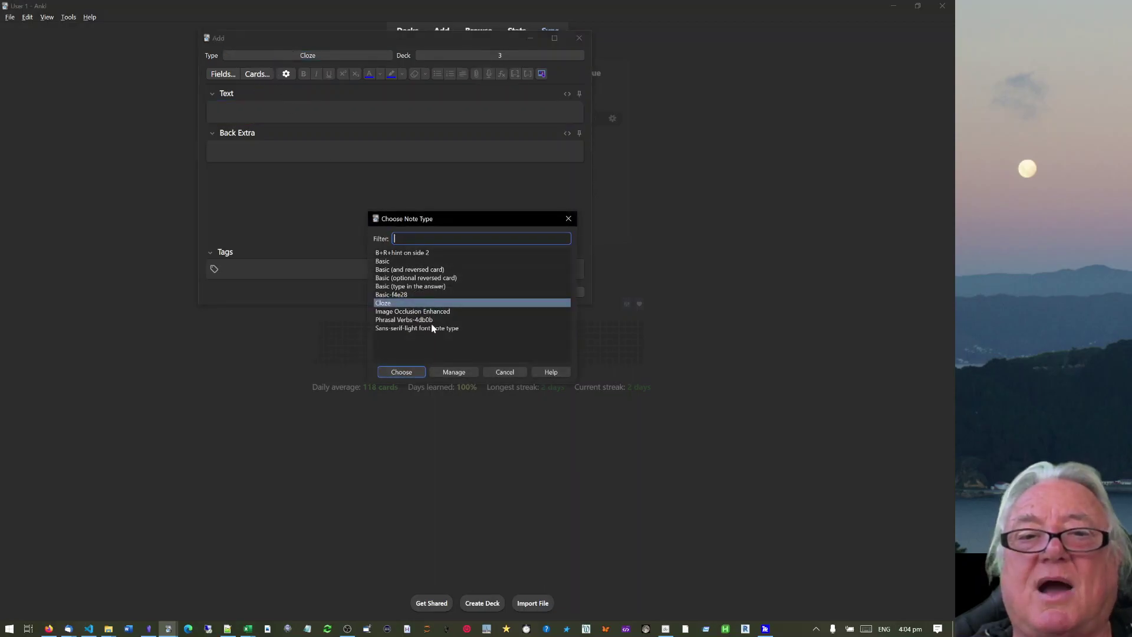
left_click(417, 312)
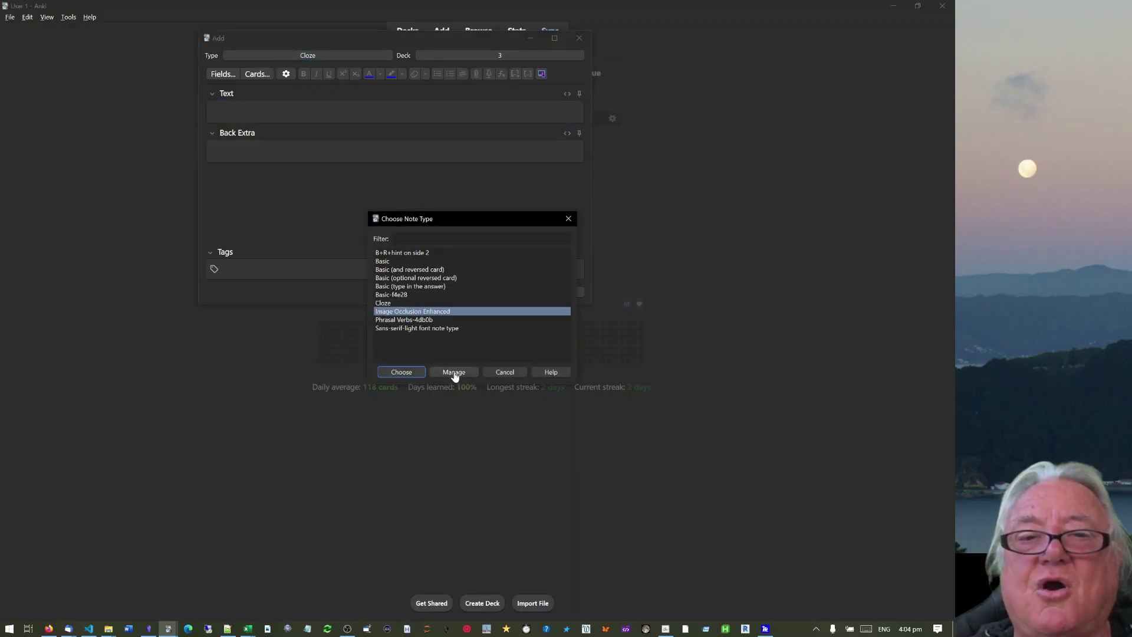
left_click(413, 372)
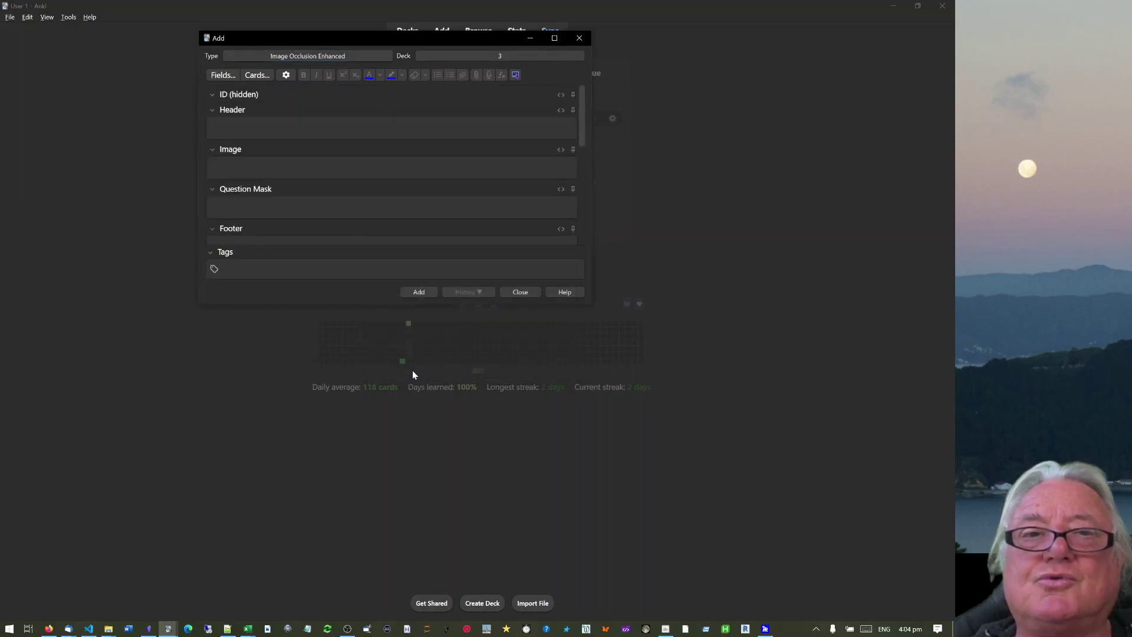
- Minimize the Add window, switch to Firefox, and examine the Image Occlusion Enhanced add-on page on AnkiWeb, from its description towards the download section
left_click(530, 37)
left_click(49, 629)
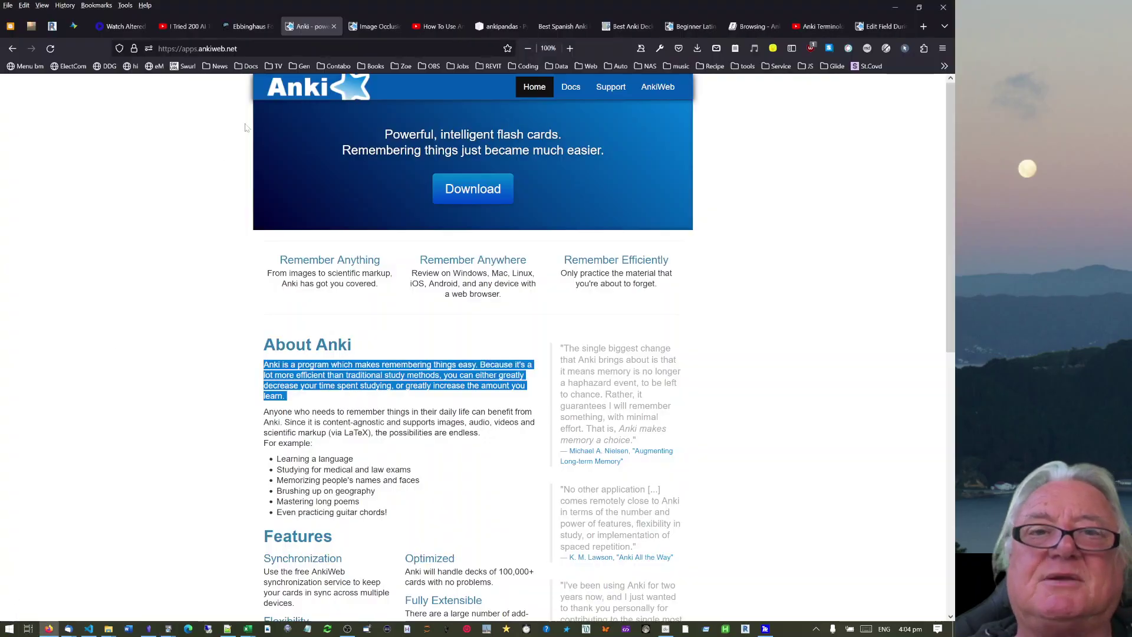
left_click(441, 27)
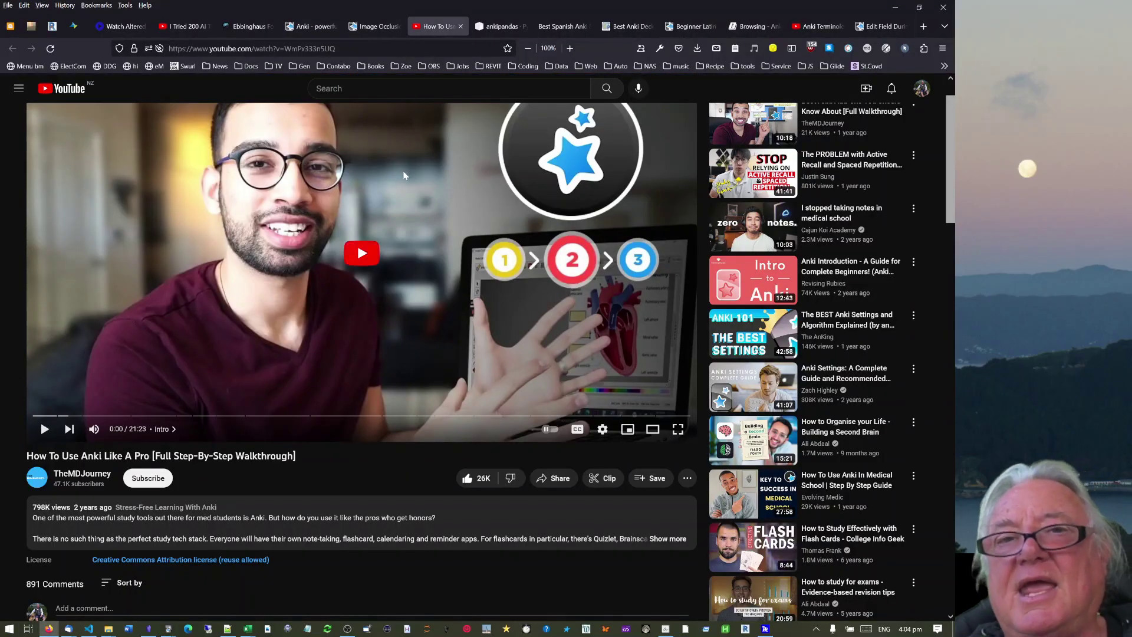
left_click(377, 26)
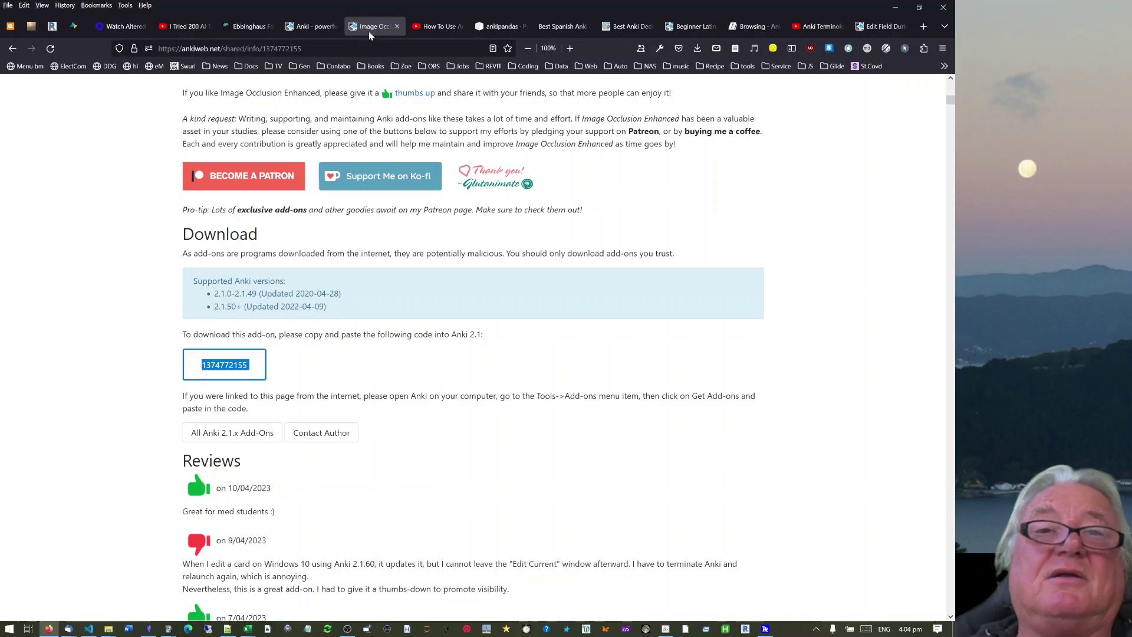
scroll(575, 216, "up", 10)
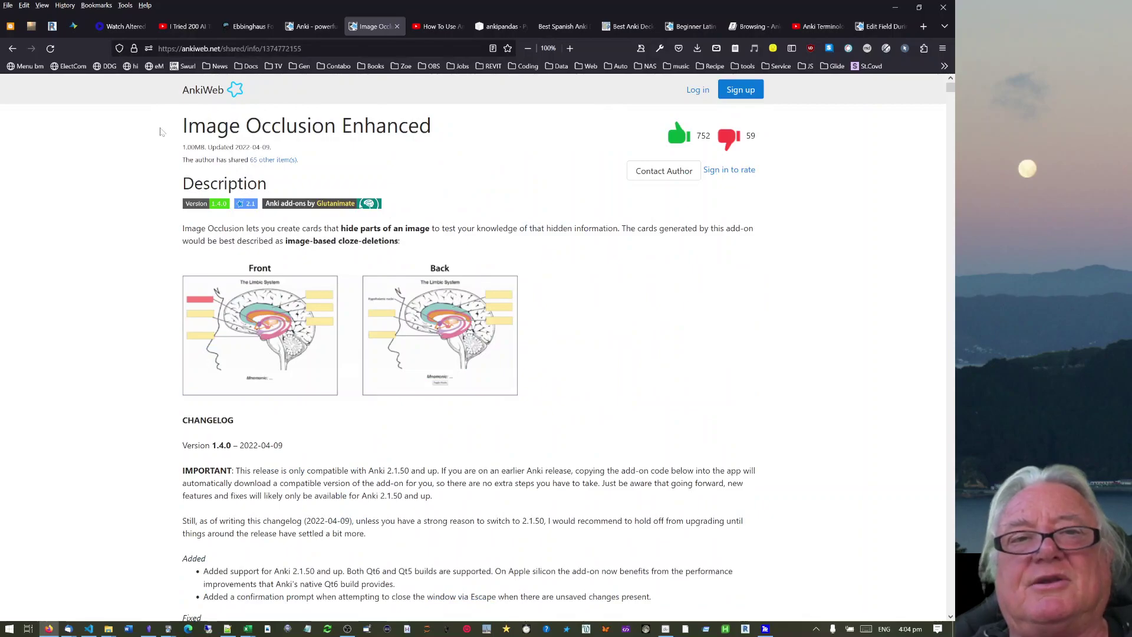
left_click_drag(175, 129, 499, 211)
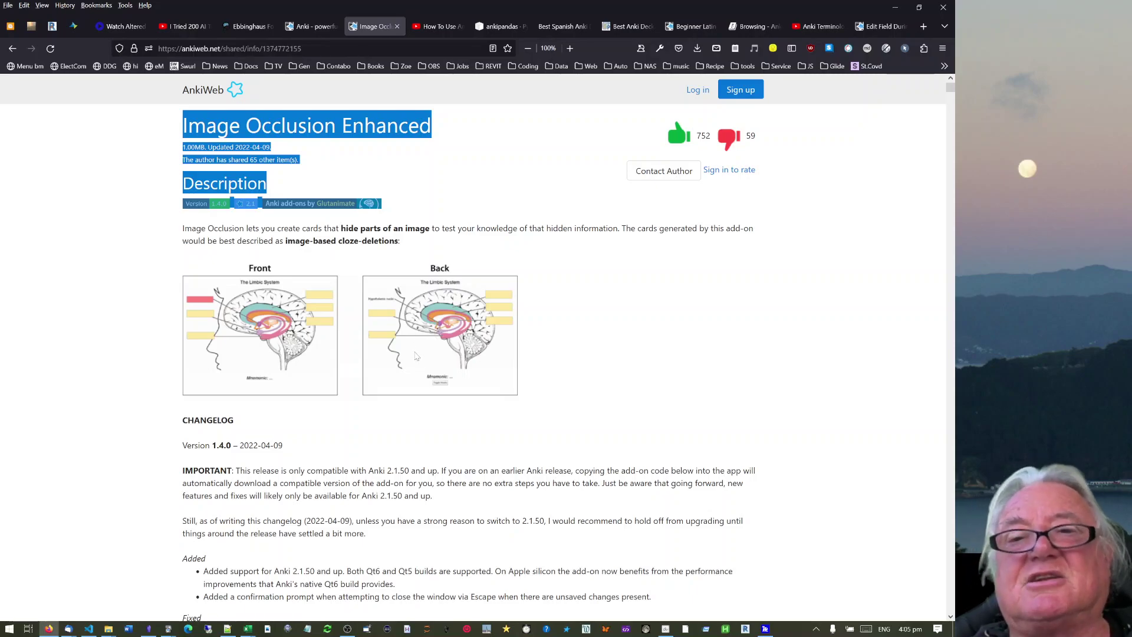
left_click(559, 350)
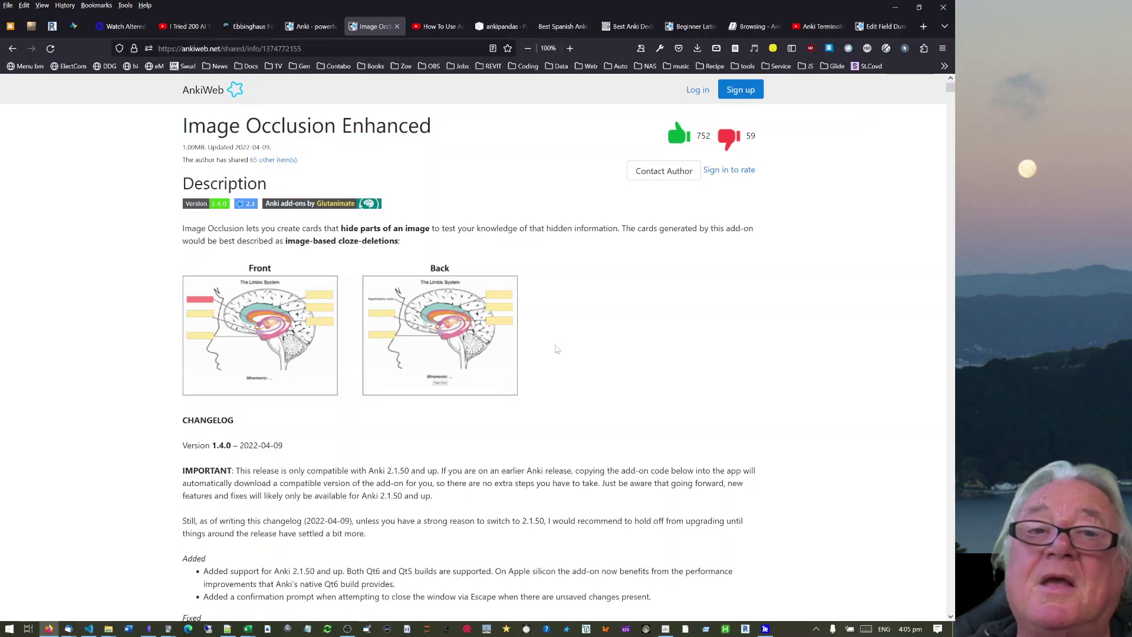
scroll(435, 237, "down", 3)
scroll(435, 248, "down", 20)
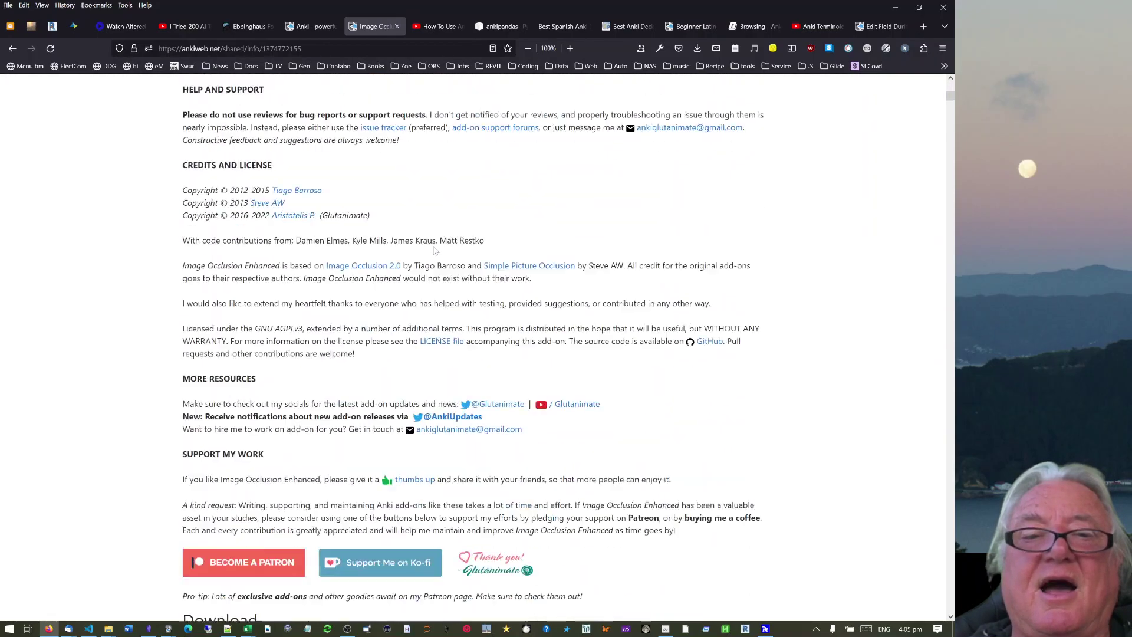
scroll(432, 273, "up", 8)
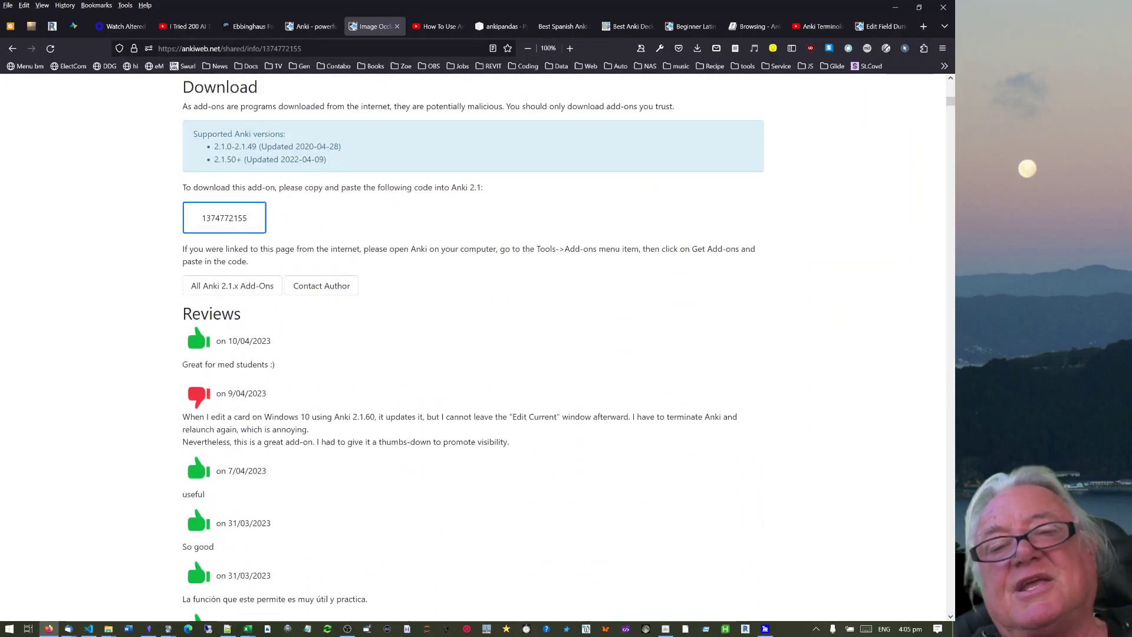
left_click_drag(250, 218, 197, 218)
key("super+c")
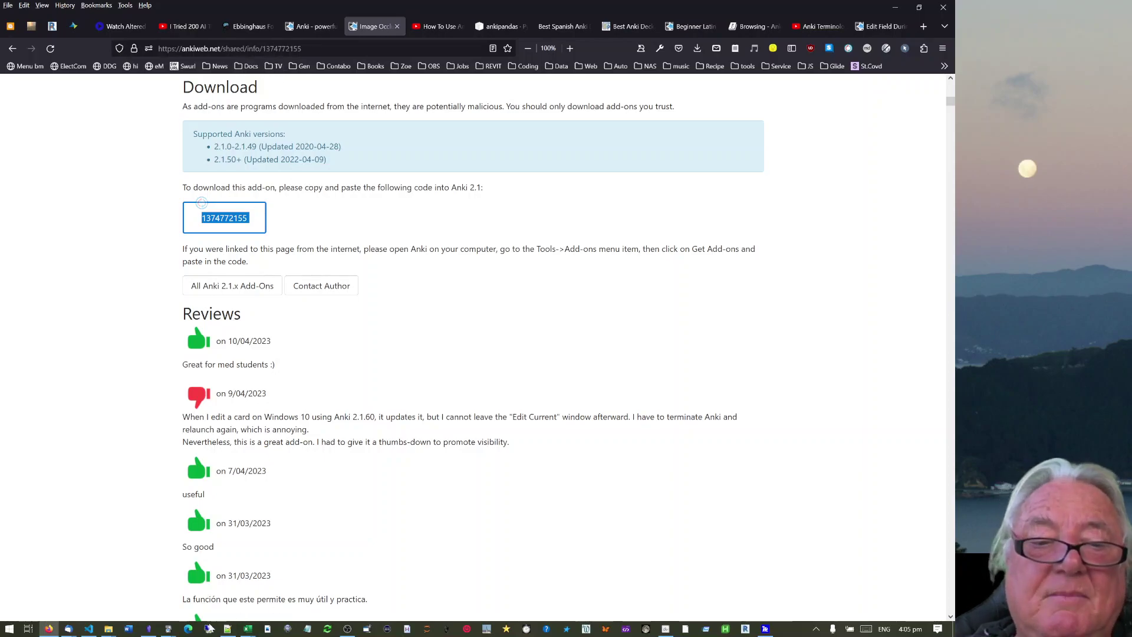
- Switch to the main Anki window and open the dialog for installing an add-on by code
left_click(168, 629)
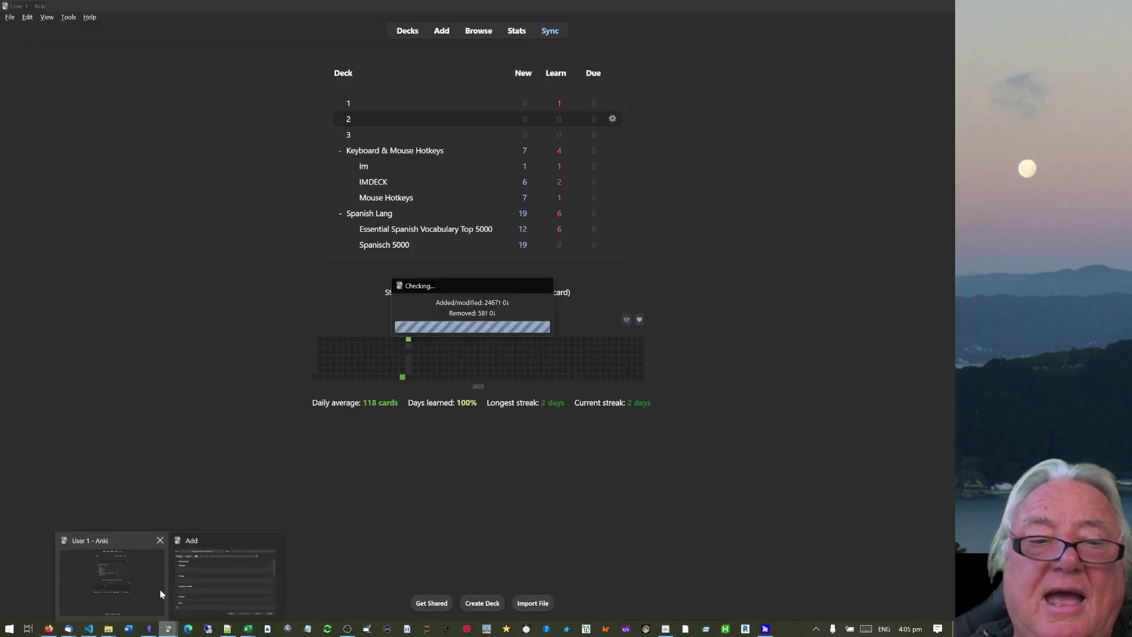
left_click(161, 589)
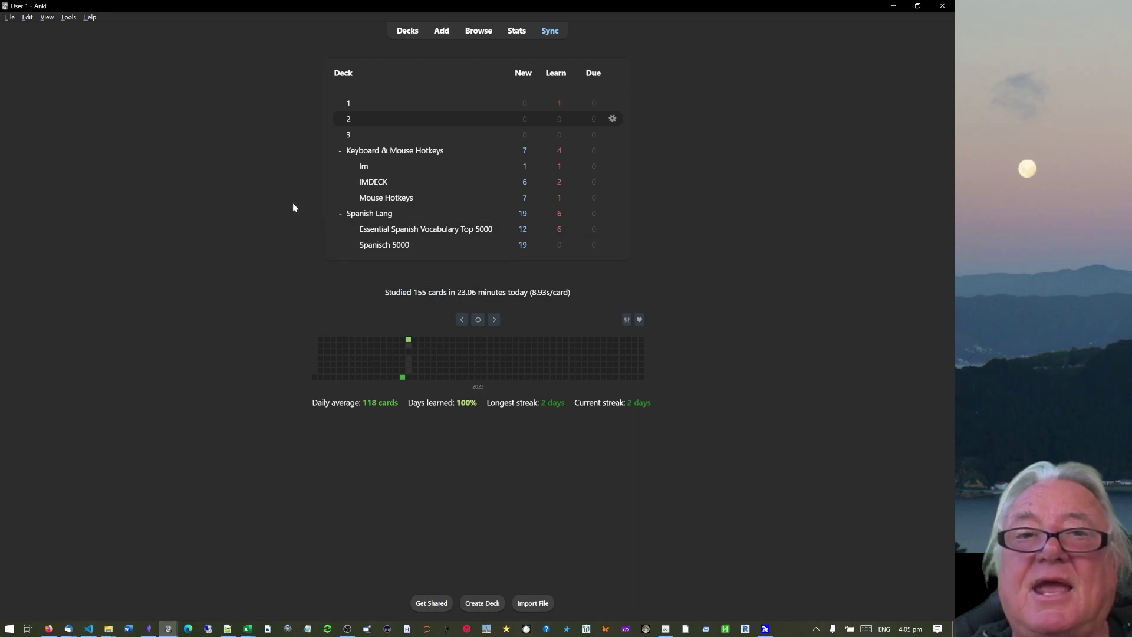
left_click(71, 18)
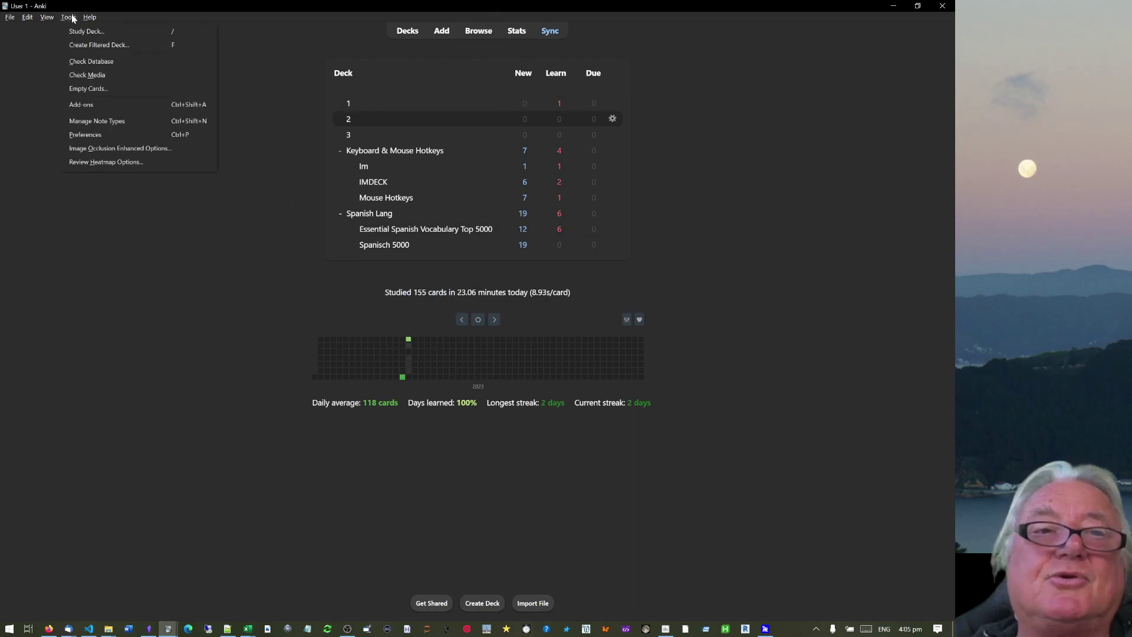
left_click(105, 106)
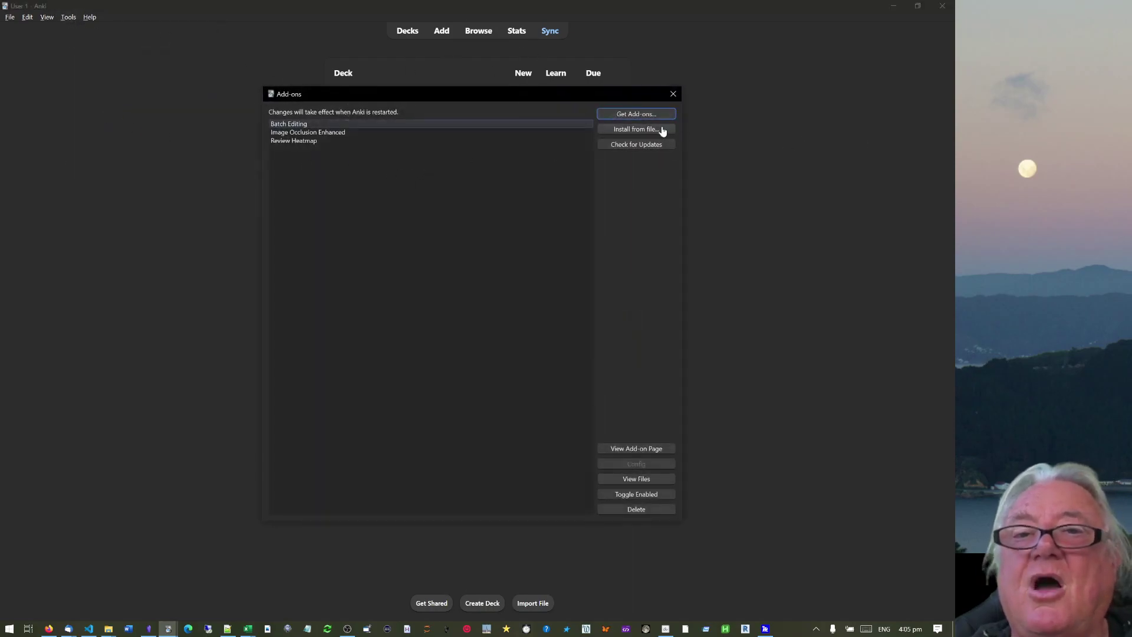
left_click(642, 114)
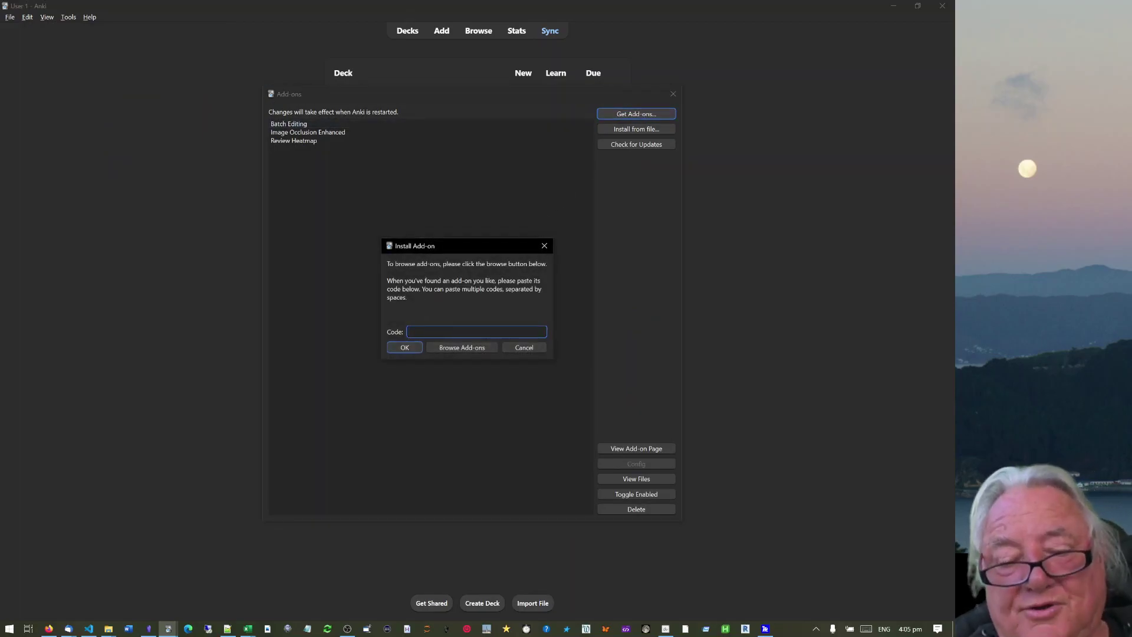
key("ctrl+v")
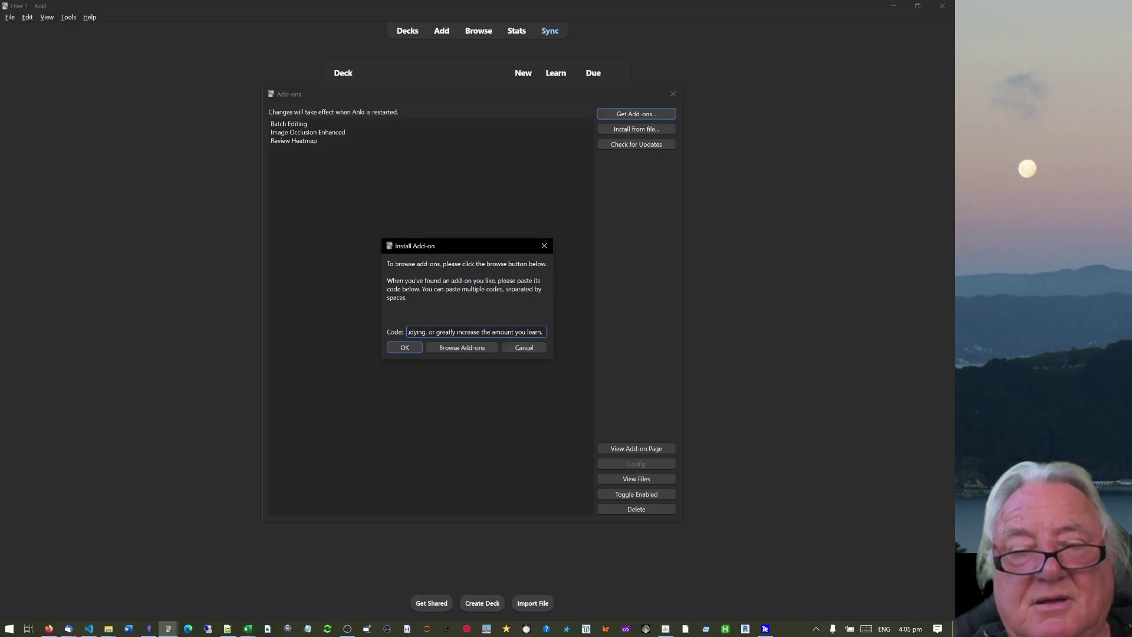
key("ctrl+a")
key("BackSpace")
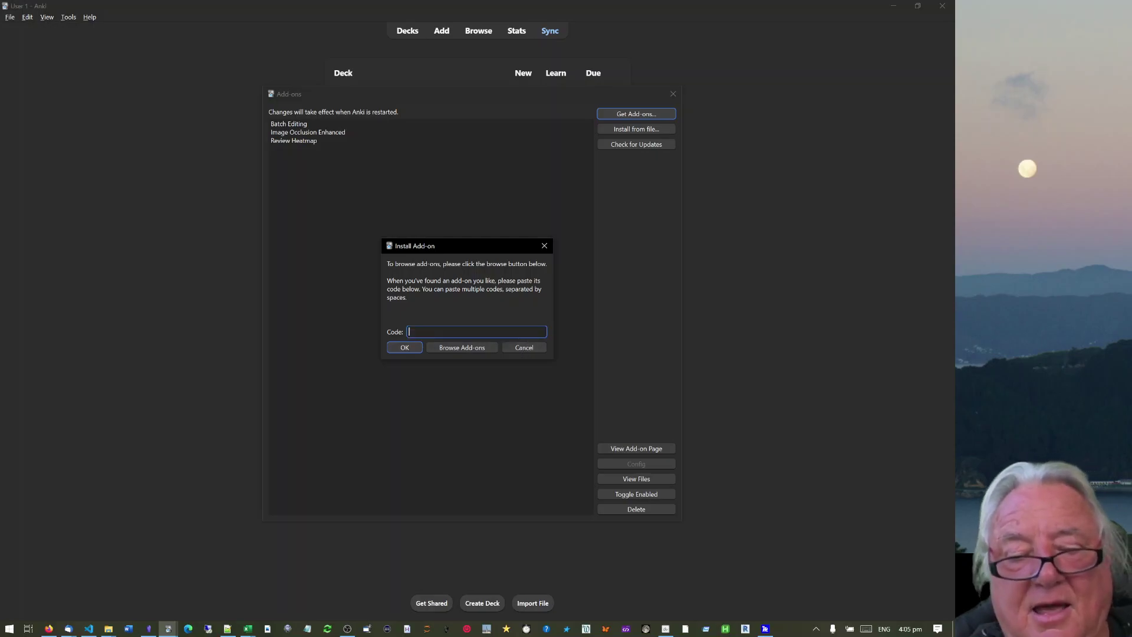
key("super+v")
scroll(66, 157, "down", 1)
left_click(63, 83)
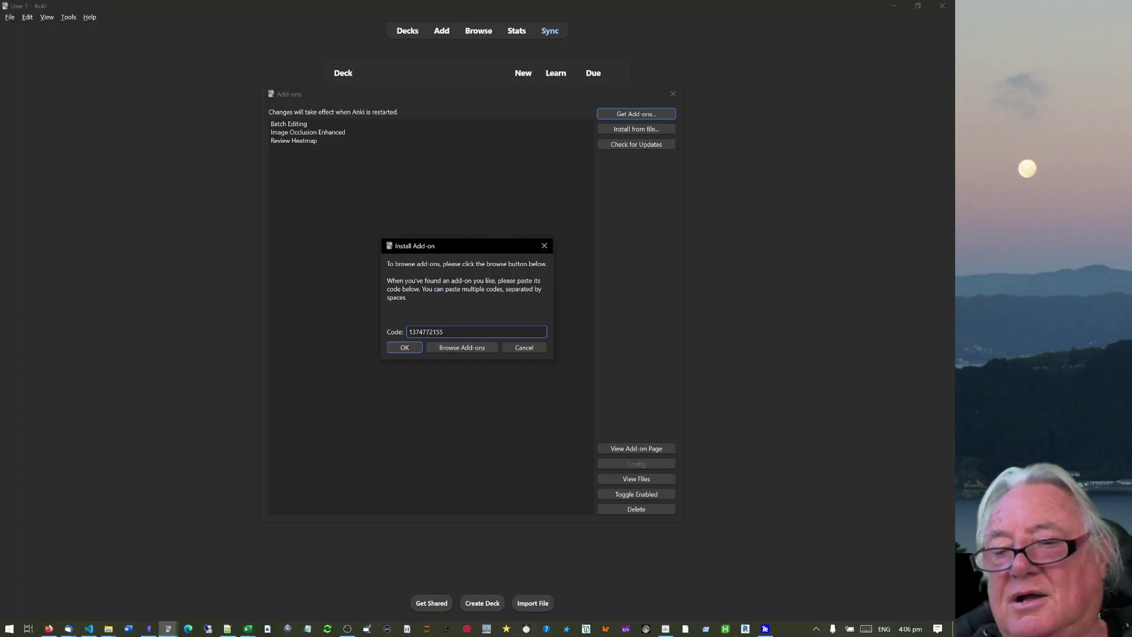
- Clear the add-on code from the installation dialog
key("BackSpace")
key("BackSpace")
key("BackSpace")
key("BackSpace")
key("BackSpace")
key("BackSpace")
key("BackSpace")
key("BackSpace")
key("BackSpace")
key("BackSpace")
- Open the online list of add-ons for Anki 2.1 from the installation dialog and look through the available titles and ratings
left_click(462, 347)
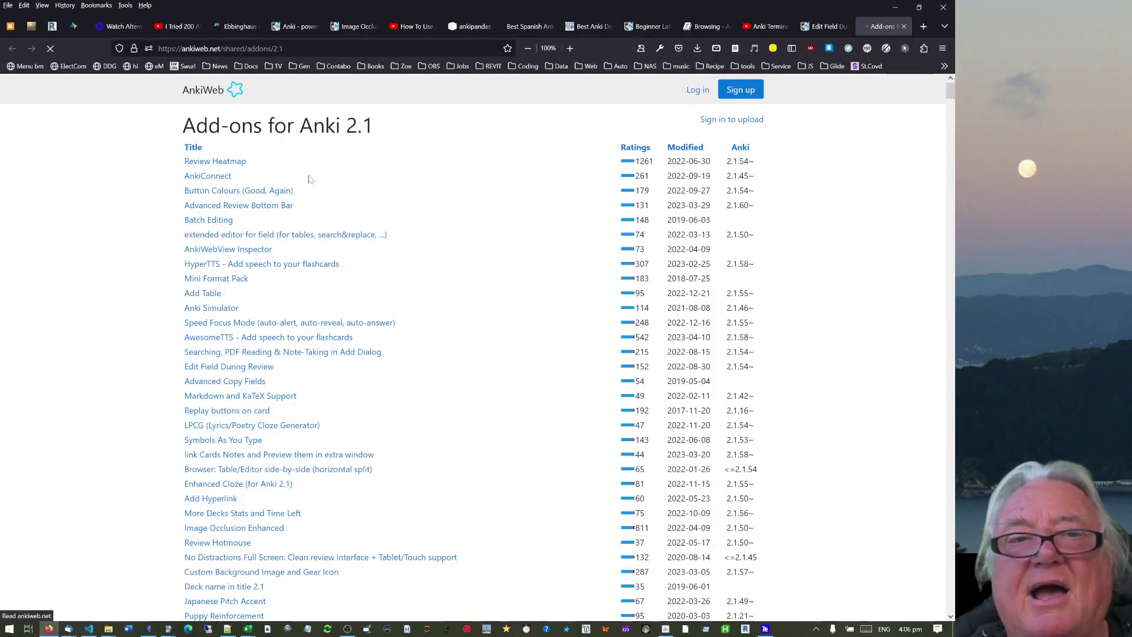
scroll(227, 450, "down", 5)
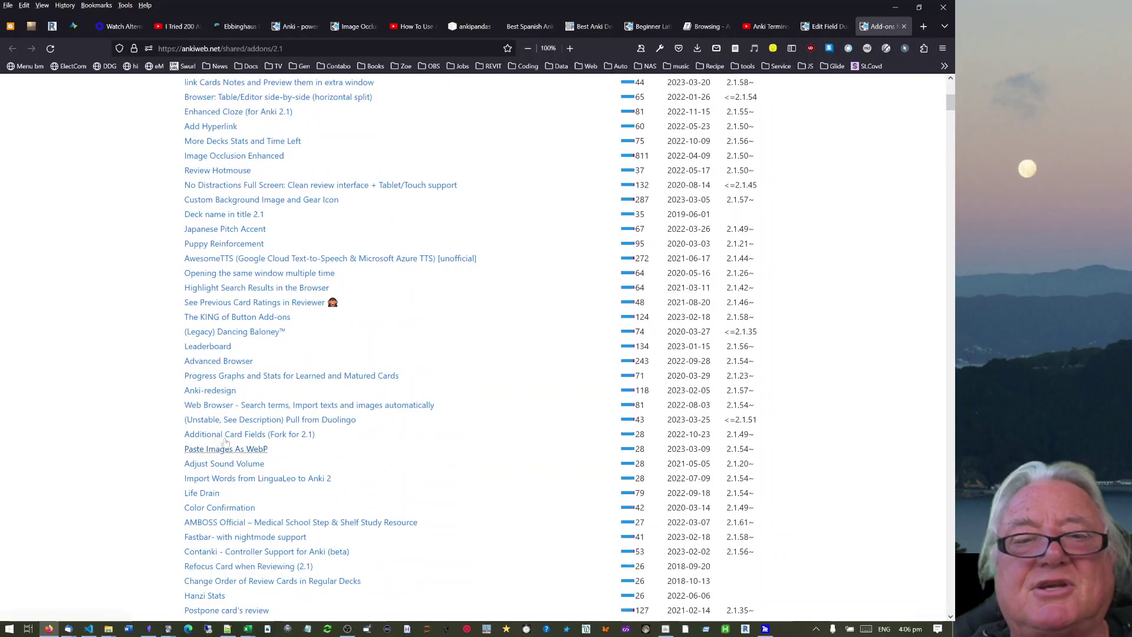
scroll(651, 447, "up", 2)
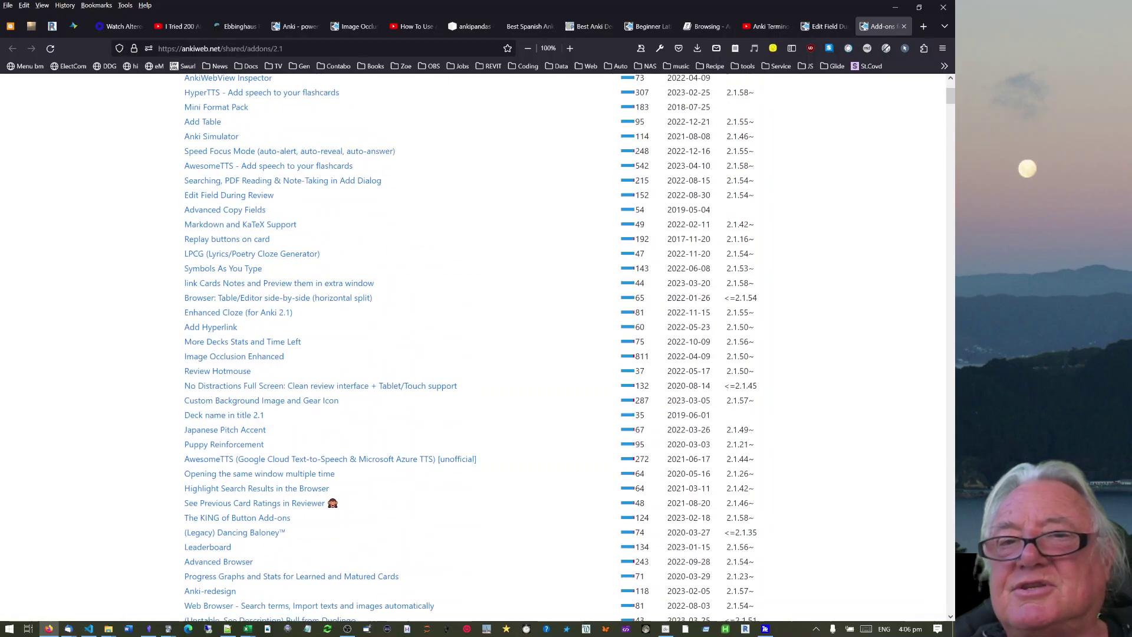
scroll(581, 265, "up", 3)
scroll(628, 274, "down", 10)
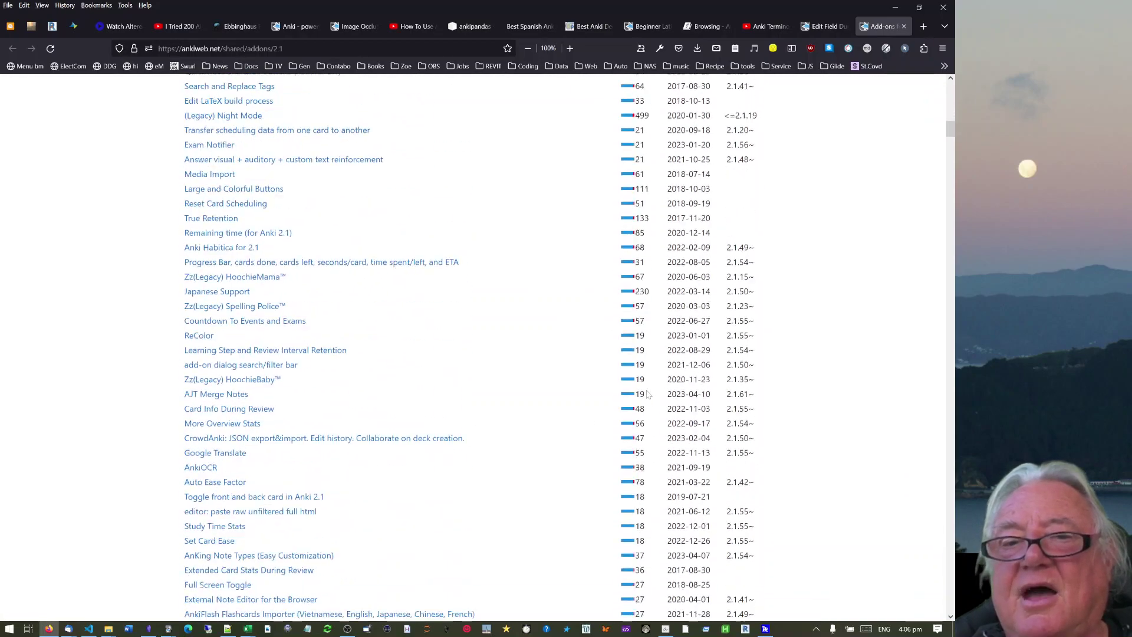
scroll(645, 361, "up", 5)
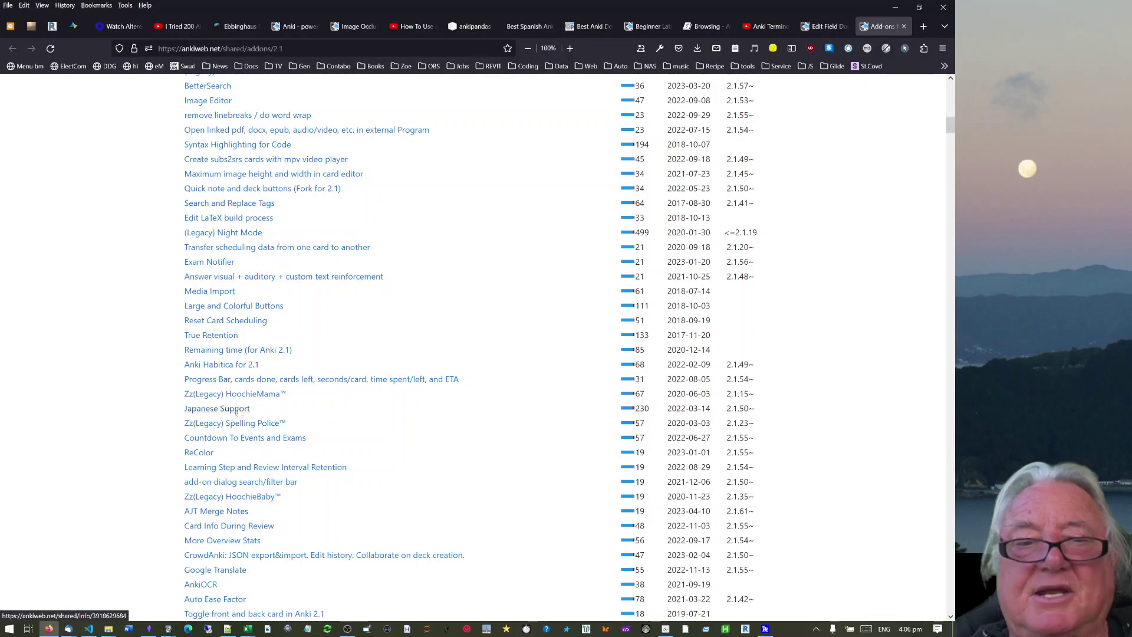
scroll(237, 412, "down", 5)
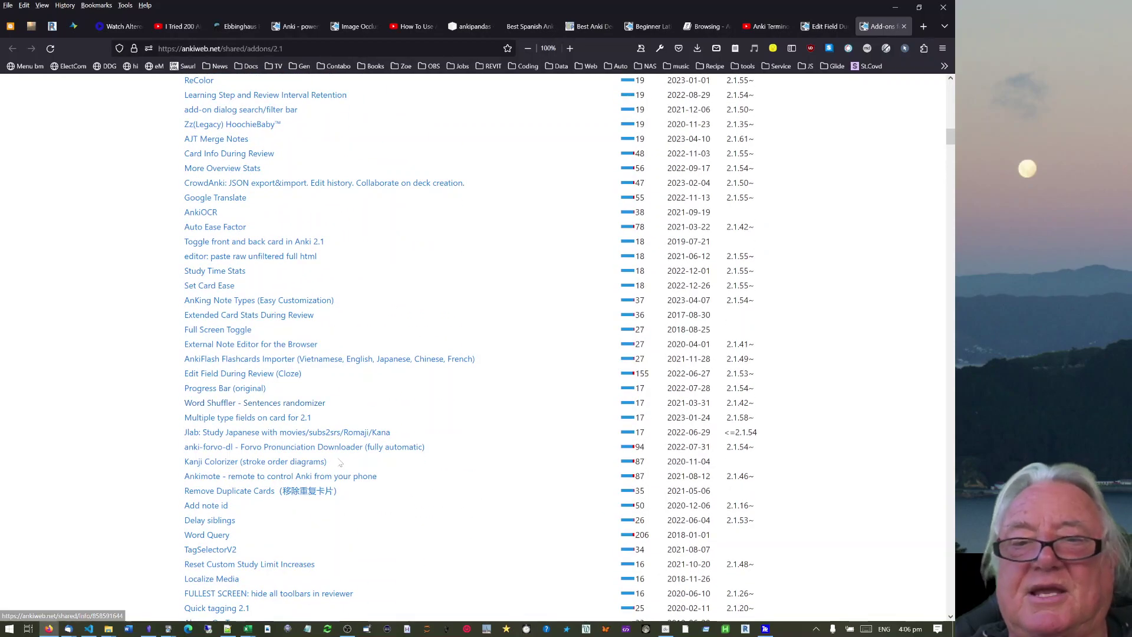
scroll(339, 460, "down", 10)
scroll(340, 459, "down", 5)
scroll(564, 308, "up", 20)
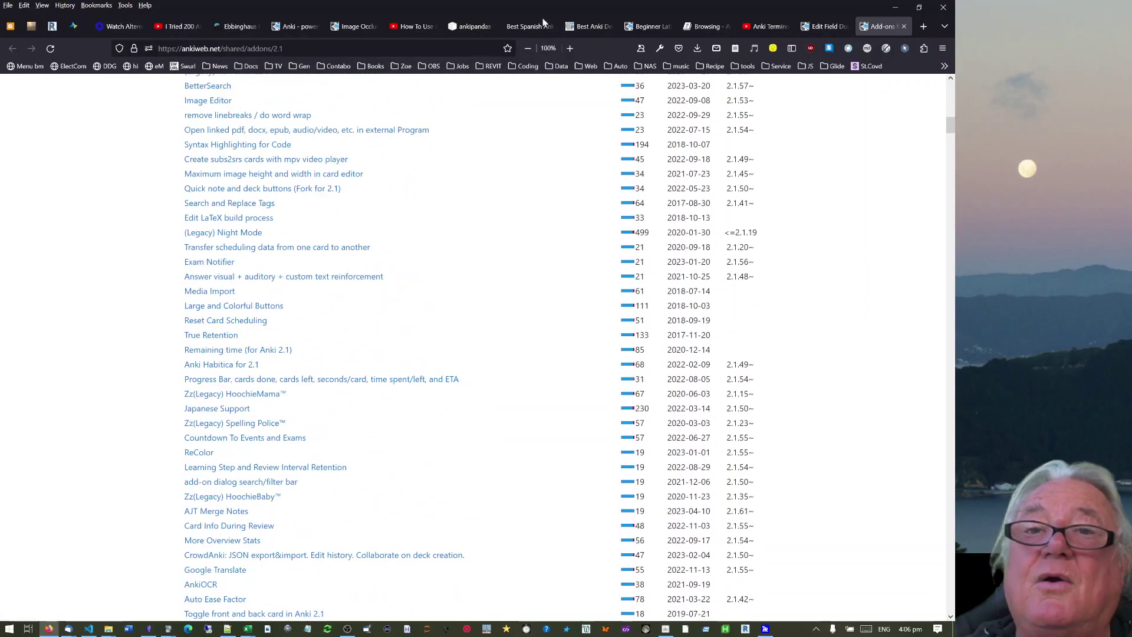
scroll(564, 308, "up", 15)
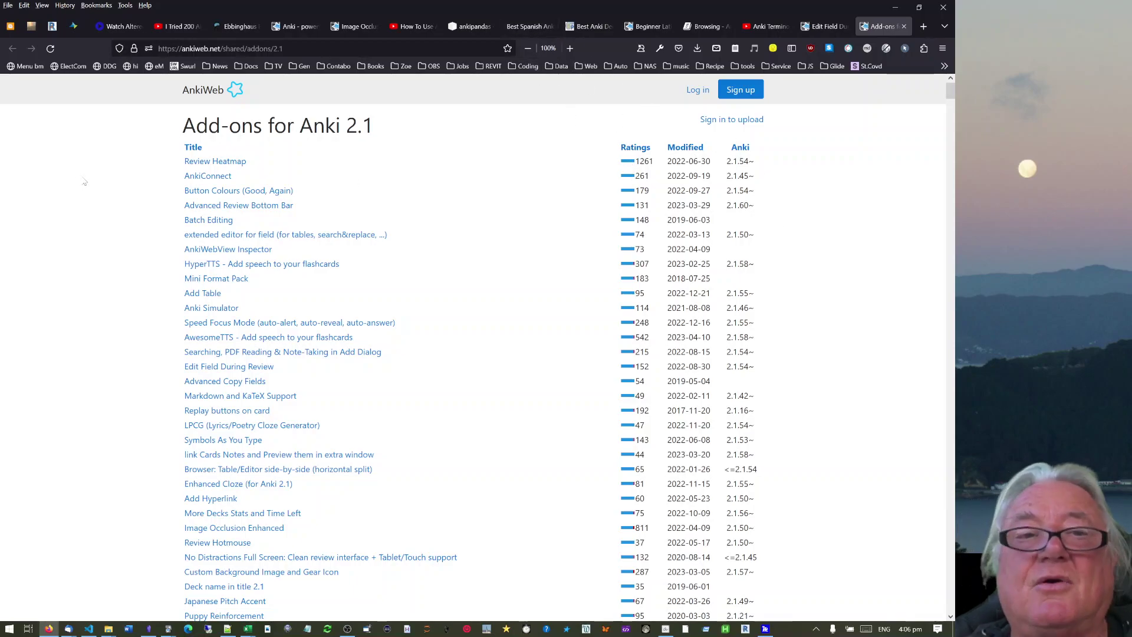
- Open the Review Heatmap add-on page, view its Download section, and close that page
left_click(229, 164)
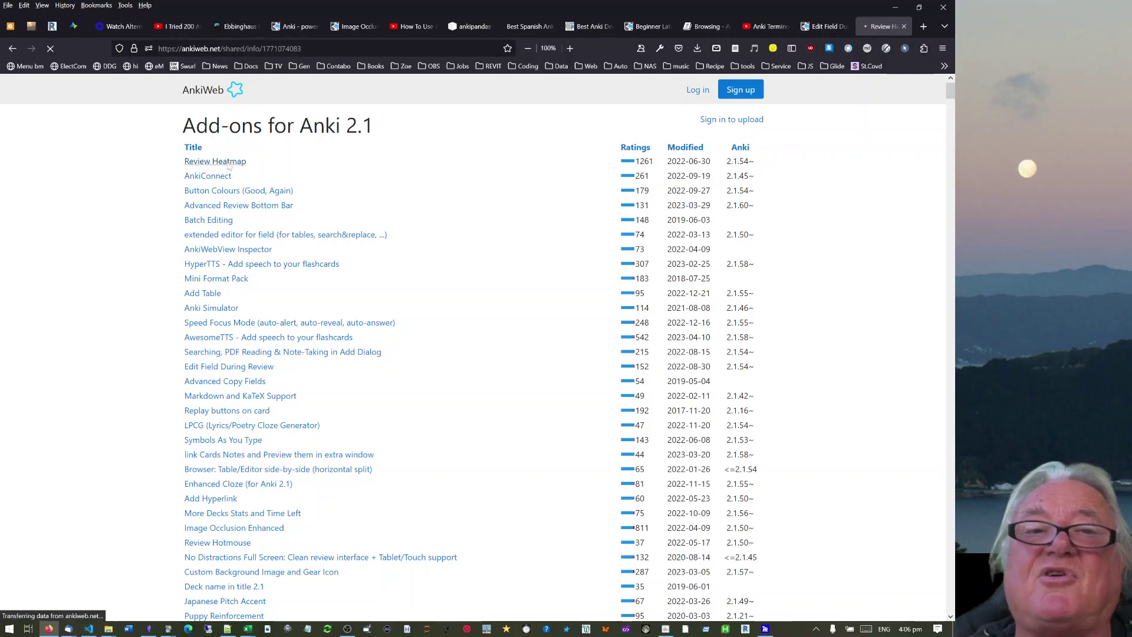
scroll(229, 164, "down", 15)
scroll(471, 348, "down", 12)
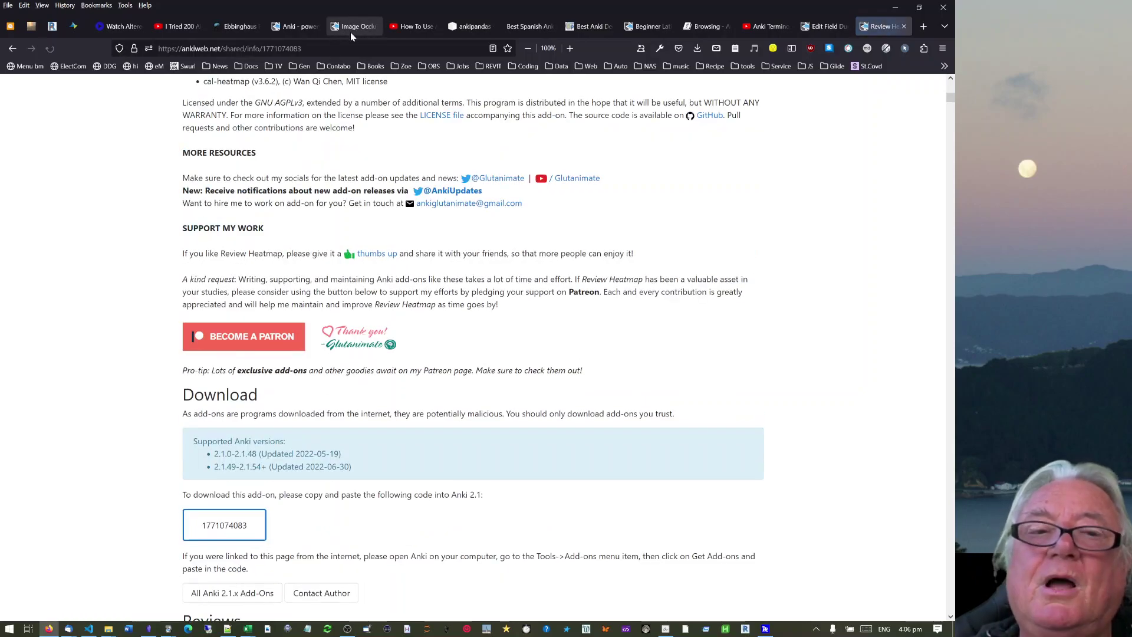
left_click(905, 27)
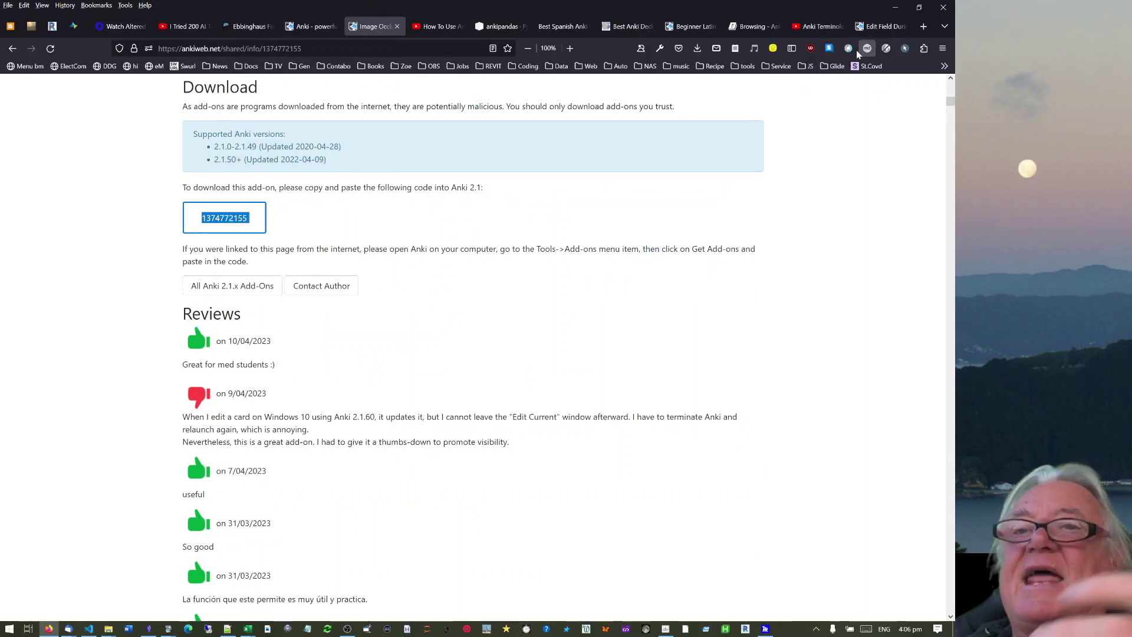
- Look over the open pages on Edit Field During Review, the manual's Browsing chapter, the beginner Spanish deck and the YouTube Anki tutorials
left_click(879, 30)
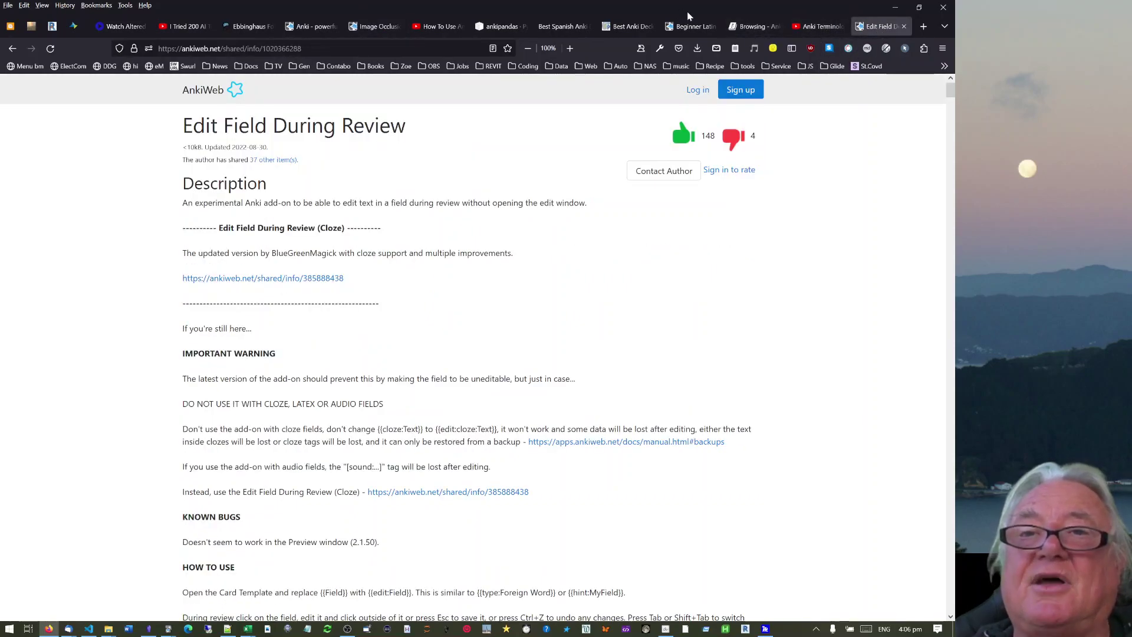
left_click(743, 29)
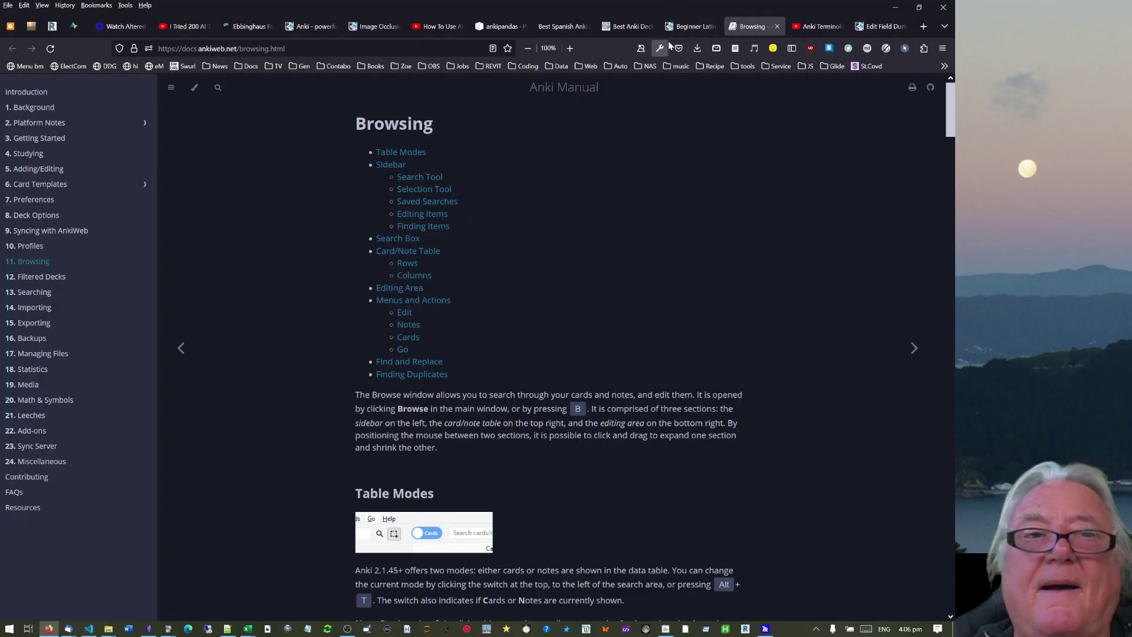
left_click(685, 28)
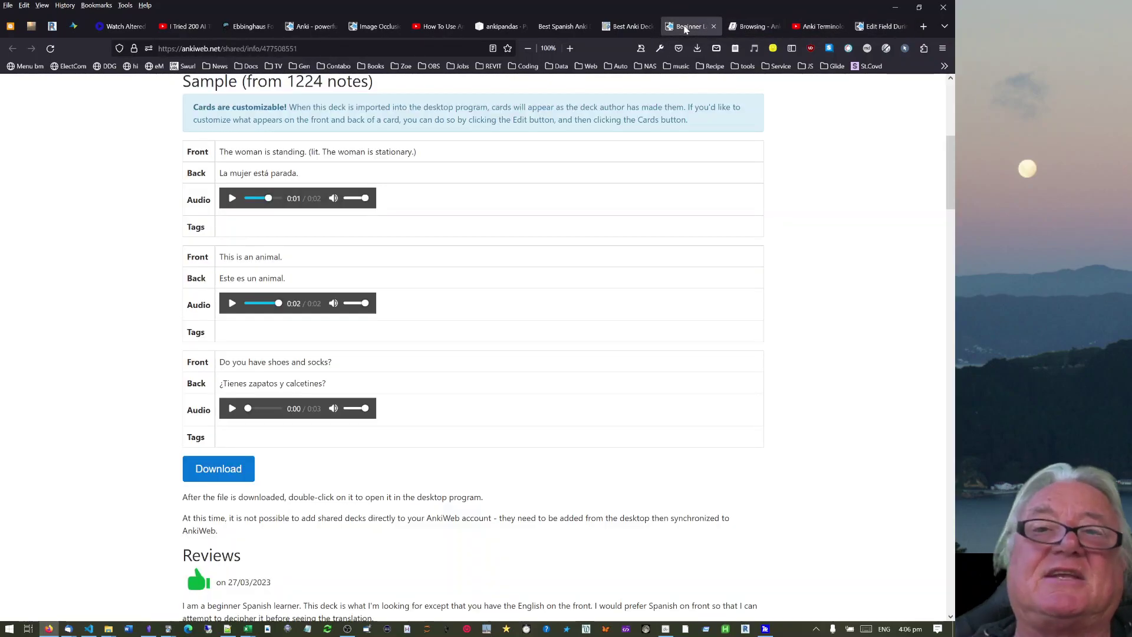
left_click(413, 27)
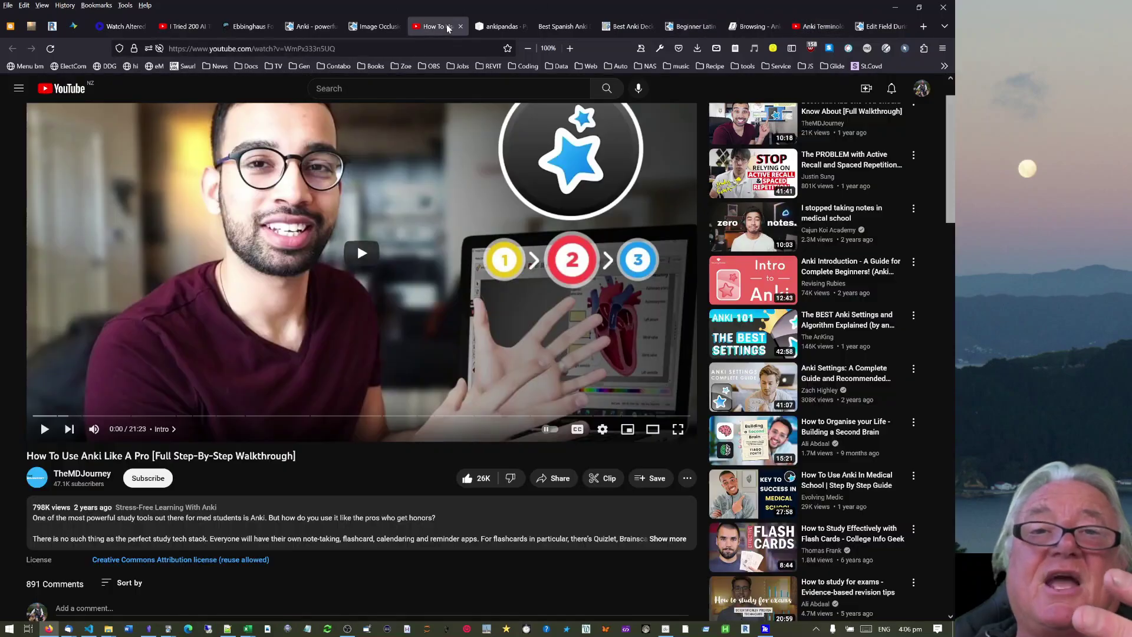
left_click(816, 27)
key("ctrl+Tab")
left_click(811, 27)
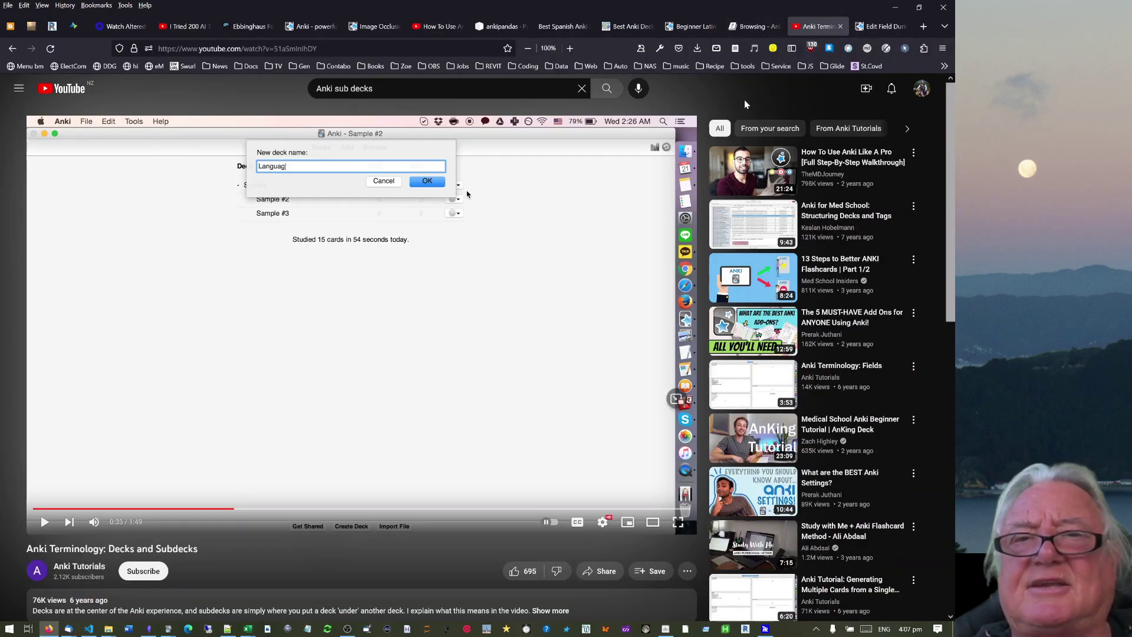
left_click(447, 27)
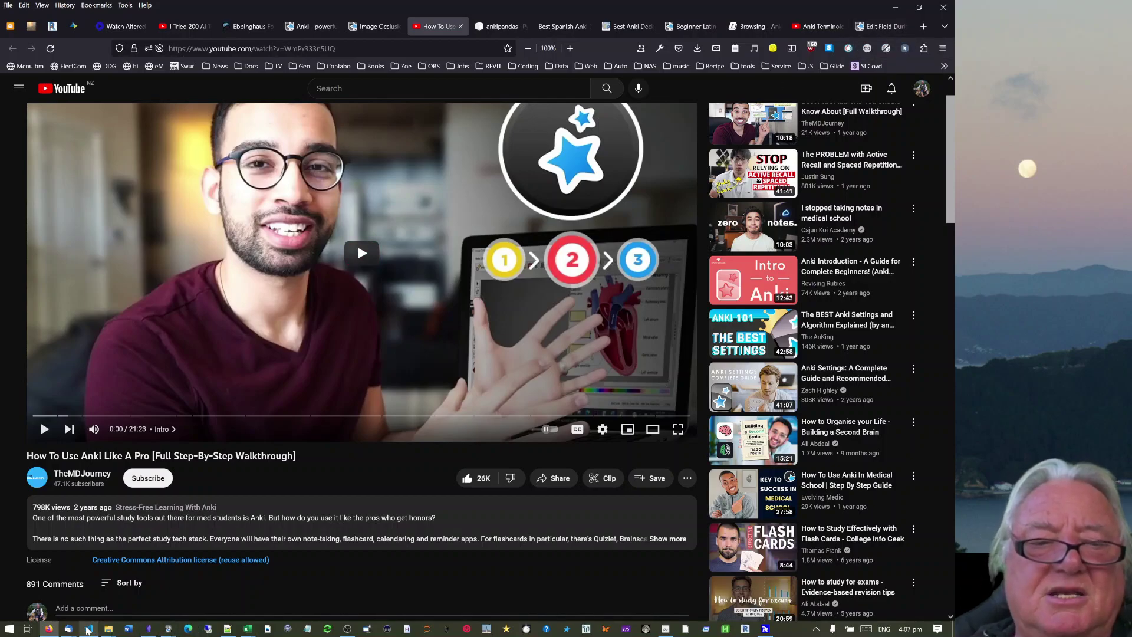
- Return to the main Anki window, cancel the add-on installation and close the Add-ons window
mouse_move(169, 634)
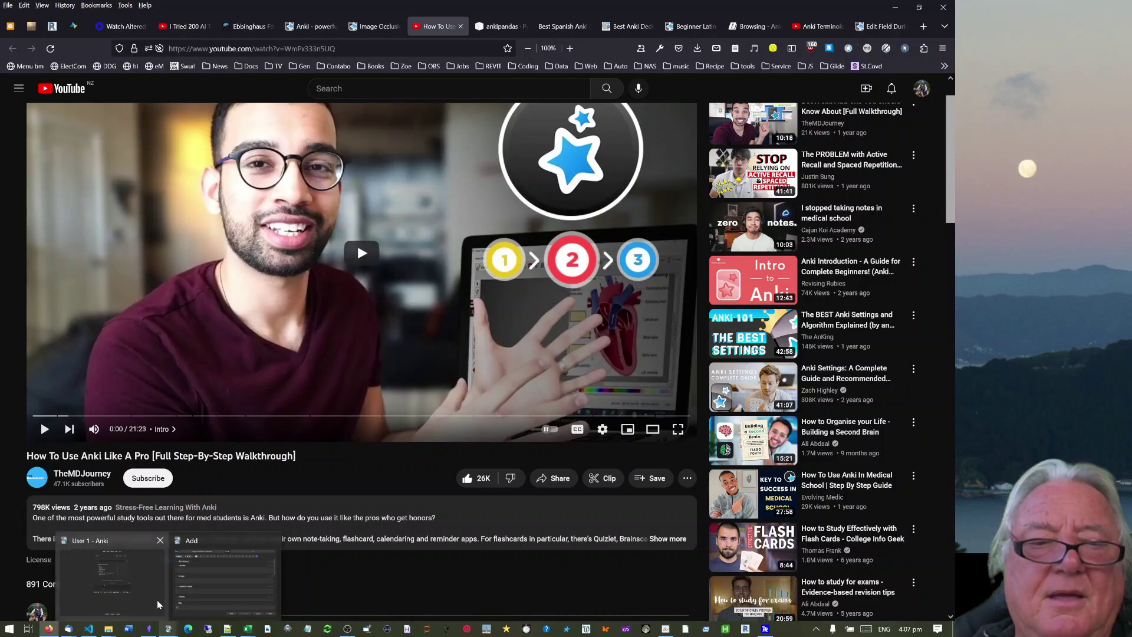
left_click(113, 540)
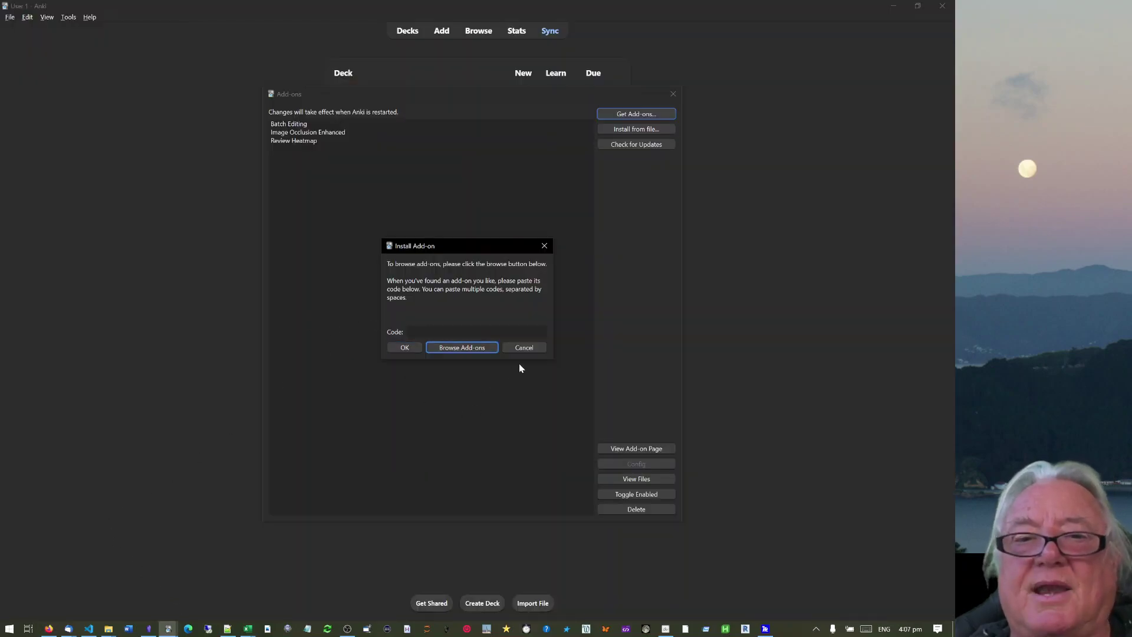
left_click(530, 349)
left_click(673, 93)
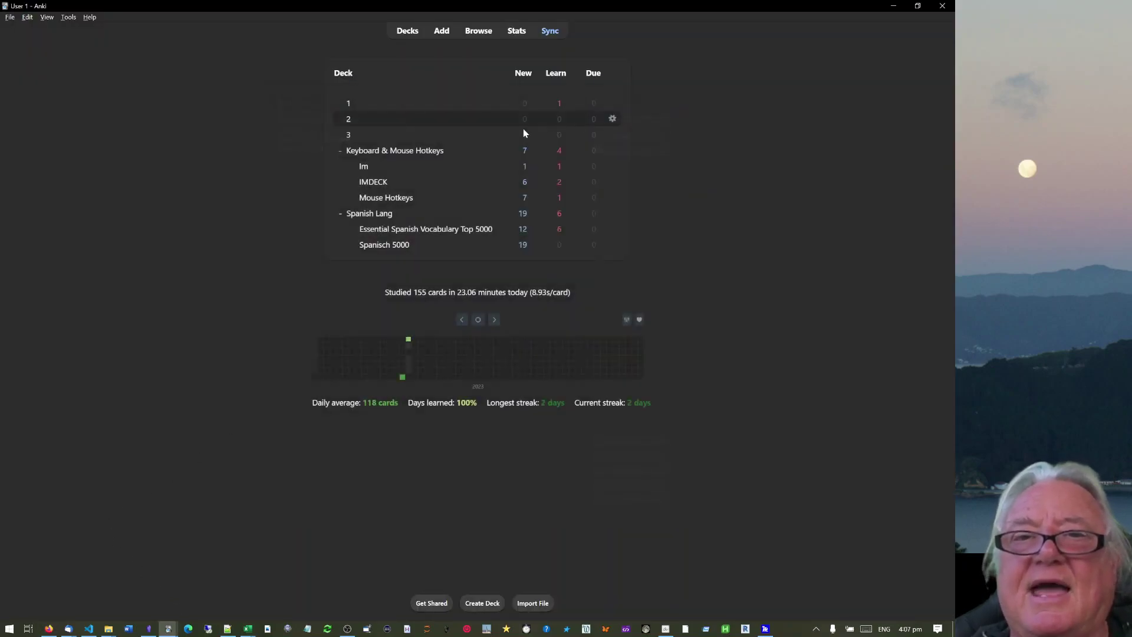
- Start a new Image Occlusion Enhanced note in deck 3 using the solar system image th-3812546066.jpg
left_click(349, 136)
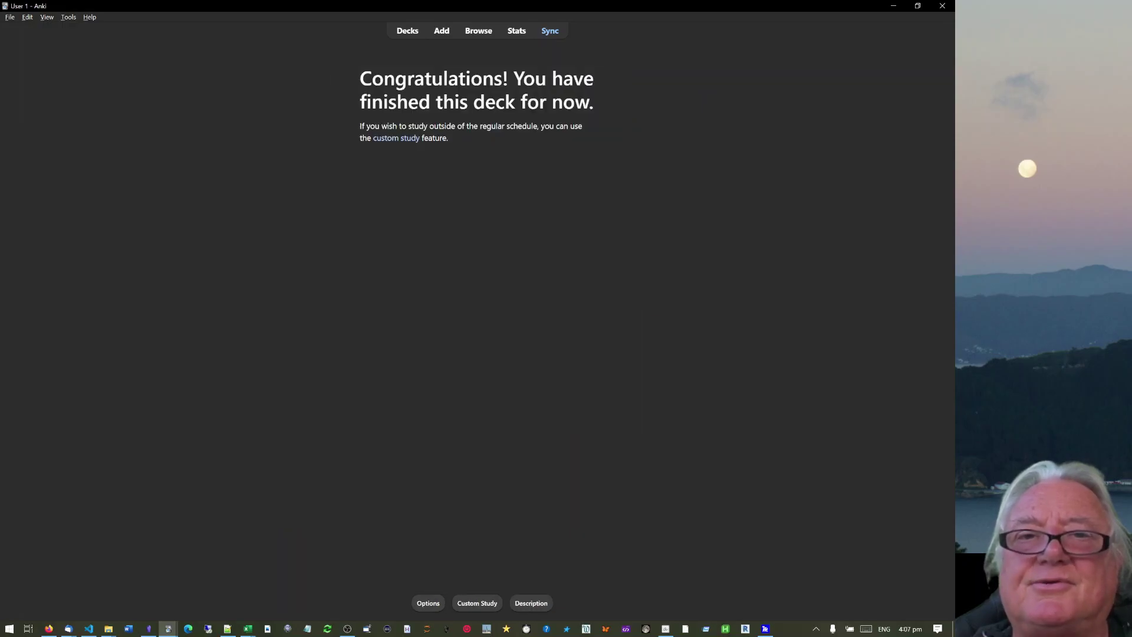
left_click(440, 32)
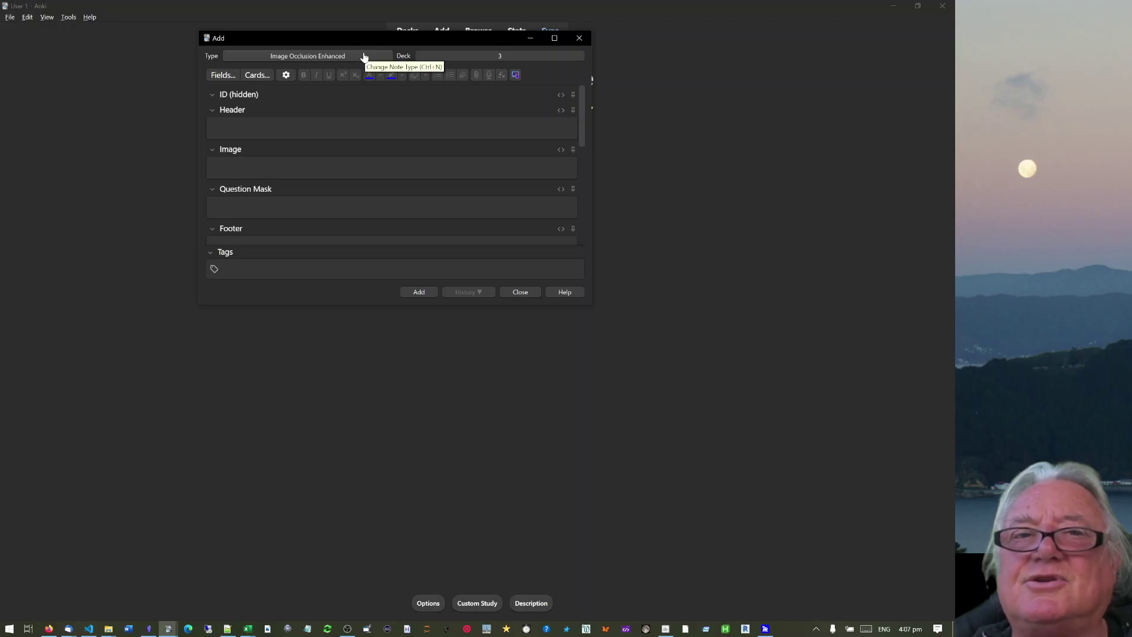
left_click(516, 75)
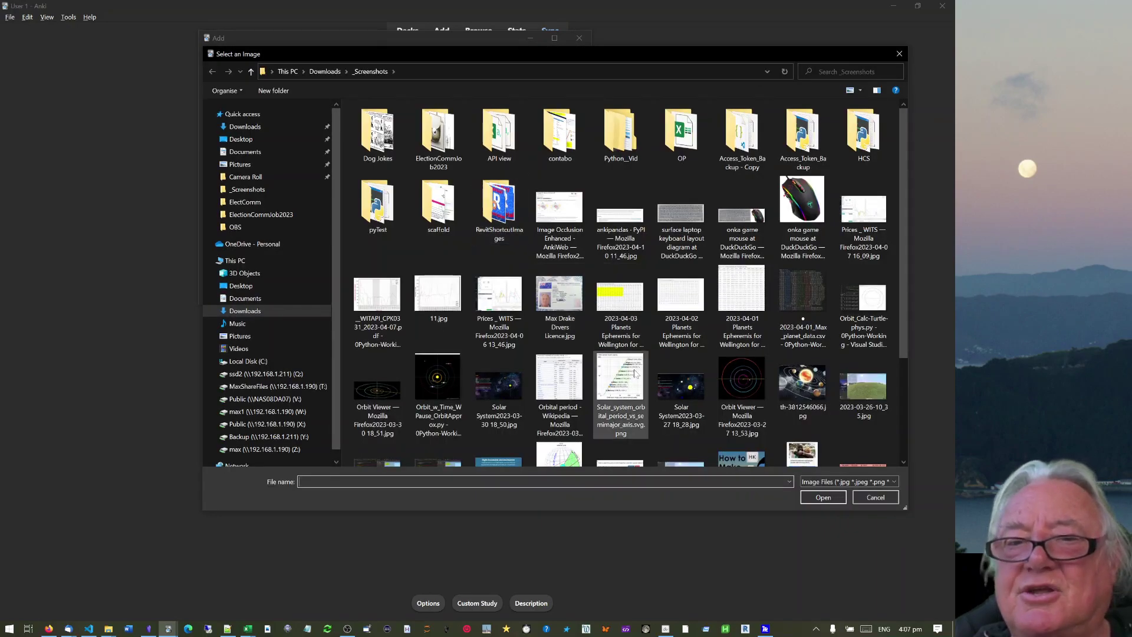
left_click(802, 386)
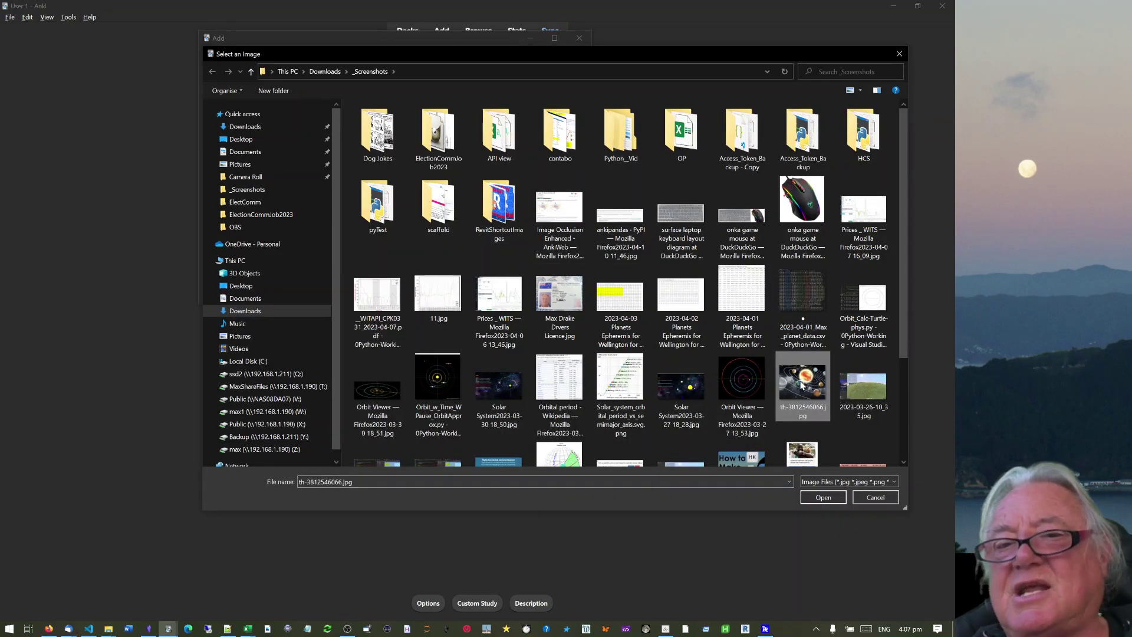
left_click(823, 497)
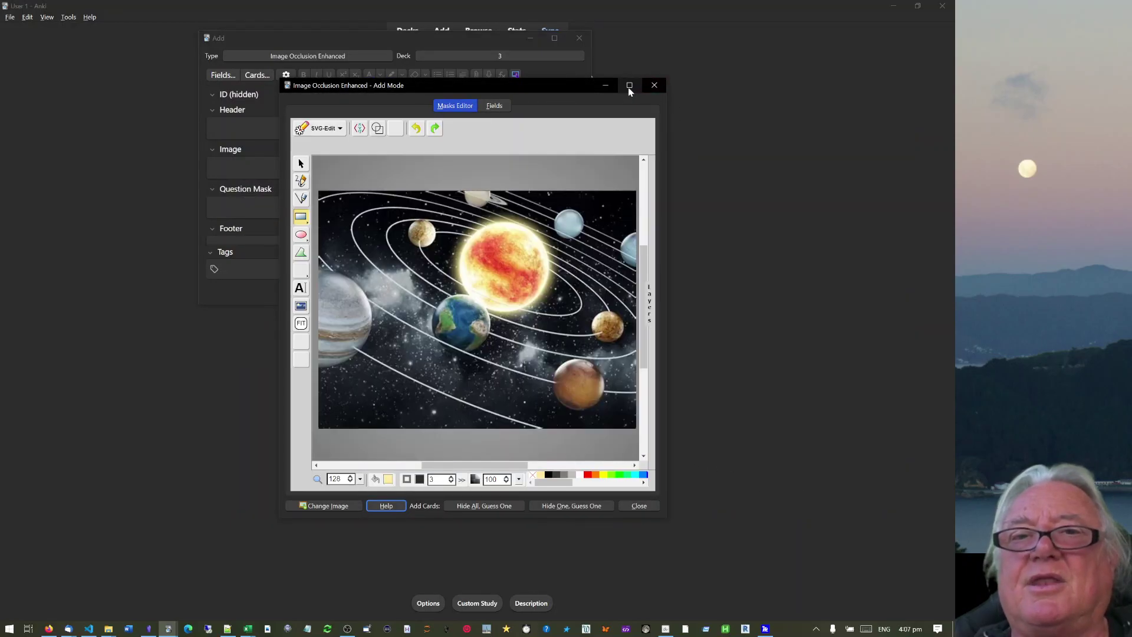
- Fit the image in the maximized mask editor and draw rectangular masks over Earth, the planet above the brown one and the planet upper-left of the Sun
left_click(629, 87)
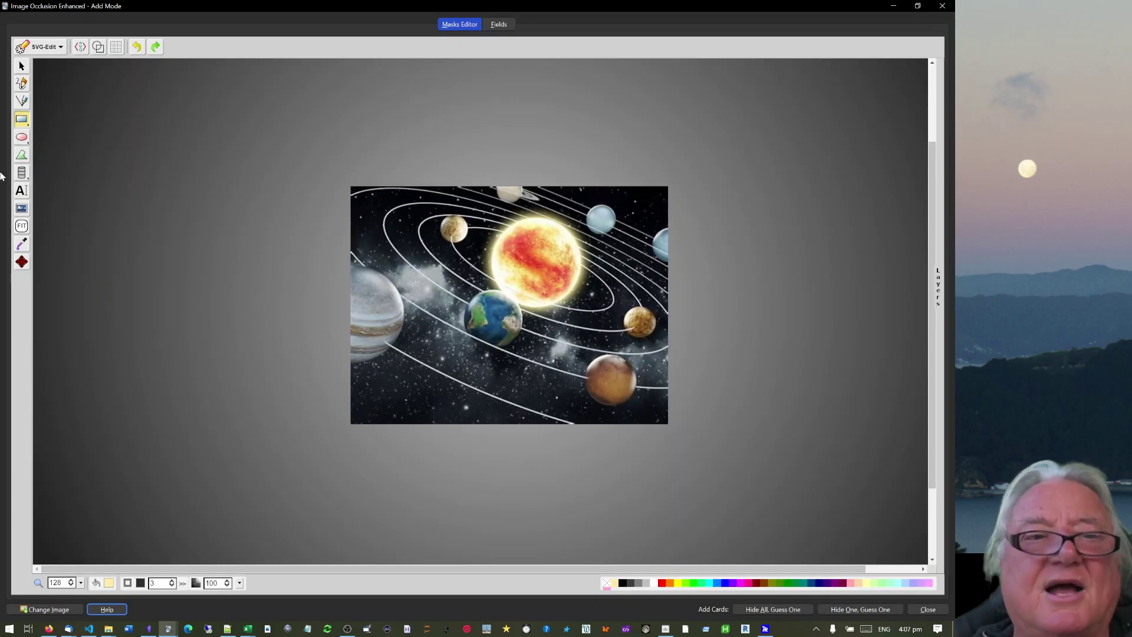
left_click(21, 226)
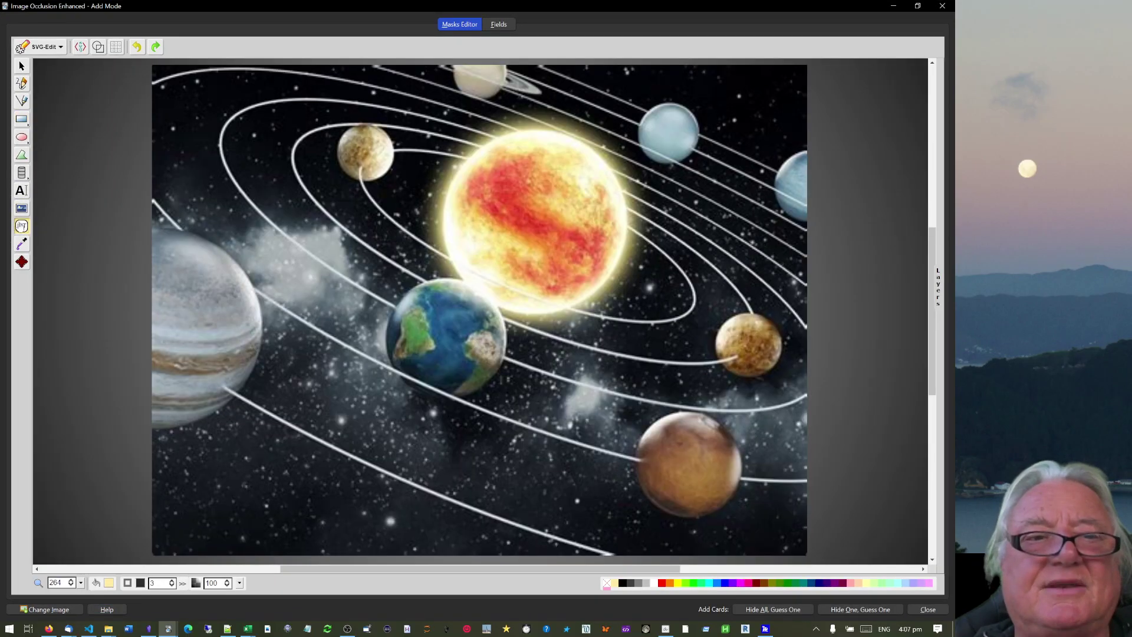
left_click(22, 119)
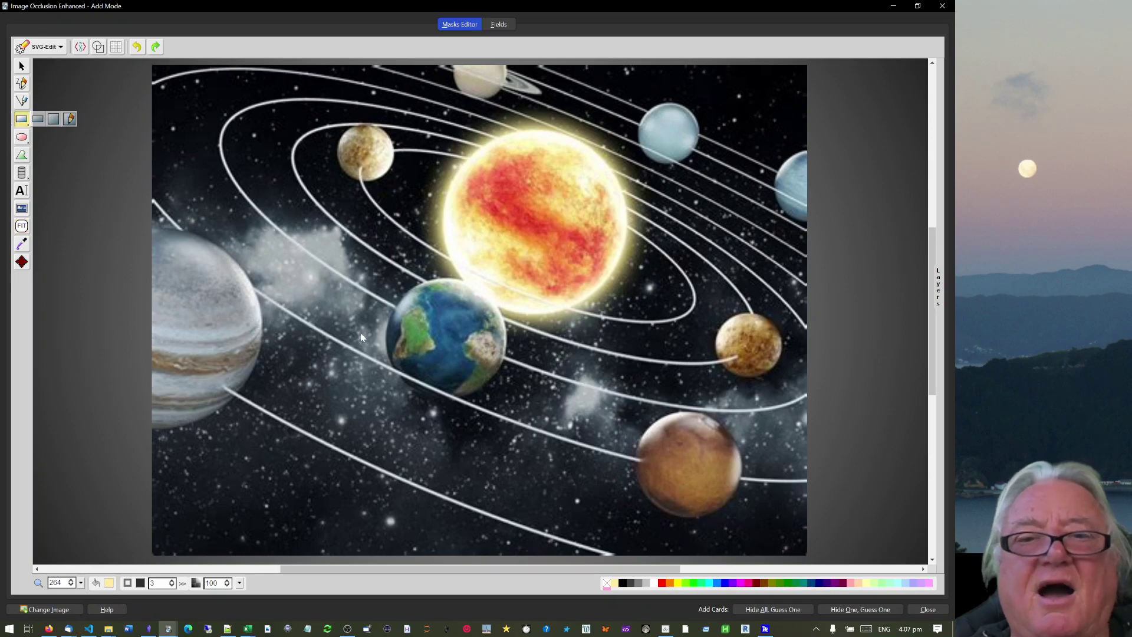
left_click_drag(357, 276, 510, 403)
left_click_drag(708, 302, 804, 391)
left_click_drag(329, 115, 406, 193)
- Draw an ellipse mask with radii about 41 by 47 and move it over the large brown planet
left_click(21, 138)
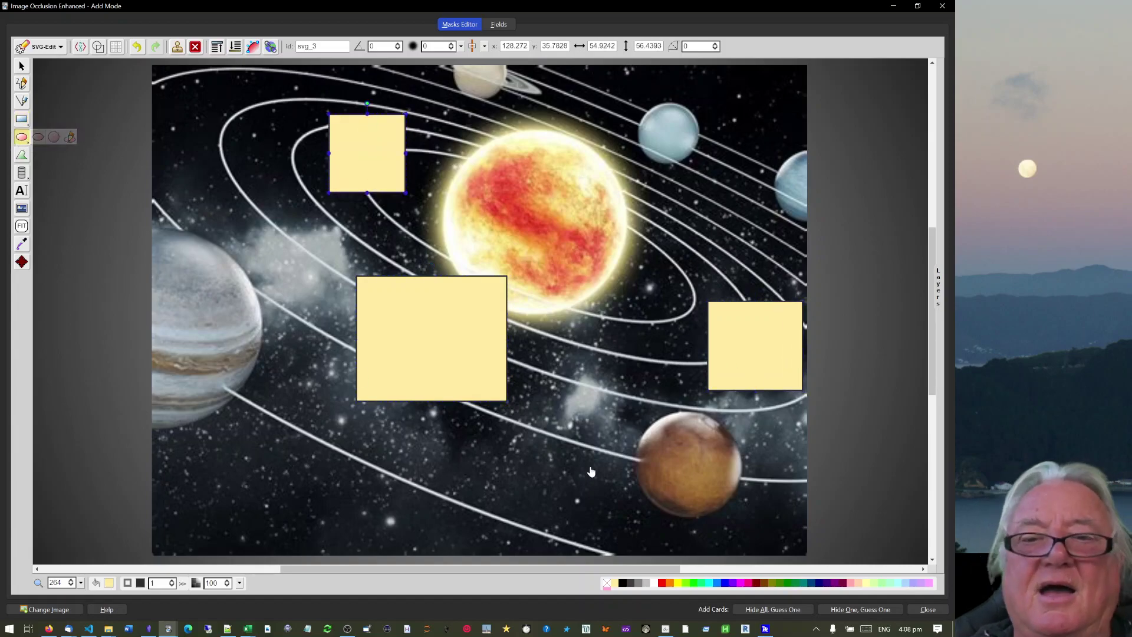
left_click_drag(609, 414, 751, 512)
left_click_drag(726, 473, 667, 479)
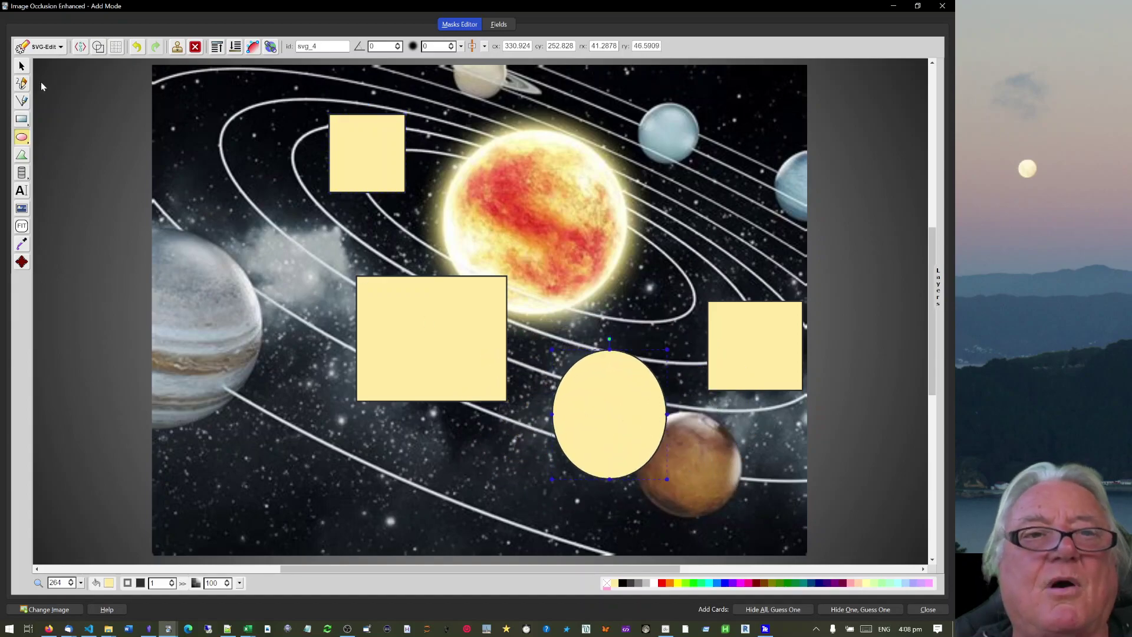
left_click(22, 66)
left_click_drag(602, 416, 680, 469)
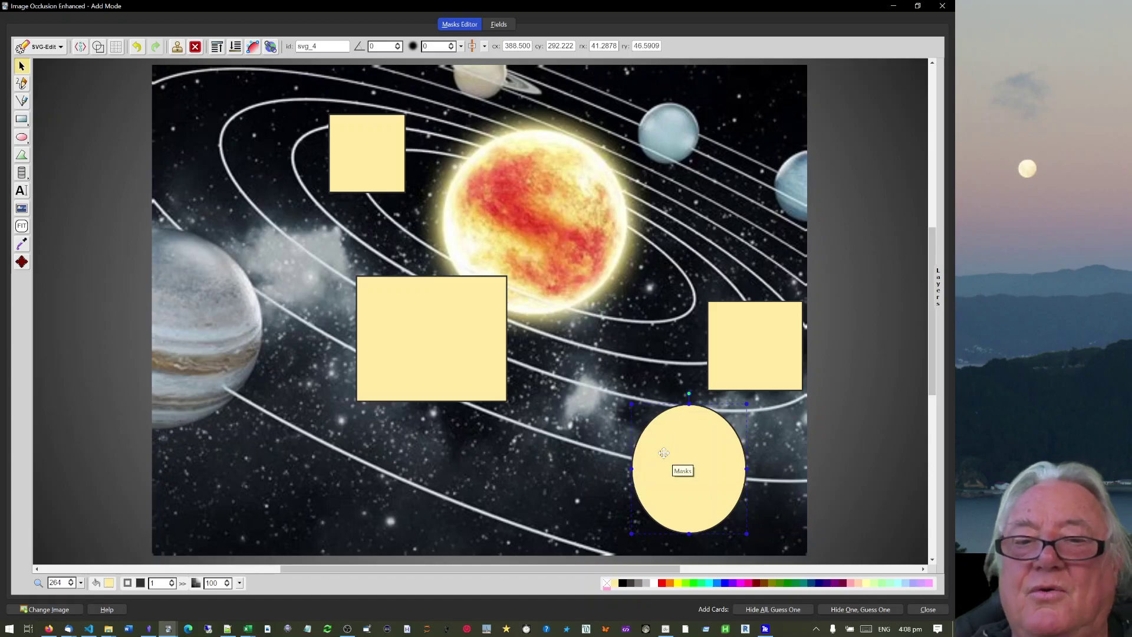
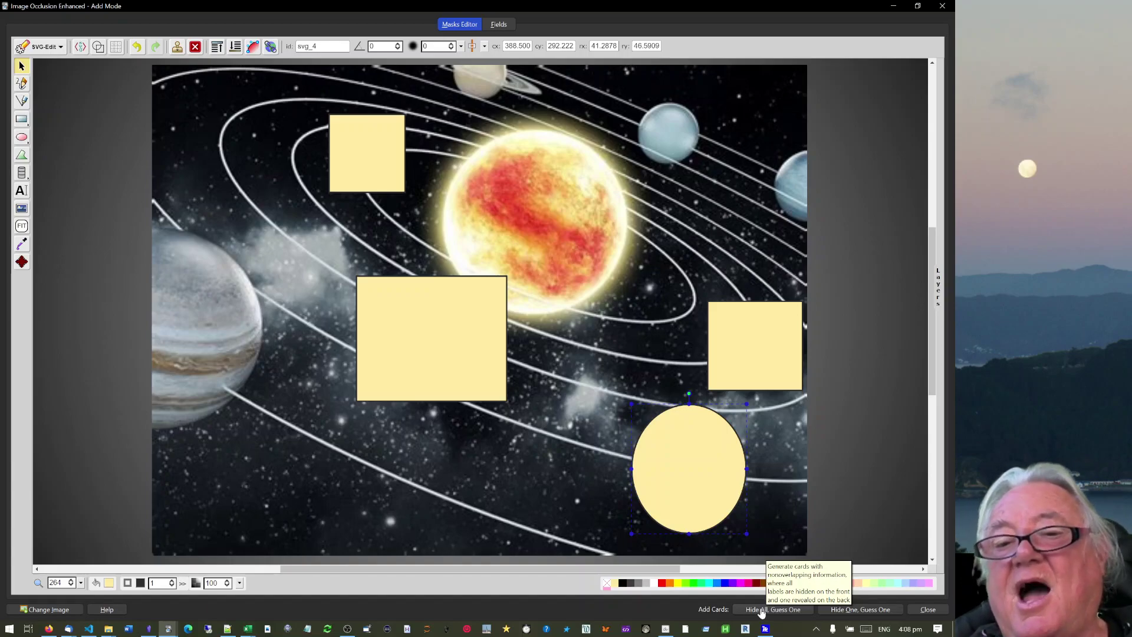
- Generate the occlusion cards with Hide All, Guess One and close the mask editor
left_click(761, 611)
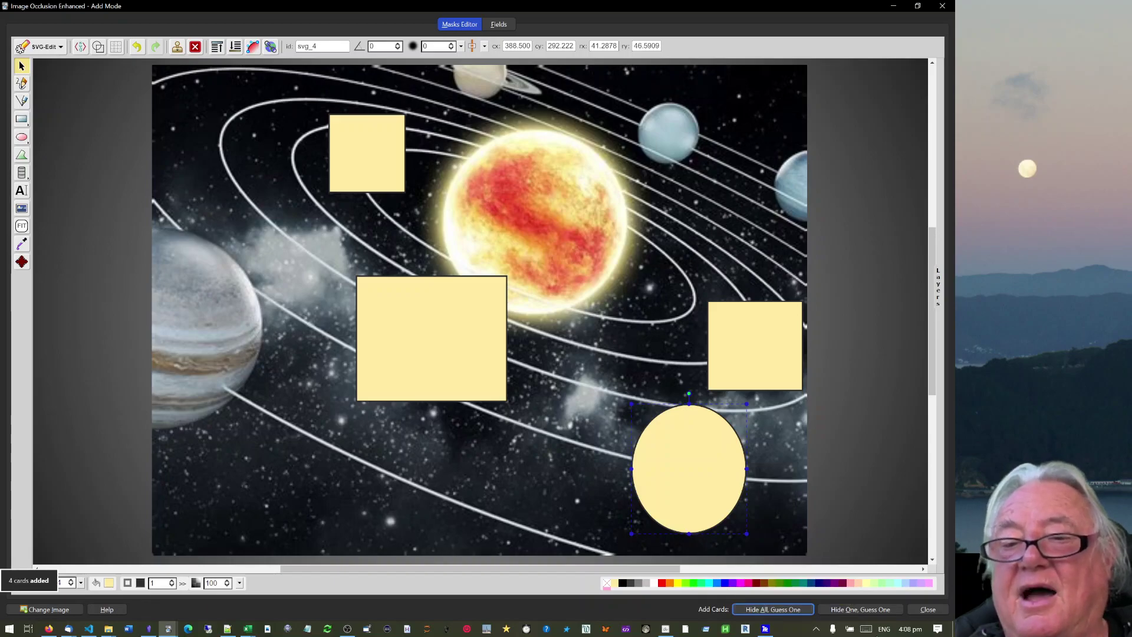
left_click(930, 611)
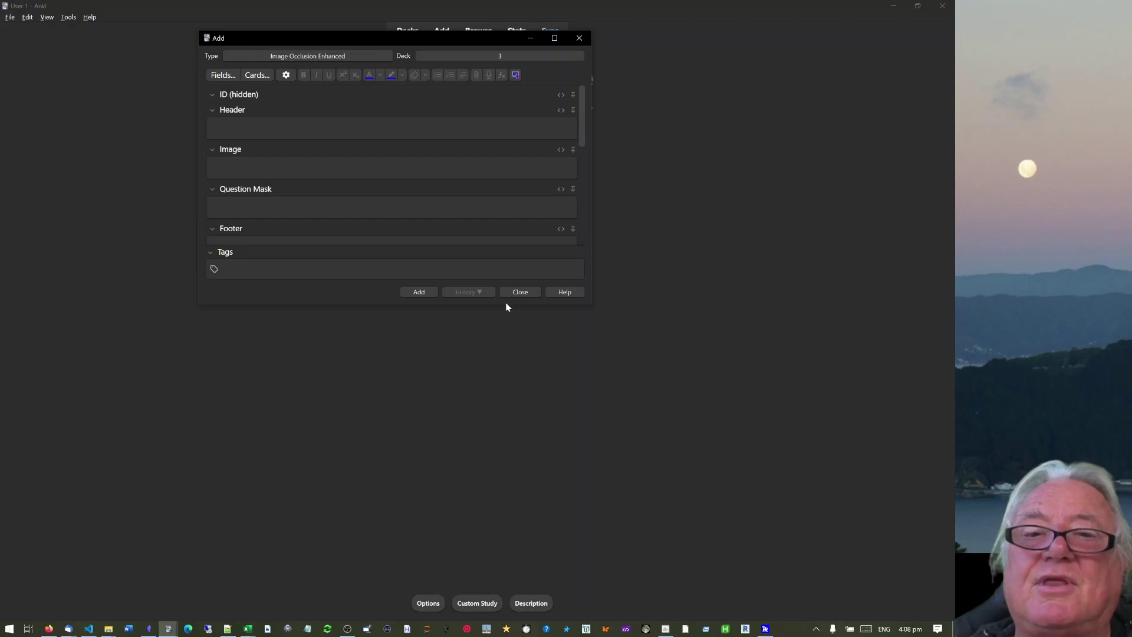
left_click(421, 293)
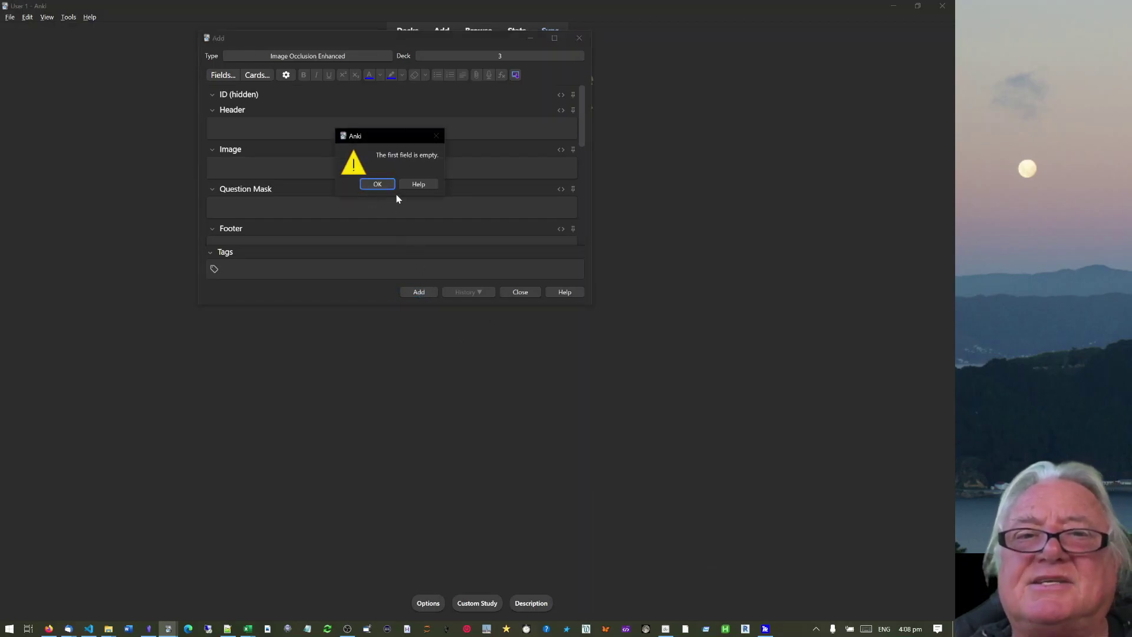
left_click(377, 185)
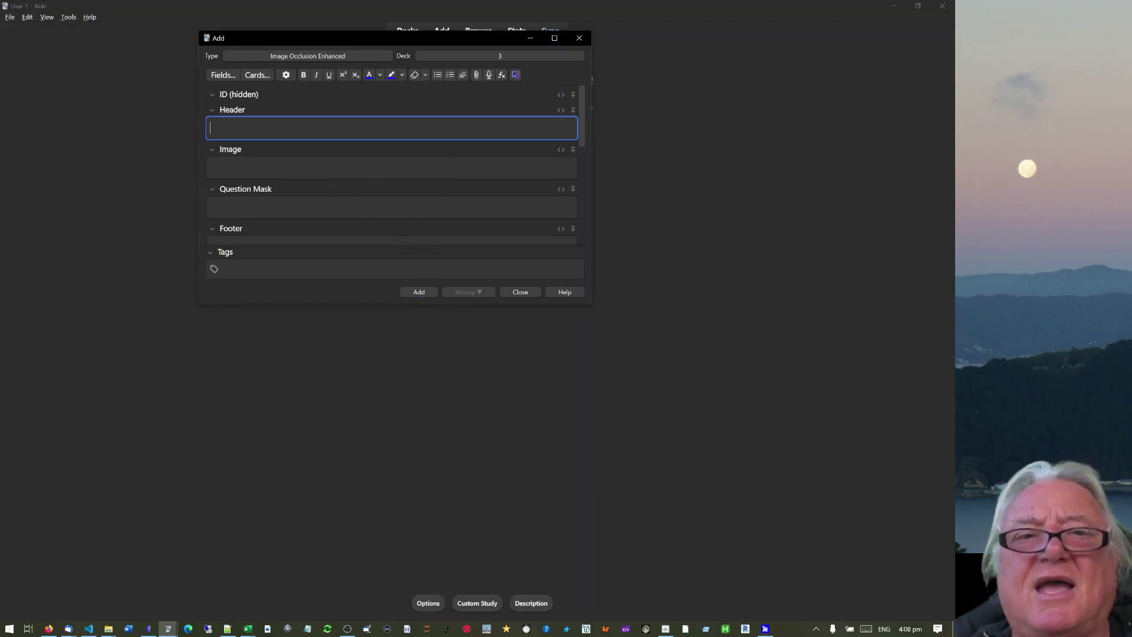
type("xbvncbjmvn,bm")
left_click(415, 297)
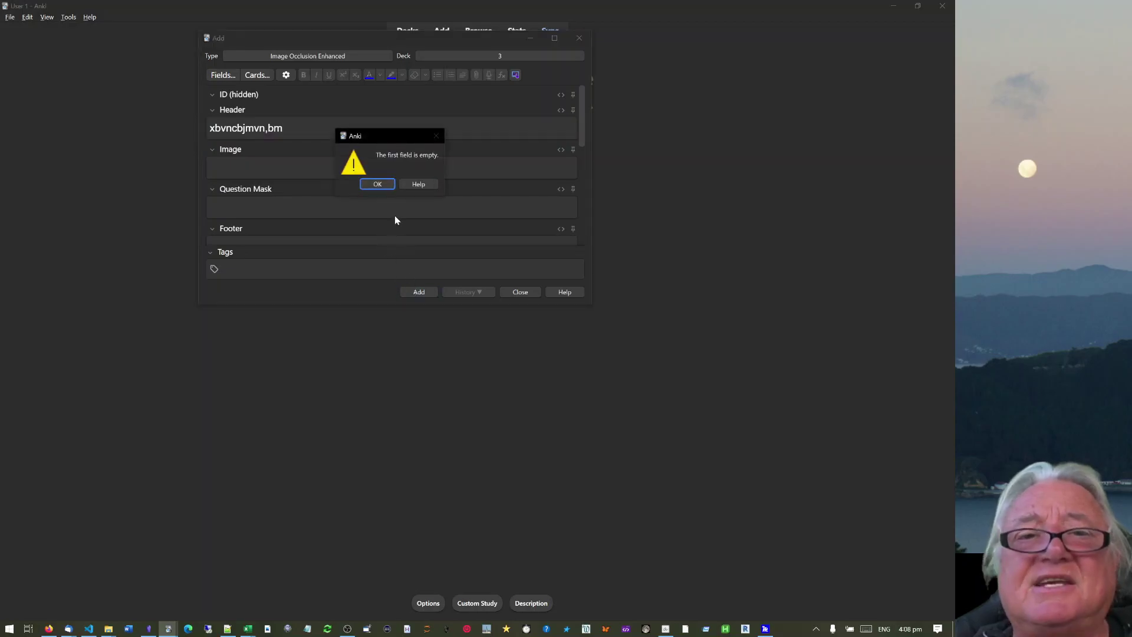
left_click(375, 185)
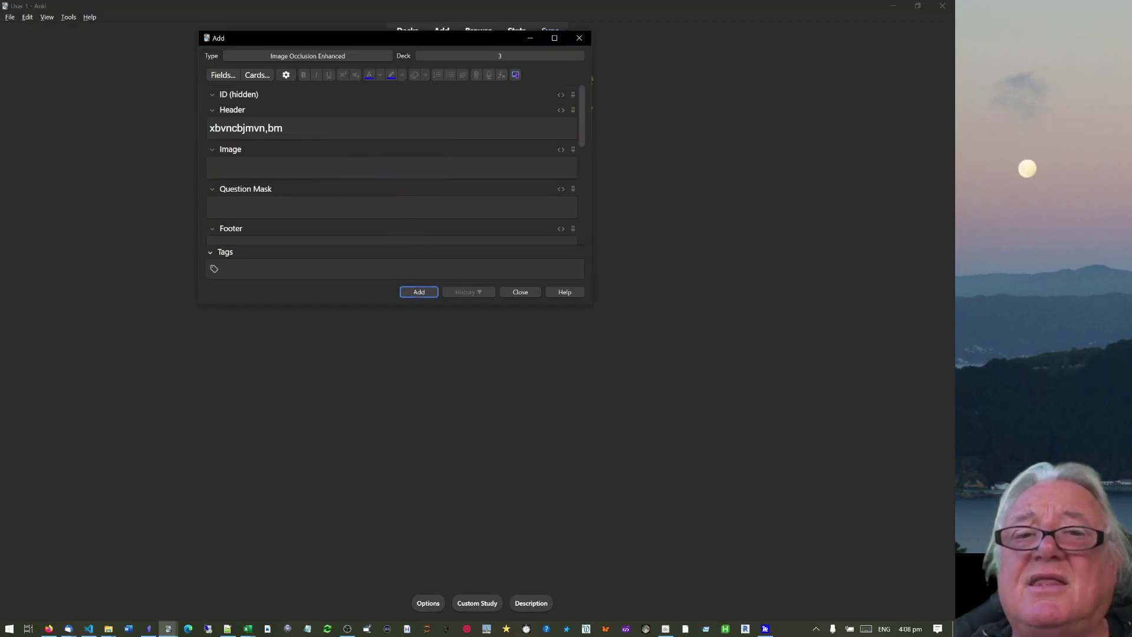
- Close the Add window, discarding its current input, and open deck 3 from the deck list
left_click(525, 293)
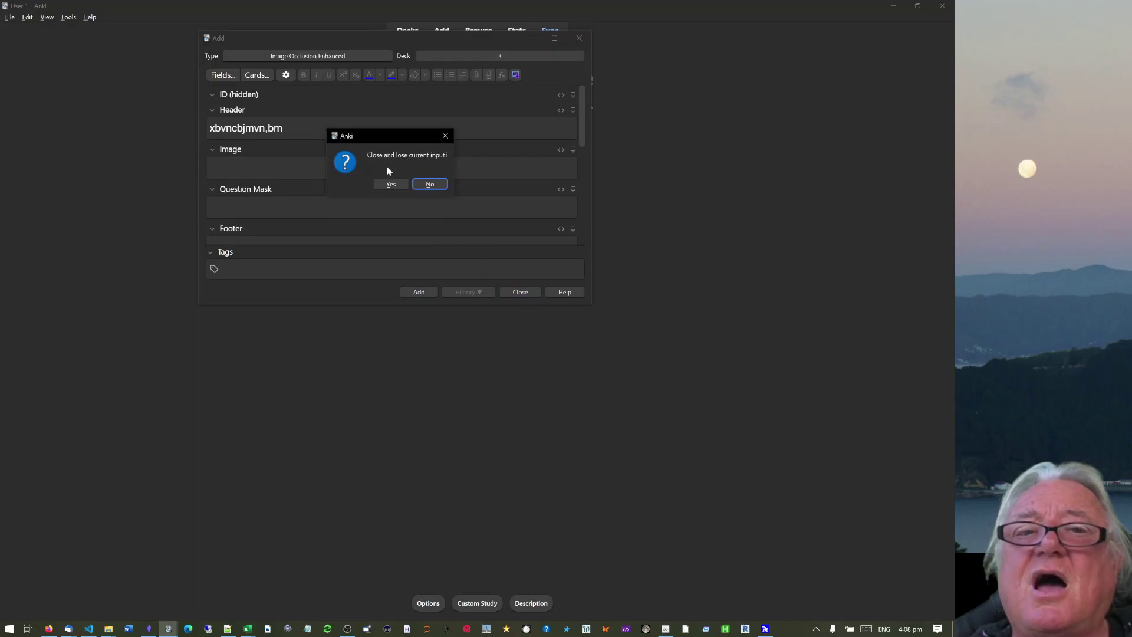
left_click(391, 184)
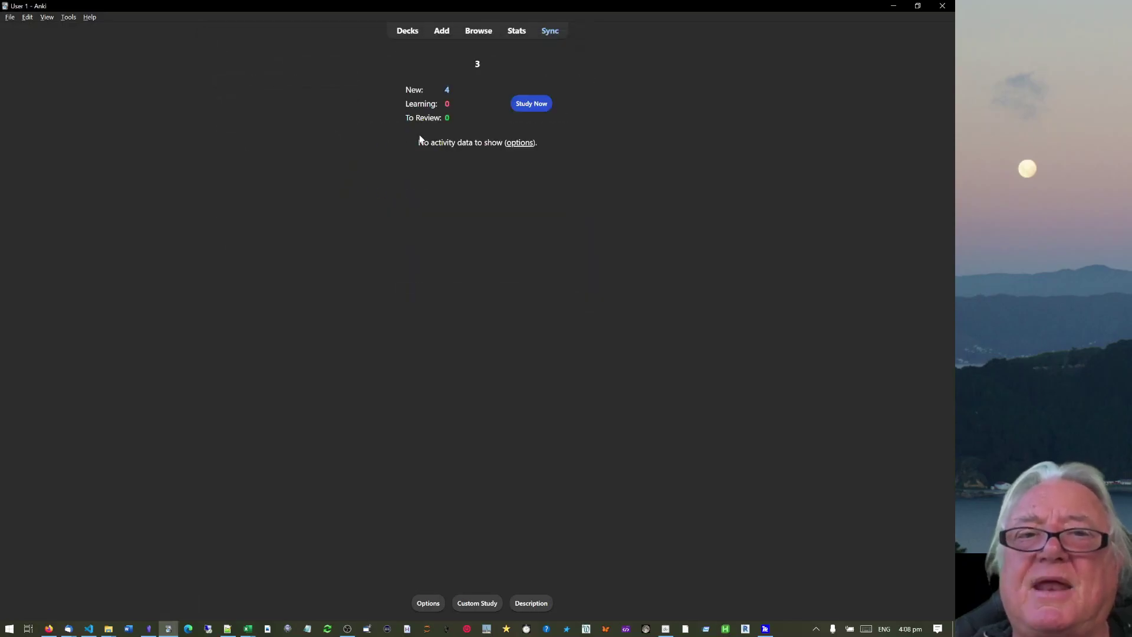
left_click(408, 32)
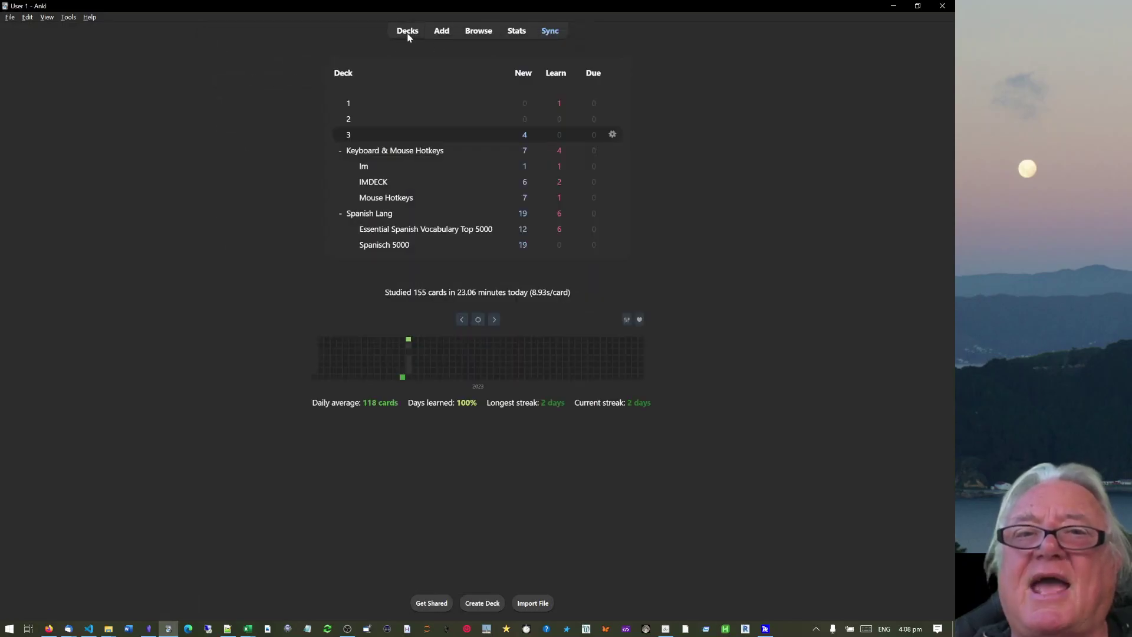
left_click(349, 136)
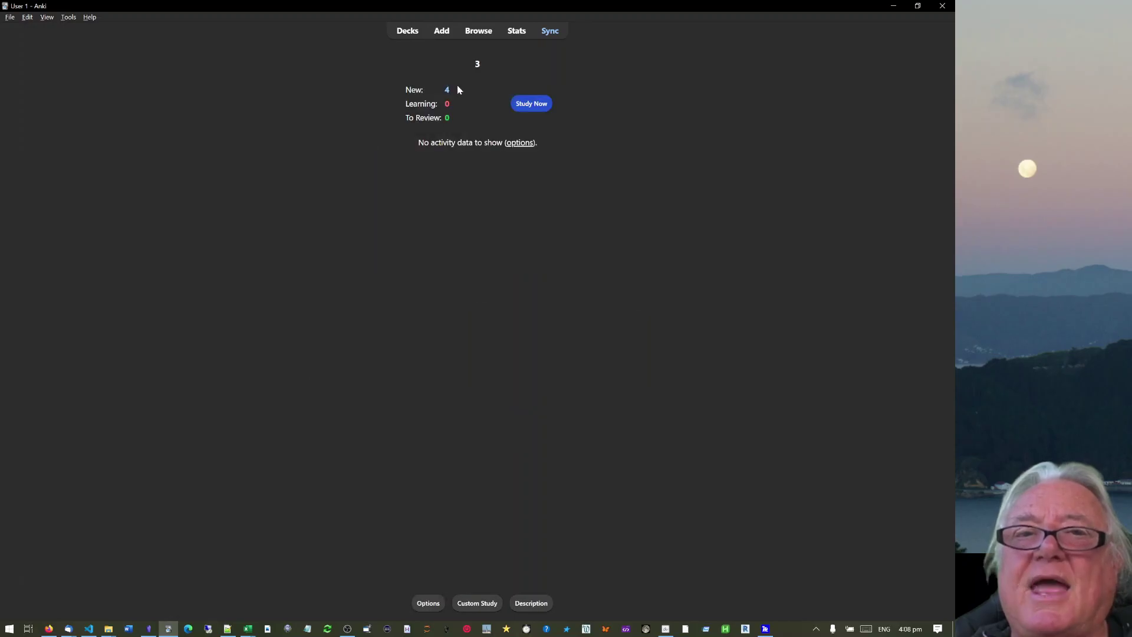
- Browse the cards of deck 3 and enter "Earth" in the Remarks of the first IO Card
left_click(478, 35)
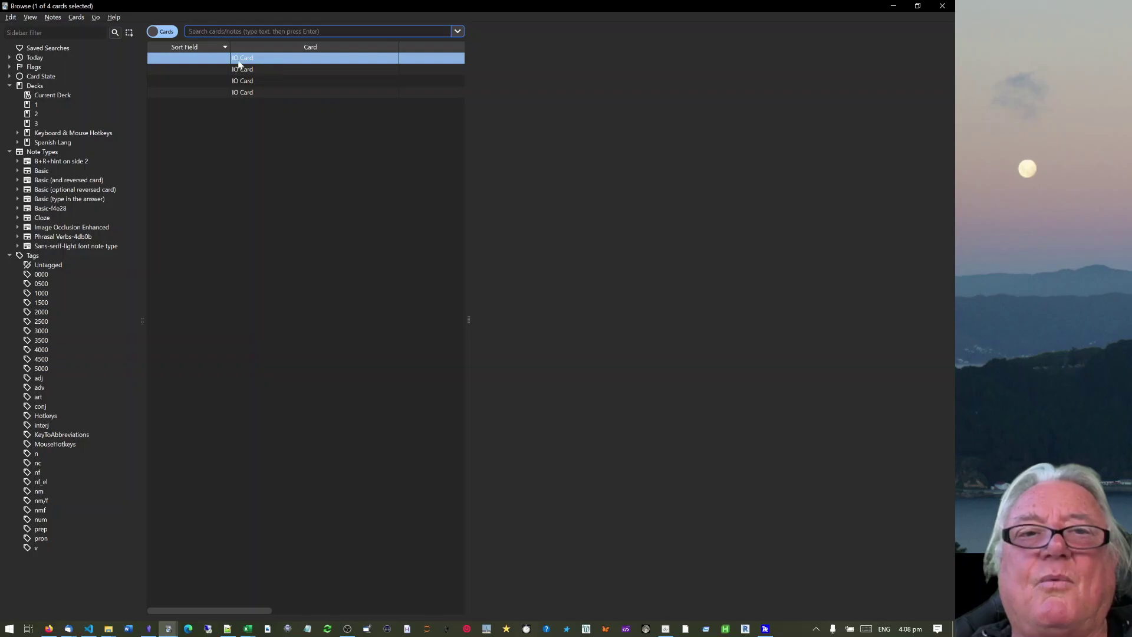
left_click(243, 58)
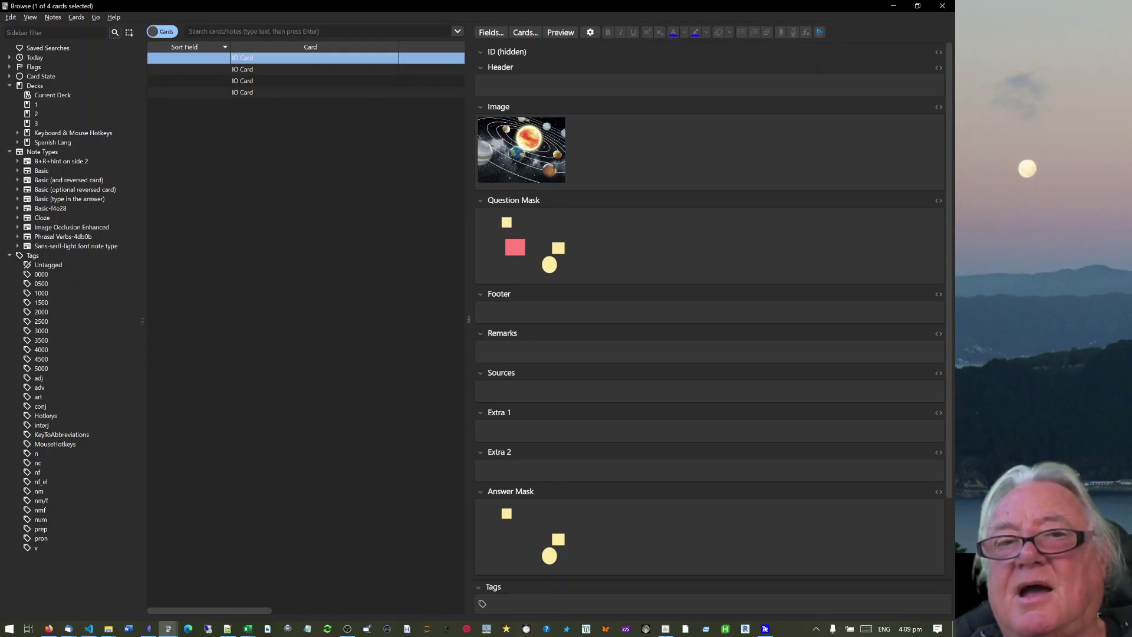
left_click(709, 352)
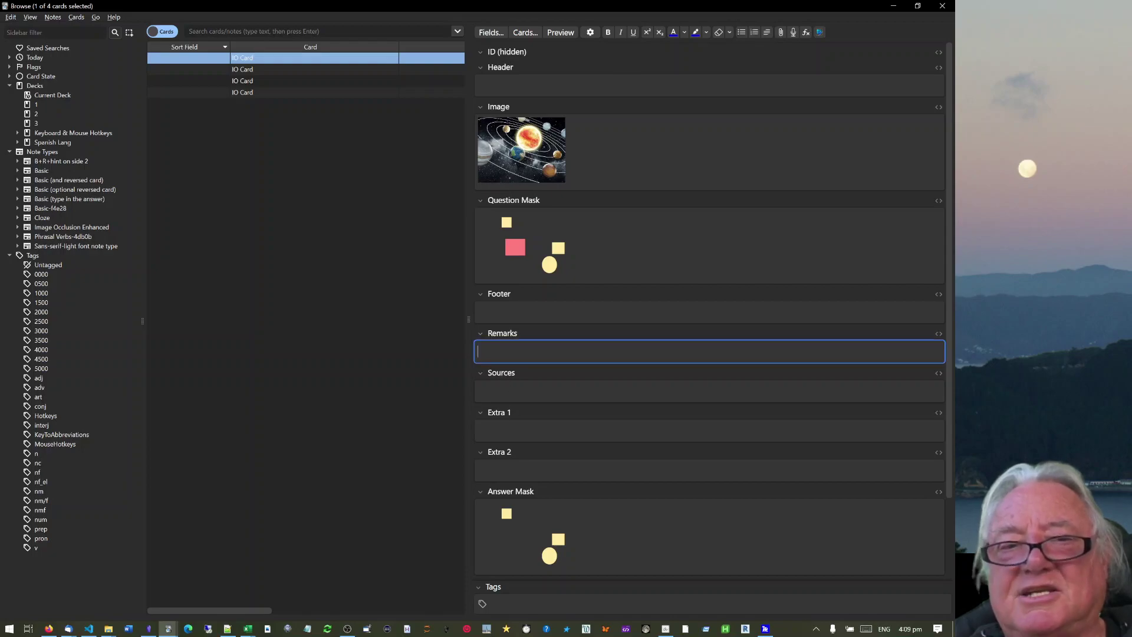
type("Earth")
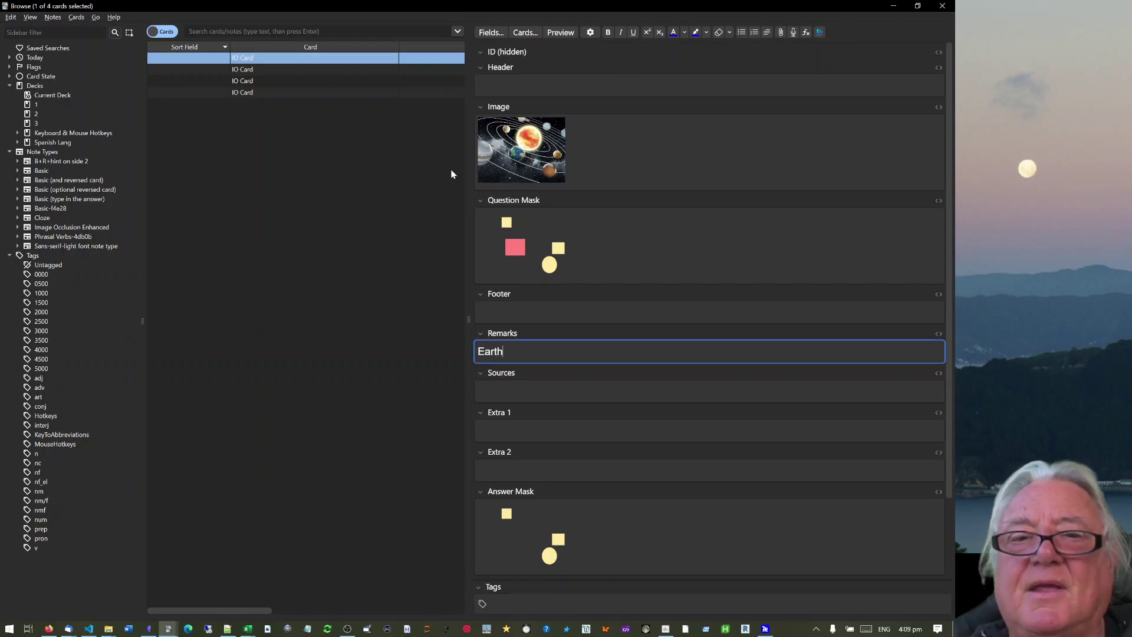
- Enter "Venus" in the Remarks of the second IO Card
left_click(261, 70)
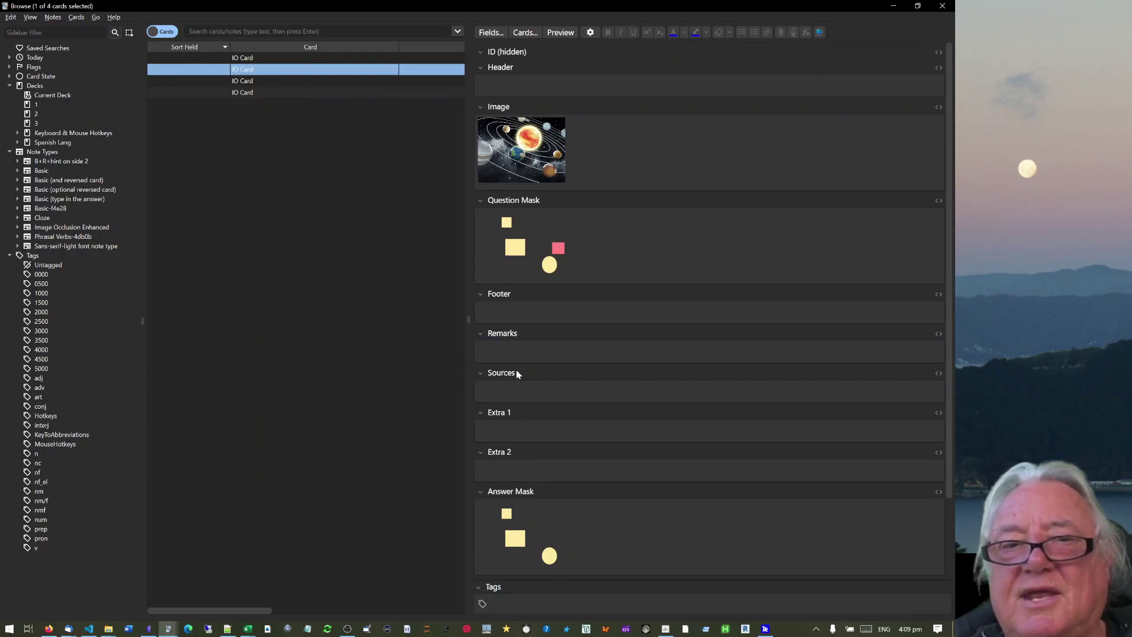
left_click(489, 351)
type("Ven")
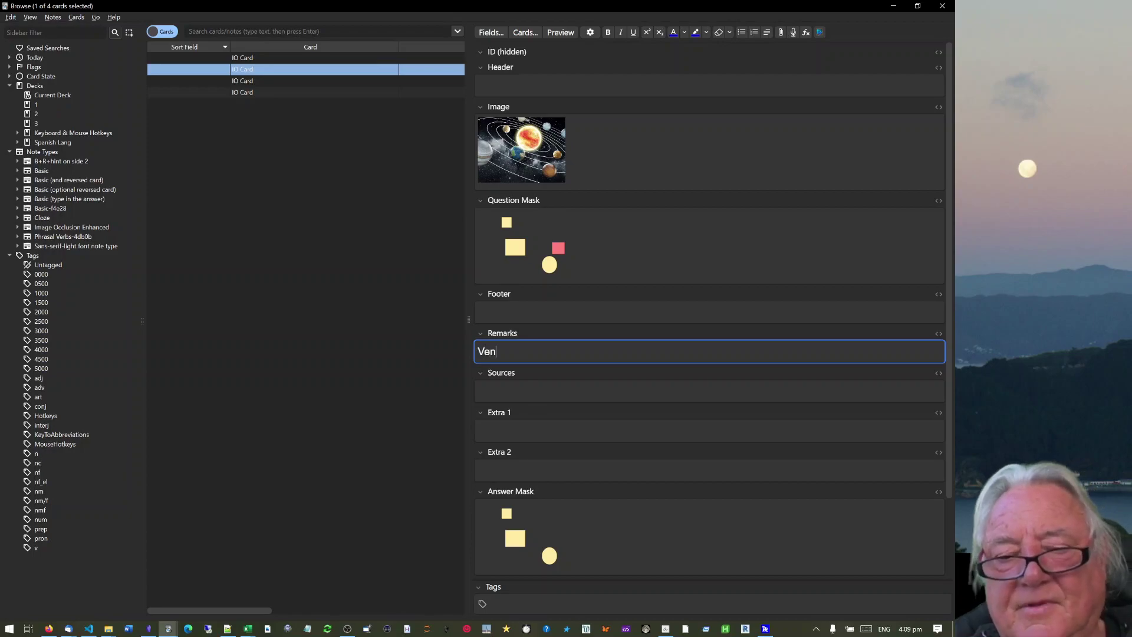
type("us")
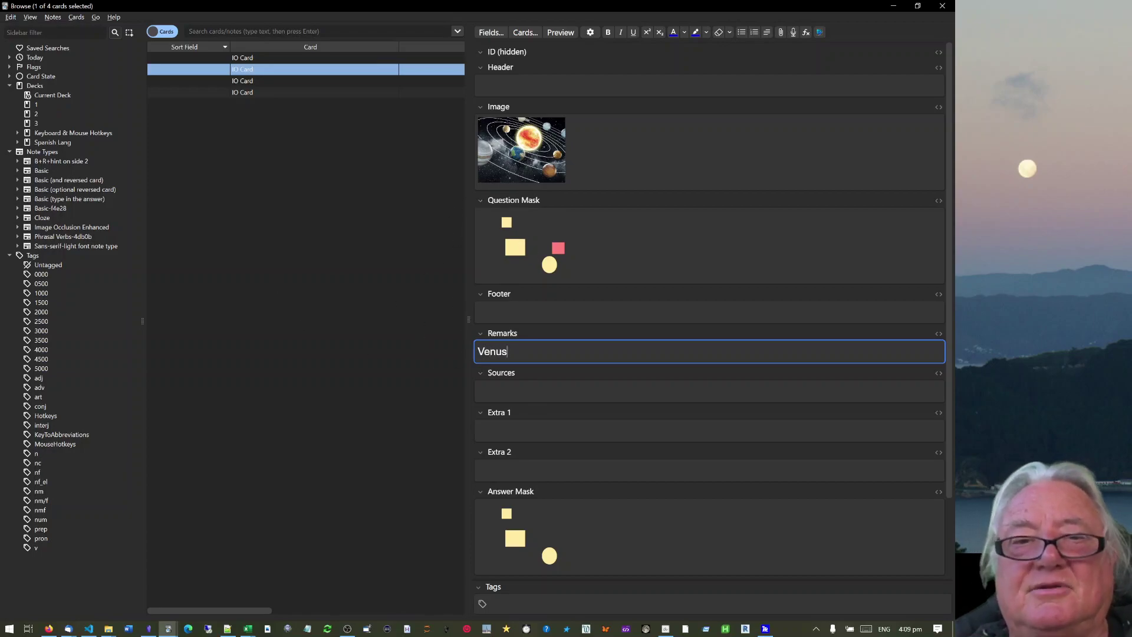
- Enter "Mercury" in the Remarks of the third IO Card
left_click(247, 84)
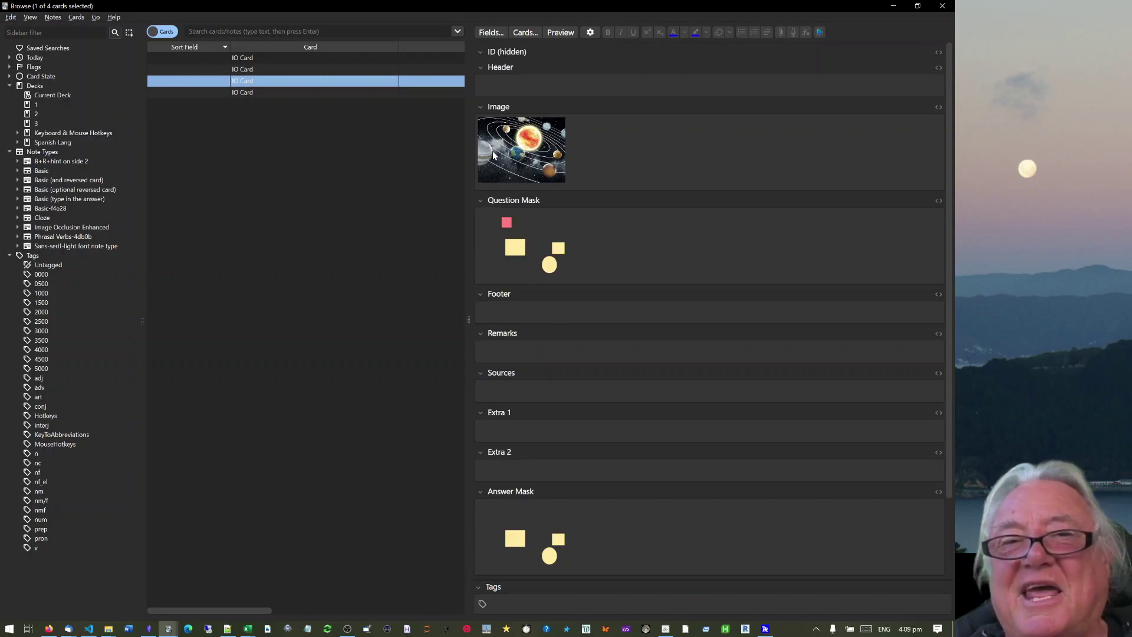
left_click(512, 351)
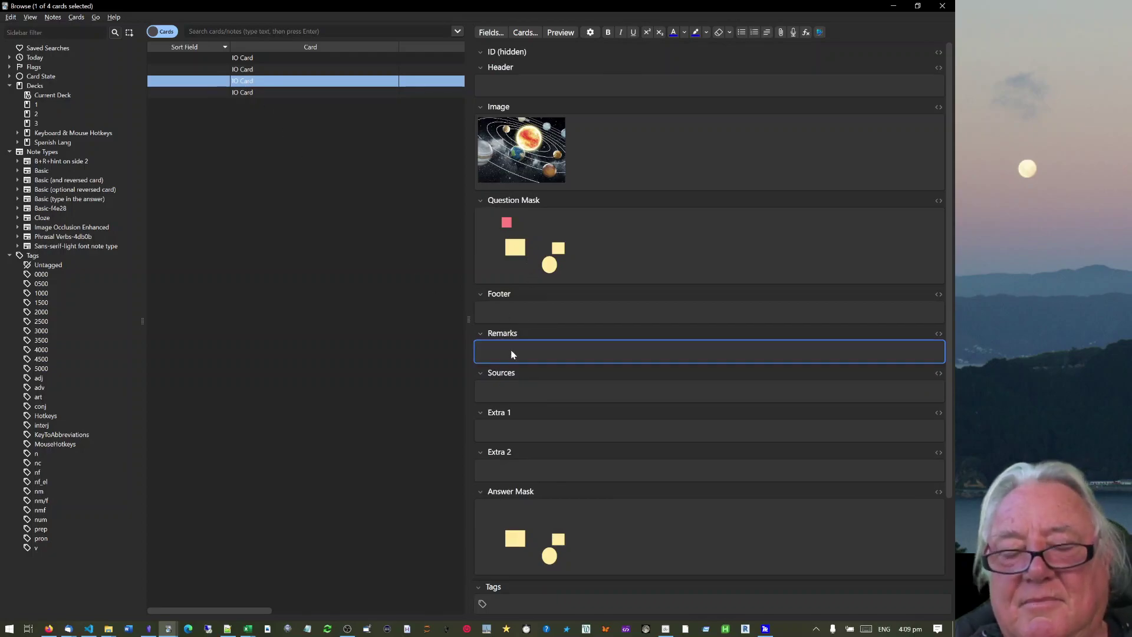
type("Mercury")
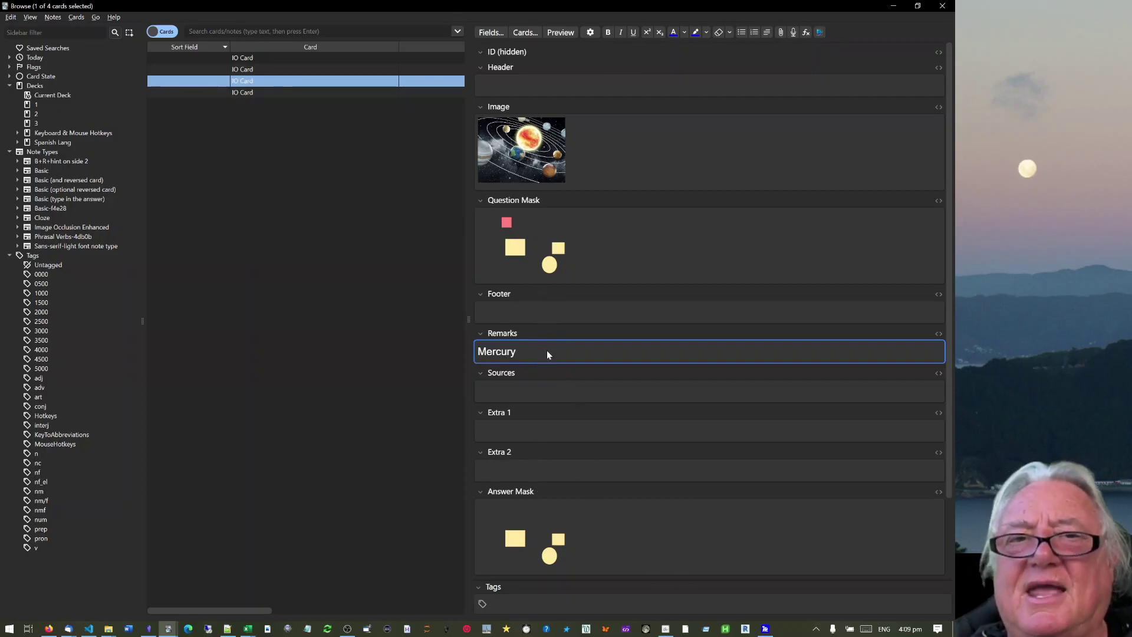
- Enter "Mars" in the Remarks of the fourth IO Card and close the card browser
left_click(256, 94)
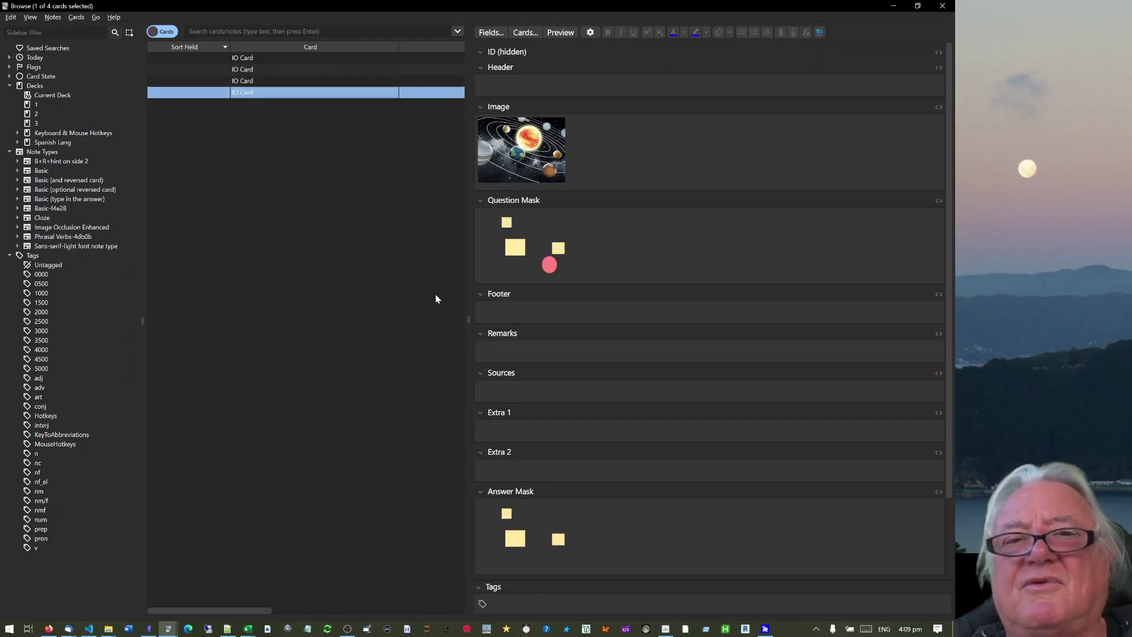
left_click(524, 352)
type("Mars")
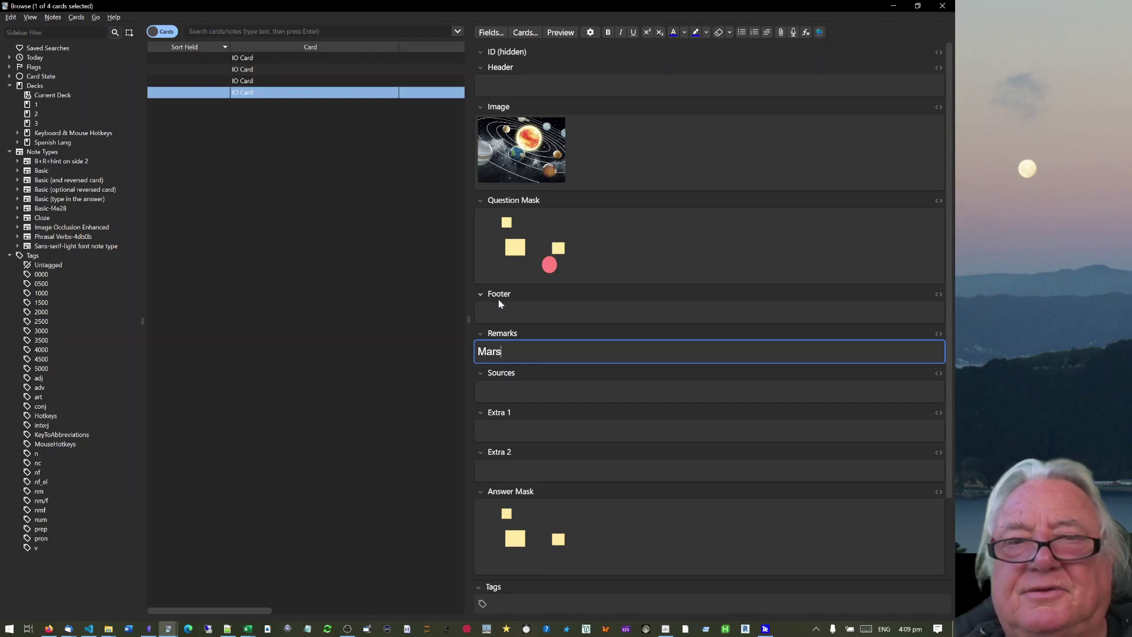
left_click(315, 198)
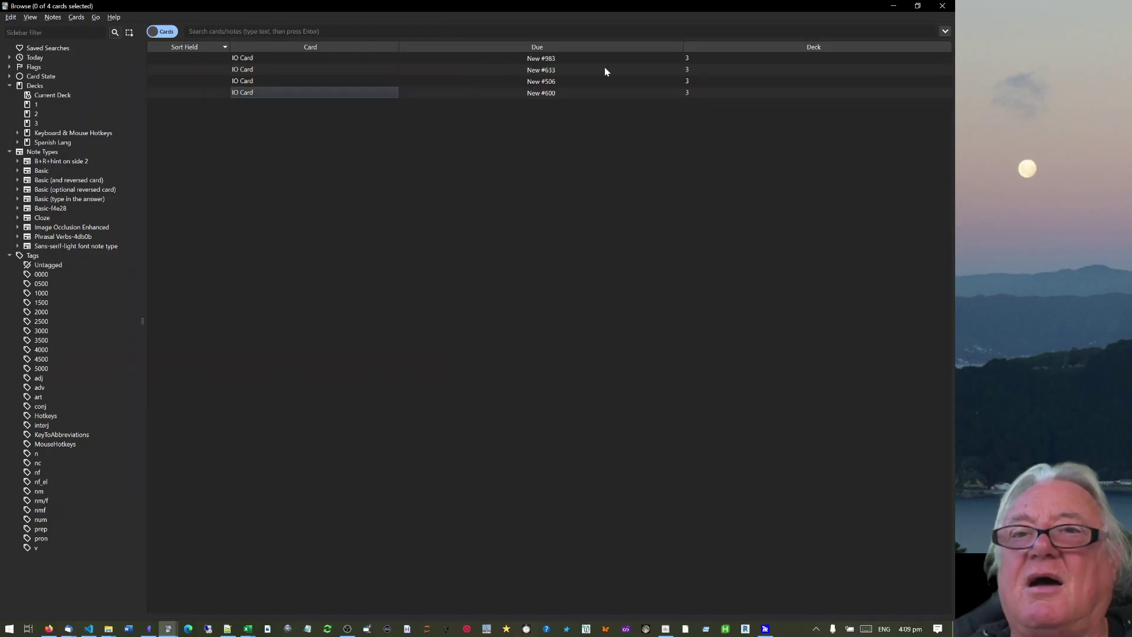
left_click(942, 6)
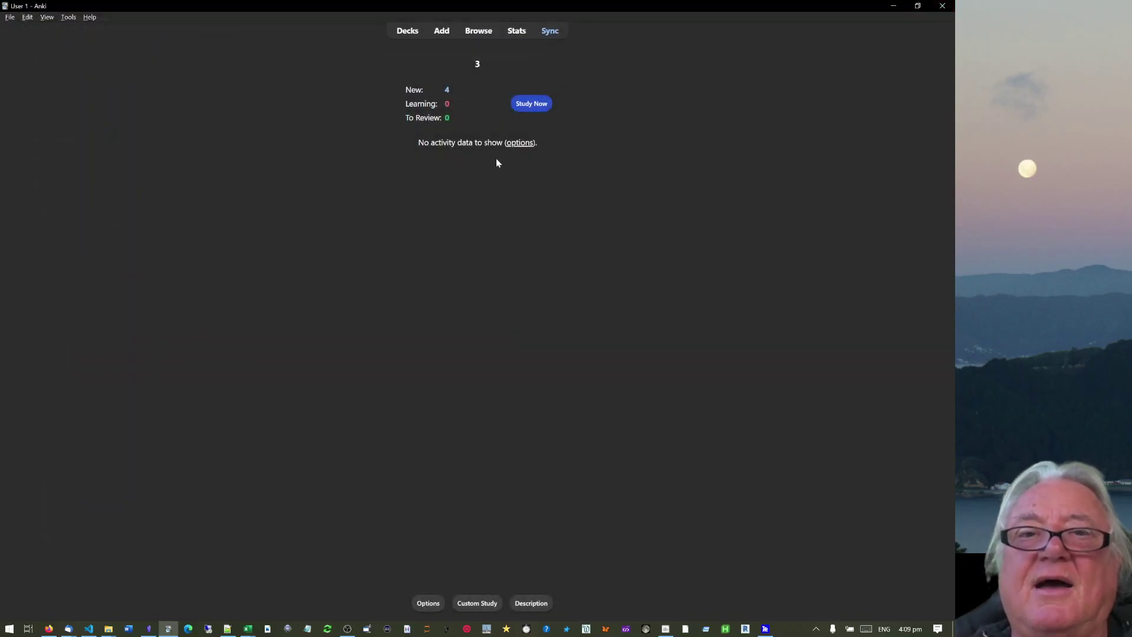
- Study deck 3: reveal the first card's answer, rate it Good, and reveal the second card's answer
left_click(532, 105)
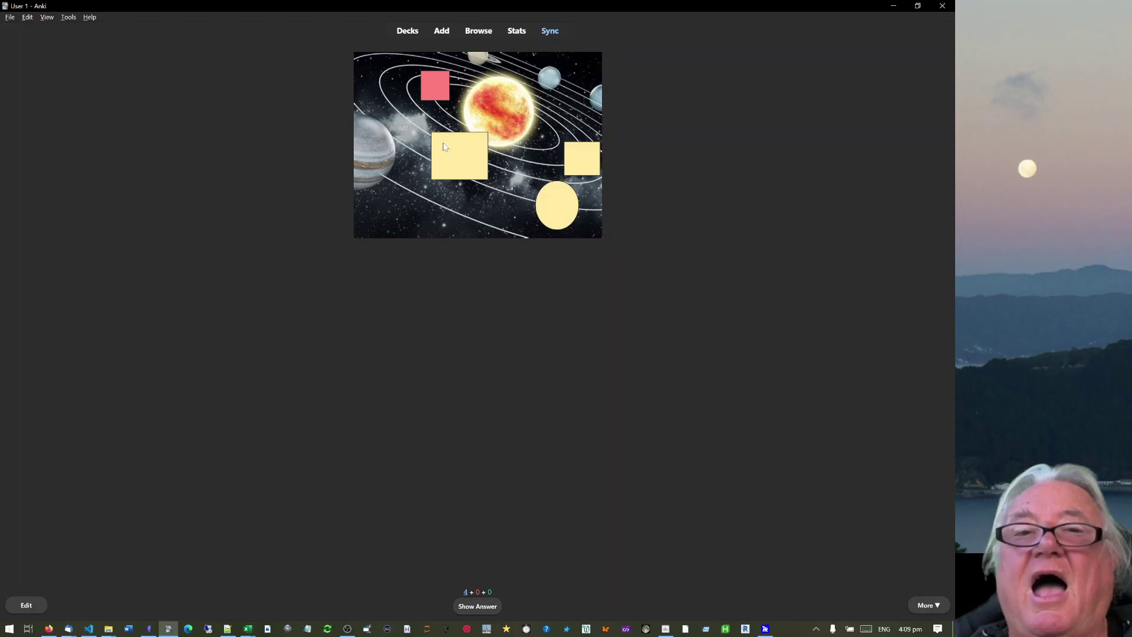
left_click(483, 611)
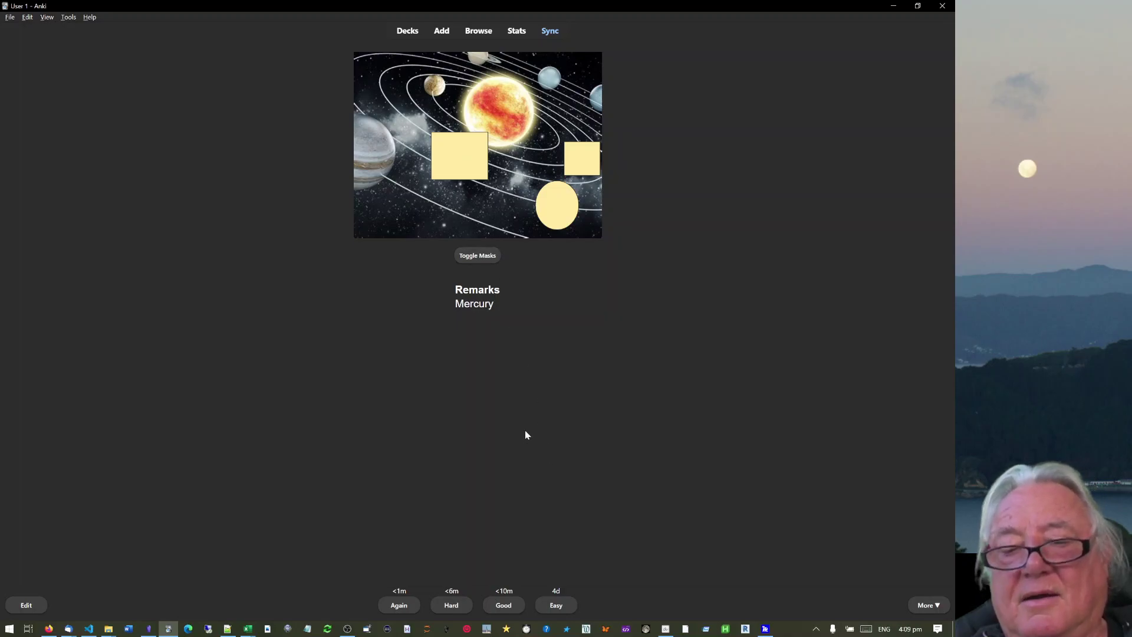
key("space")
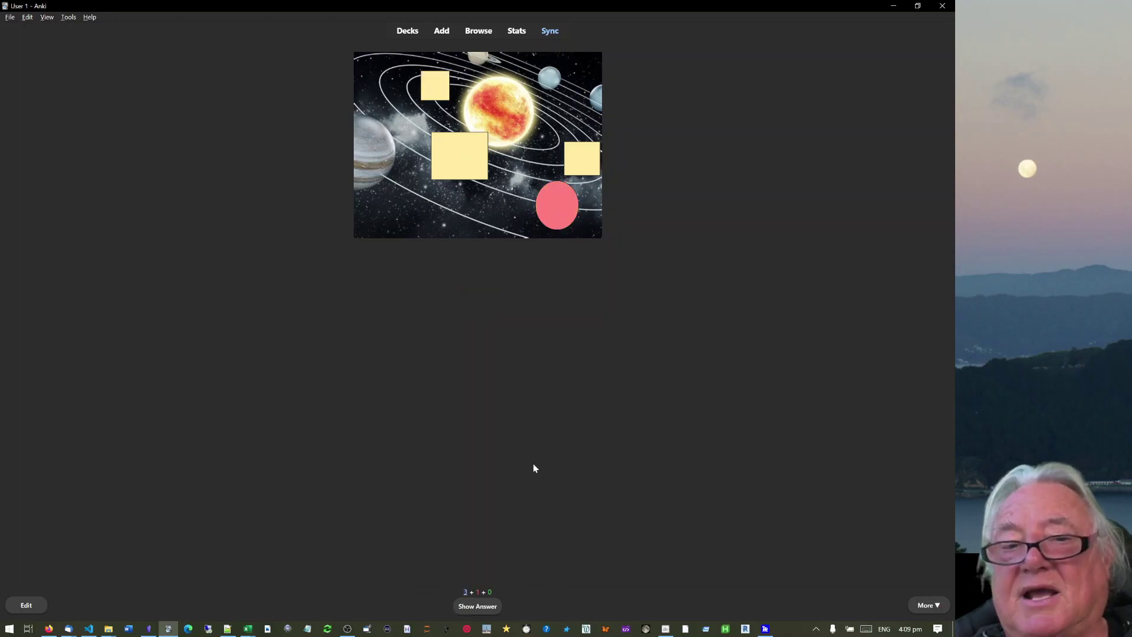
left_click(475, 610)
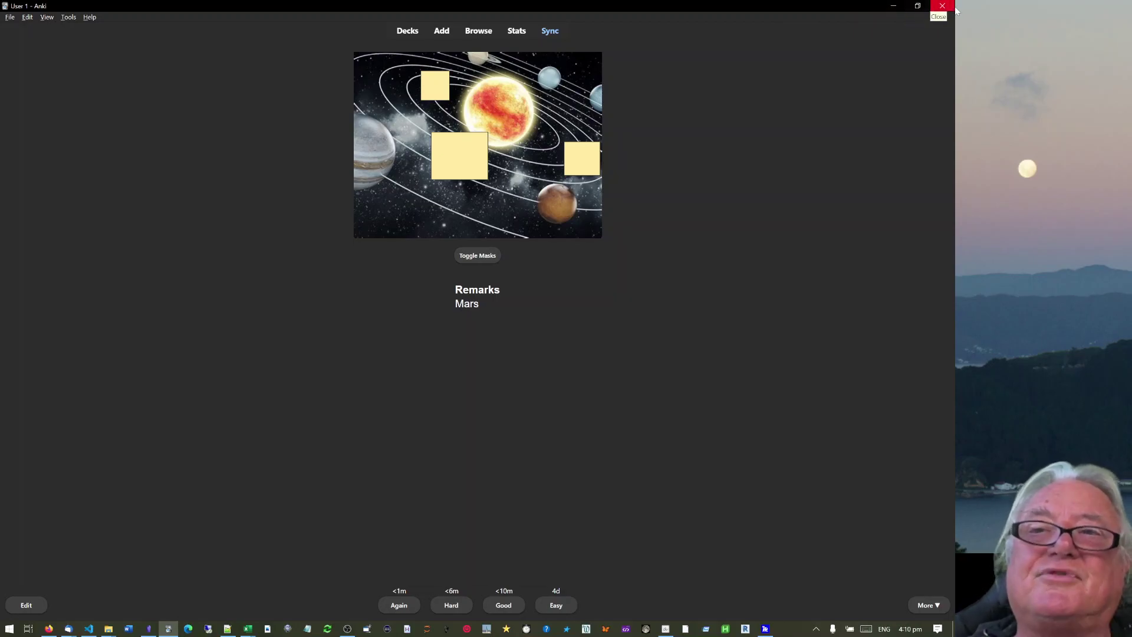
- Leave deck 3's review, open deck 1 for study, and return to the deck list
left_click(406, 35)
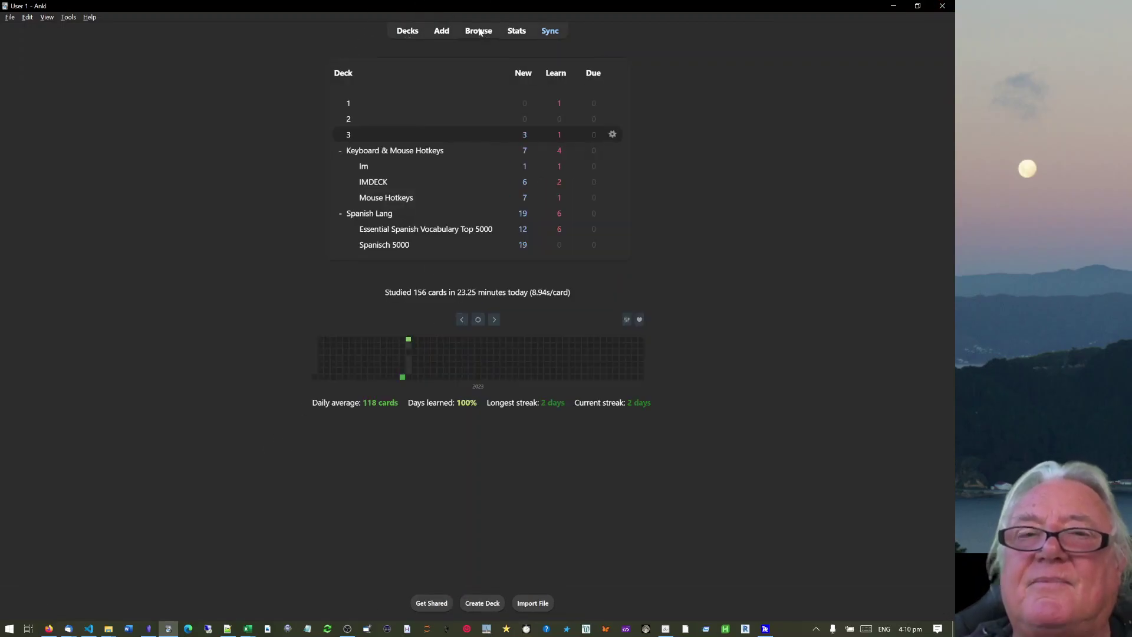
left_click(351, 105)
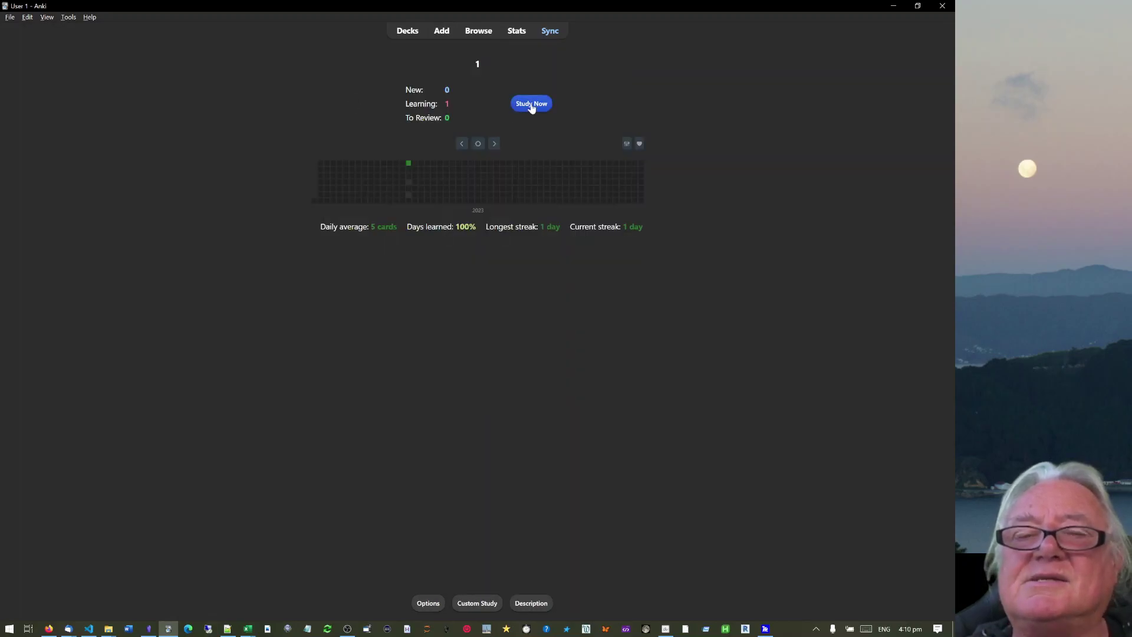
left_click(532, 105)
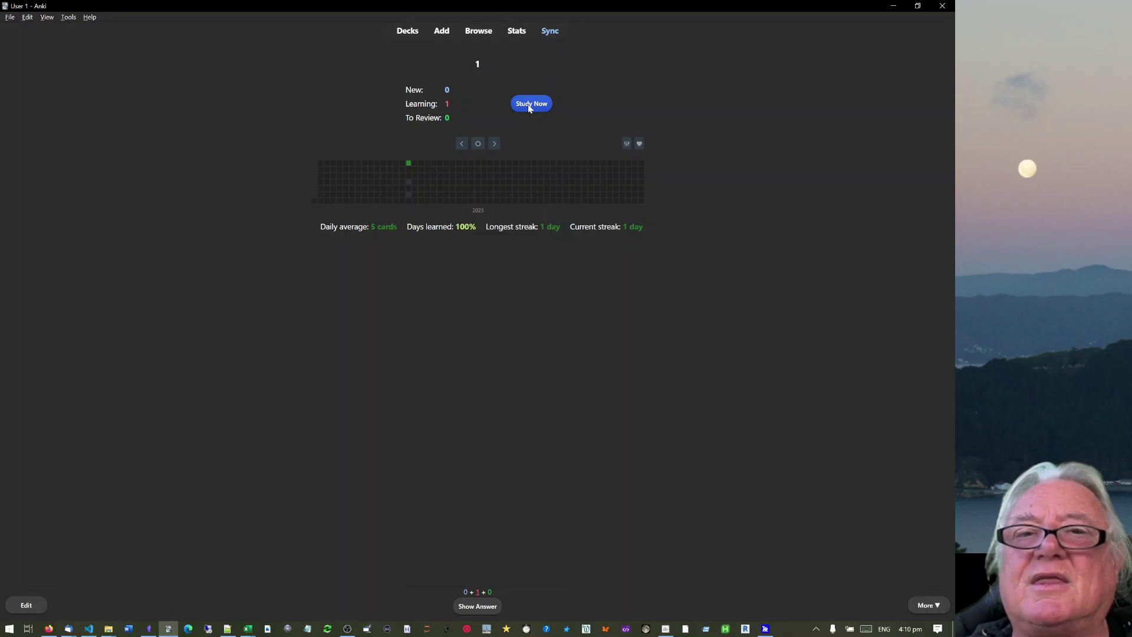
left_click(406, 35)
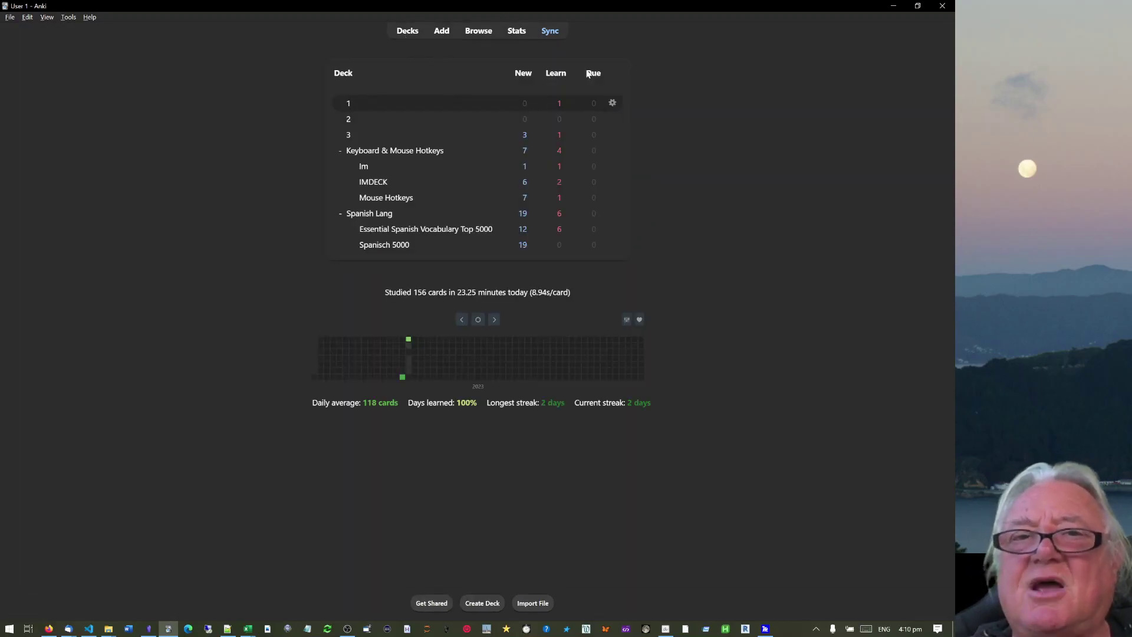
- Start a new note and create a deck named 4 as its destination
left_click(442, 32)
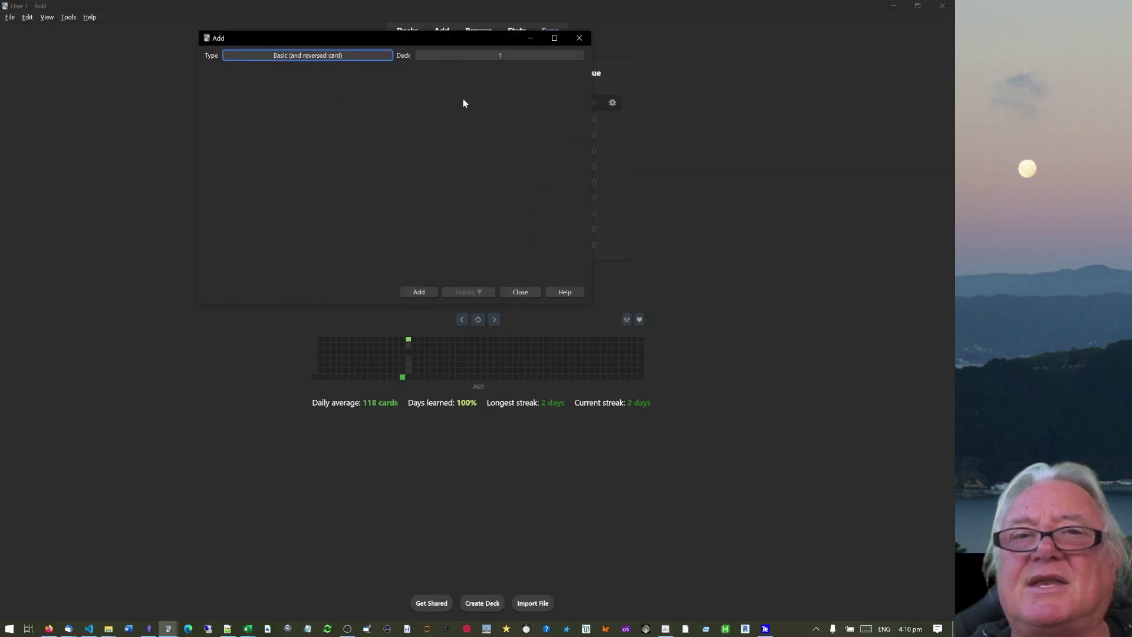
left_click(493, 59)
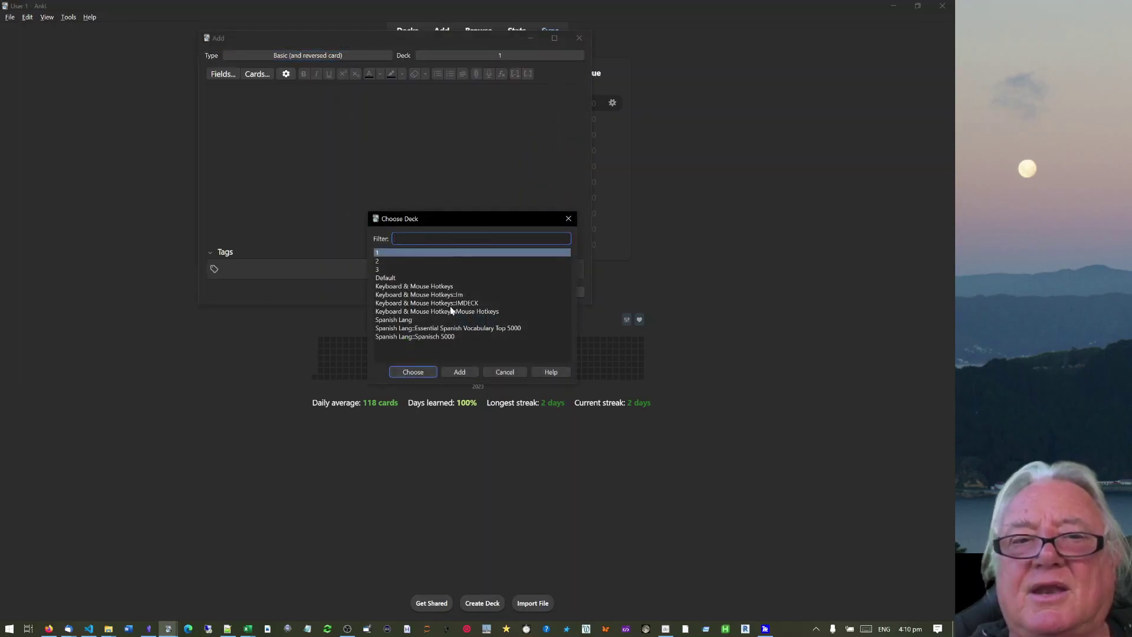
left_click(466, 374)
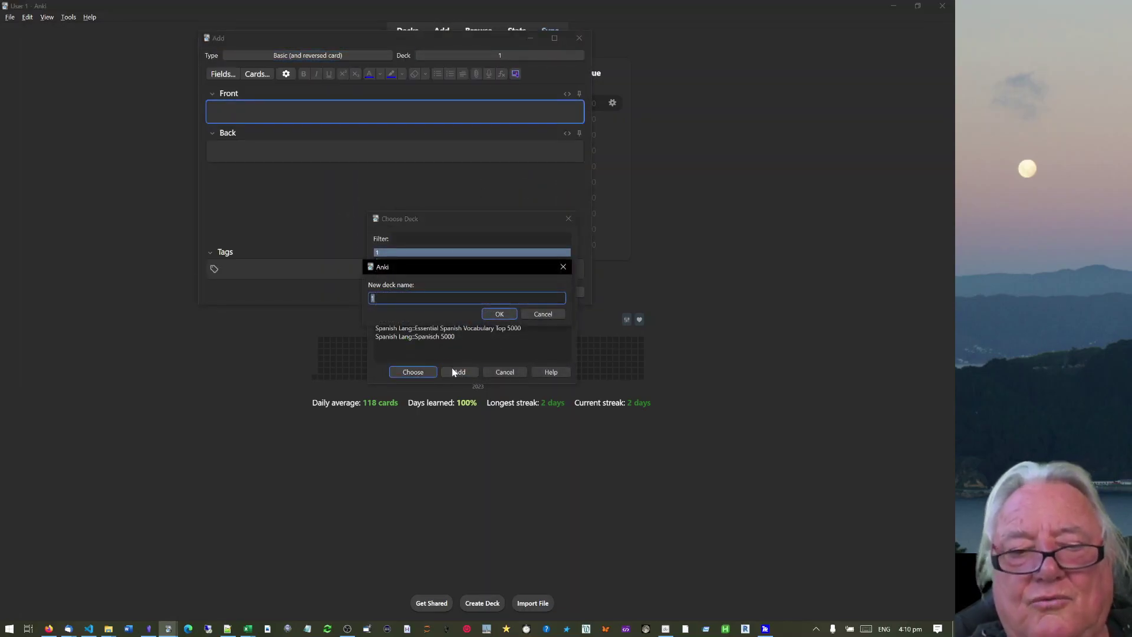
type("4")
left_click(494, 313)
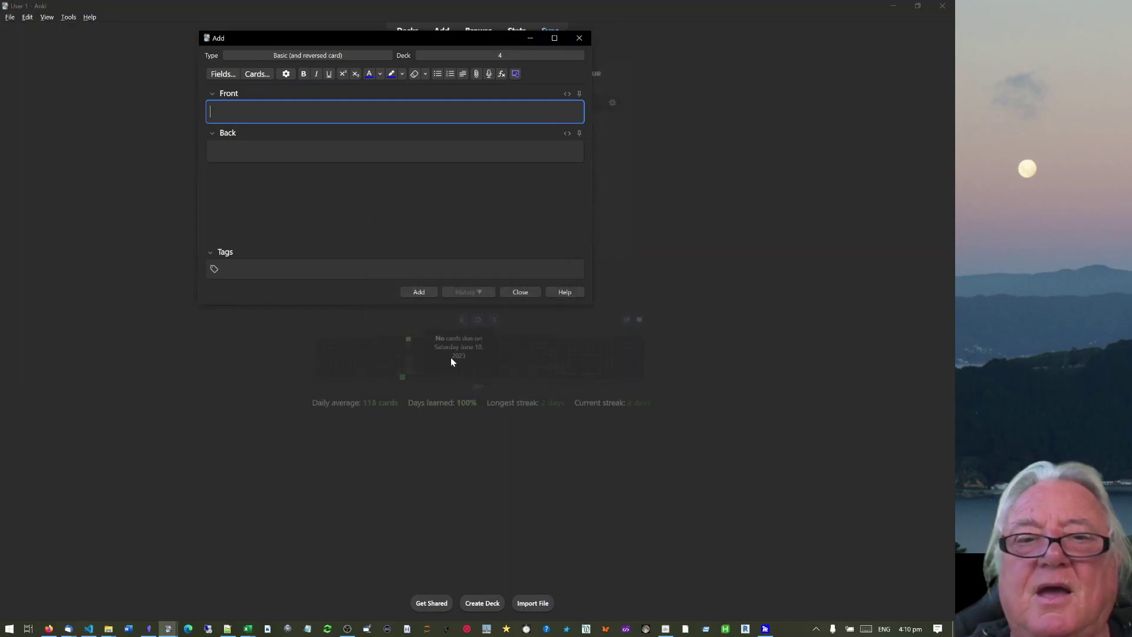
- Set the new note's type to Image Occlusion Enhanced
left_click(272, 56)
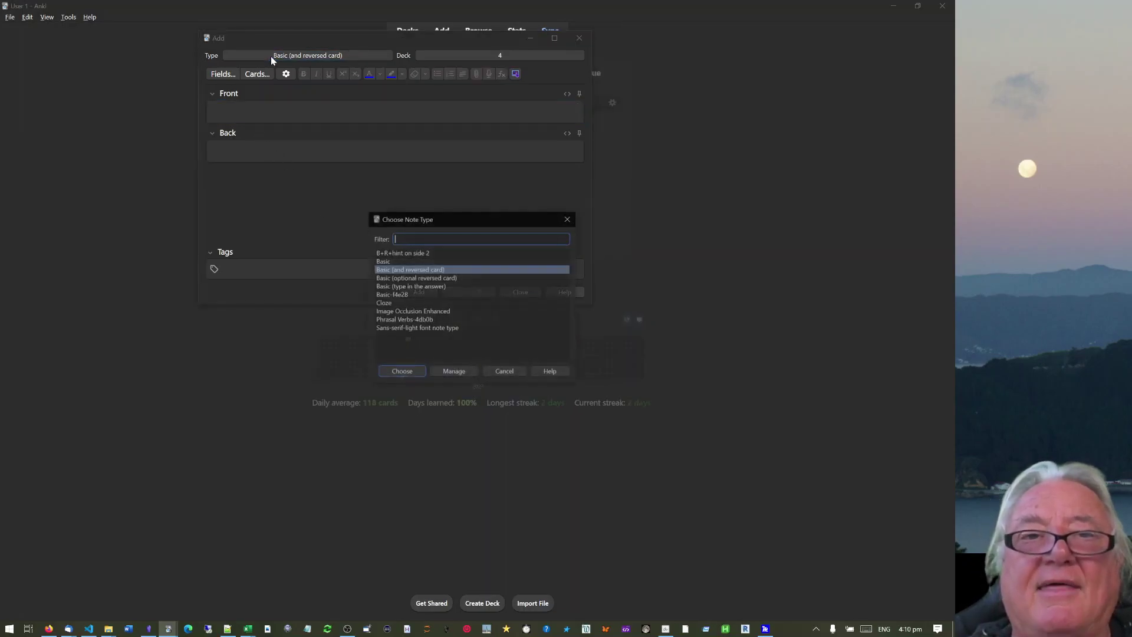
left_click(395, 313)
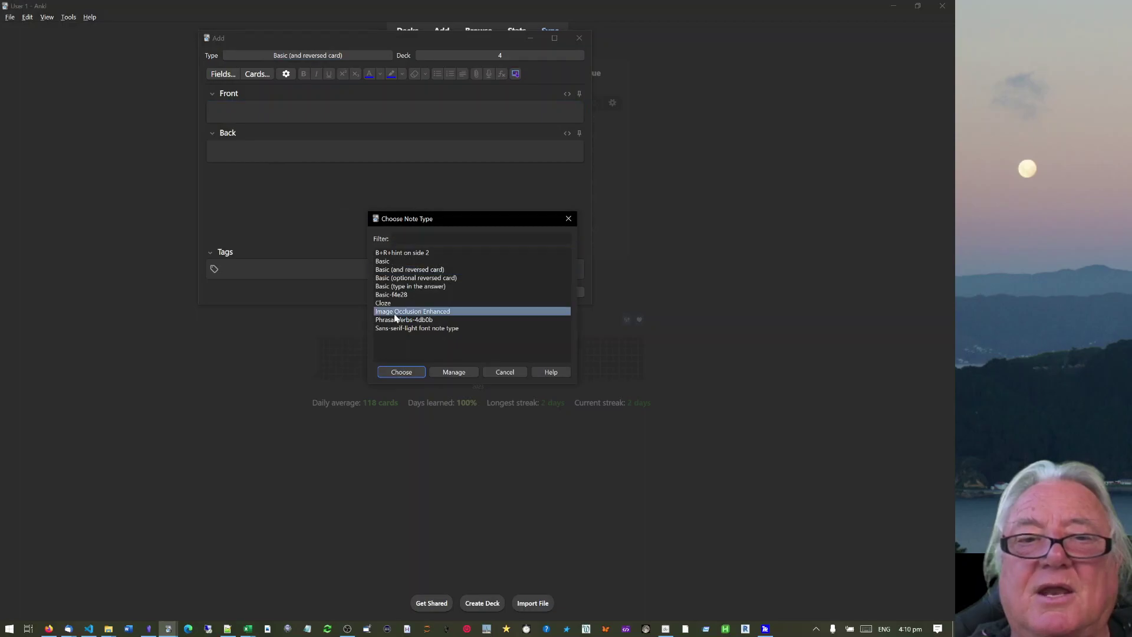
left_click(405, 372)
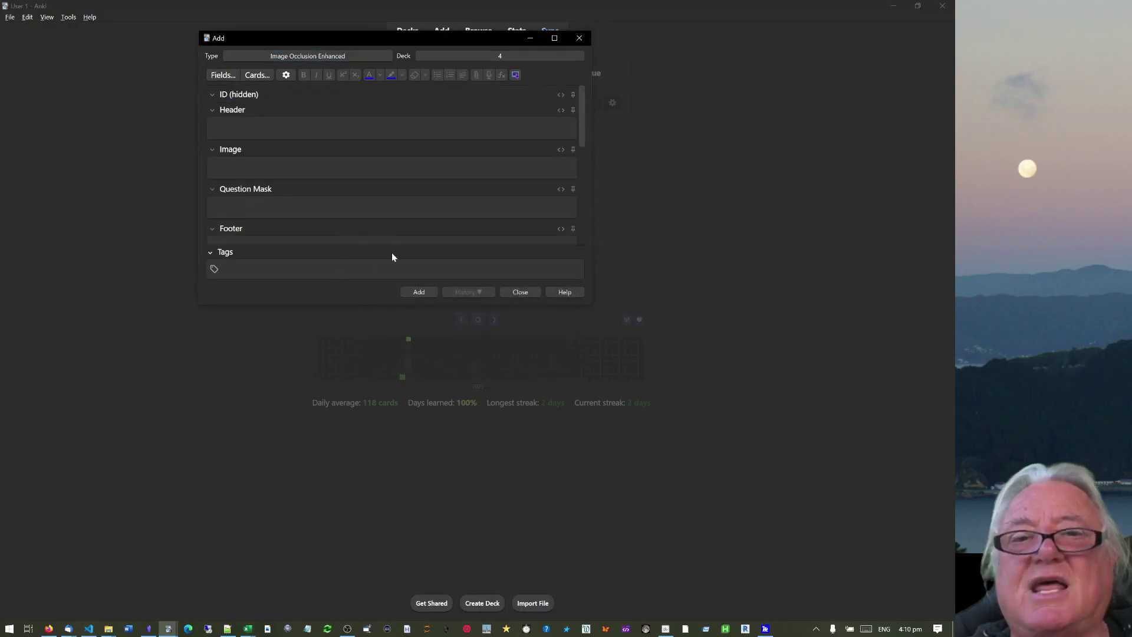
- Load the combined keyboard and mouse picture from the _Screenshots folder into a maximised masks editor, fitted to the canvas
left_click(516, 74)
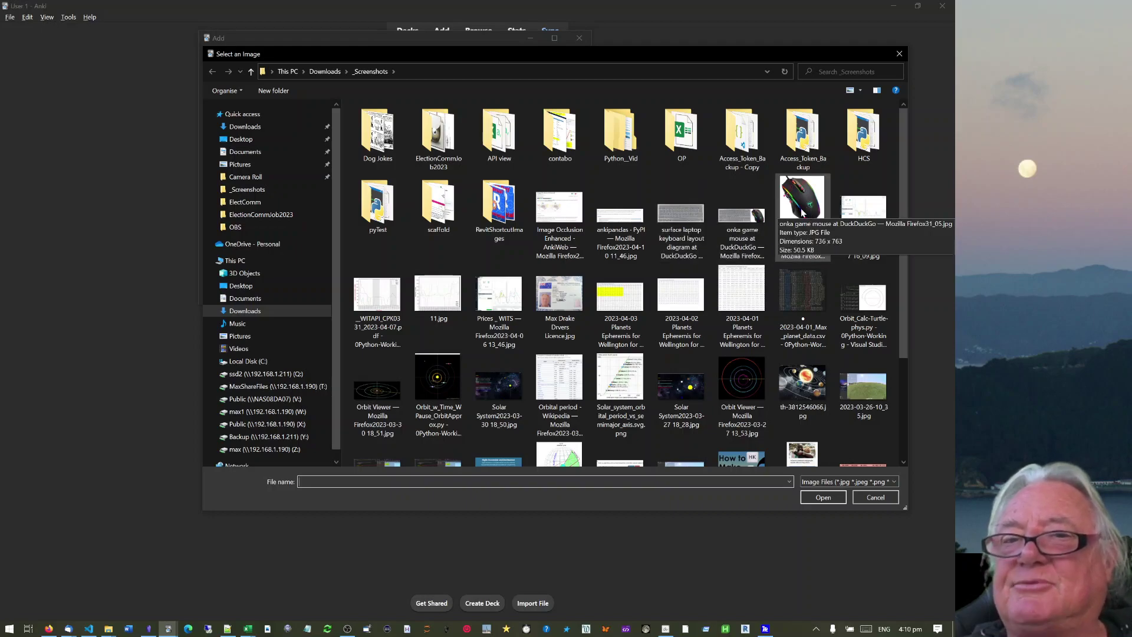
left_click(747, 217)
left_click(823, 497)
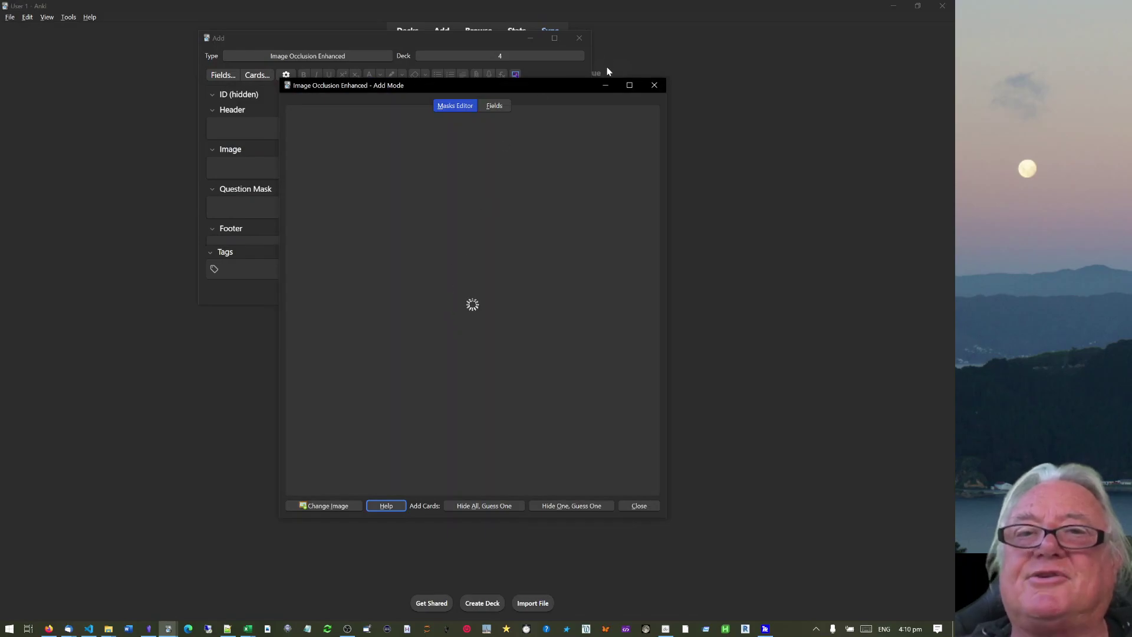
left_click(629, 85)
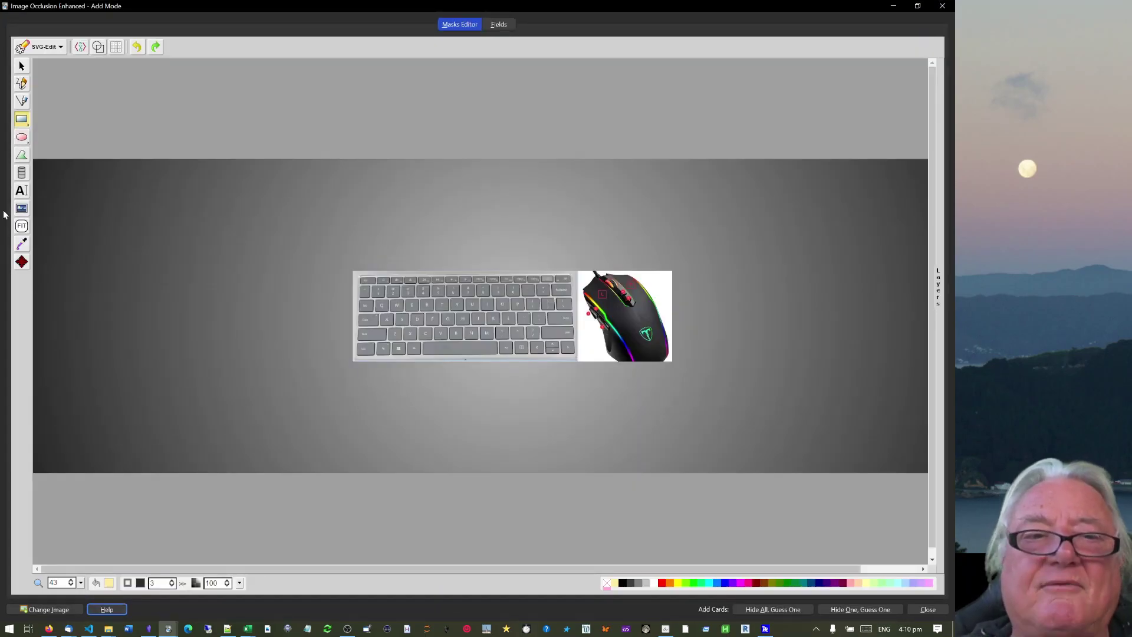
left_click(20, 227)
left_click(21, 227)
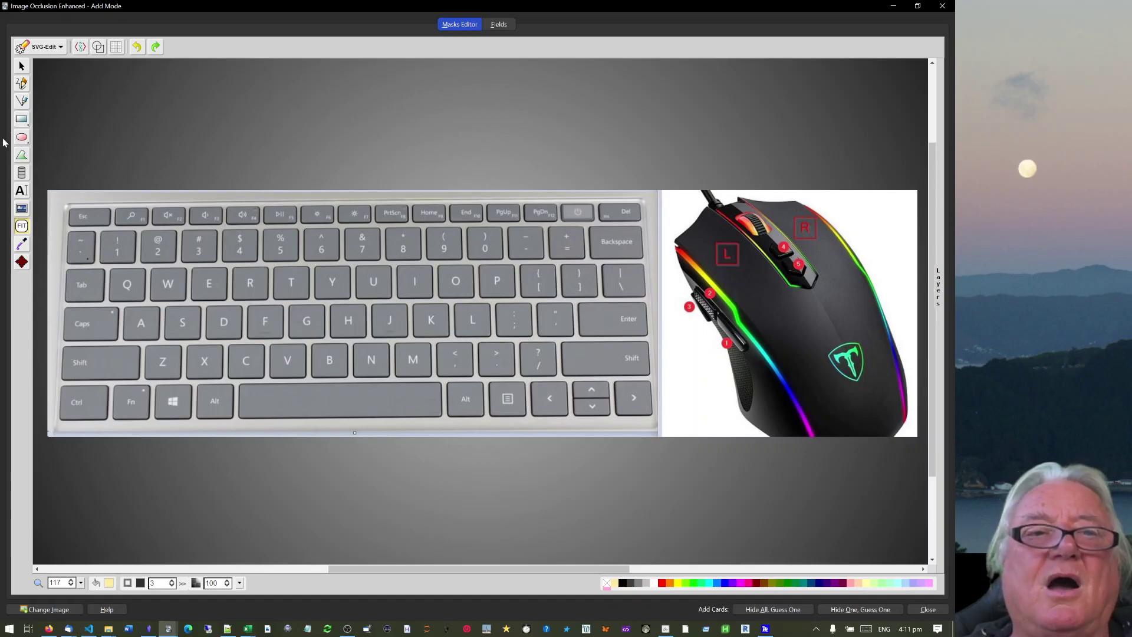
- Cover the left Shift key with a rectangle mask about 118 by 52 and set its opacity to 50%
left_click(21, 120)
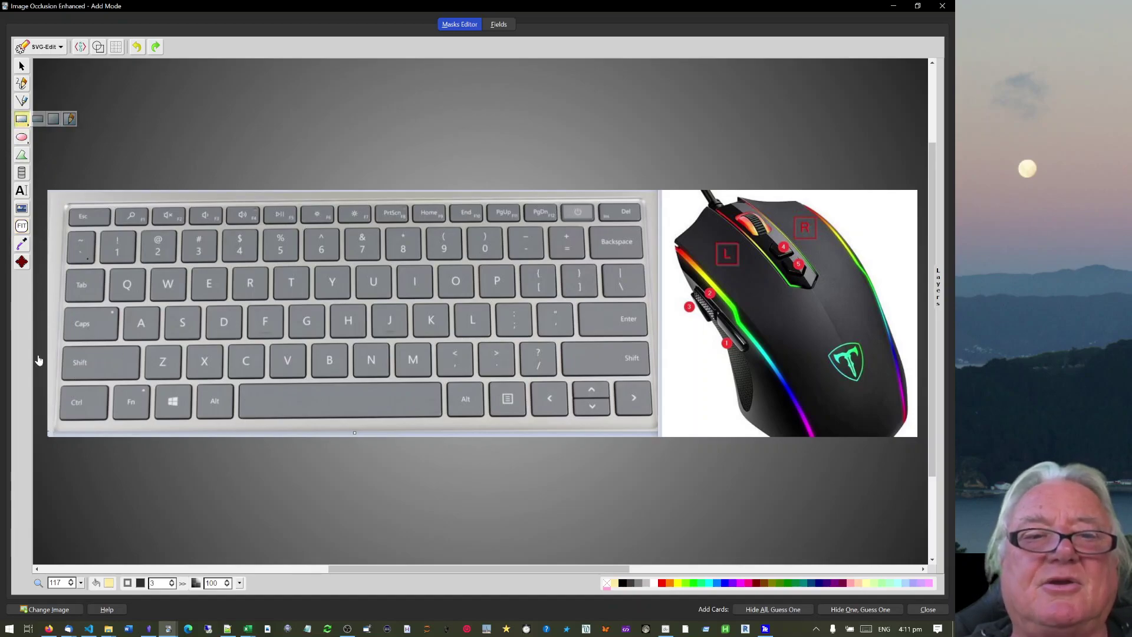
mouse_move(65, 347)
left_mouse_down()
mouse_move(147, 388)
mouse_move(139, 378)
left_mouse_up()
left_click(240, 584)
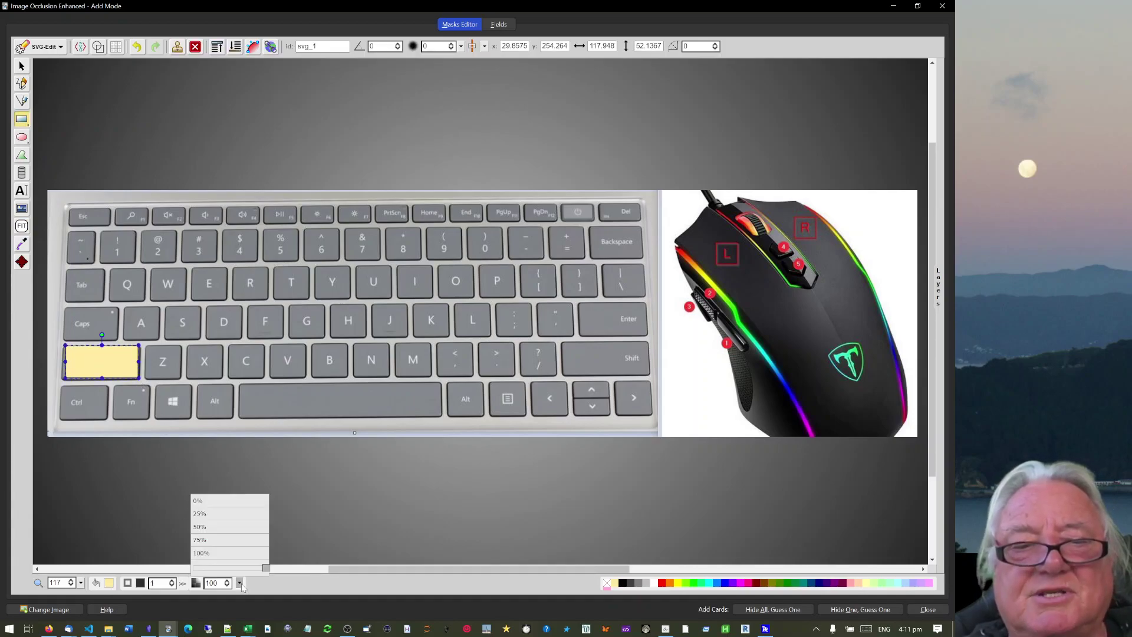
left_click(196, 542)
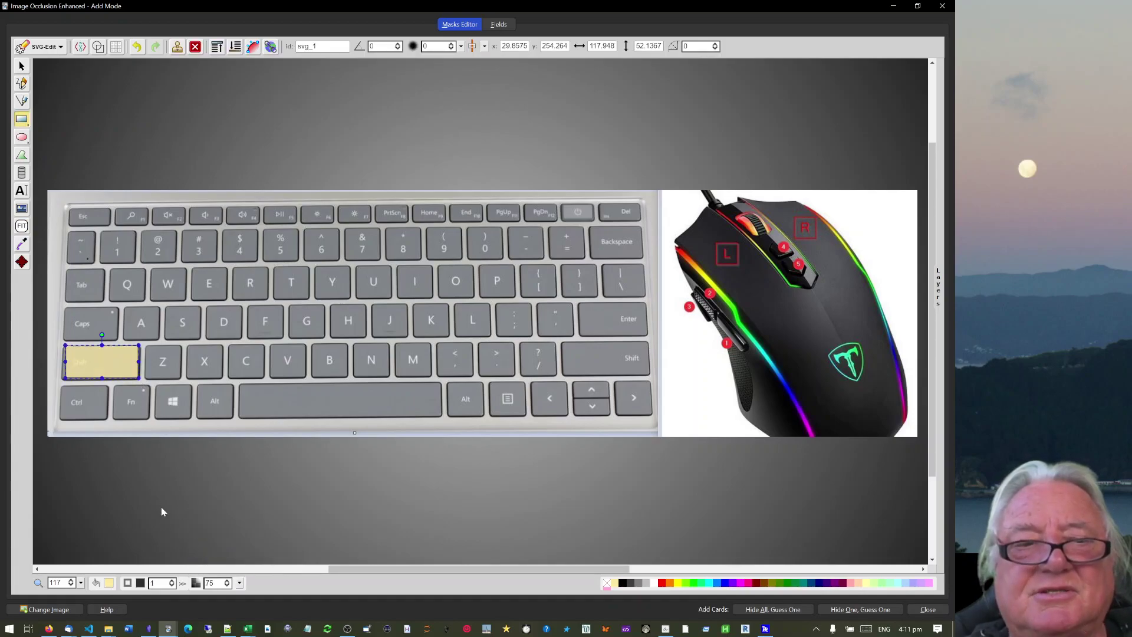
left_click(240, 583)
left_click(203, 523)
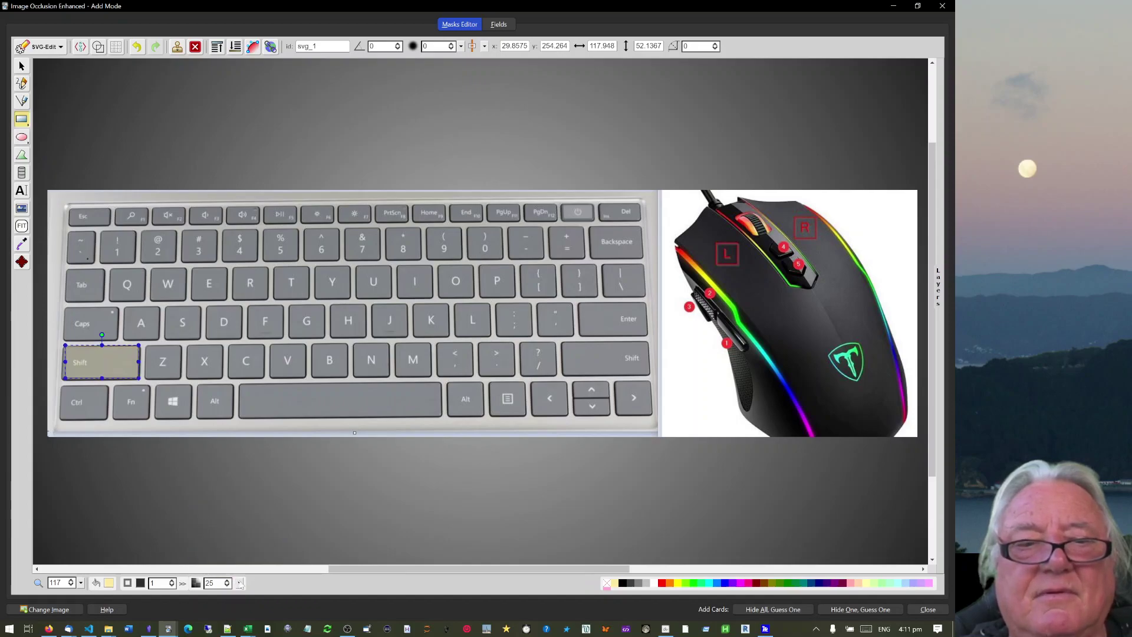
left_click(239, 583)
left_click(224, 532)
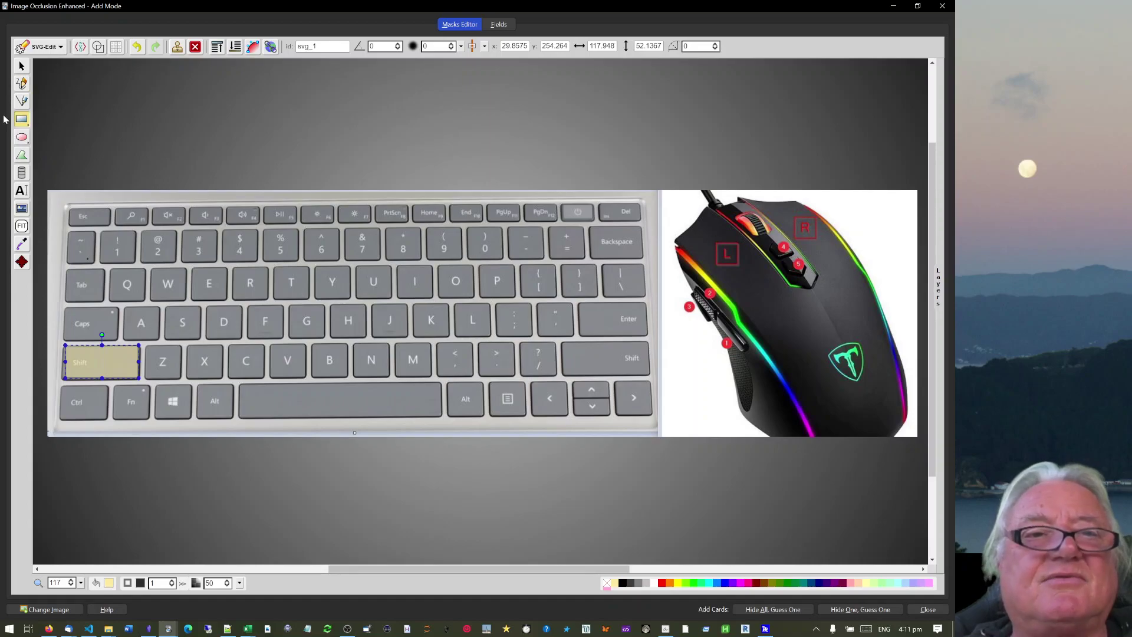
- Cover the mouse's L label with a rectangle mask about 88 by 85 and expand the layer list beside the fitted image
mouse_move(693, 228)
left_mouse_down()
mouse_move(738, 257)
mouse_move(748, 278)
left_mouse_up()
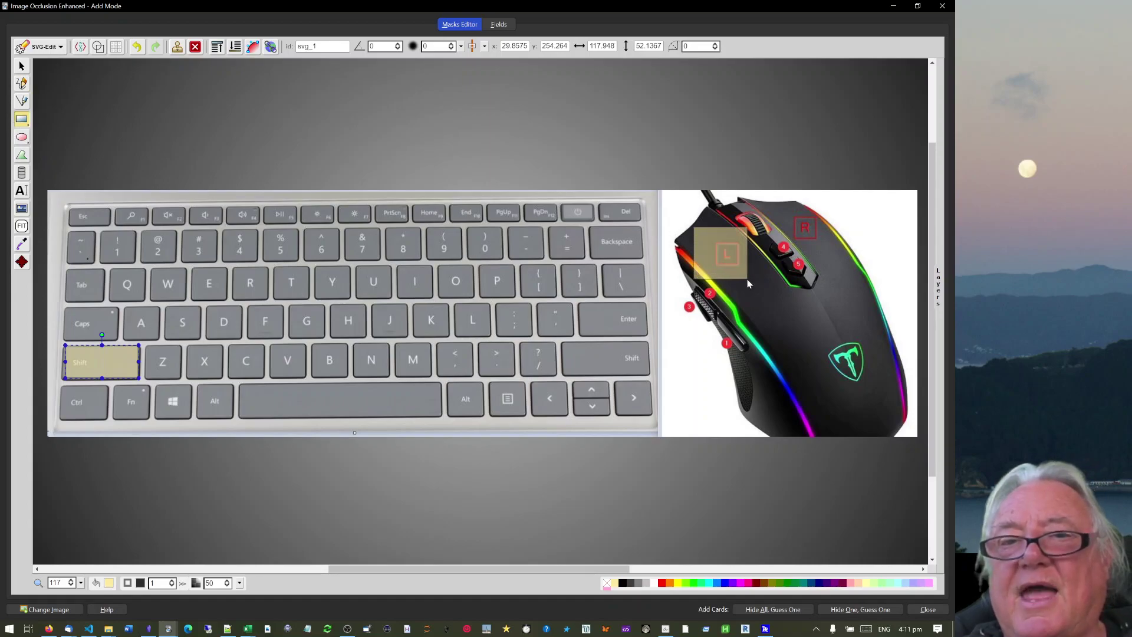
left_click(938, 285)
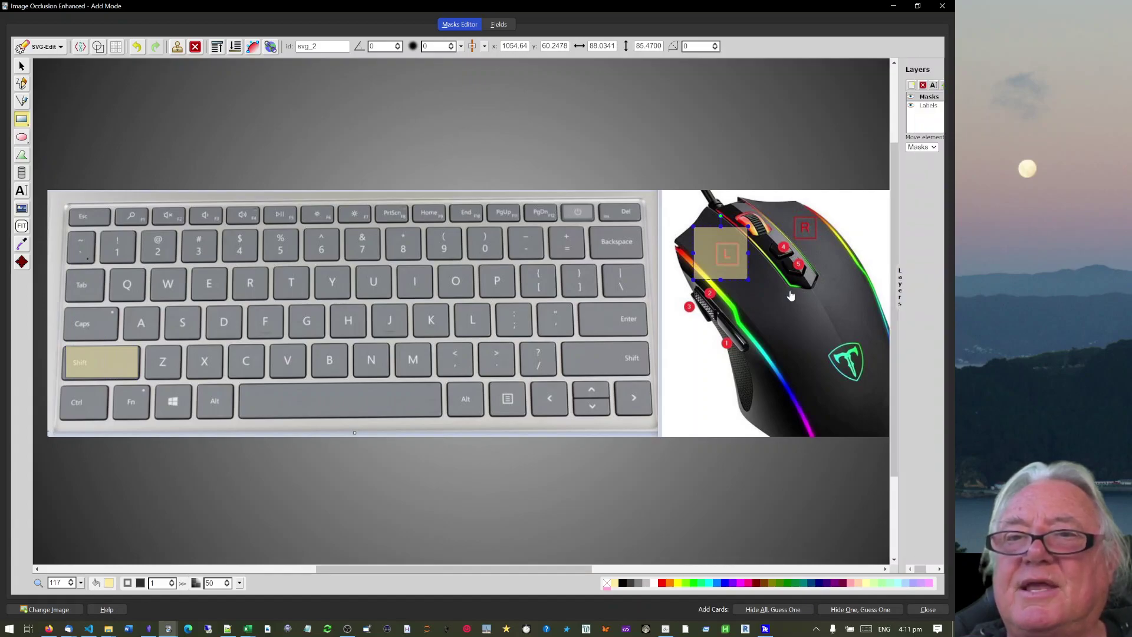
left_click_drag(764, 295, 785, 298)
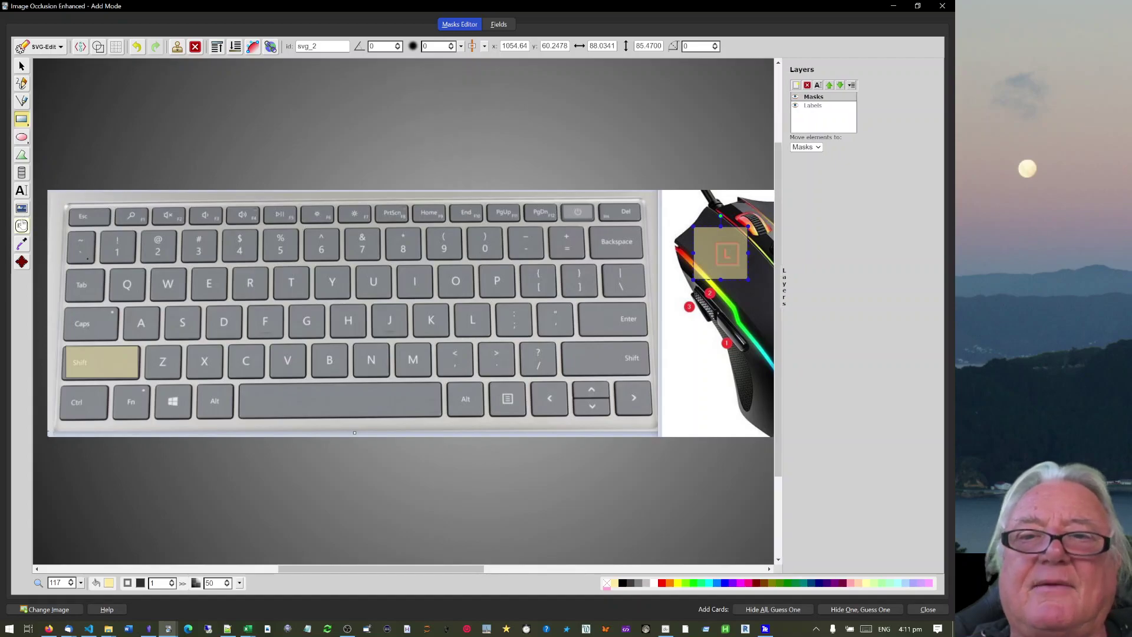
left_click(21, 226)
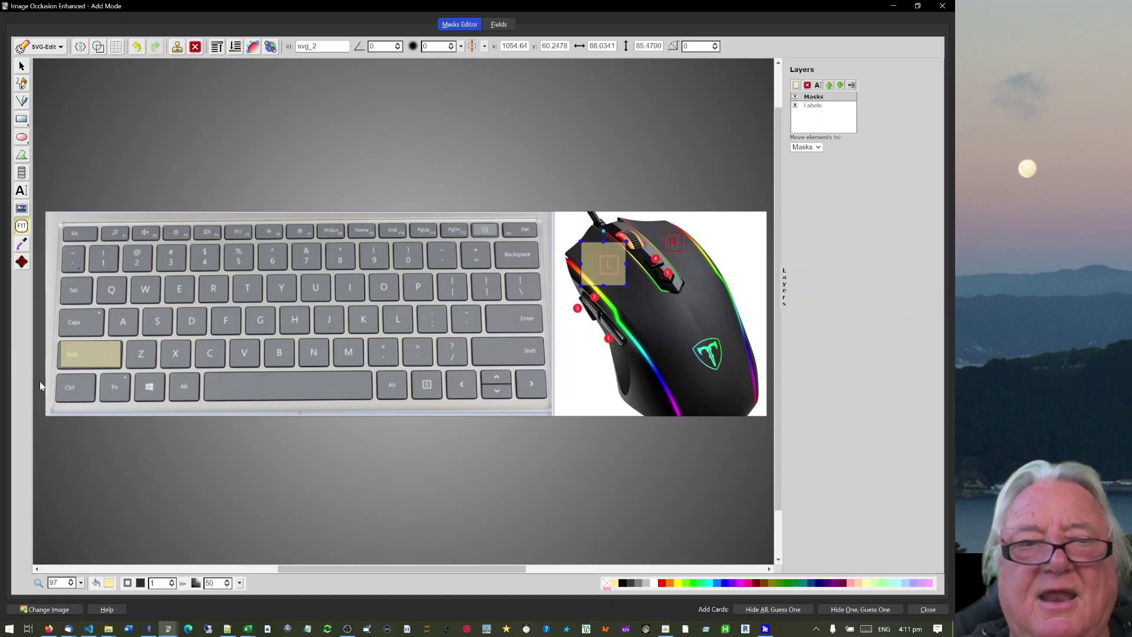
- Nudge the L mask slightly left, and group it with the left Shift key mask
key("Left")
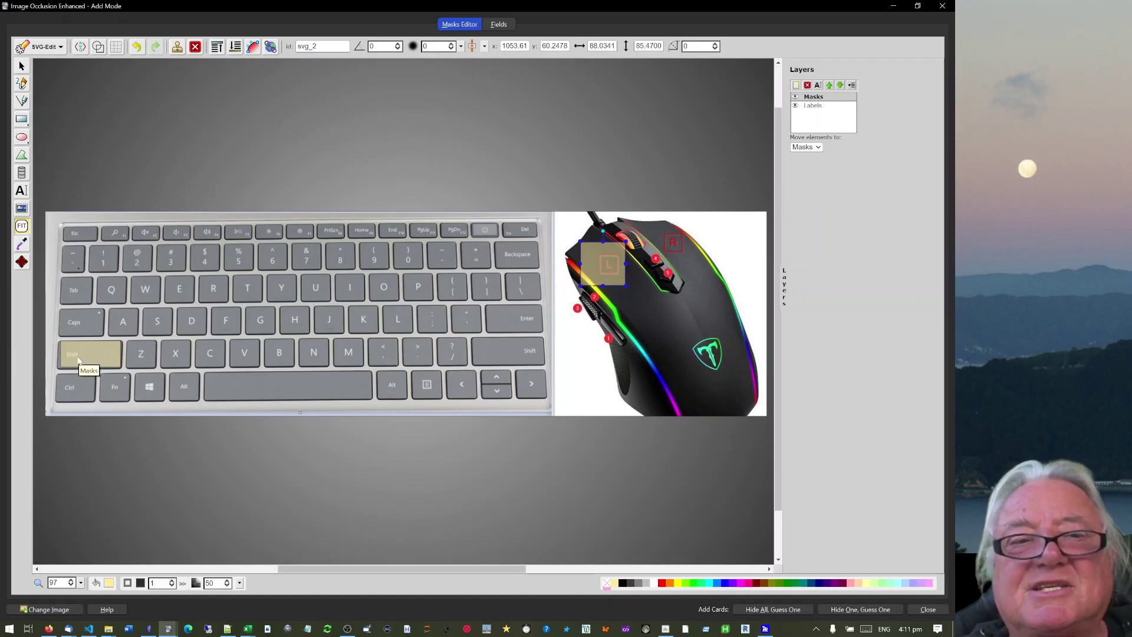
key("Left")
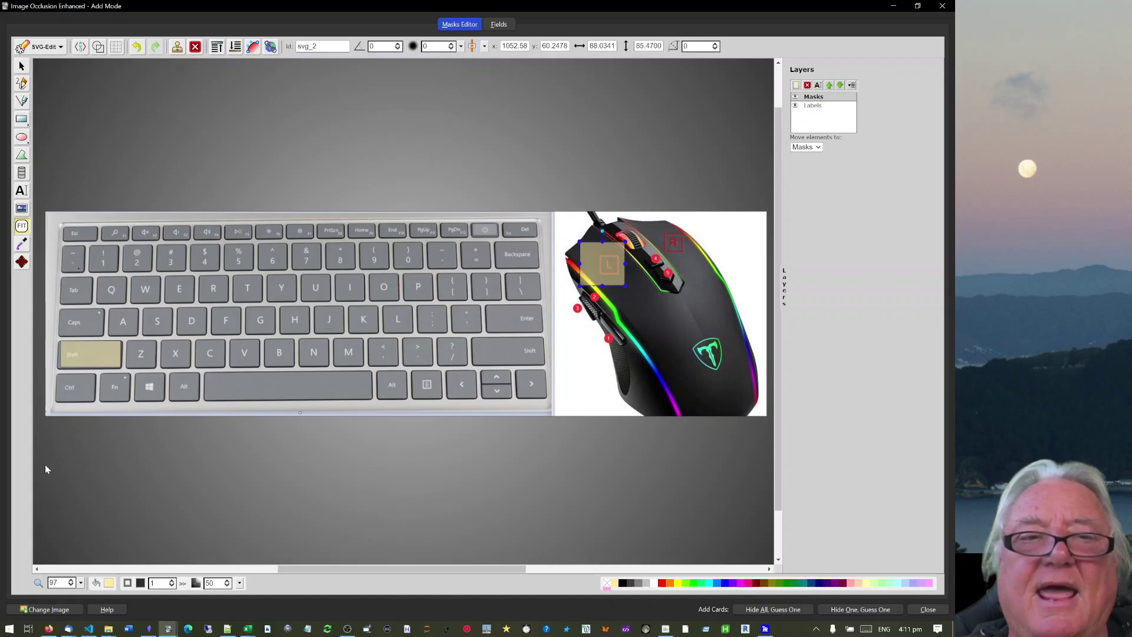
left_click(22, 67)
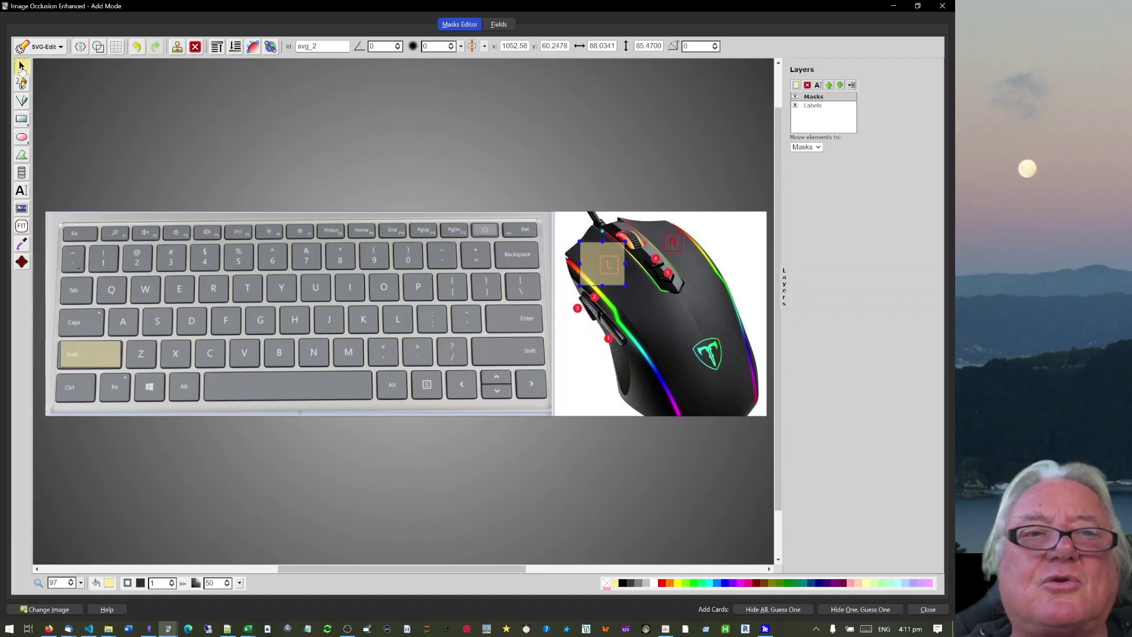
left_click_drag(39, 435, 690, 170)
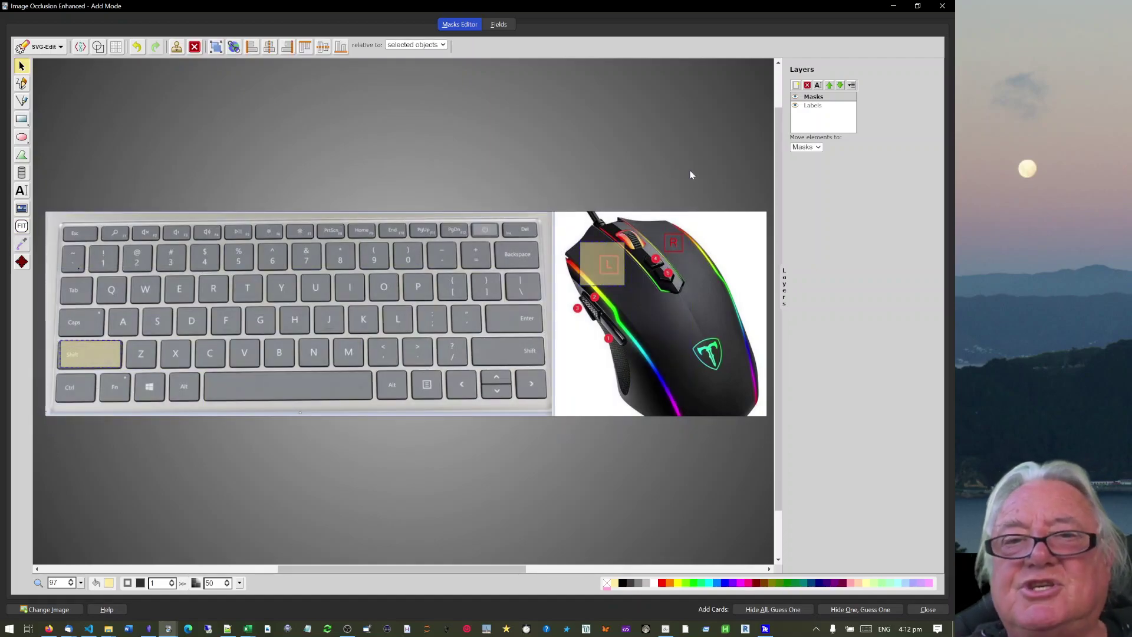
key("ctrl+g")
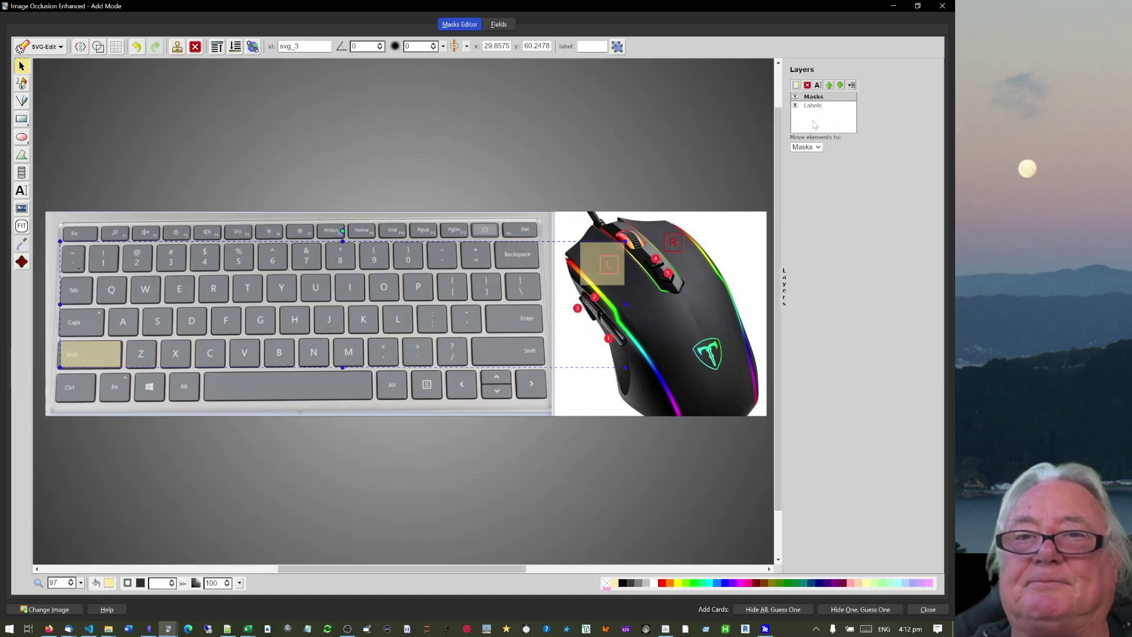
- Hide the Masks layer and draw a rectangle over the left Shift key on the Labels layer
left_click(795, 99)
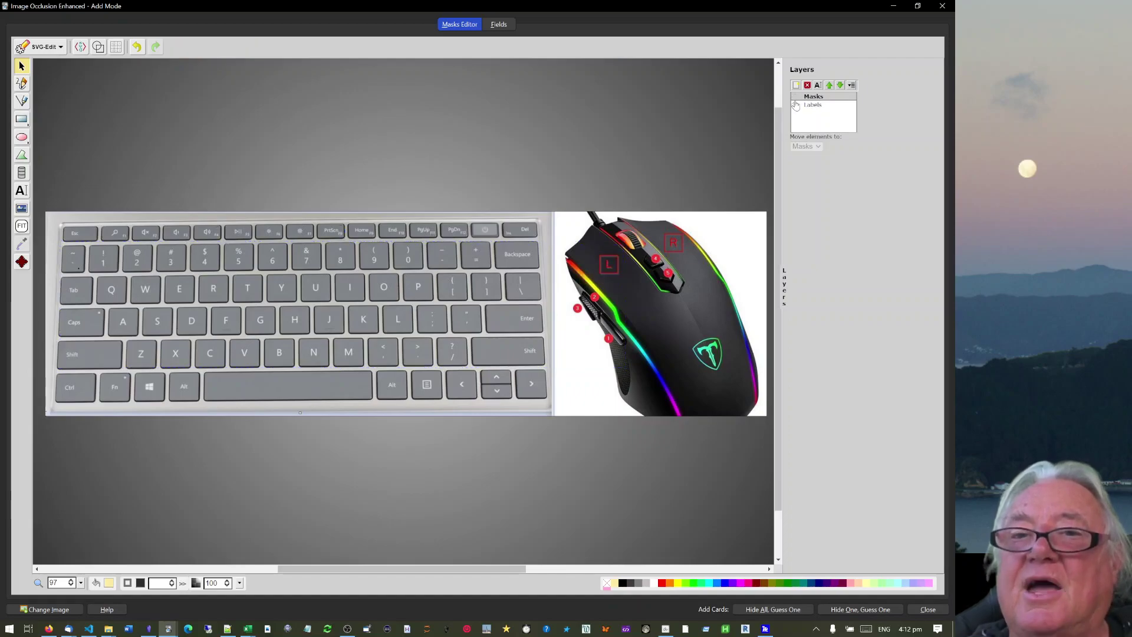
left_click(811, 110)
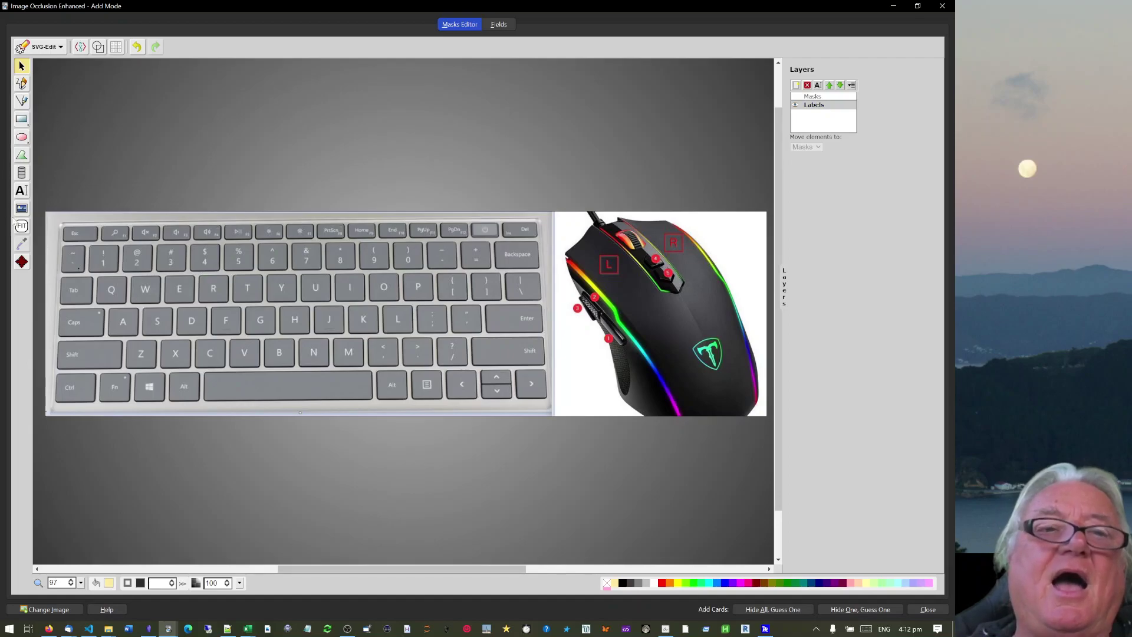
left_click(21, 120)
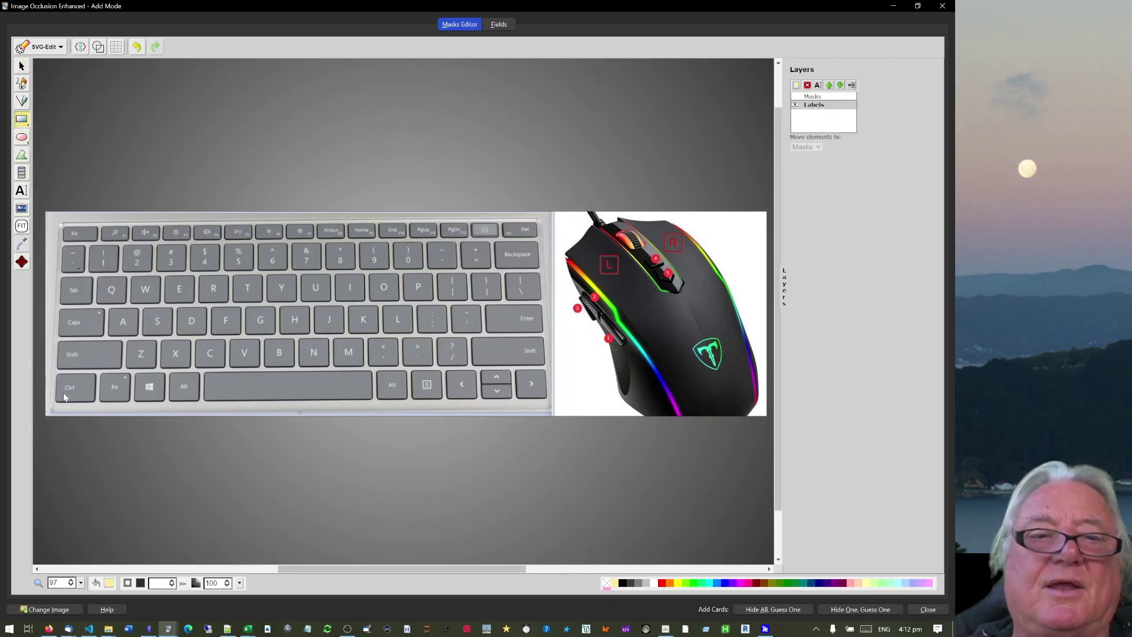
left_click_drag(58, 341, 121, 370)
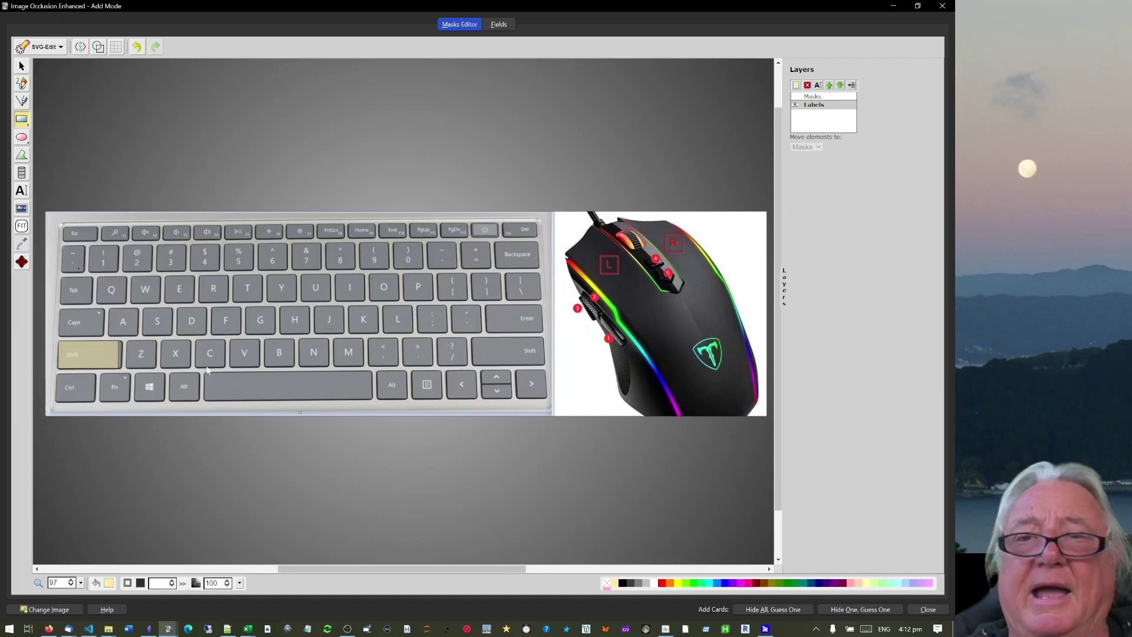
- Try covering the mouse's R label with a rectangle about 88 by 58 on the Labels layer, and undo it
left_click_drag(652, 230, 695, 258)
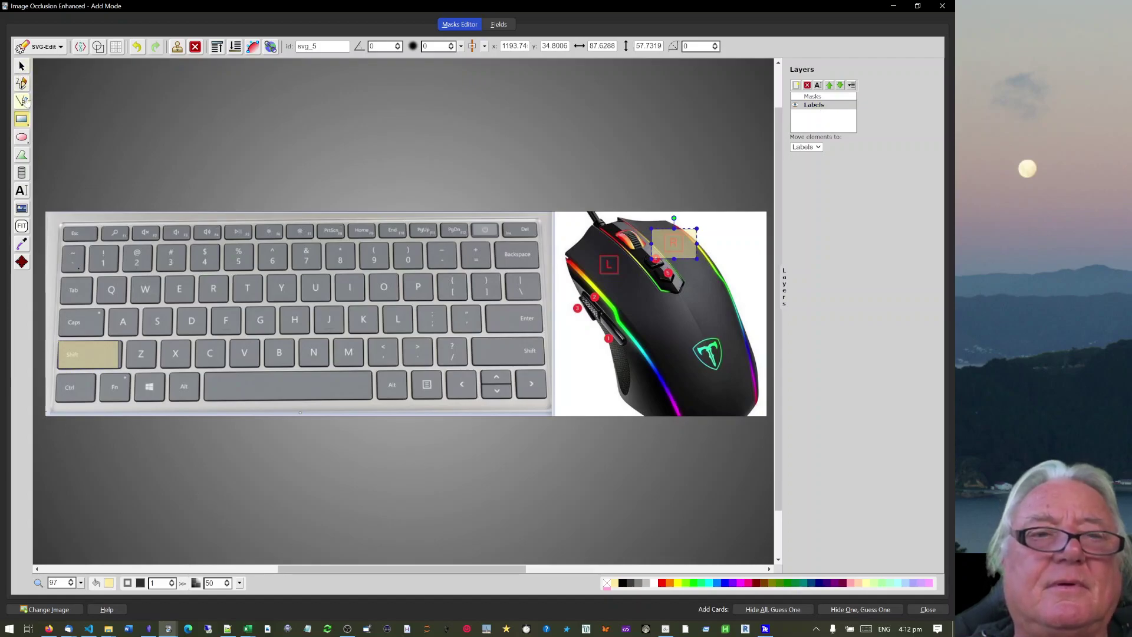
left_click(48, 118)
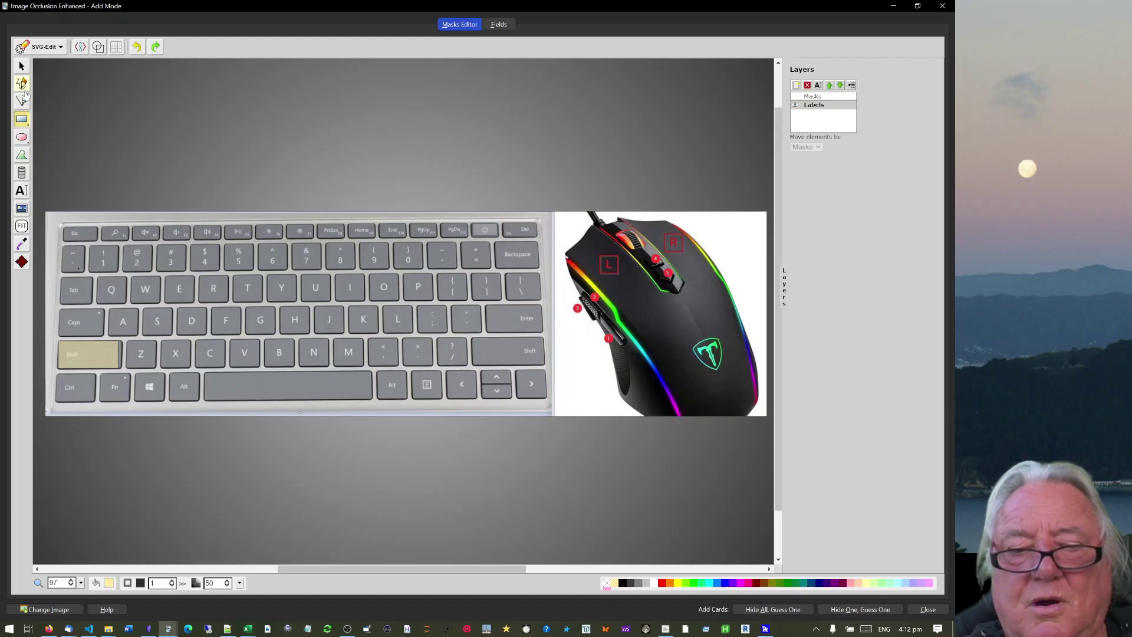
- Restore the undone rectangle over the mouse's R label and group it with the left Shift key rectangle on the Labels layer
key("ctrl+y")
left_click(22, 67)
left_click_drag(41, 435, 733, 176)
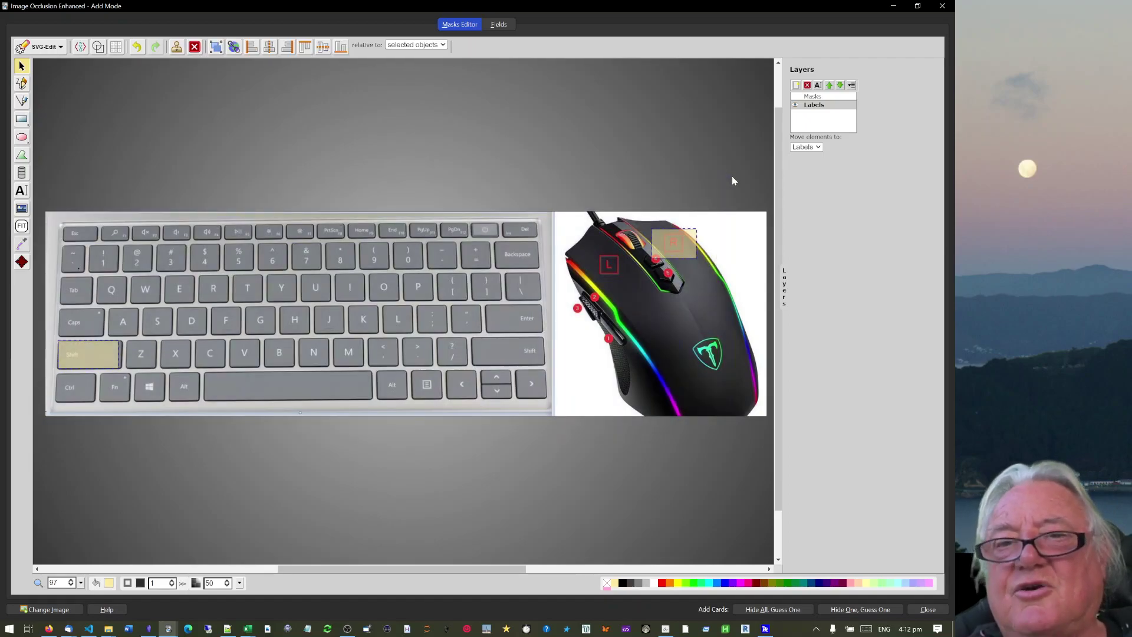
key("ctrl+g")
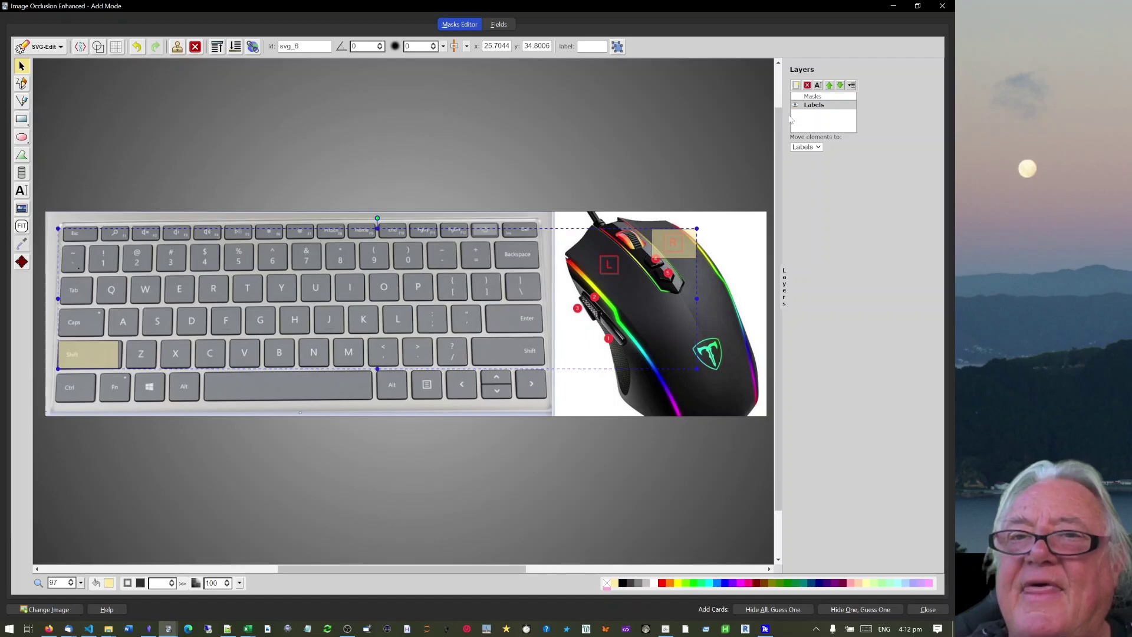
- Merge all layers into one and generate Hide One, Guess One cards, closing the mask editor and the note-adding window
left_click(851, 85)
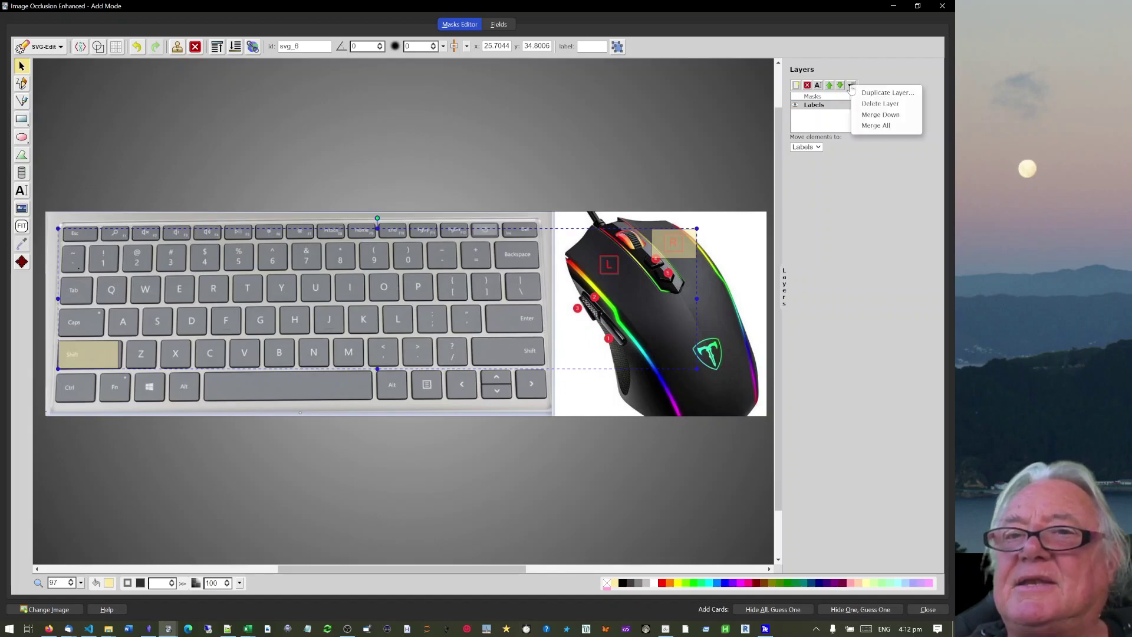
left_click(875, 125)
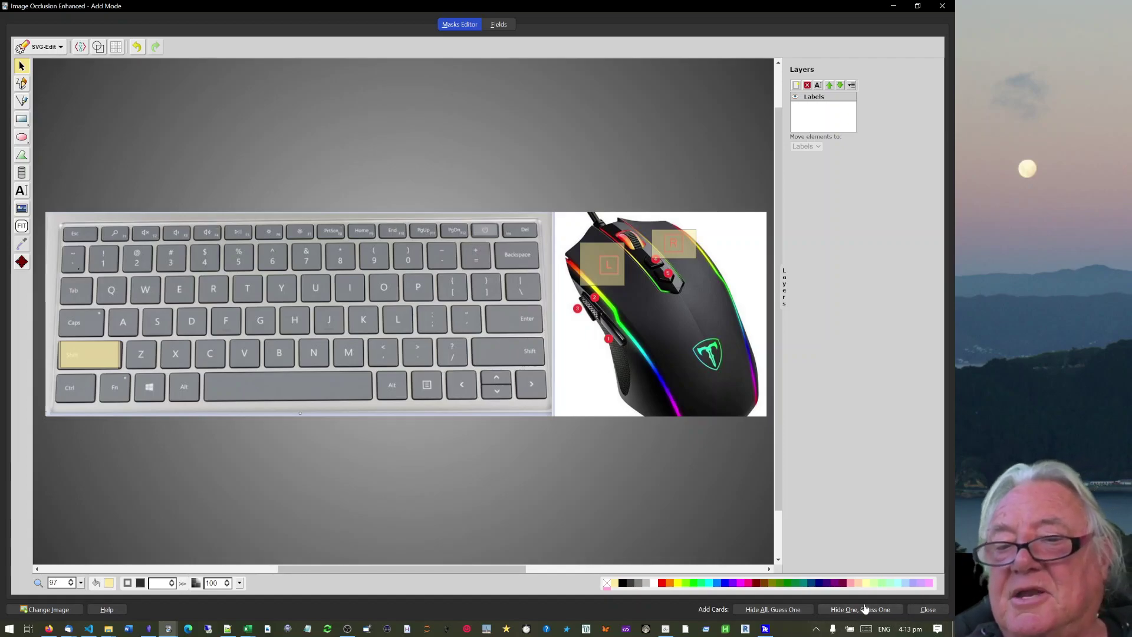
left_click(860, 611)
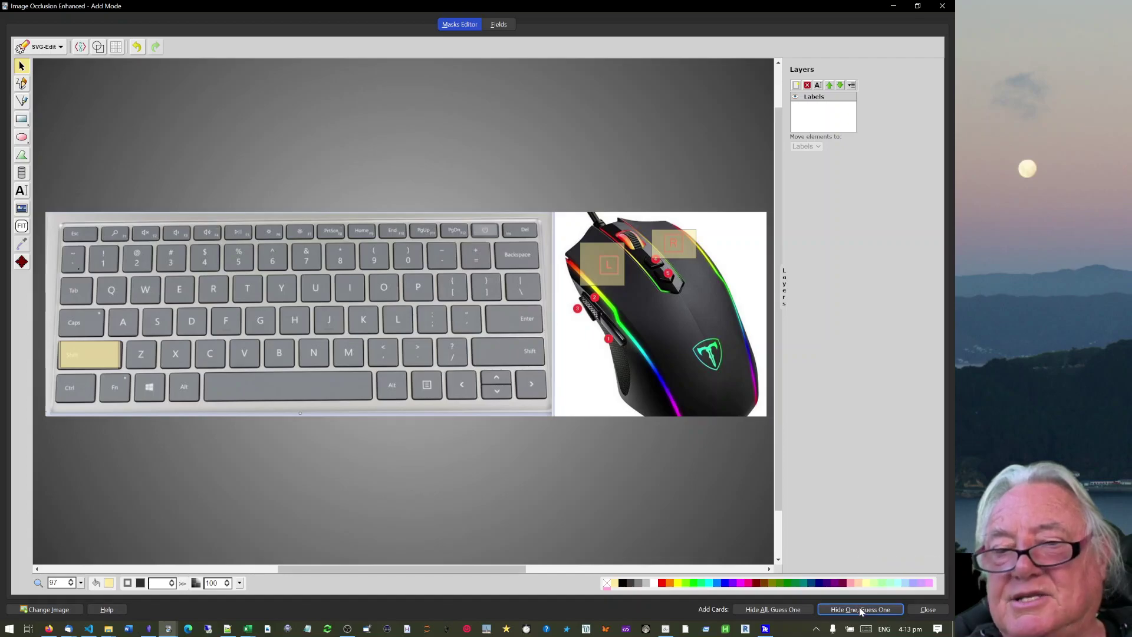
left_click(929, 611)
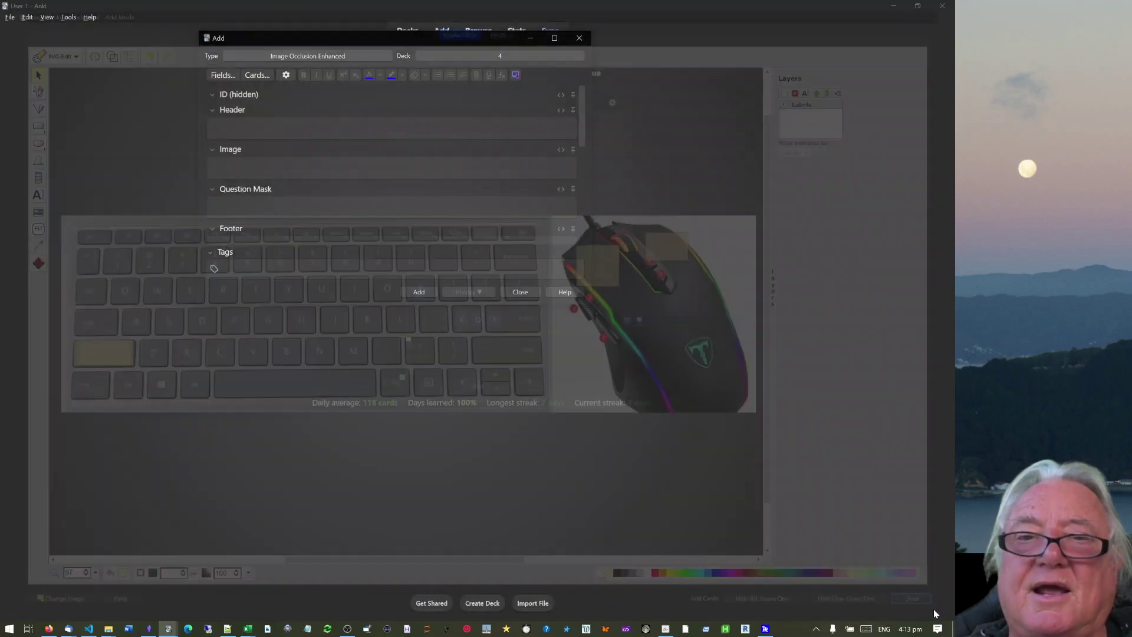
left_click(526, 294)
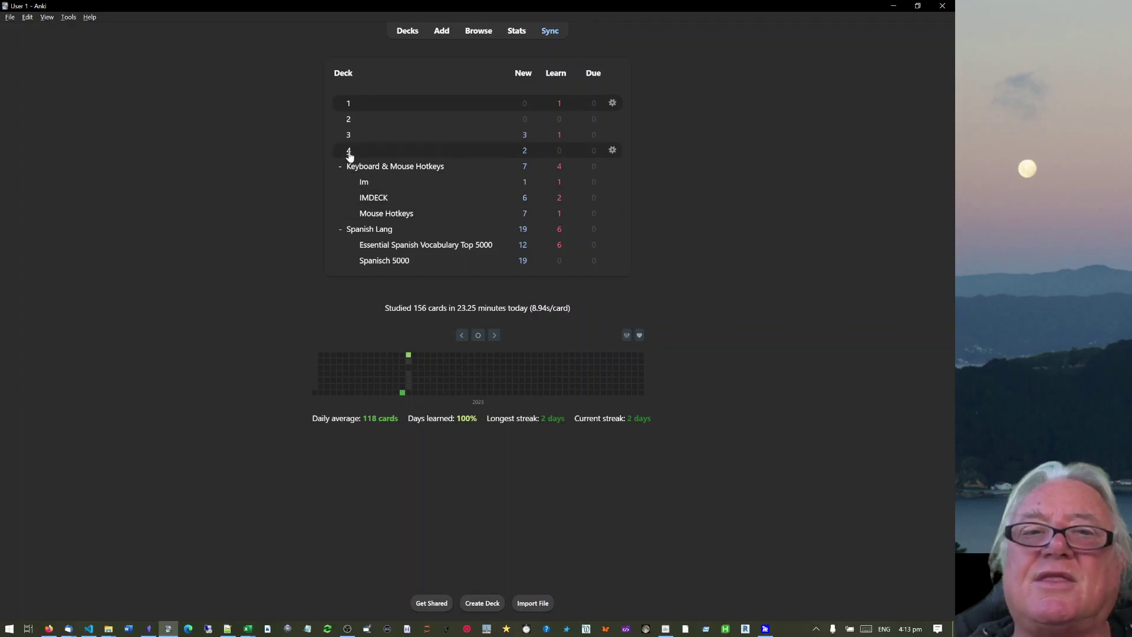
- Browse the cards of deck 4 and set the first card's Header to "Shift + RightM"
left_click(349, 152)
left_click(478, 31)
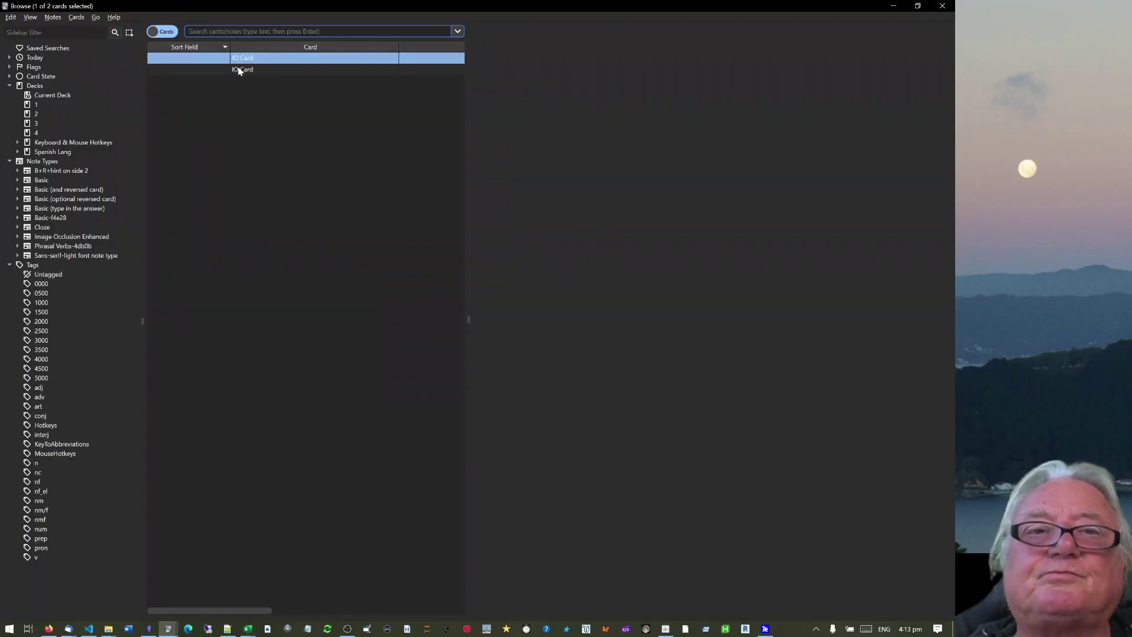
left_click(352, 61)
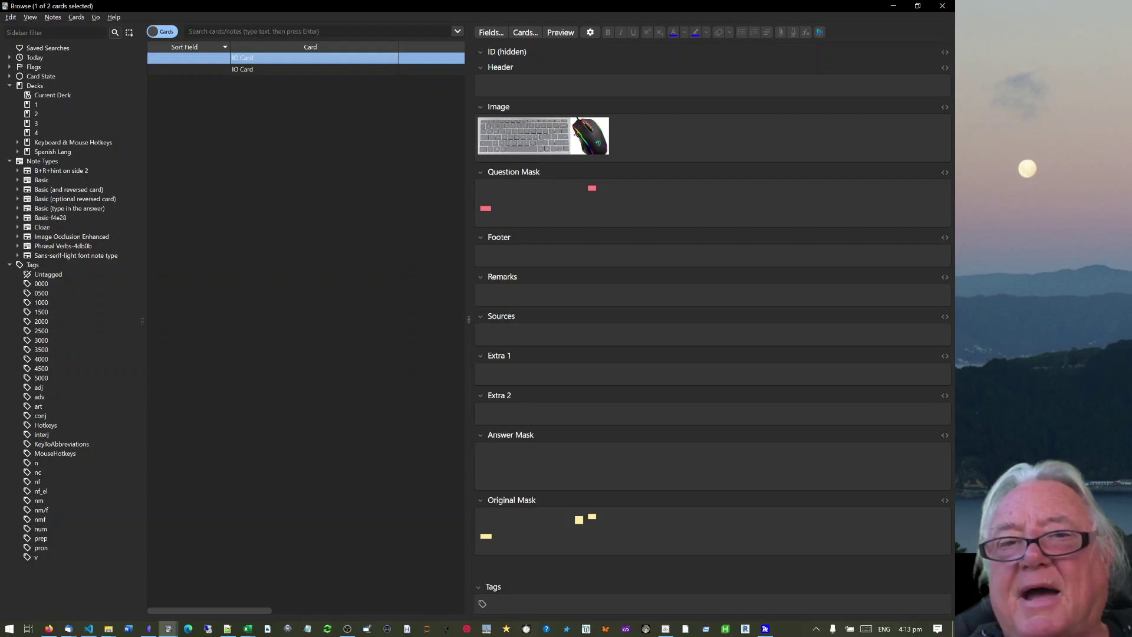
left_click(518, 90)
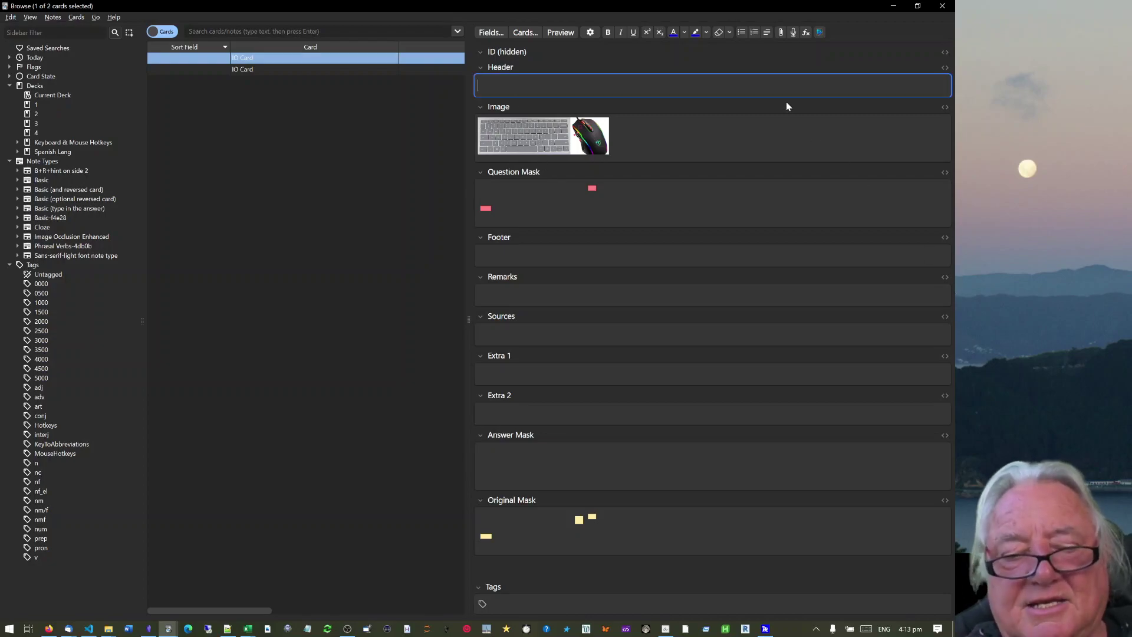
type("Shift ")
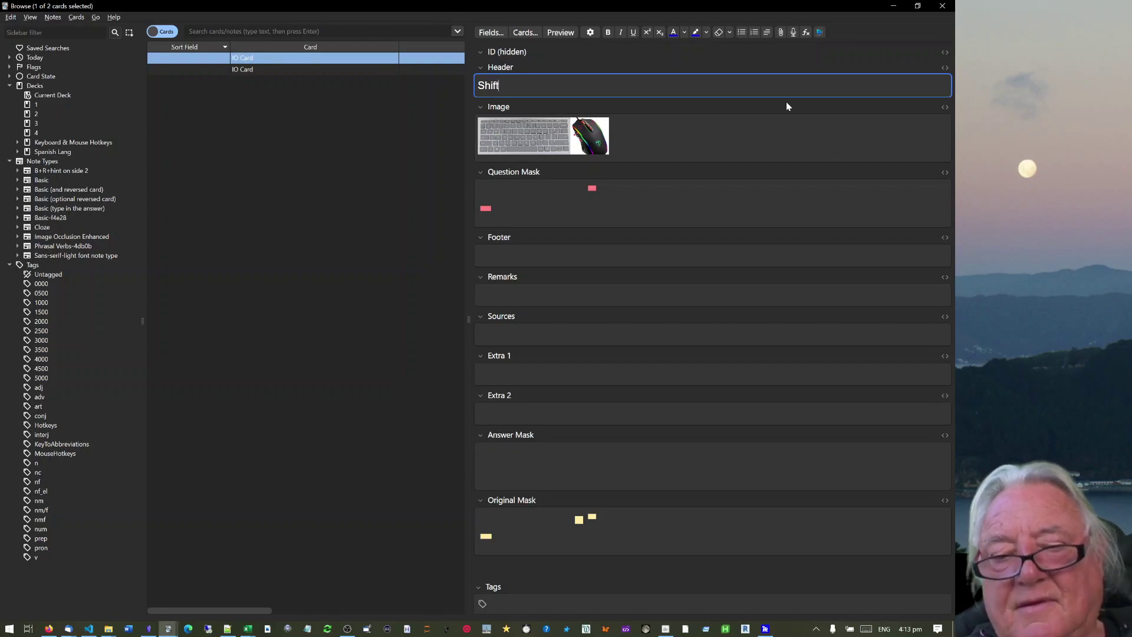
type("+ Ri")
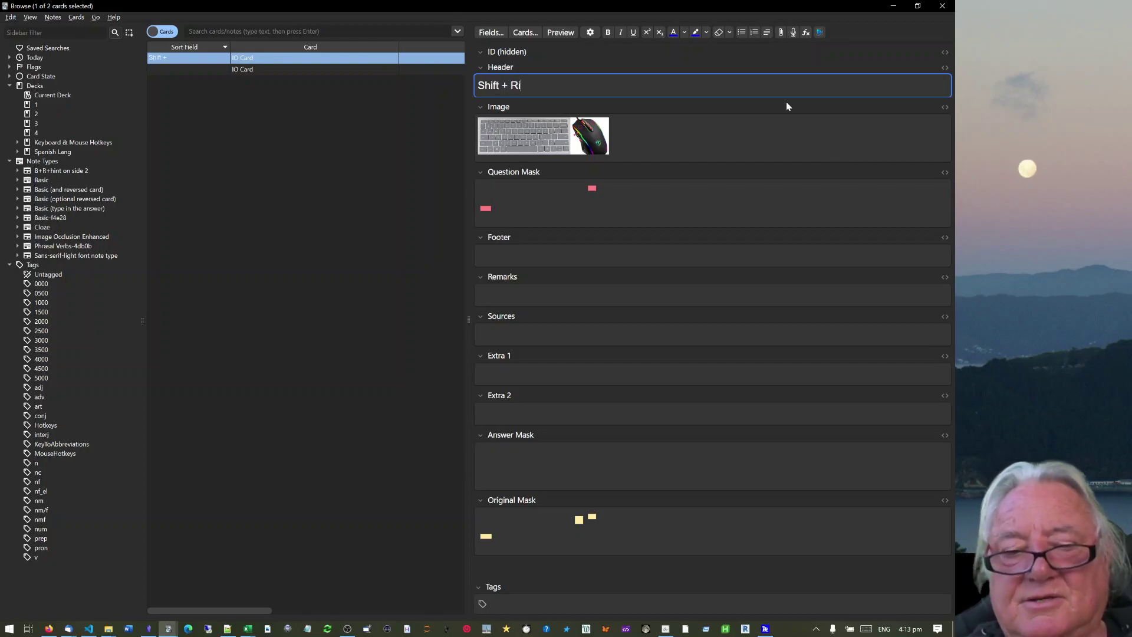
type("ghM")
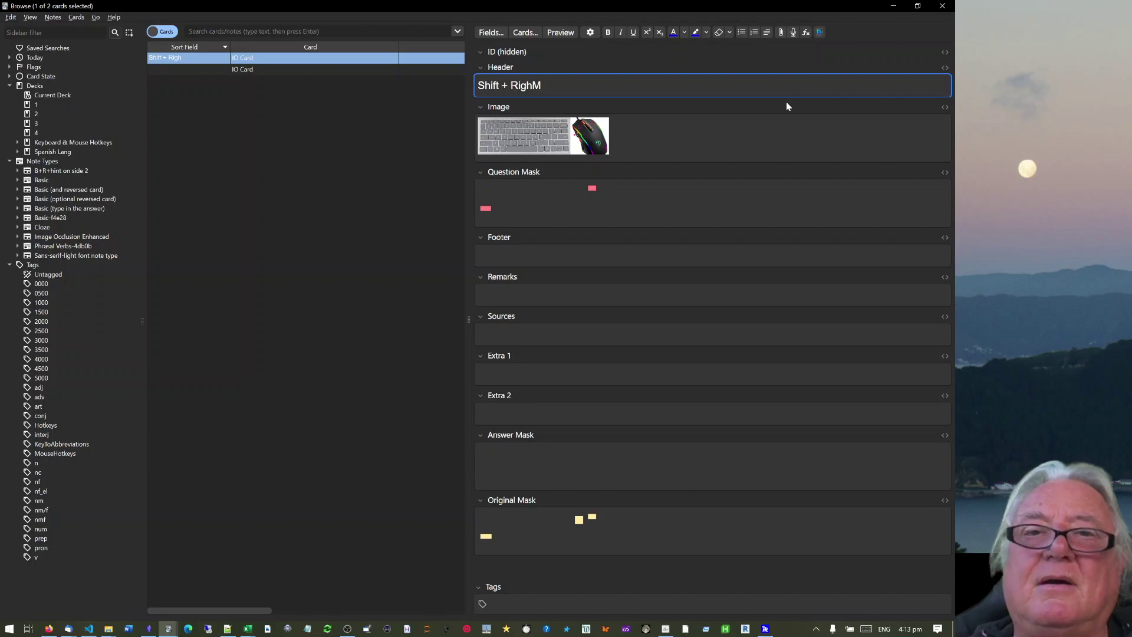
key("BackSpace")
type("tM")
- Enter "Moves 1 space to right" as the first card's Remarks
left_click(498, 302)
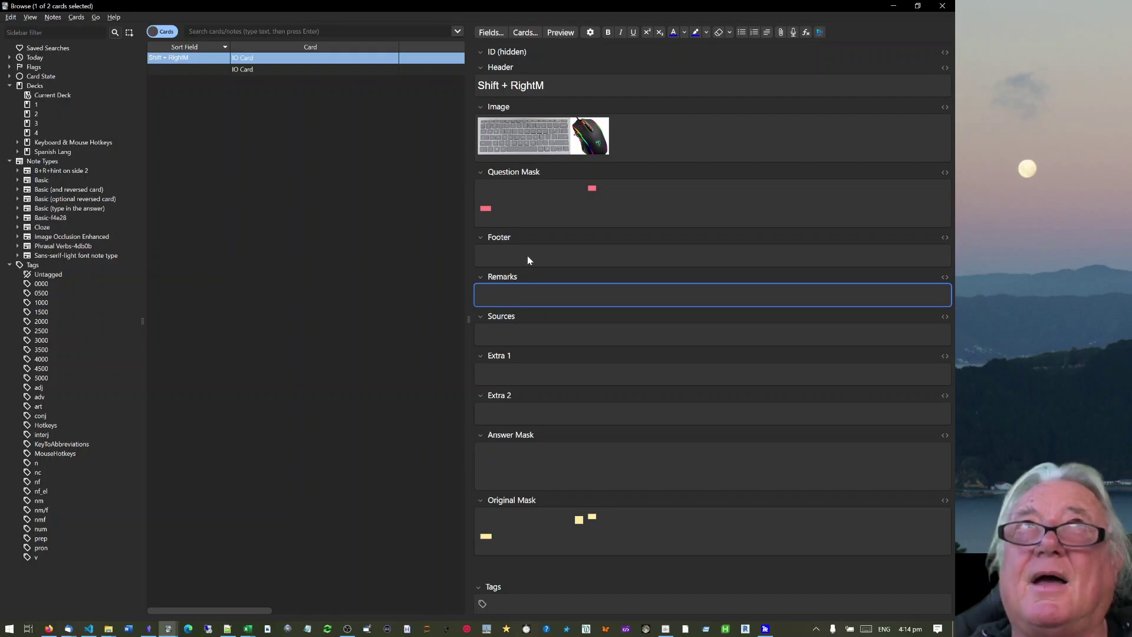
type("Moves 1 space to righ")
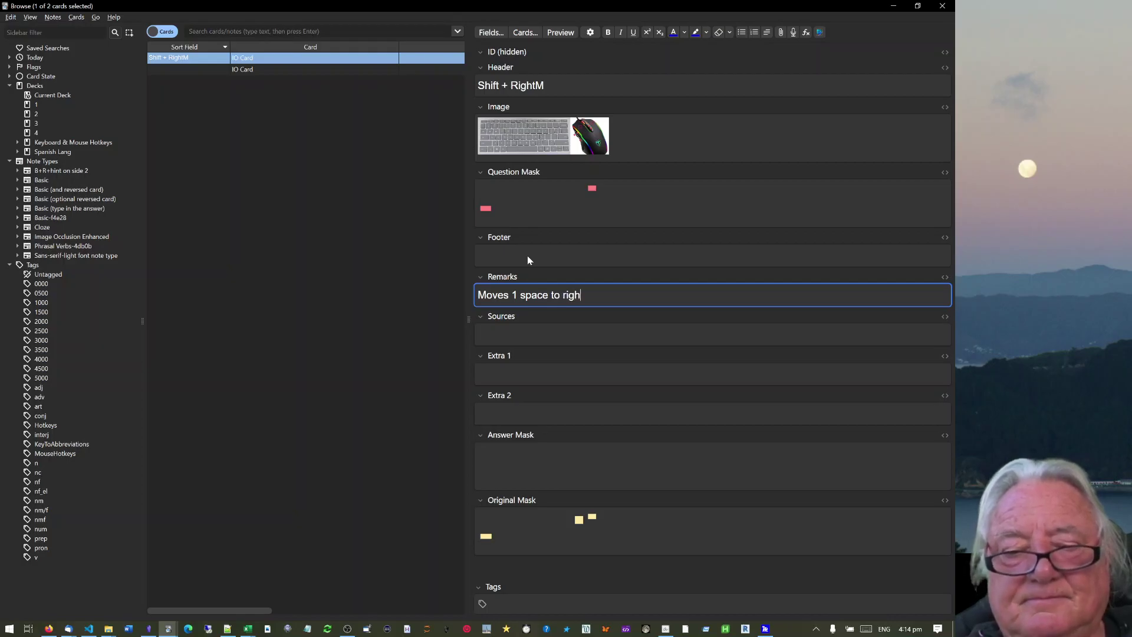
type("t")
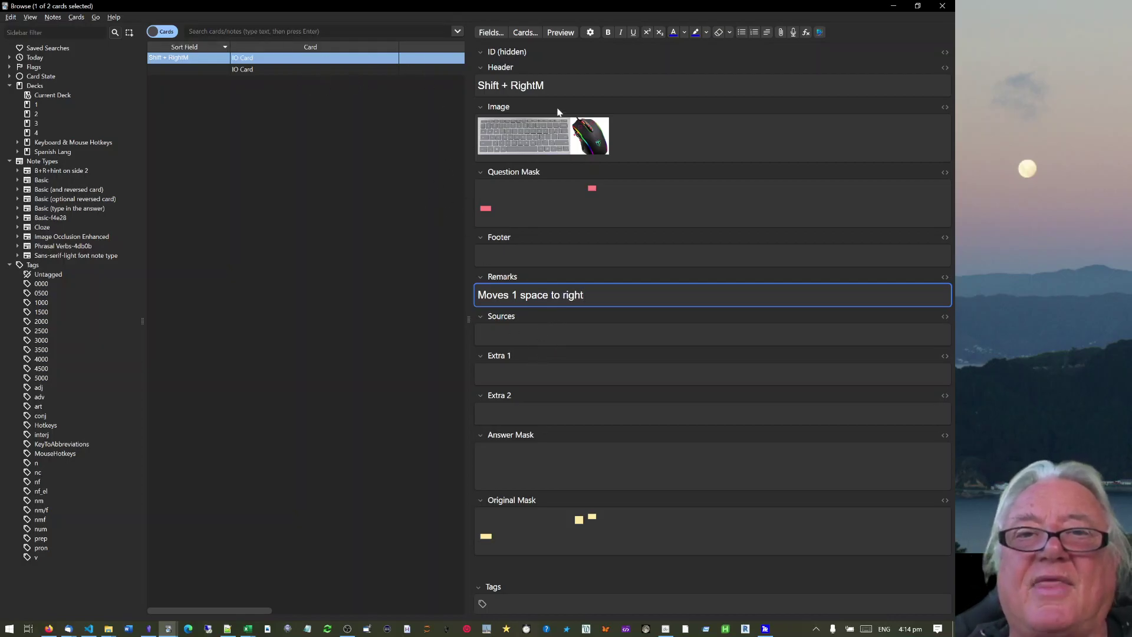
- Copy the first card's Header into the second card and change it to "Shift + LeftM"
left_click_drag(562, 85, 475, 84)
key("ctrl+c")
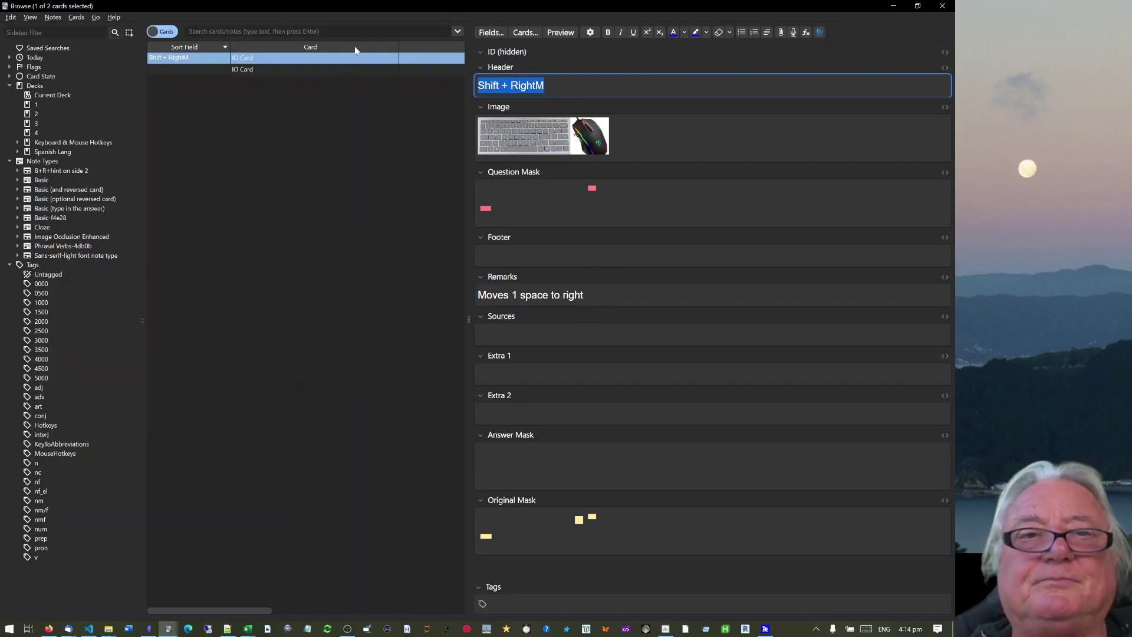
left_click(299, 69)
left_click(521, 87)
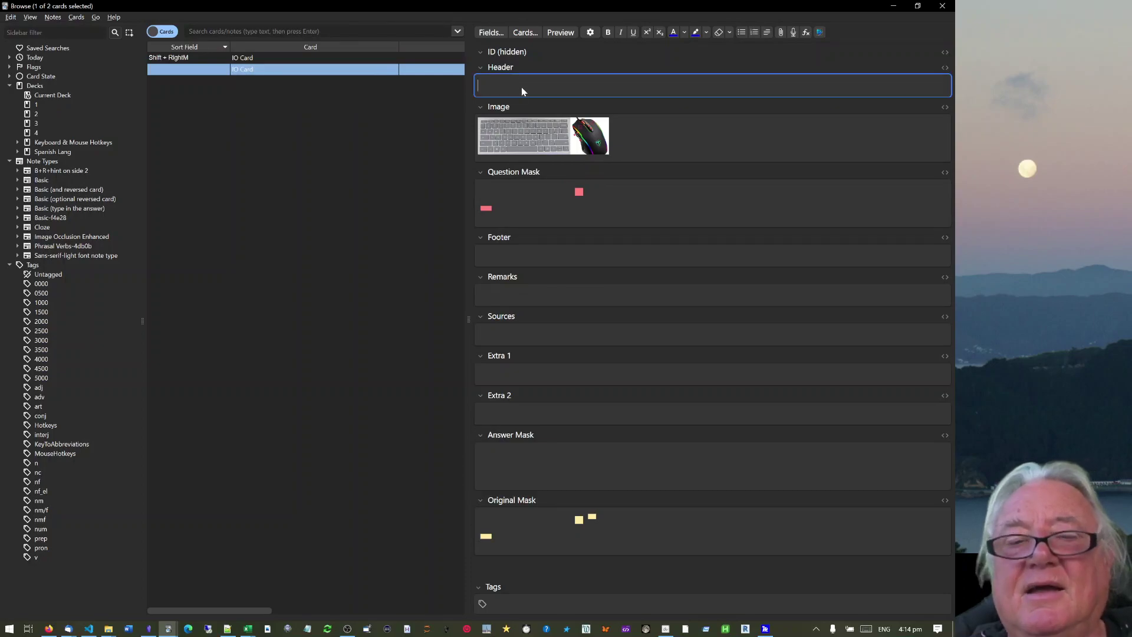
key("ctrl+v")
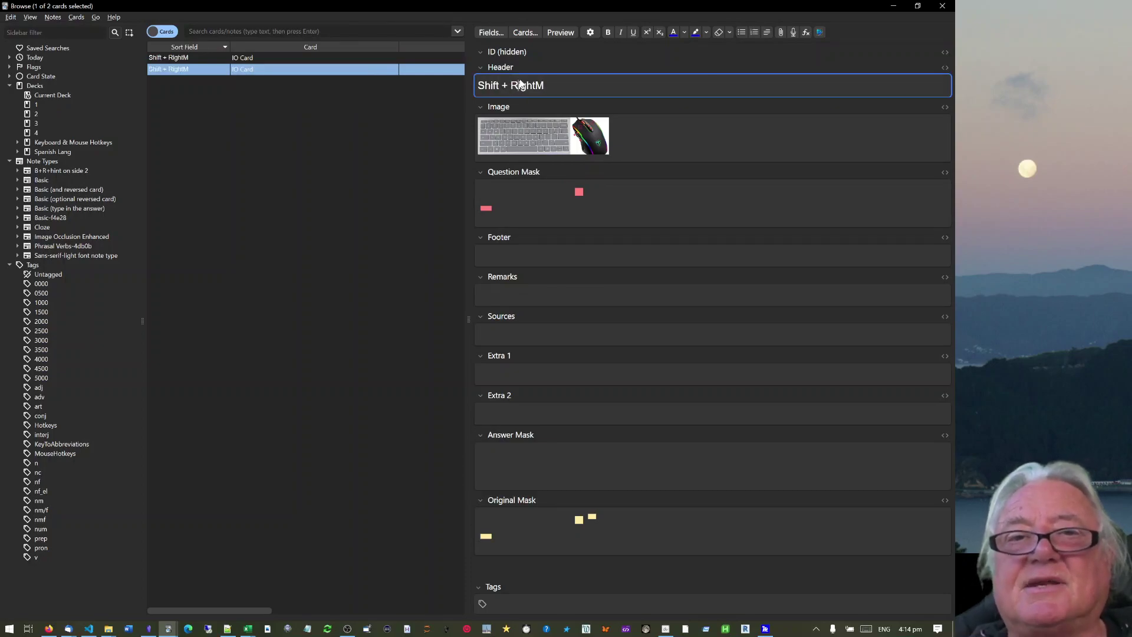
left_click_drag(545, 87, 511, 93)
key("BackSpace")
type("Le")
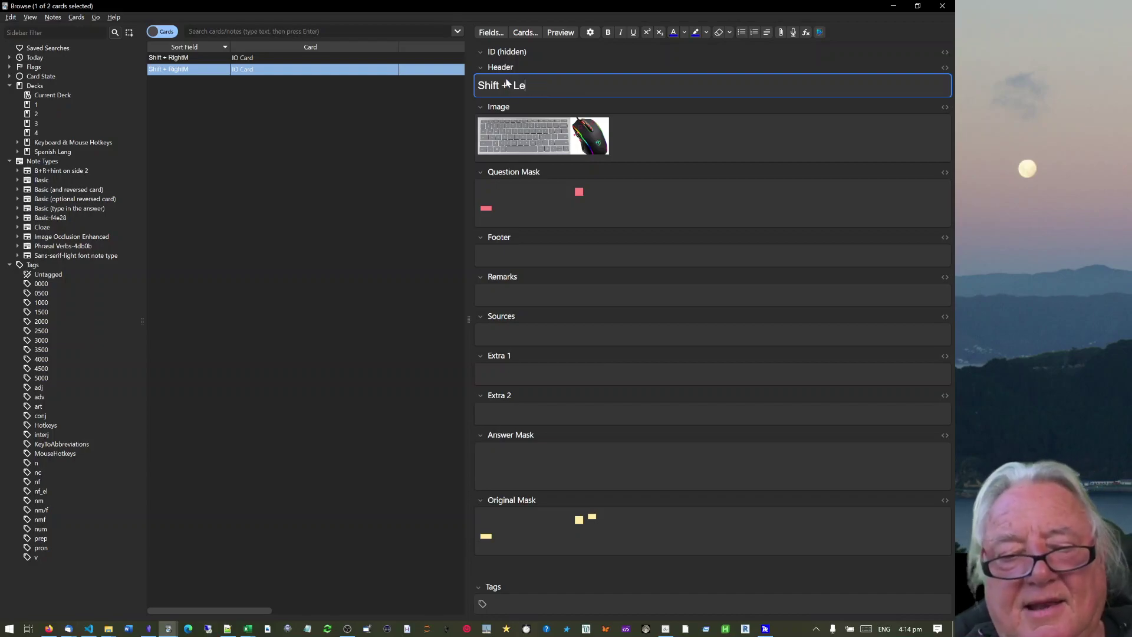
type("ftM")
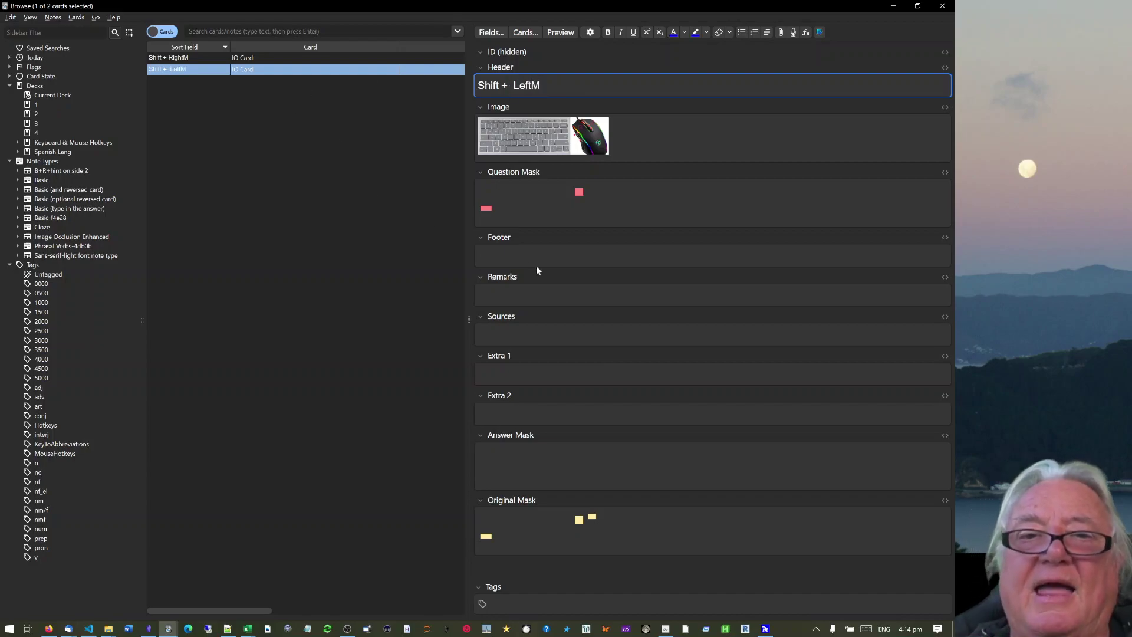
- Enter "Move cursor 1 space left" as the second card's Remarks
left_click(499, 305)
left_click(497, 297)
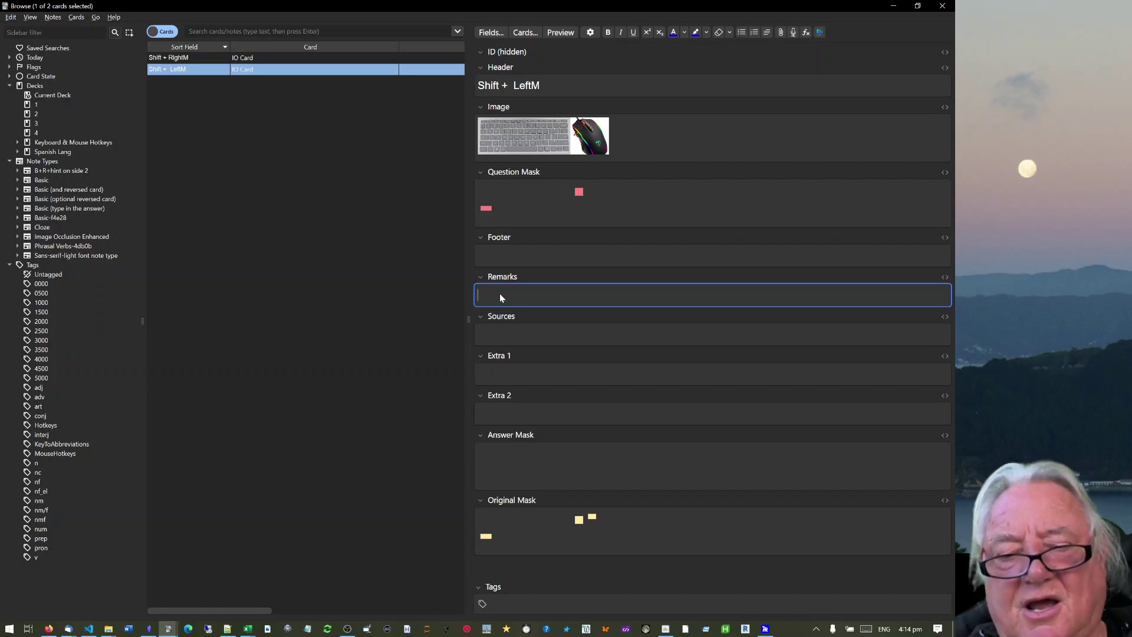
type("Move ")
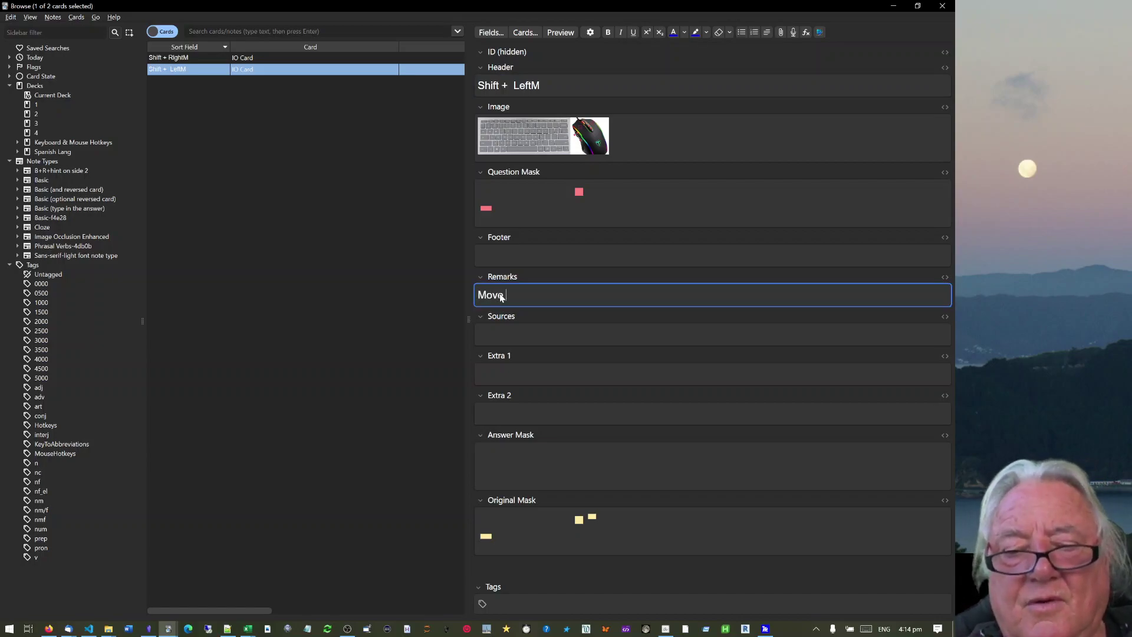
type("cursor ")
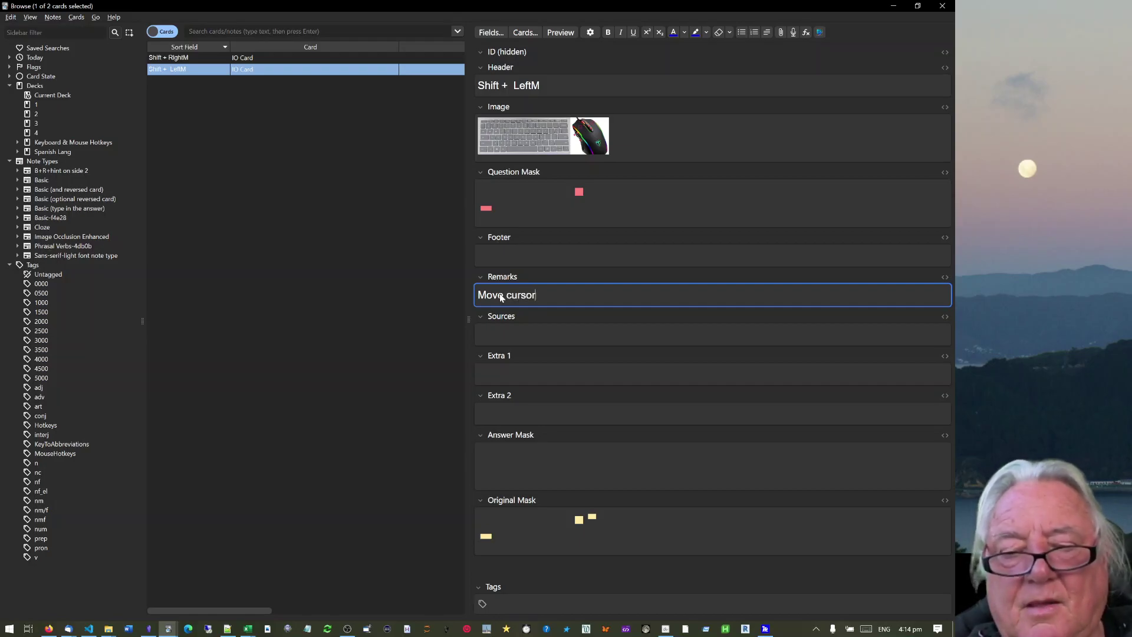
type("1 spac")
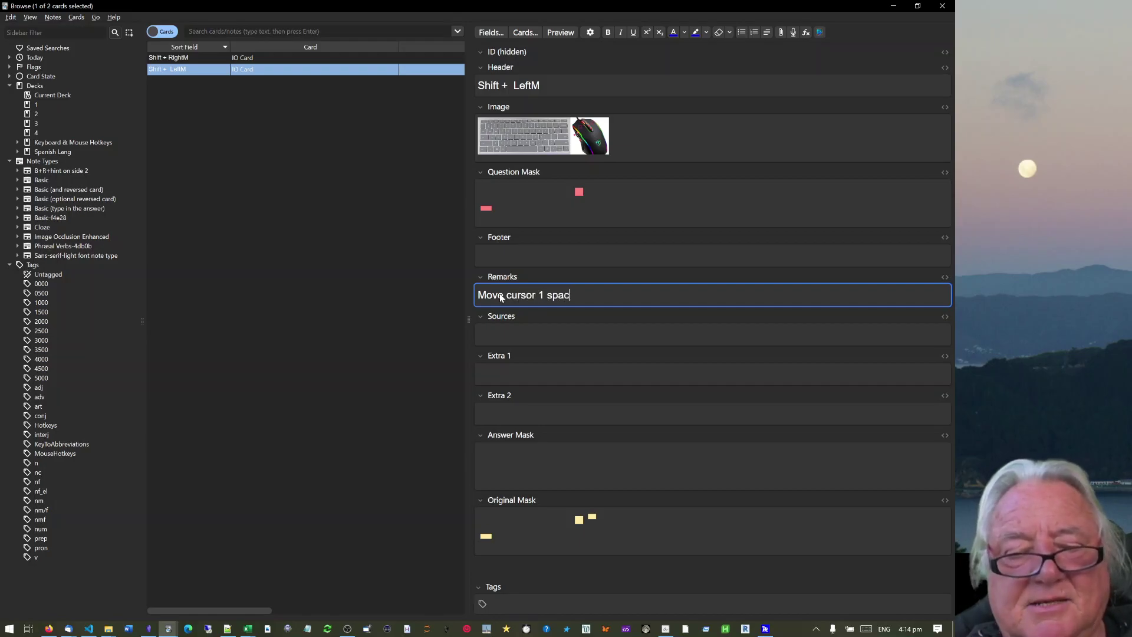
type("e left")
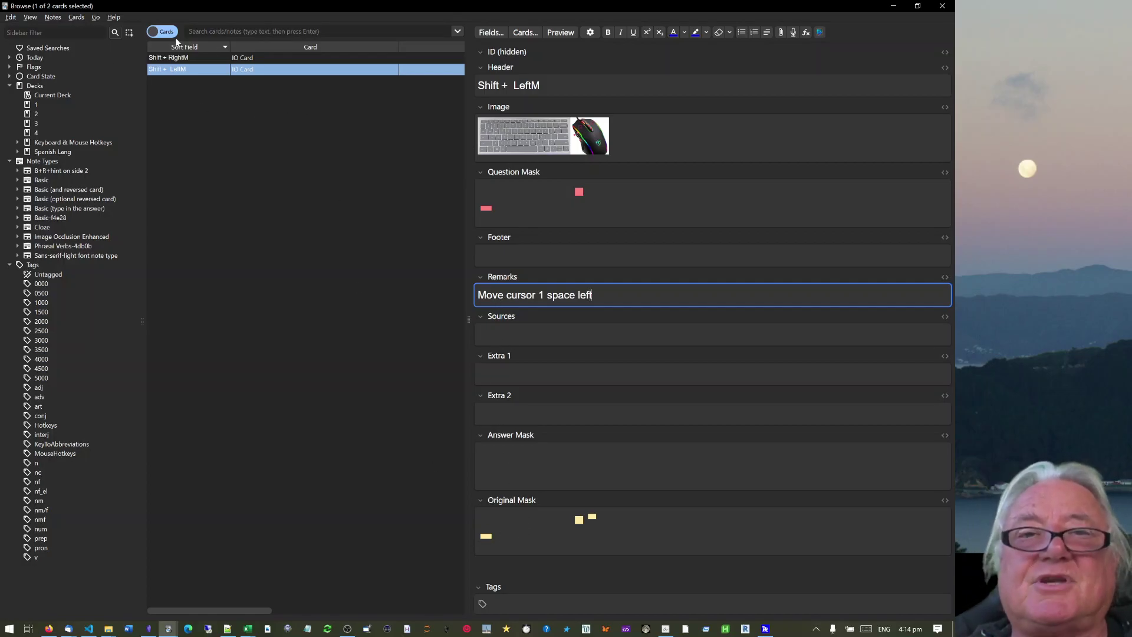
- Leave the card browser and study deck 4, rating the Shift + RightM card Good and the Shift + LeftM card Easy
left_click(943, 6)
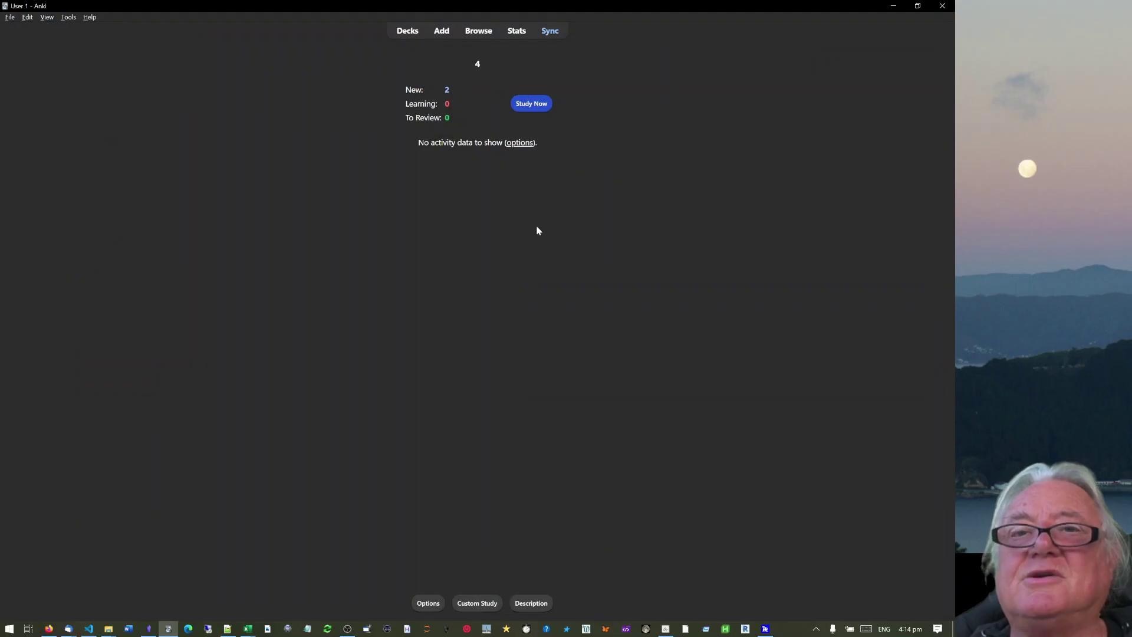
left_click(531, 103)
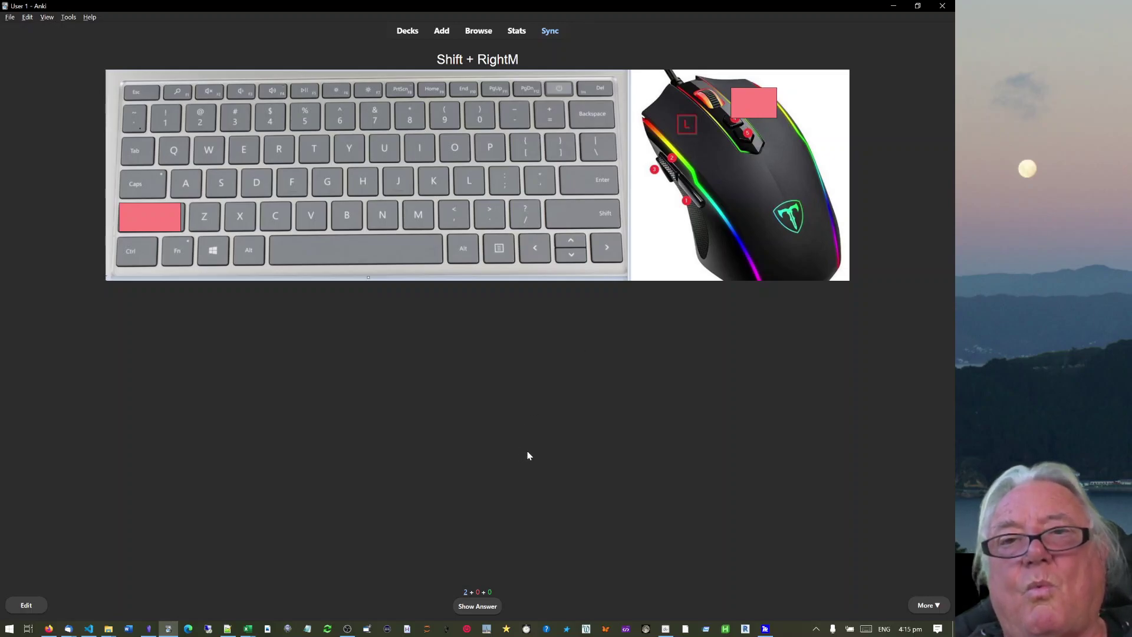
key("space")
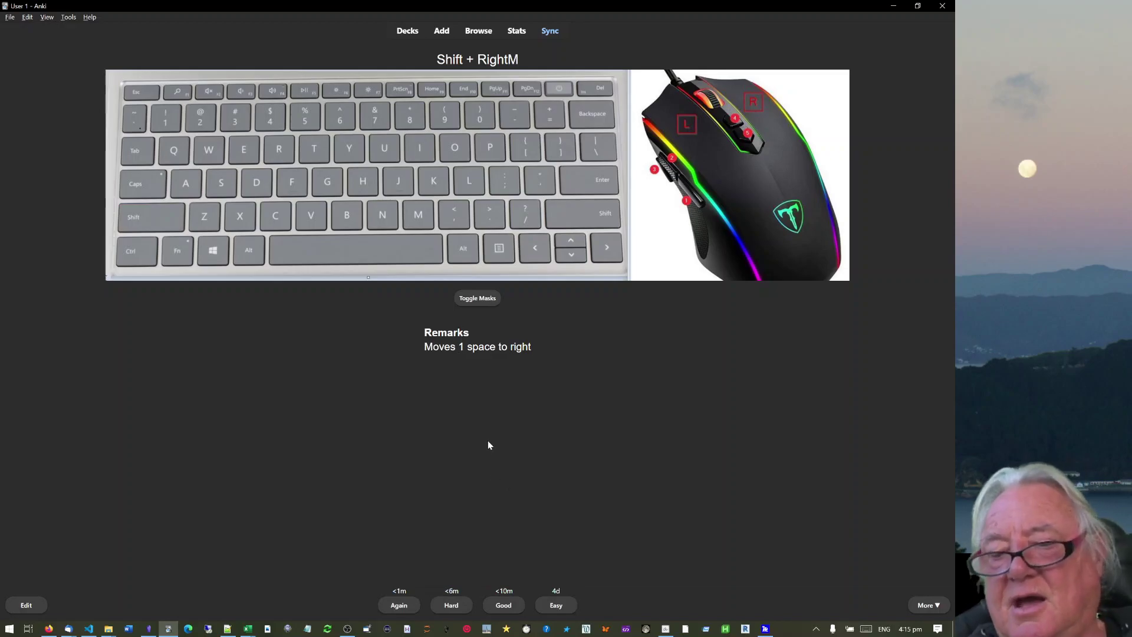
left_click(507, 604)
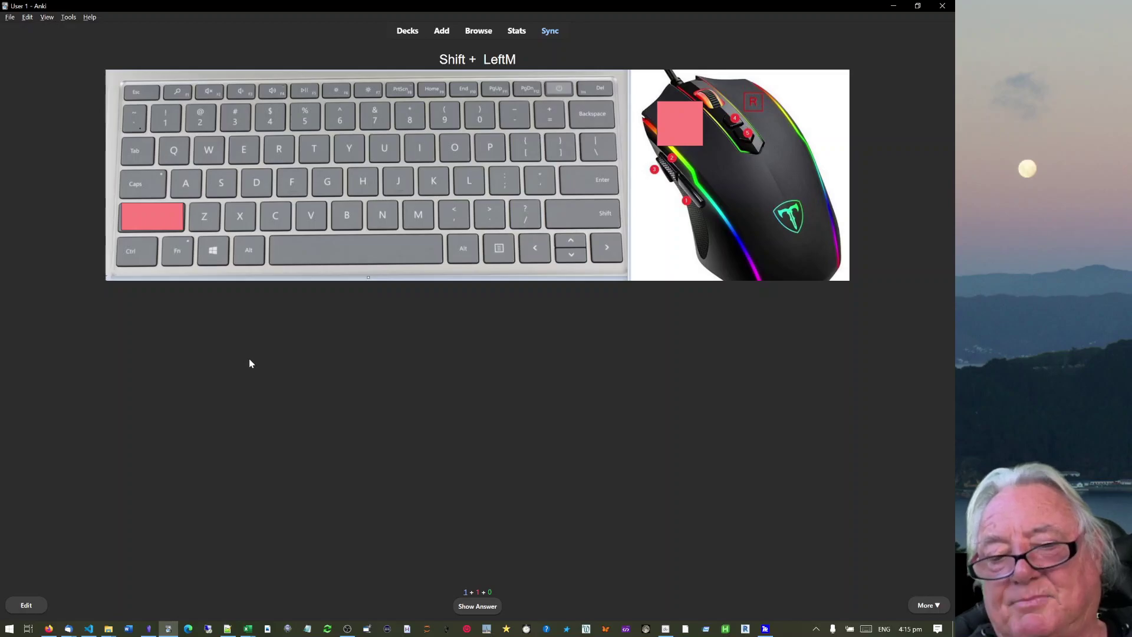
key("space")
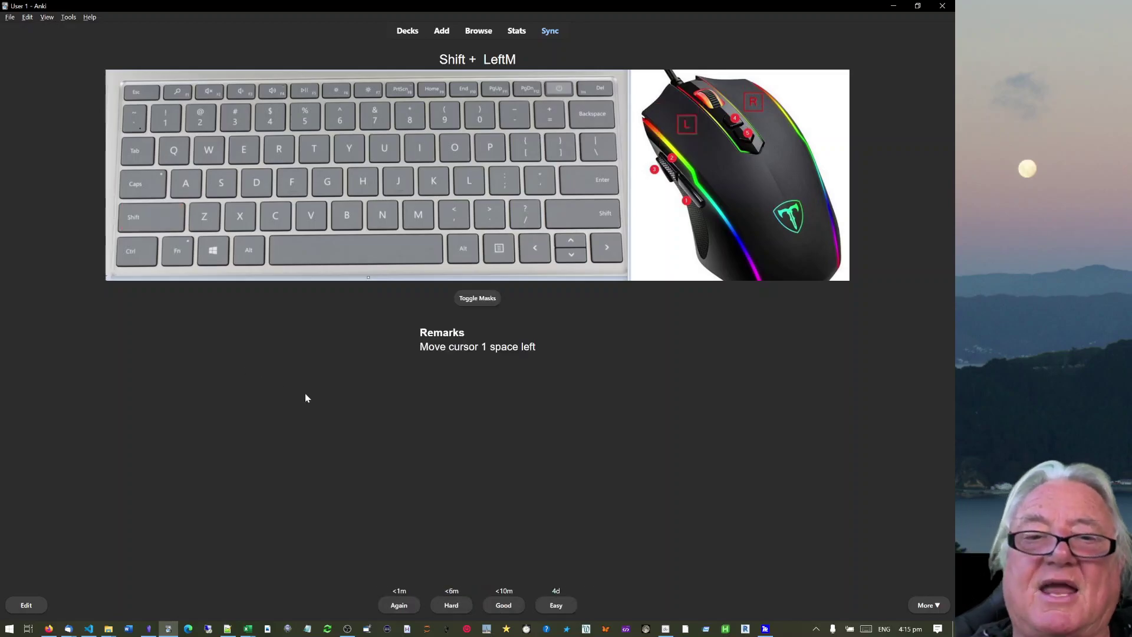
left_click(560, 606)
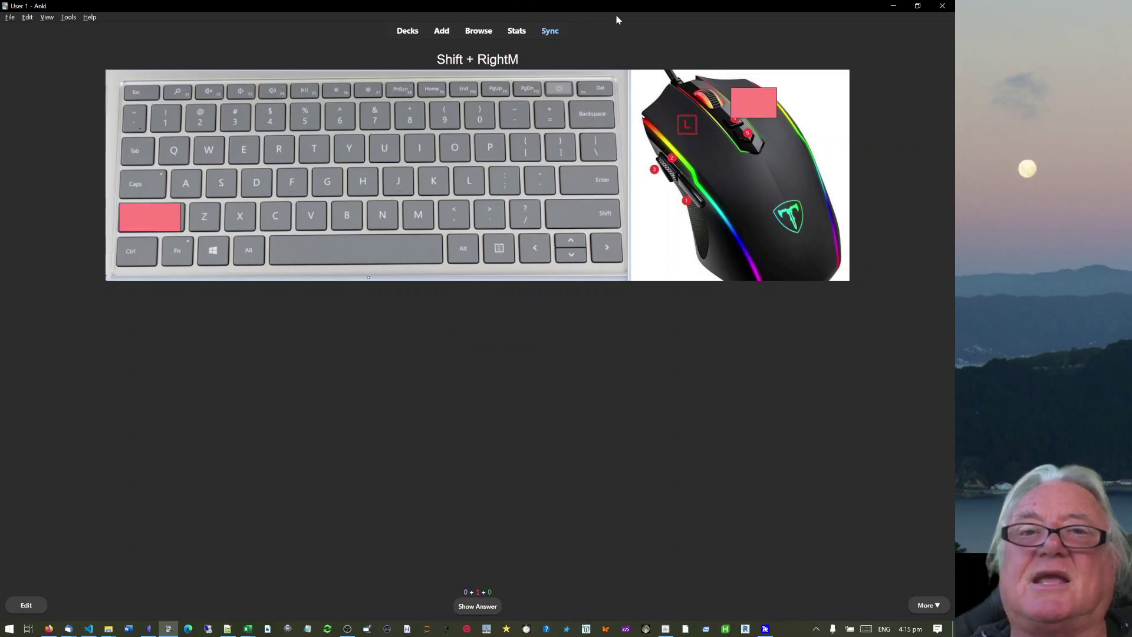
- Switch to Notepad++ and examine the keyboard and mouse hotkey list in anki12.txt
left_click(49, 629)
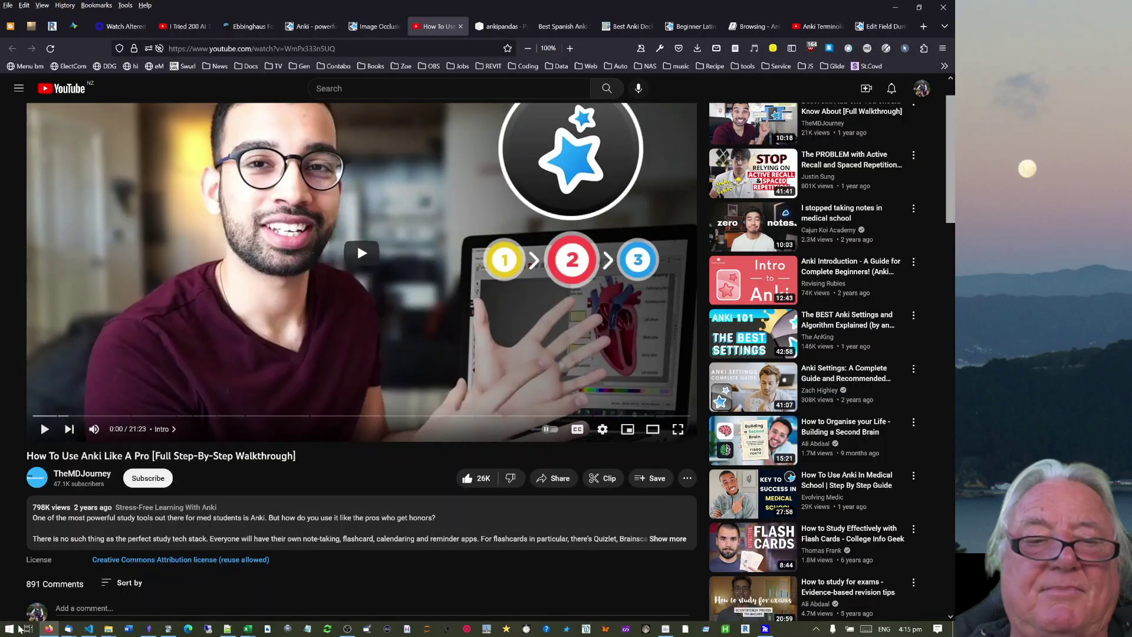
left_click(227, 629)
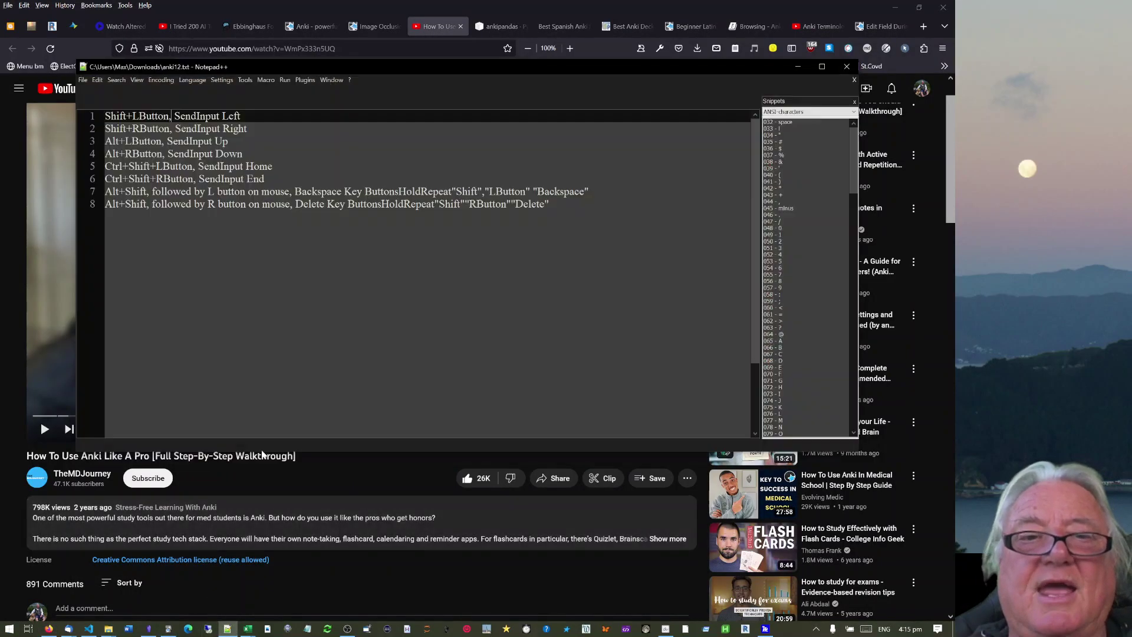
left_click(320, 204)
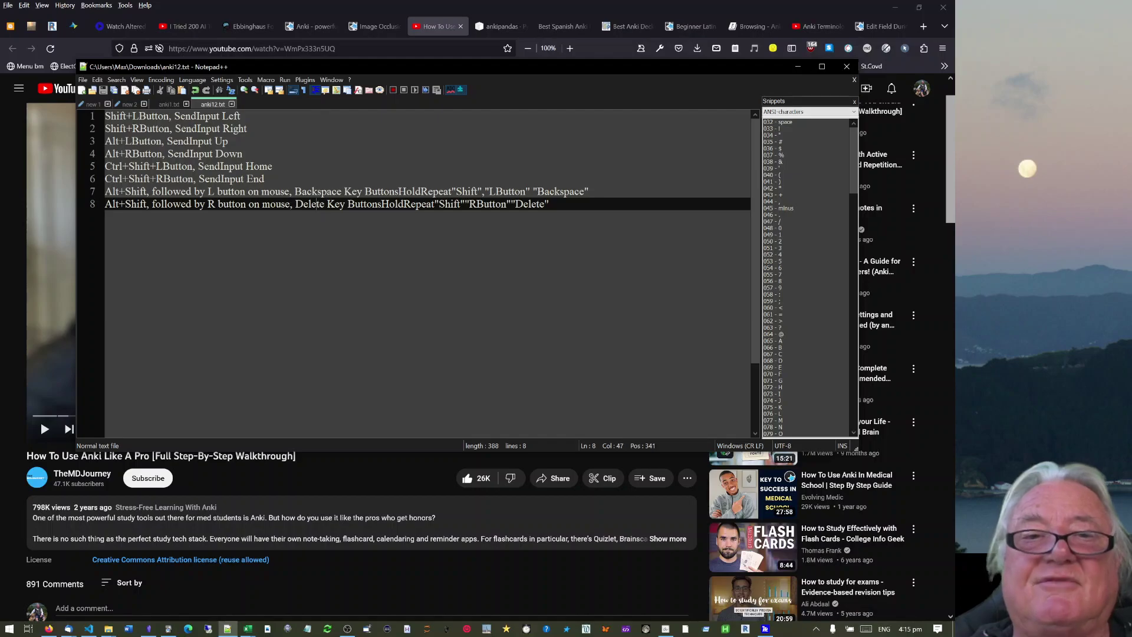
- Demonstrate the left and right cursor-movement hotkeys on lines 7 and 8 of the hotkey list
key("Left")
key("Left")
key("Left")
key("Left")
key("shift+Left")
key("shift+Left")
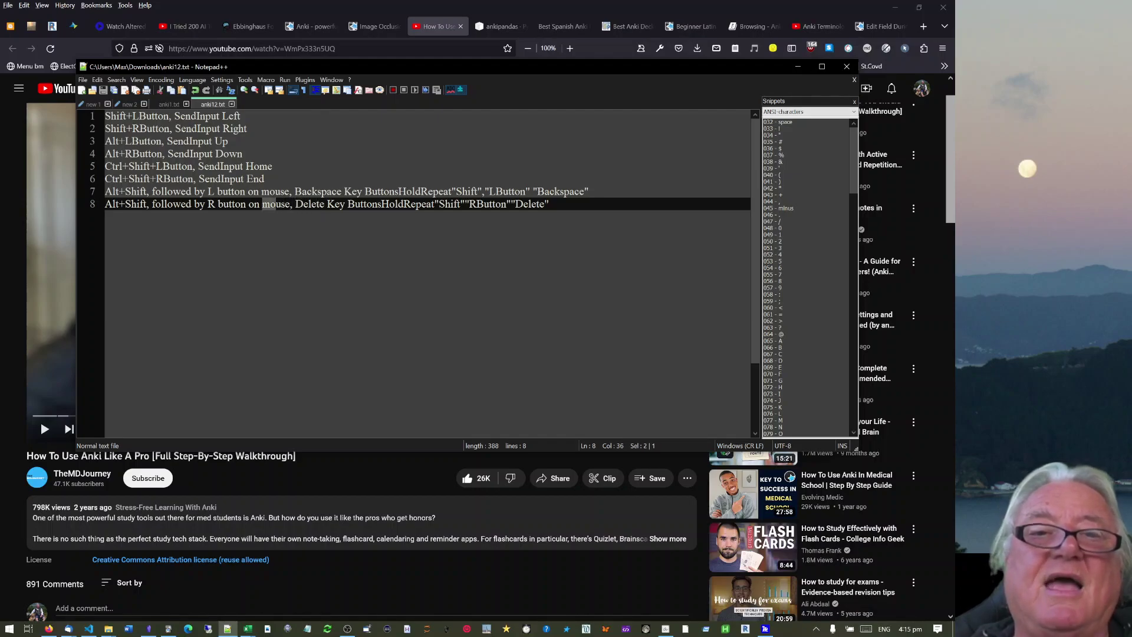
left_click(321, 192)
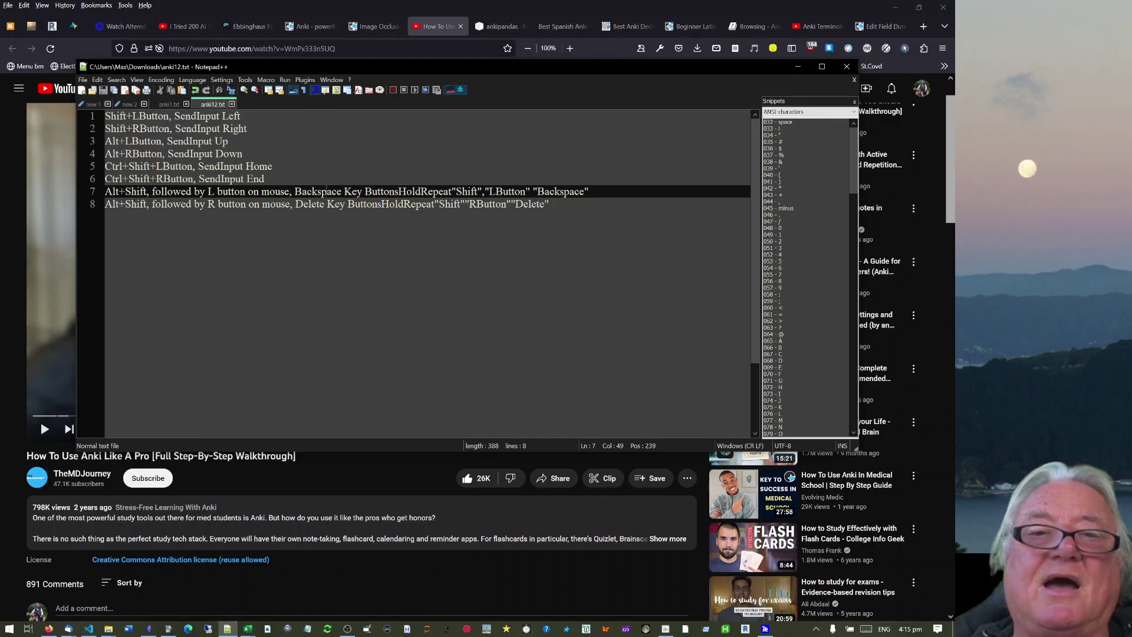
key("Right")
key("Right")
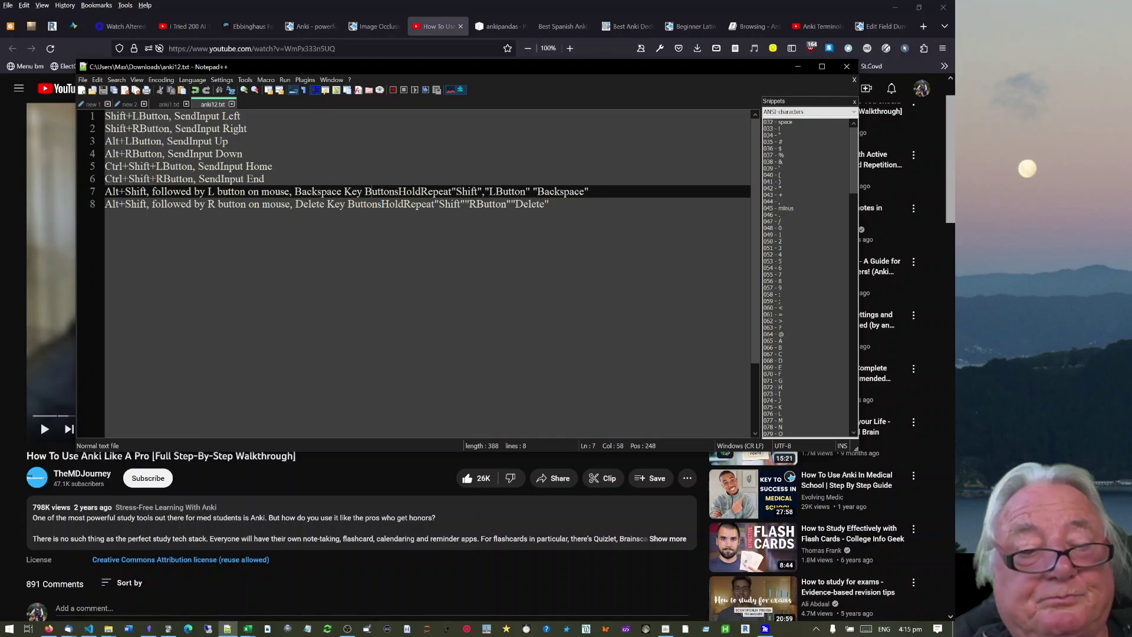
- Demonstrate moving the cursor up and down through the lines of the hotkey list
key("Up")
key("Up")
key("Up")
key("Up")
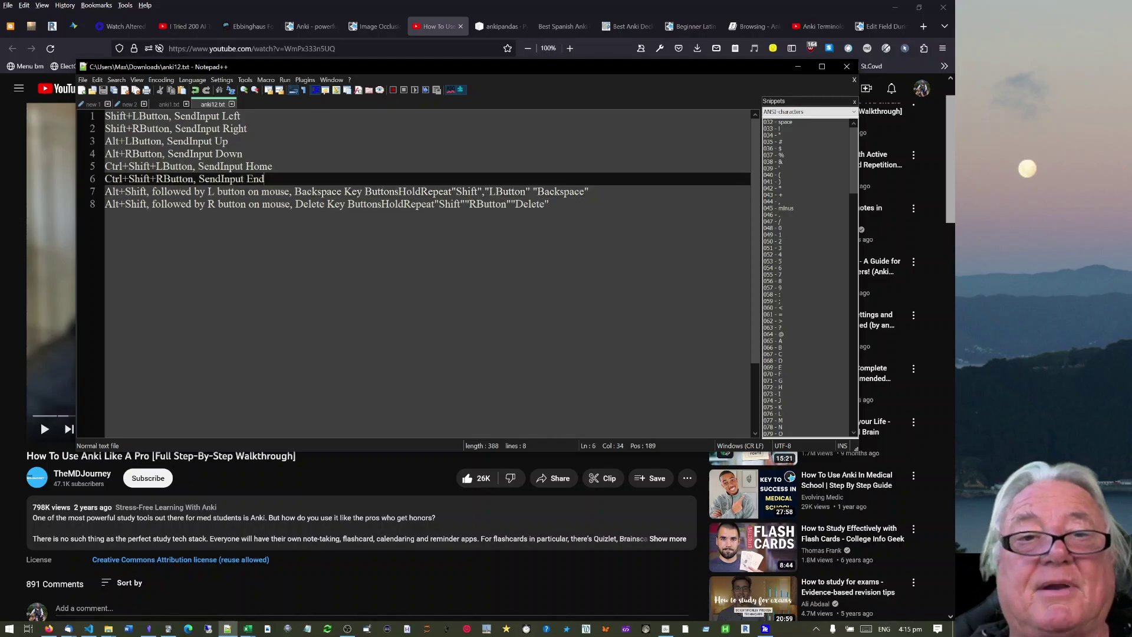
key("Up")
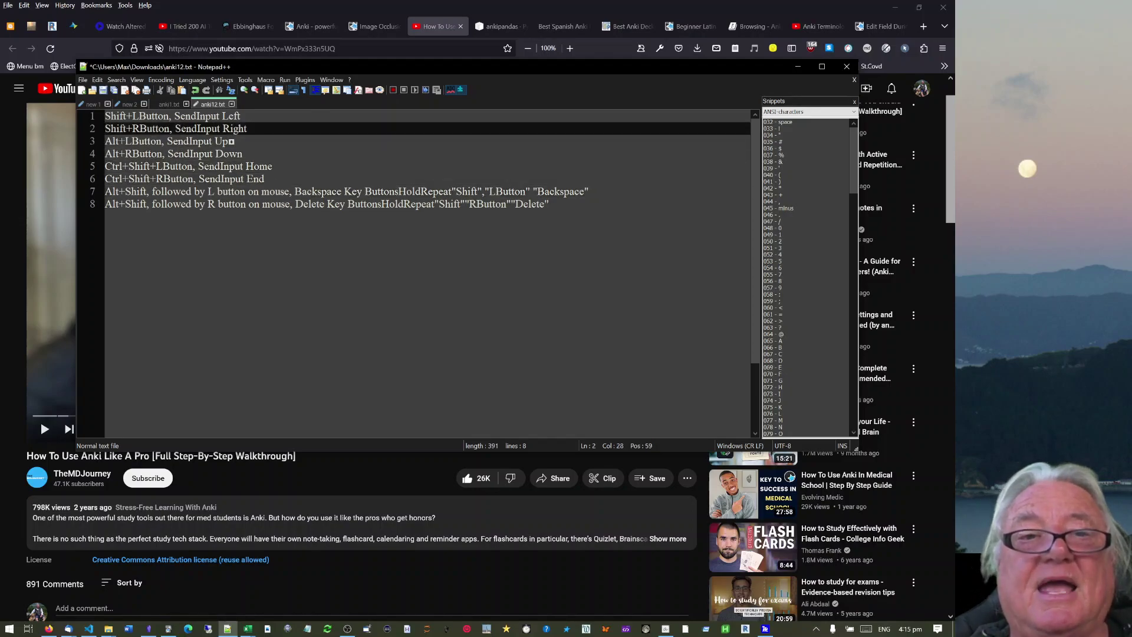
key("Down")
key("Down")
key("Down")
key("Down")
key("Down")
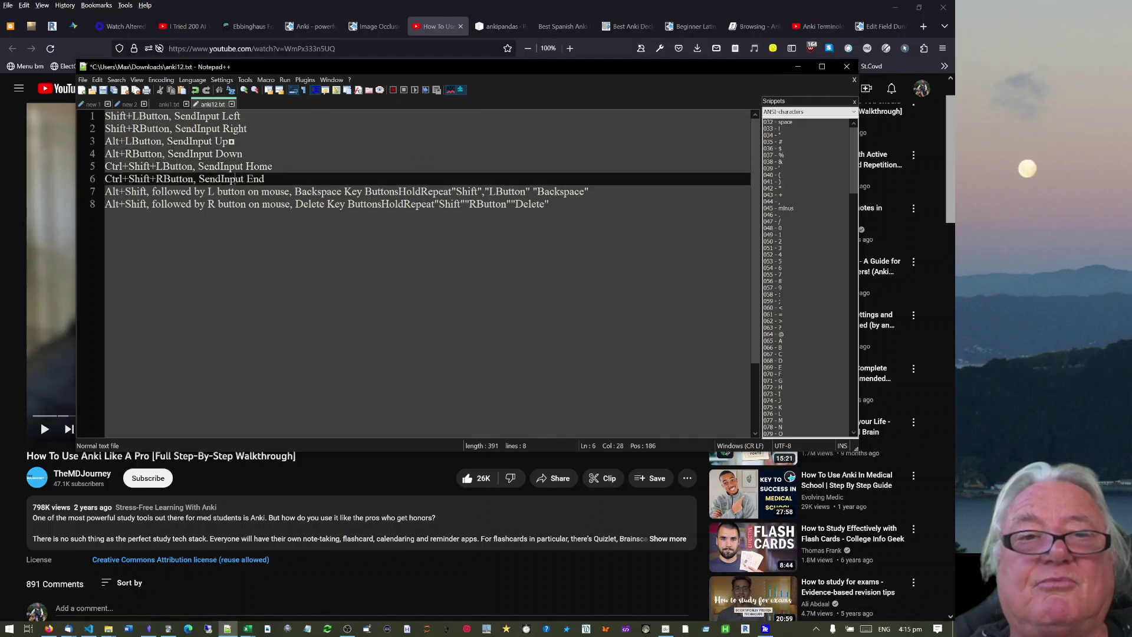
- Demonstrate selecting from the cursor to the start of the hotkey list, and from there to its end
key("ctrl+shift+Home")
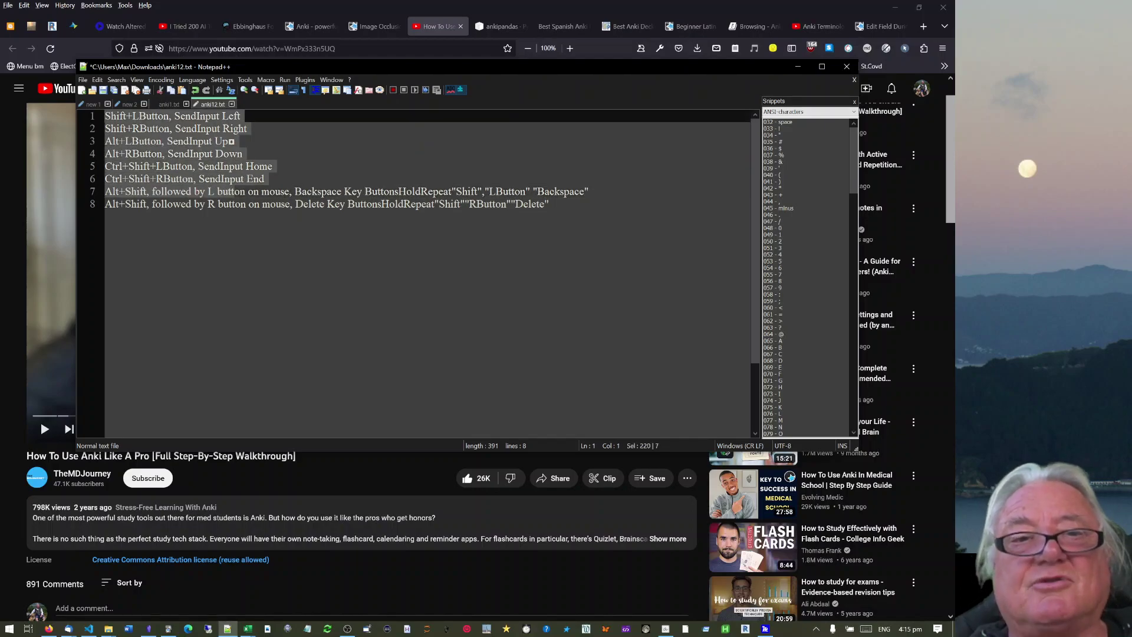
key("Left")
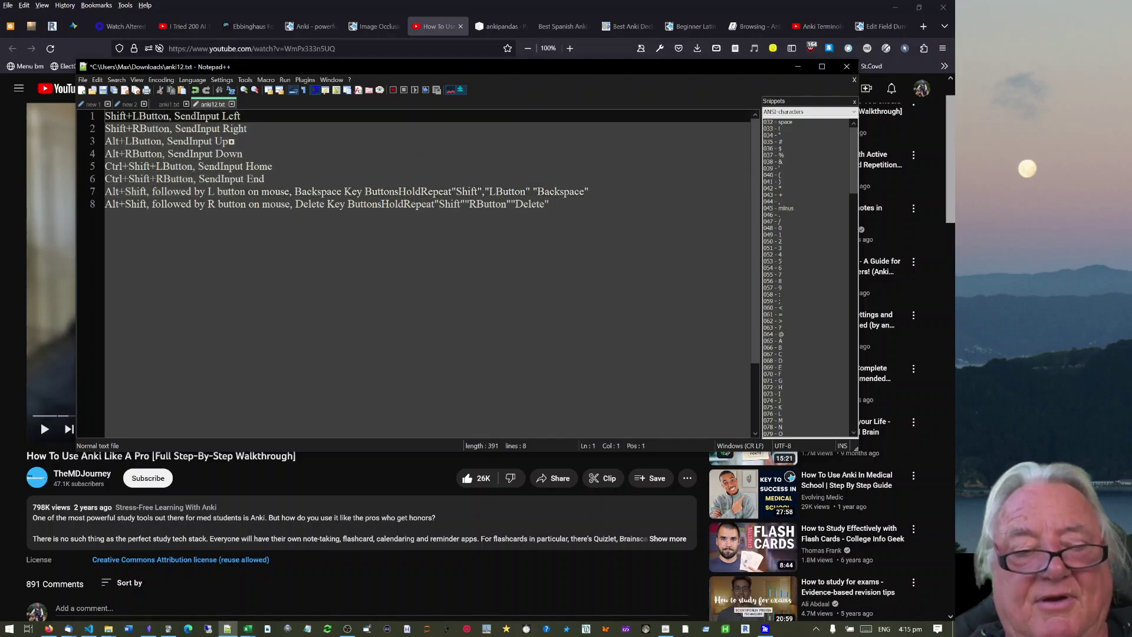
key("ctrl+shift+End")
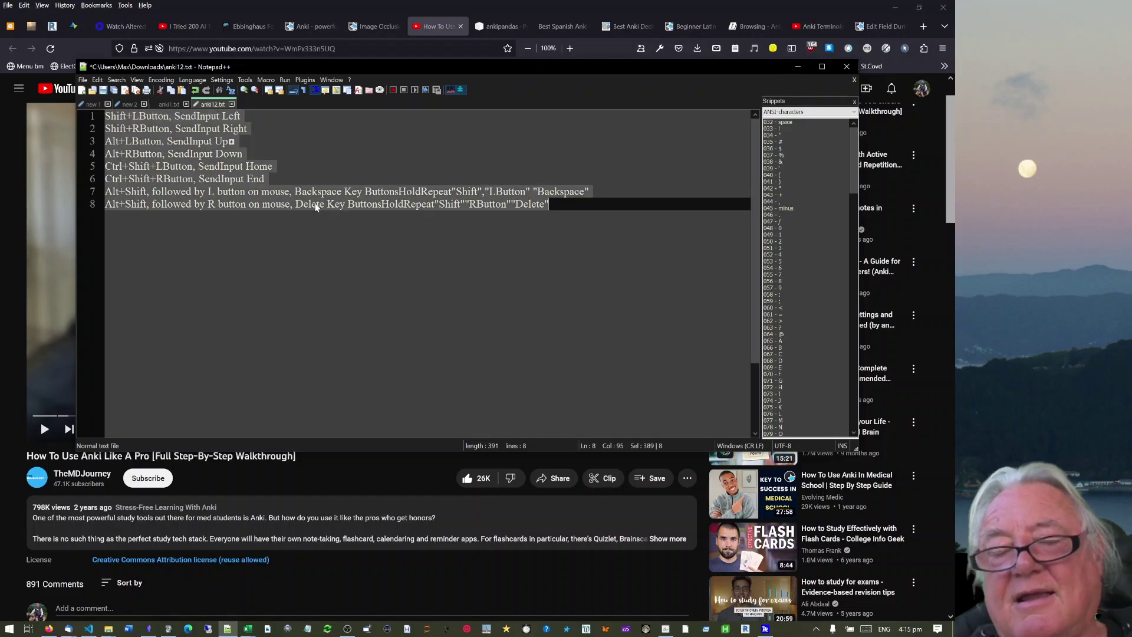
key("Right")
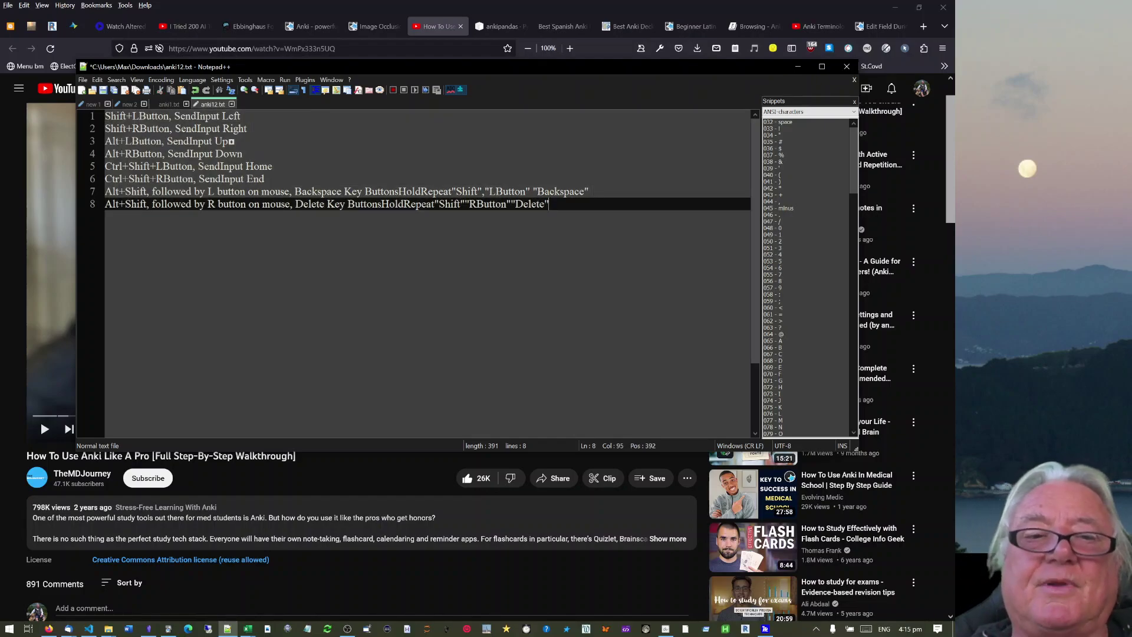
- Switch to Firefox and jump to the end of the YouTube page's comments and back to its beginning
left_click(48, 628)
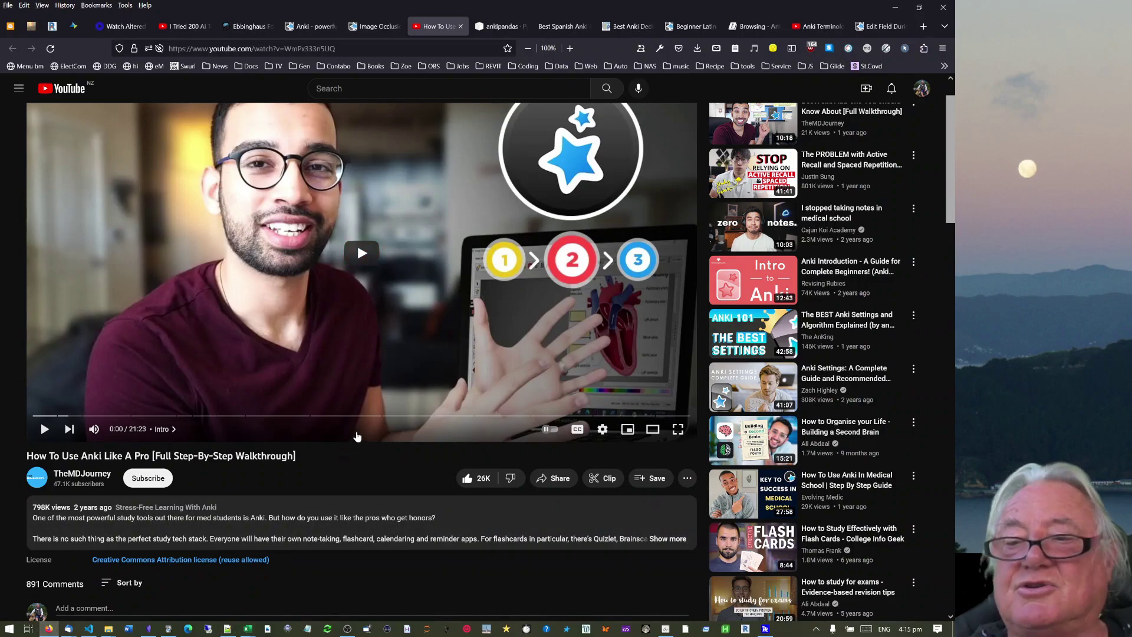
key("End")
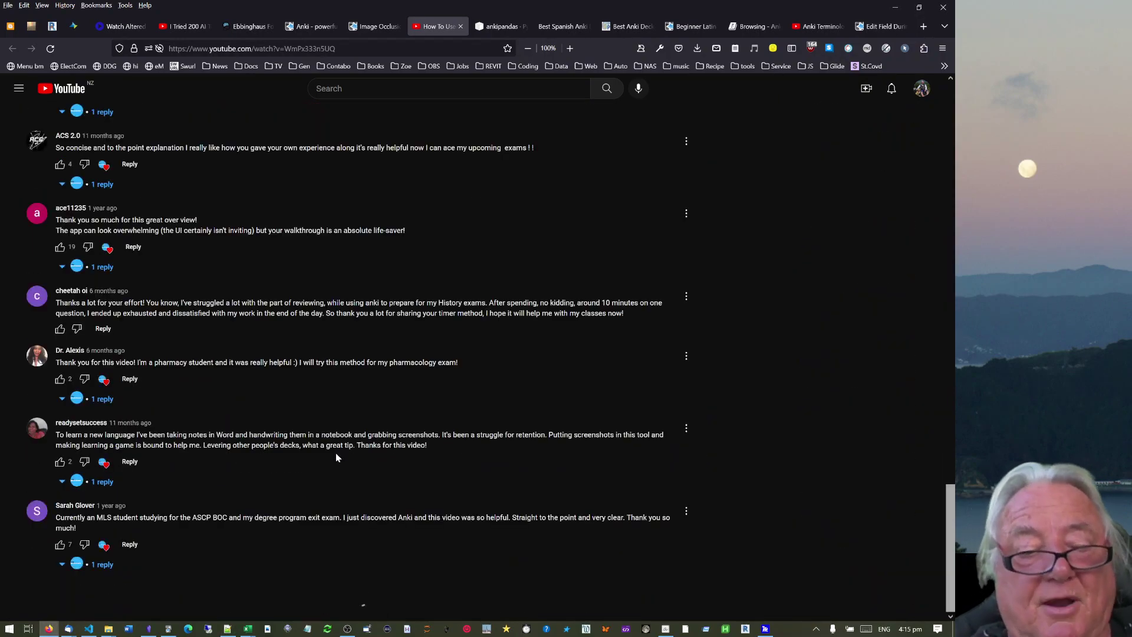
key("Home")
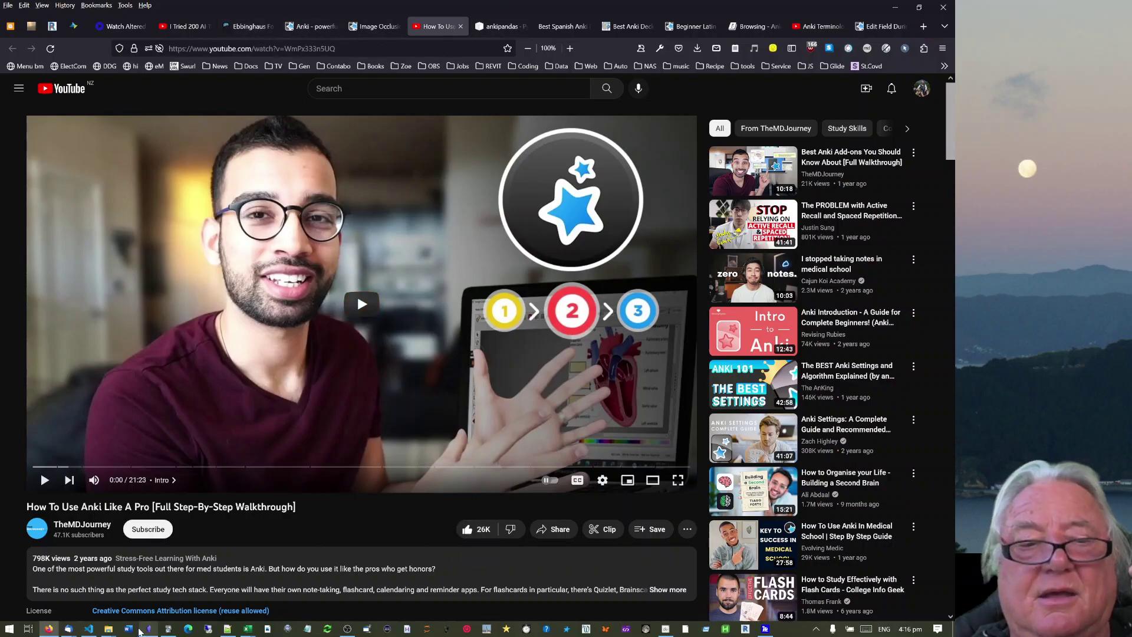
- Switch to Anki to sync the collection and return to the deck list
key("alt+Tab")
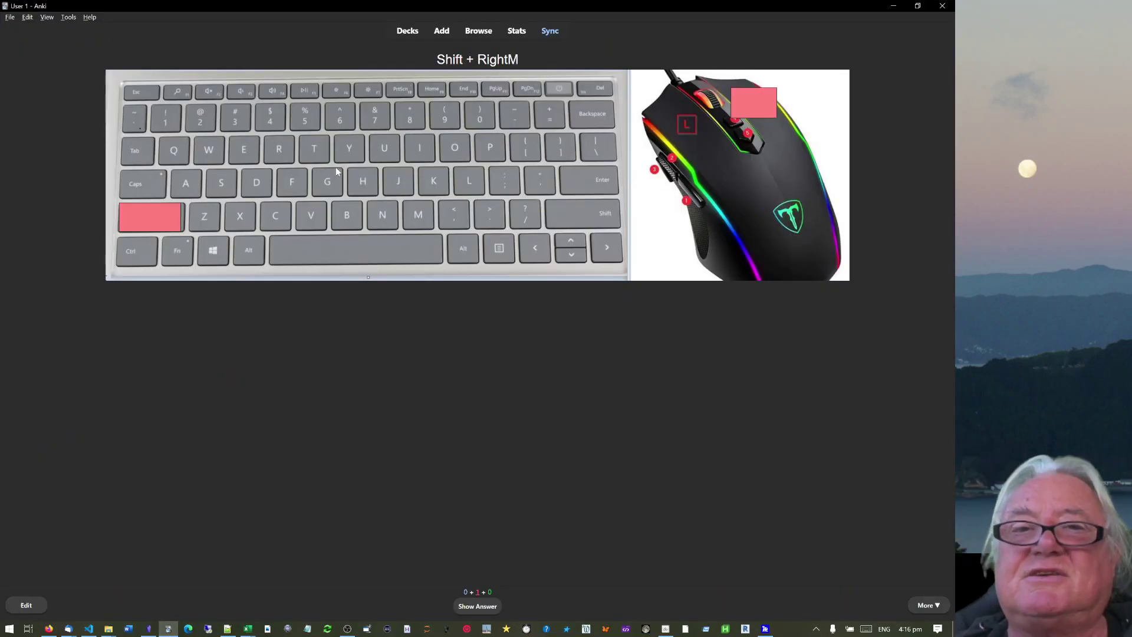
left_click(549, 34)
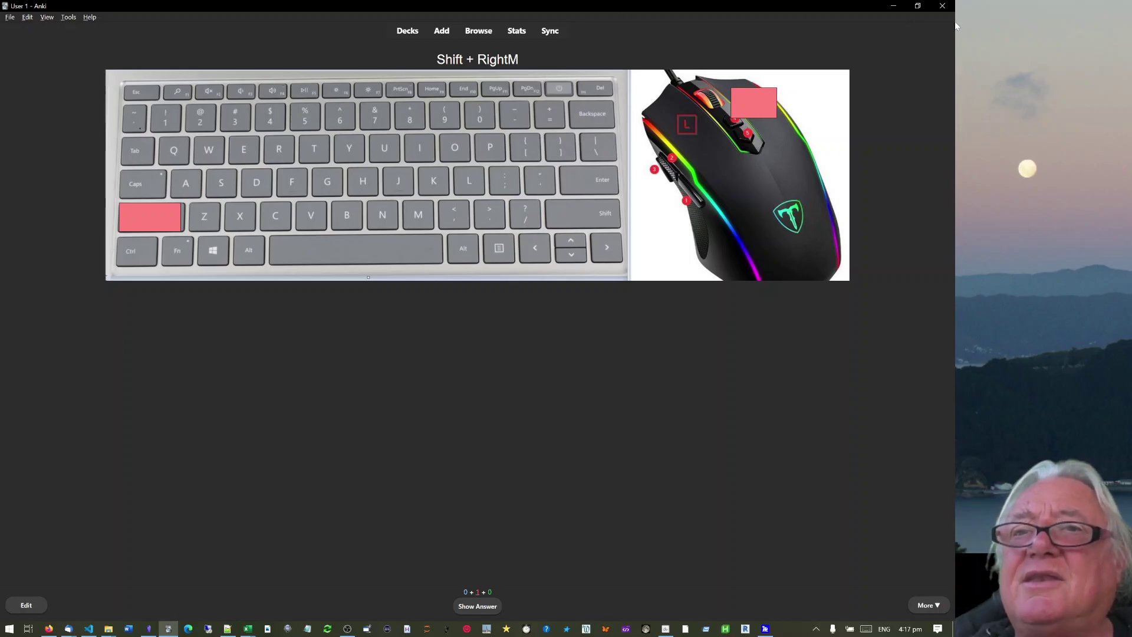
left_click(406, 32)
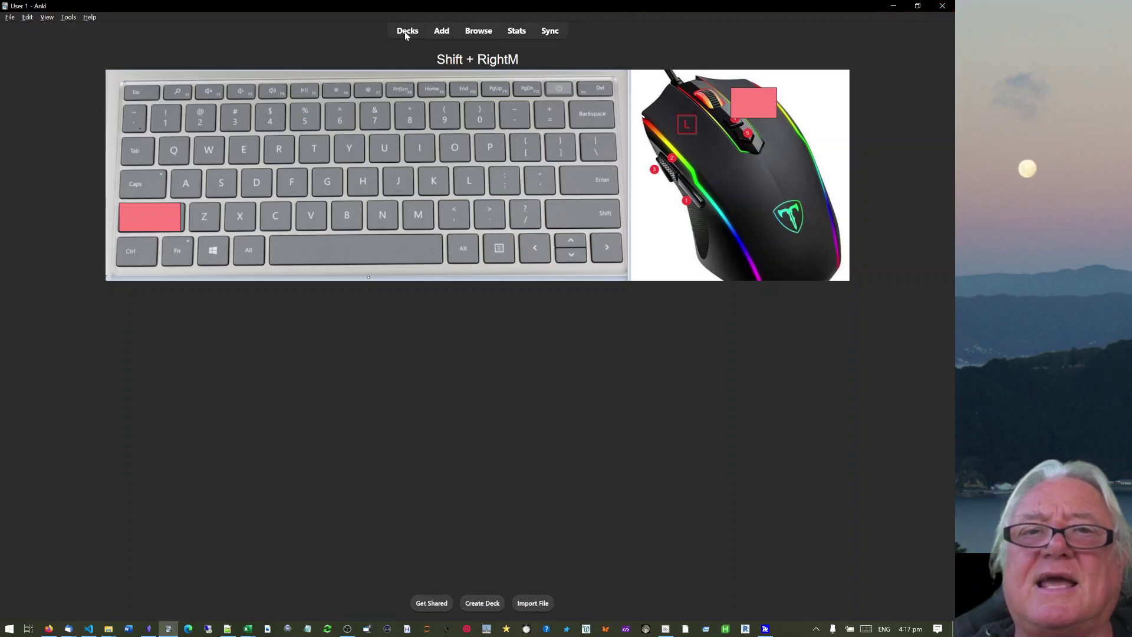
- Rename deck 4 as "HK- Shift + L/R Mouse"
right_click(355, 155)
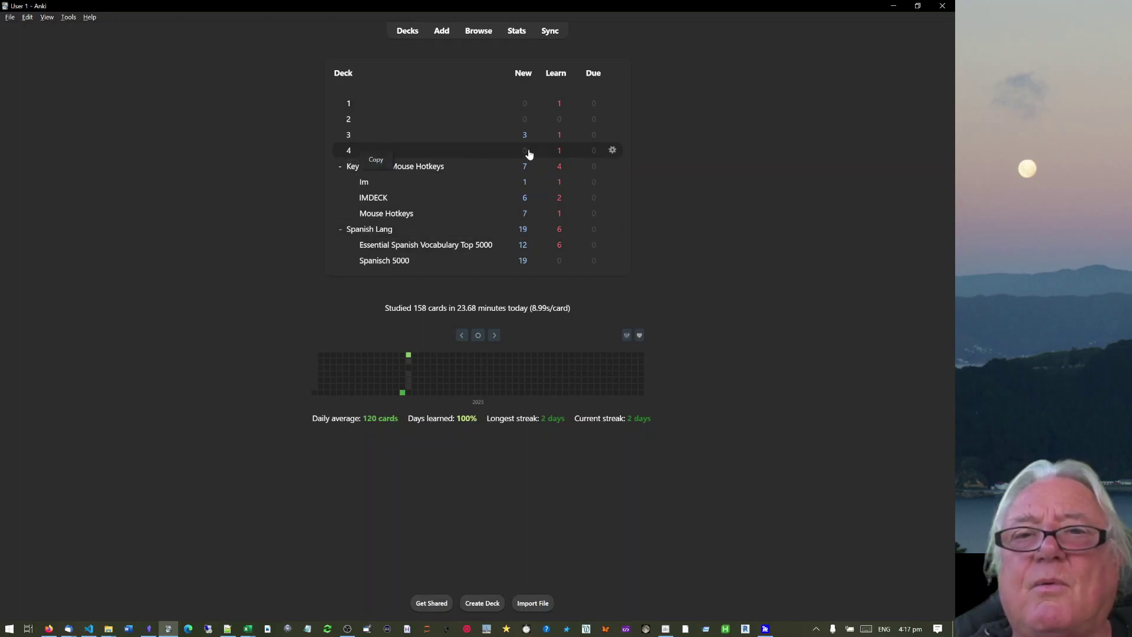
left_click(612, 150)
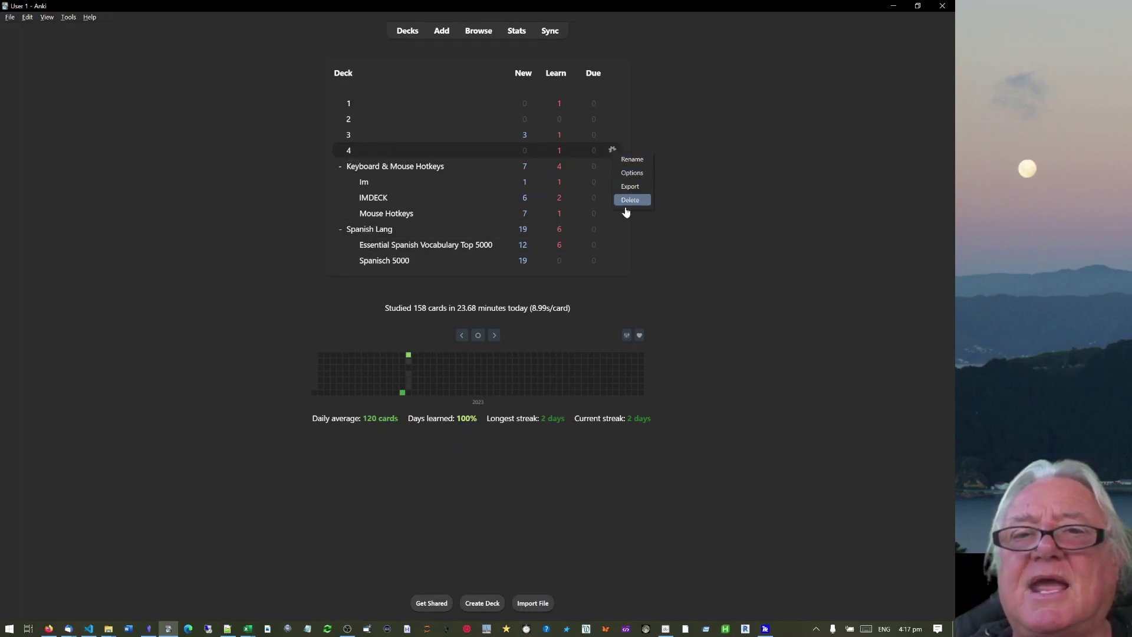
left_click(631, 160)
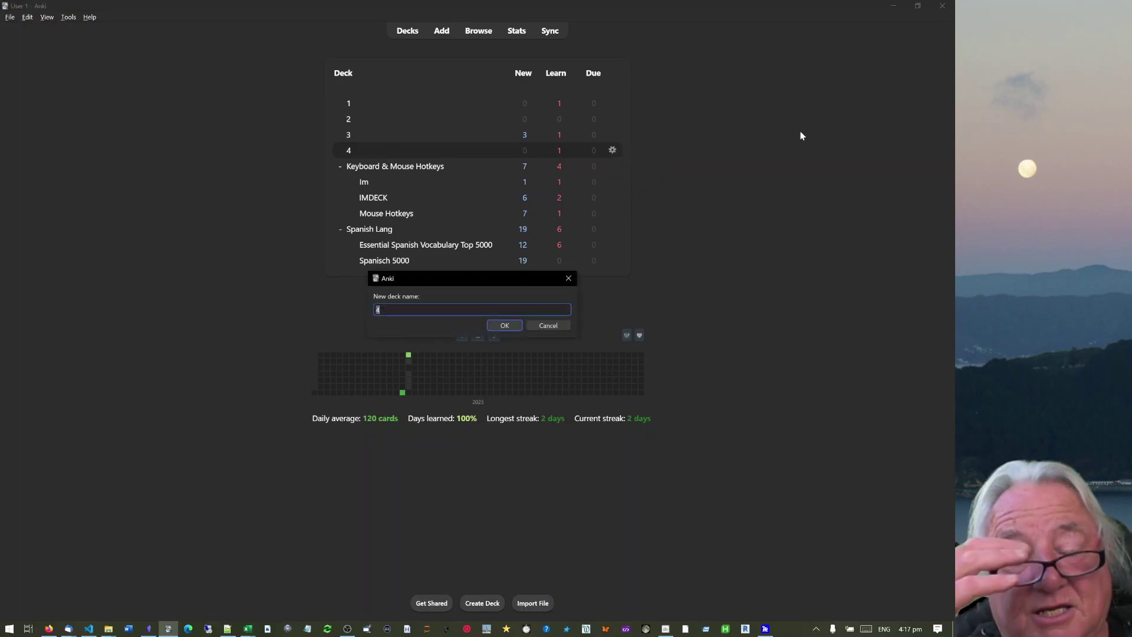
type("HK")
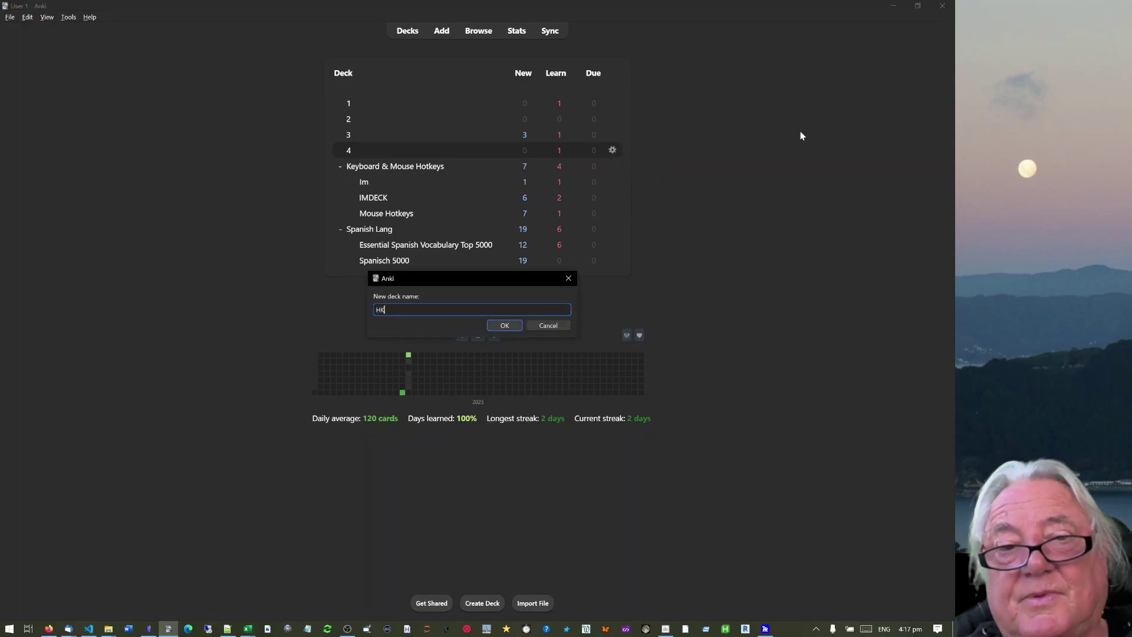
type("- Shi")
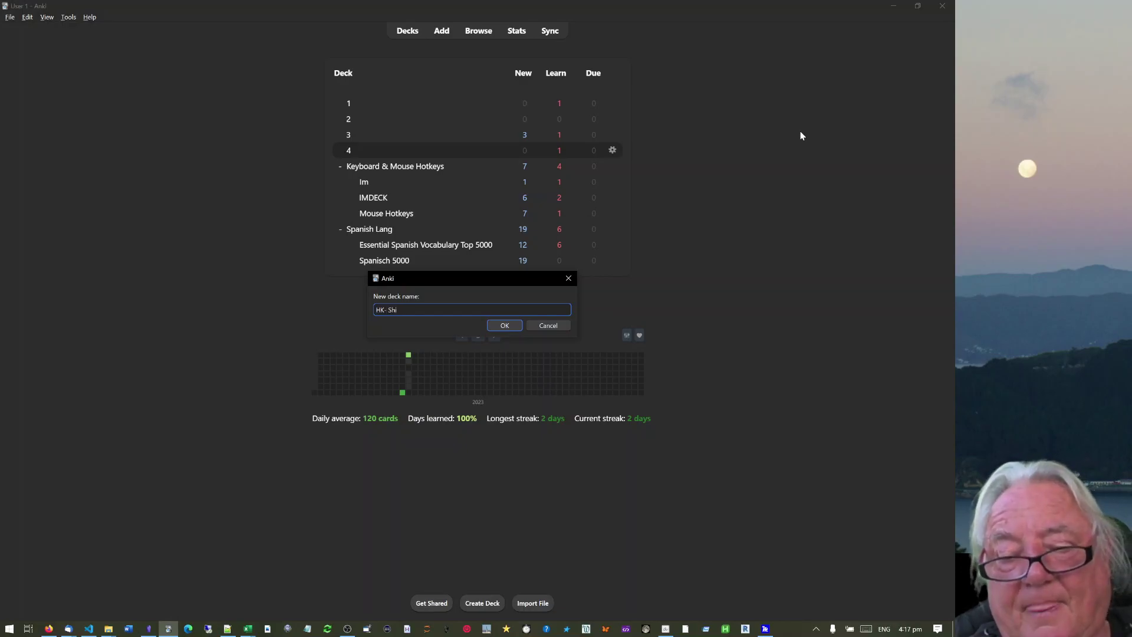
type("ft + L/R ")
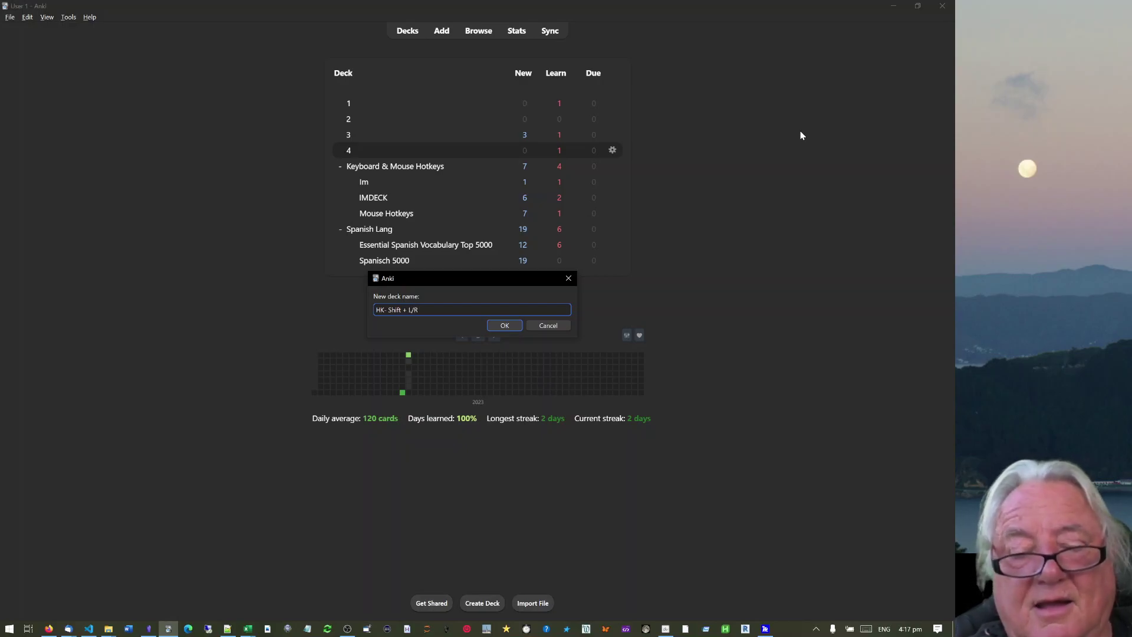
type("Mouse")
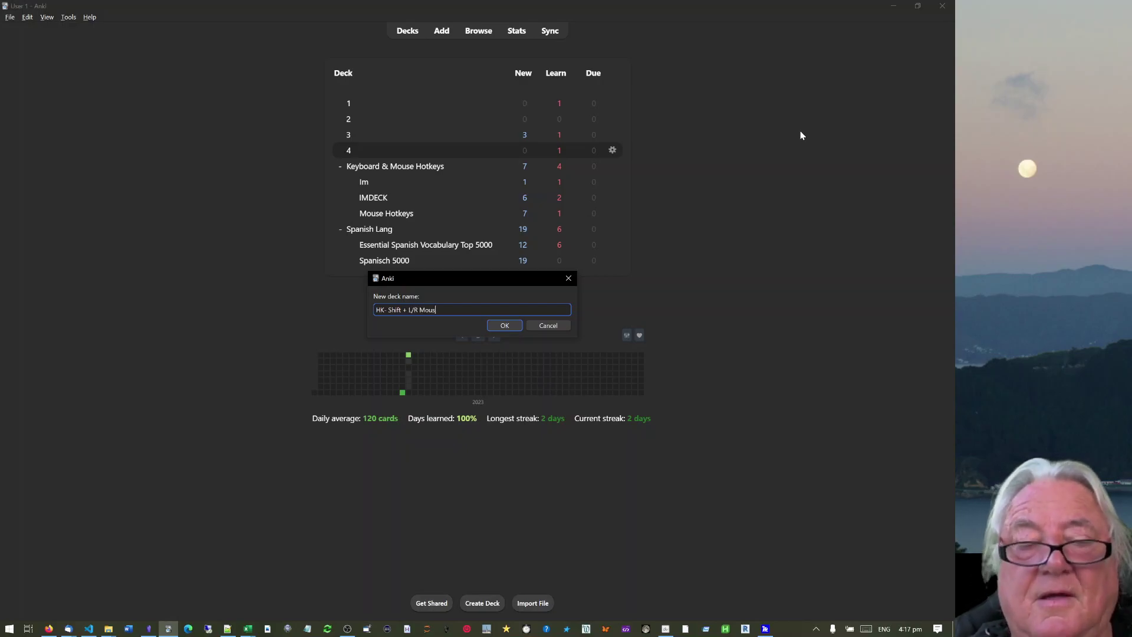
left_click(505, 326)
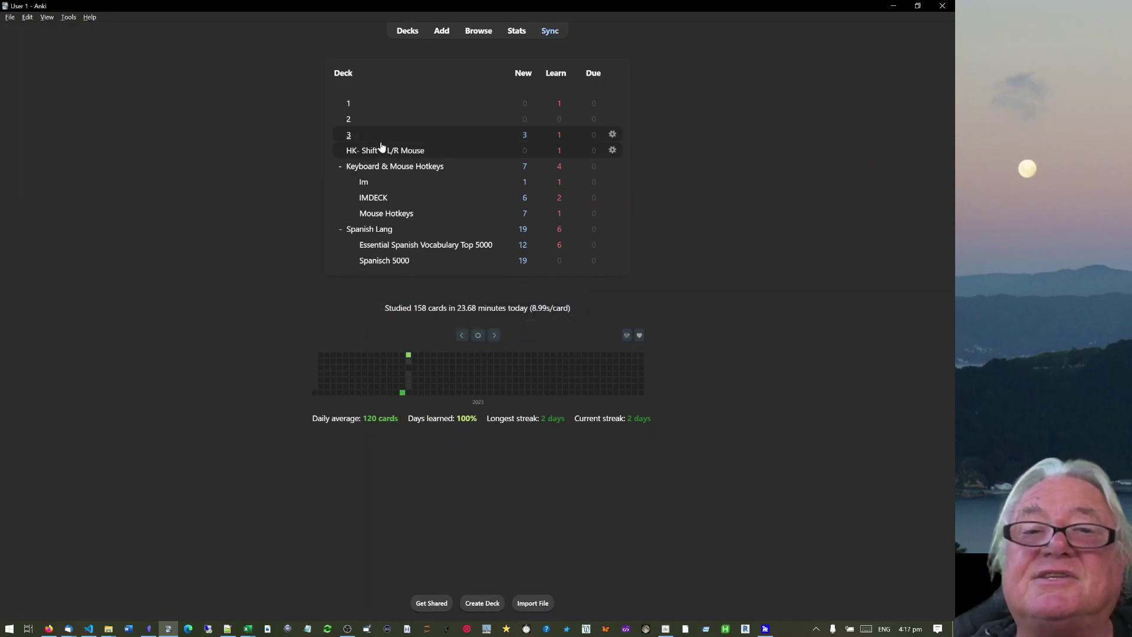
- Nest the HK- Shift + L/R Mouse deck directly under Keyboard & Mouse Hotkeys
left_click_drag(382, 153, 406, 178)
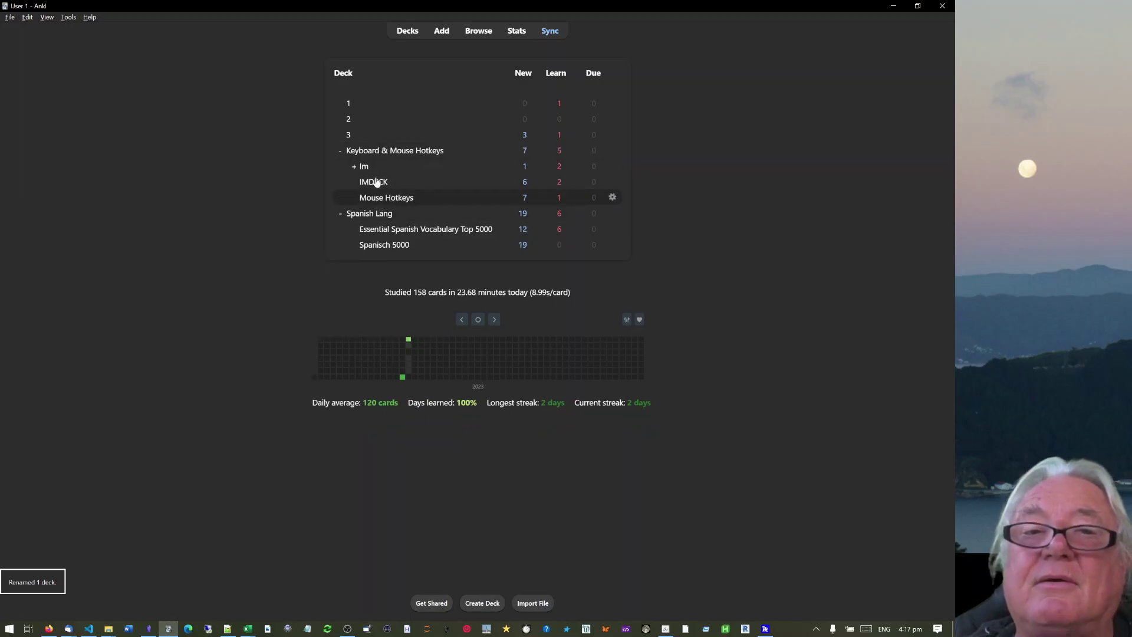
left_click(355, 168)
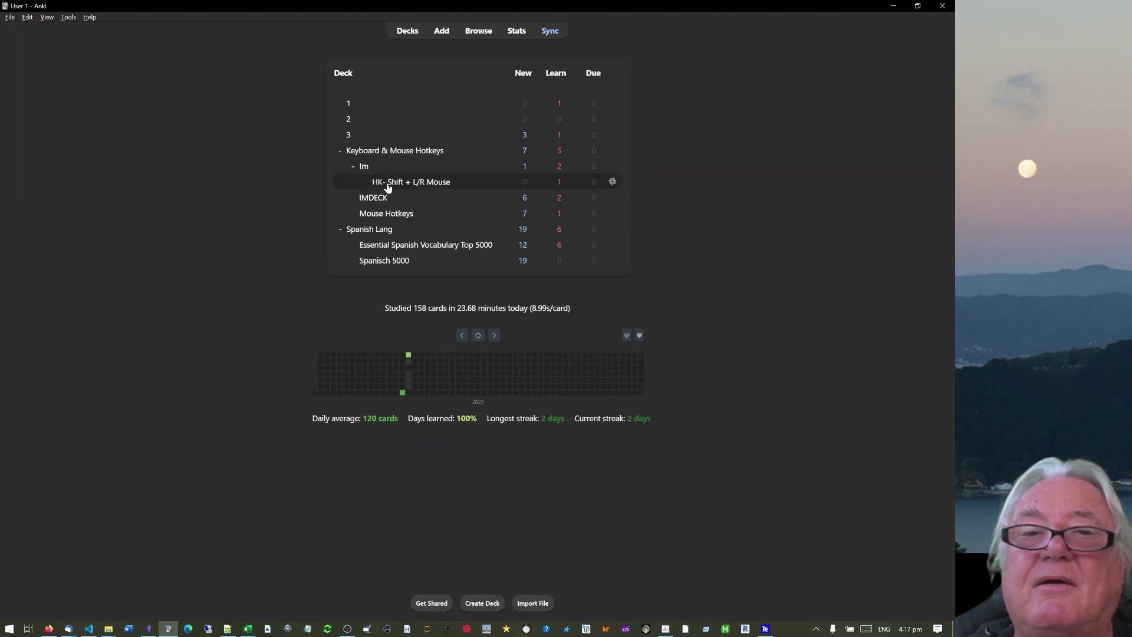
left_click_drag(401, 182, 391, 152)
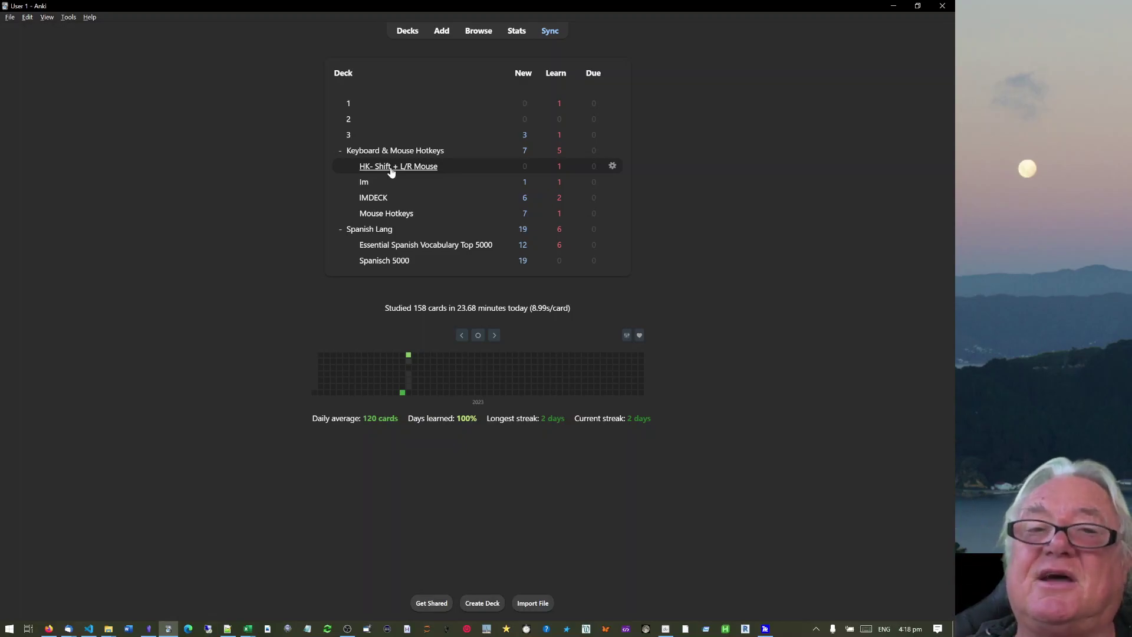
- Open the Keyboard & Mouse Hotkeys overview and browse the collection, examining the untitled image occlusion cards and their fields
left_click(417, 151)
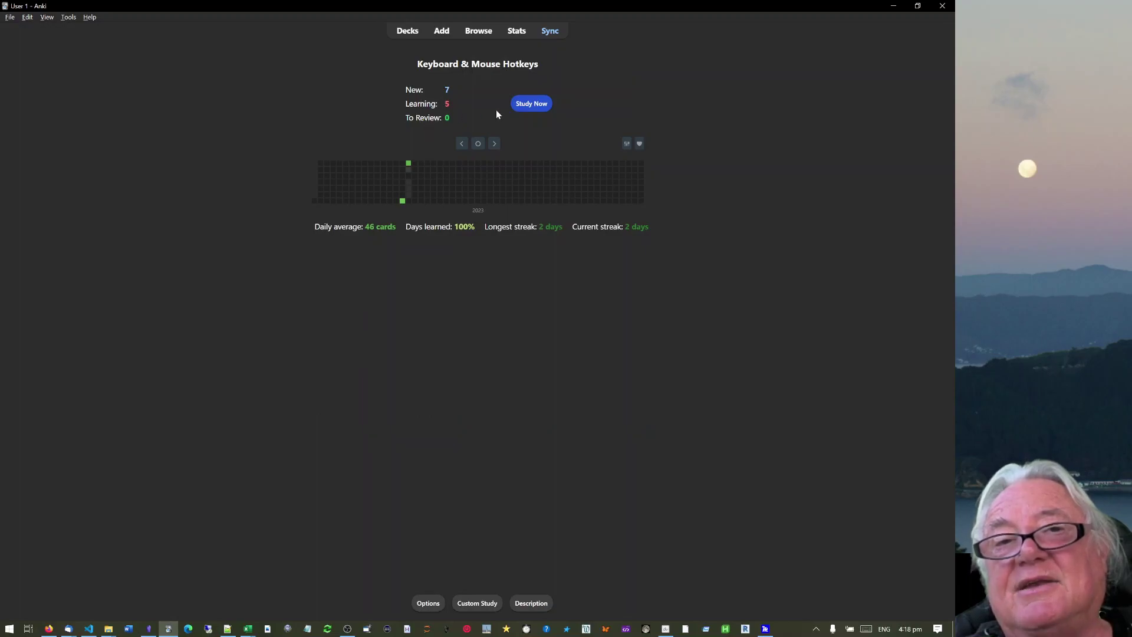
left_click(478, 31)
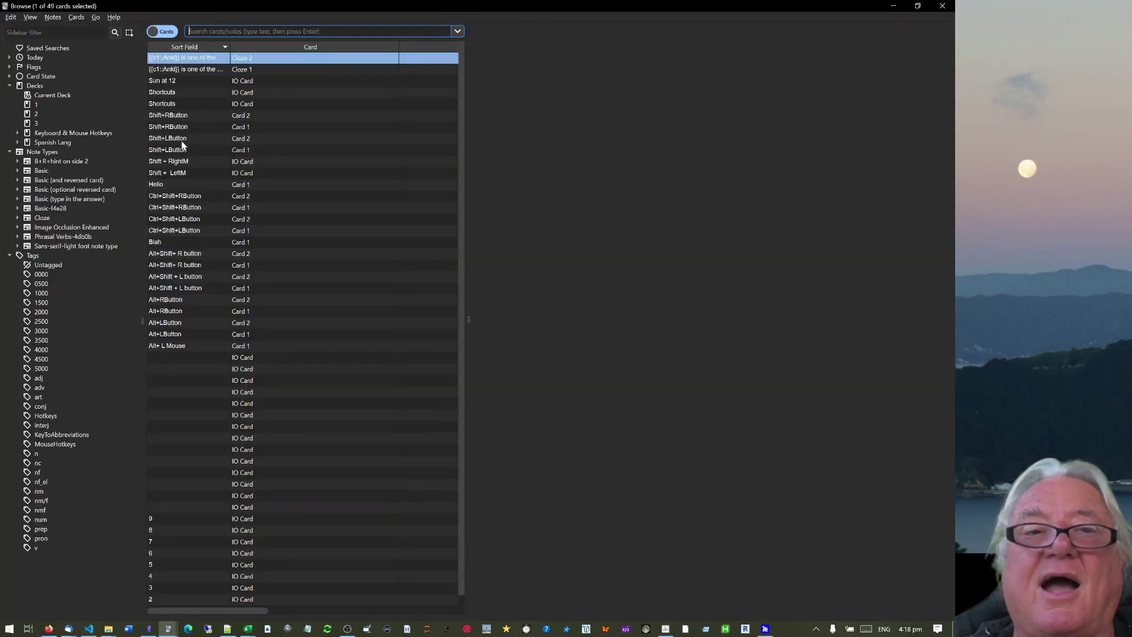
left_click(183, 139)
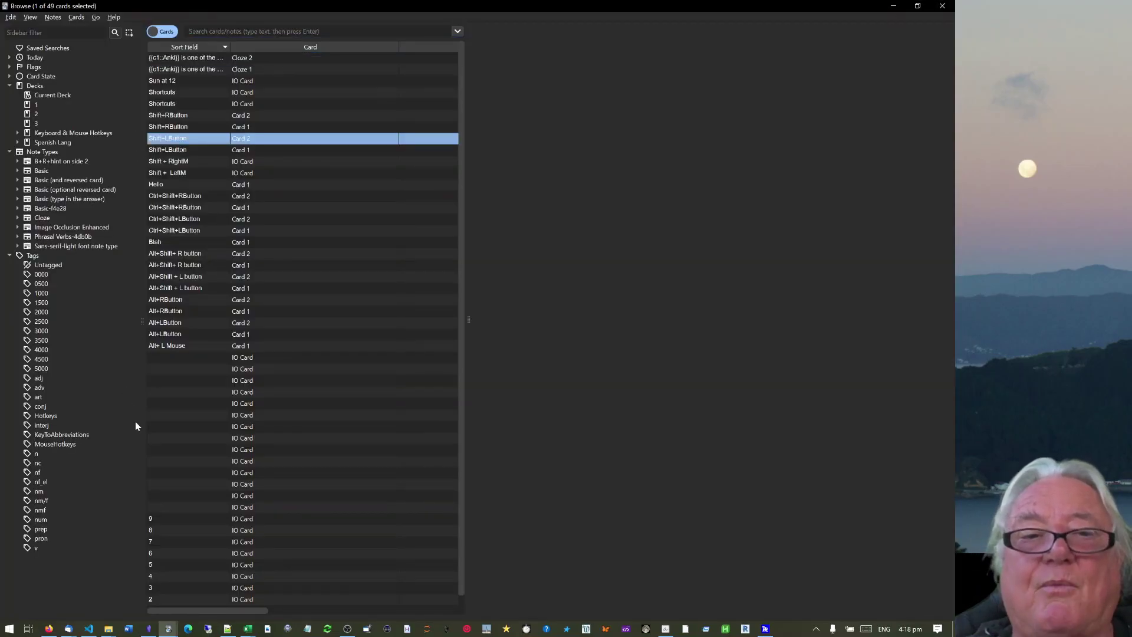
left_click(169, 381)
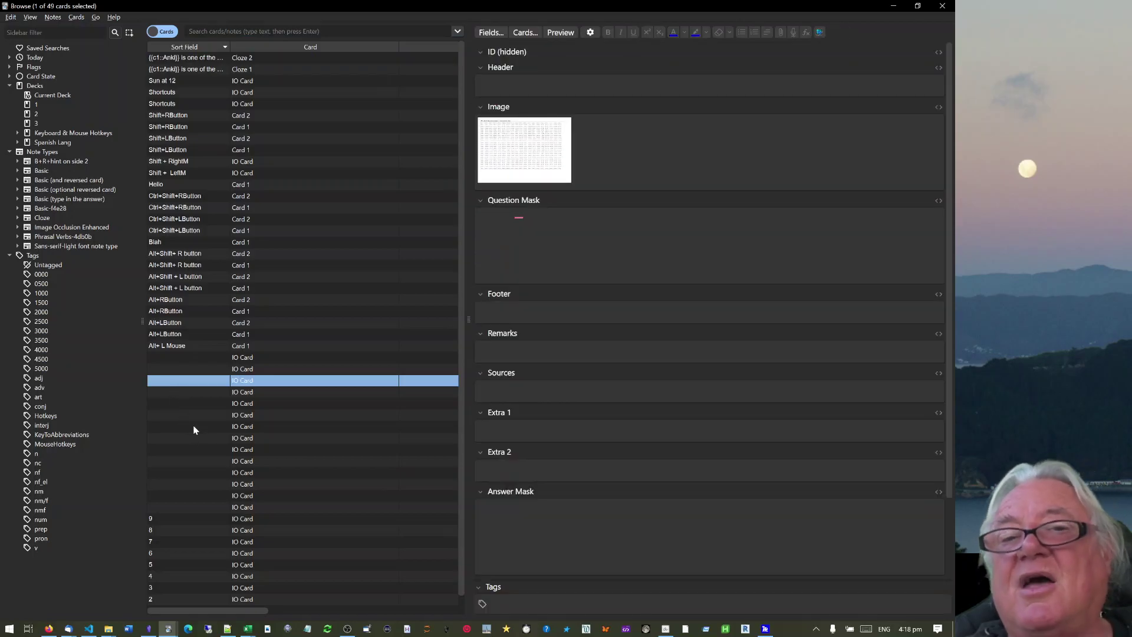
left_click(195, 428)
left_click(198, 474)
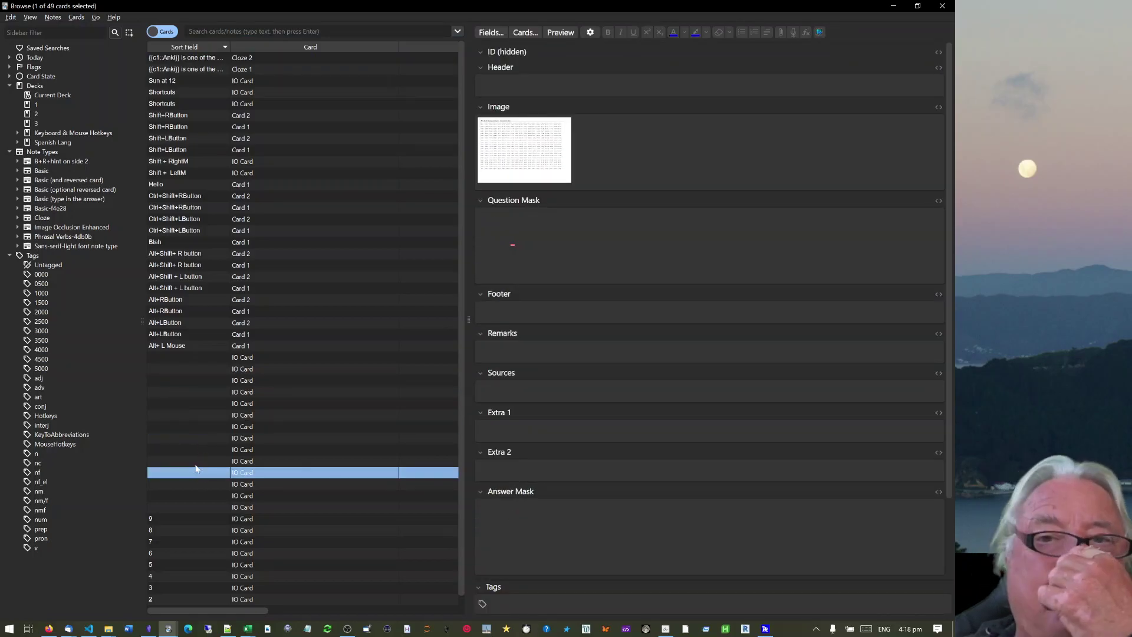
left_click(197, 485, "shift")
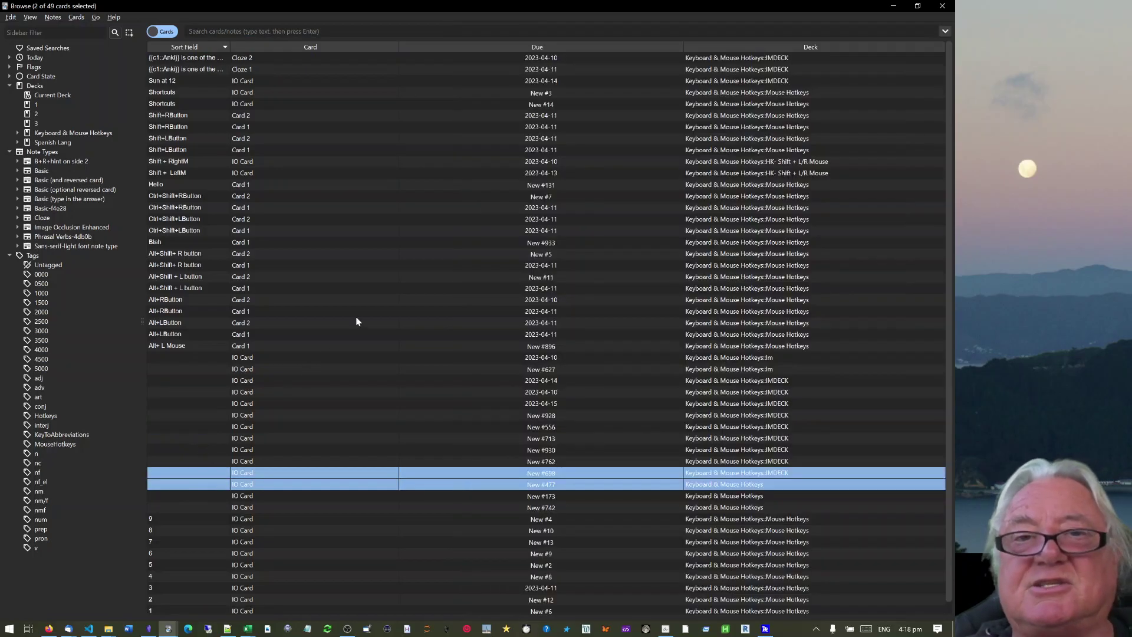
left_click(194, 498)
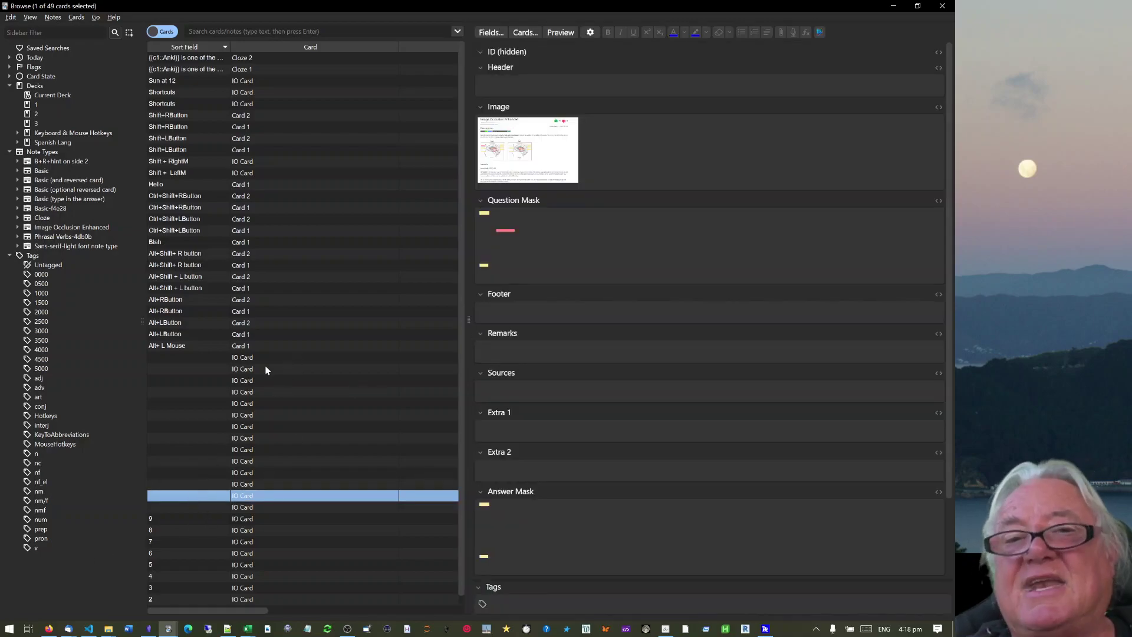
left_click(189, 384)
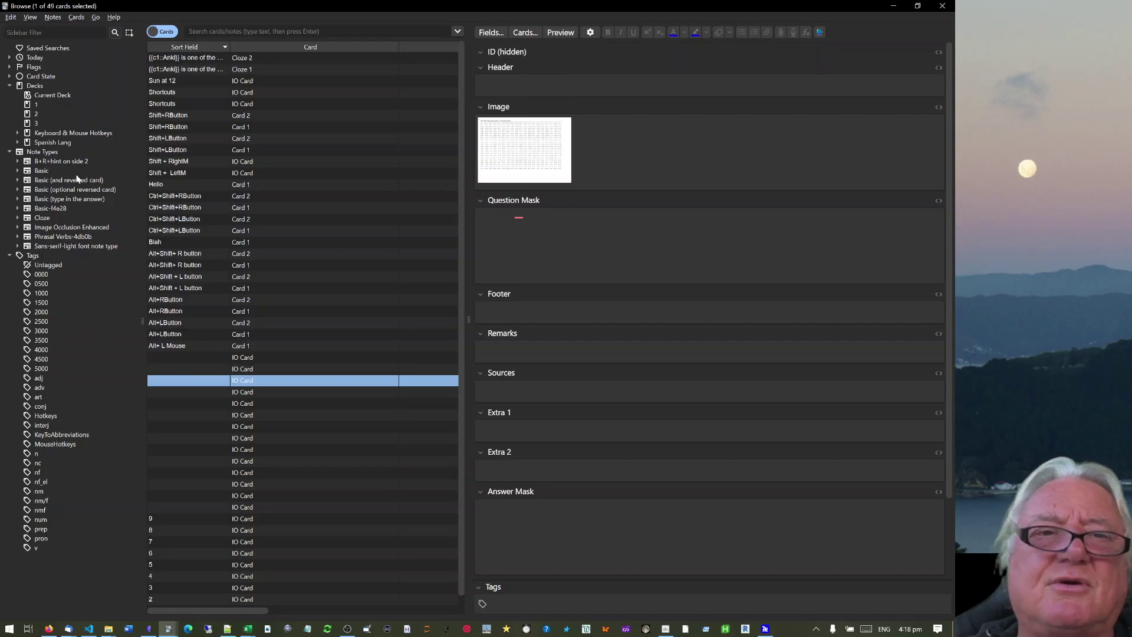
- Close the card browser, return to the deck list and nest deck 1 under Im
left_click(942, 6)
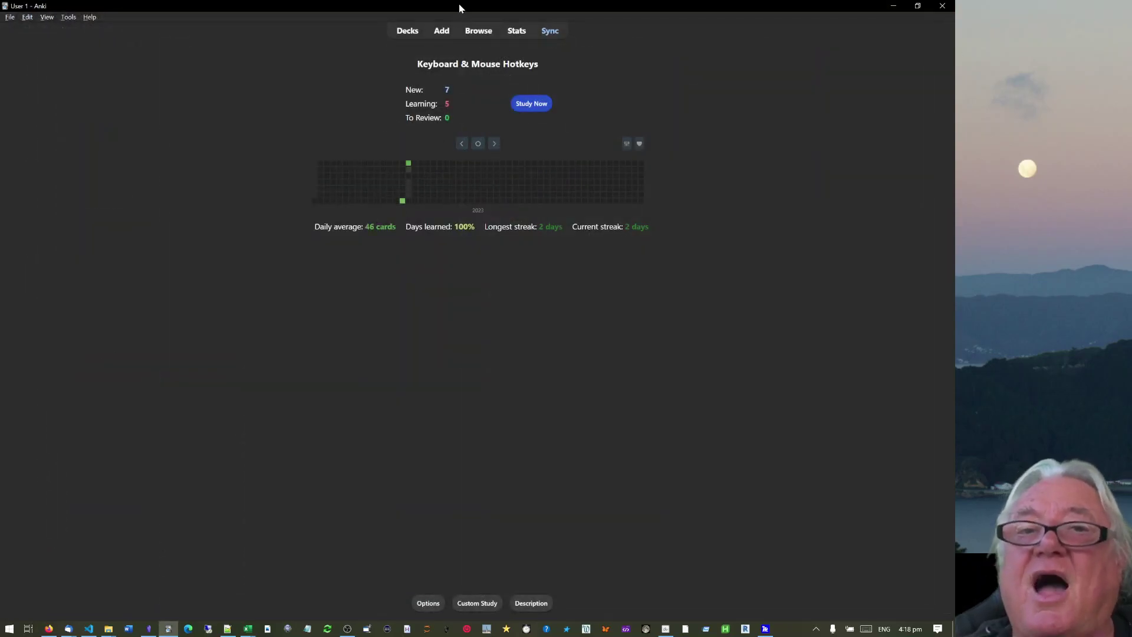
left_click(406, 33)
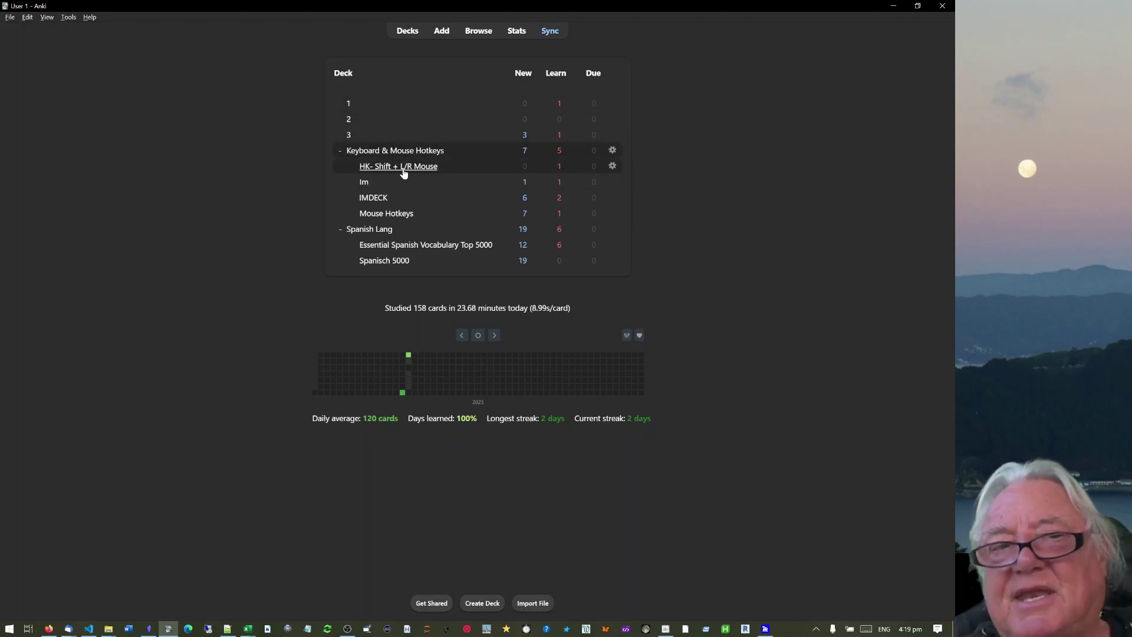
left_click_drag(349, 107, 364, 182)
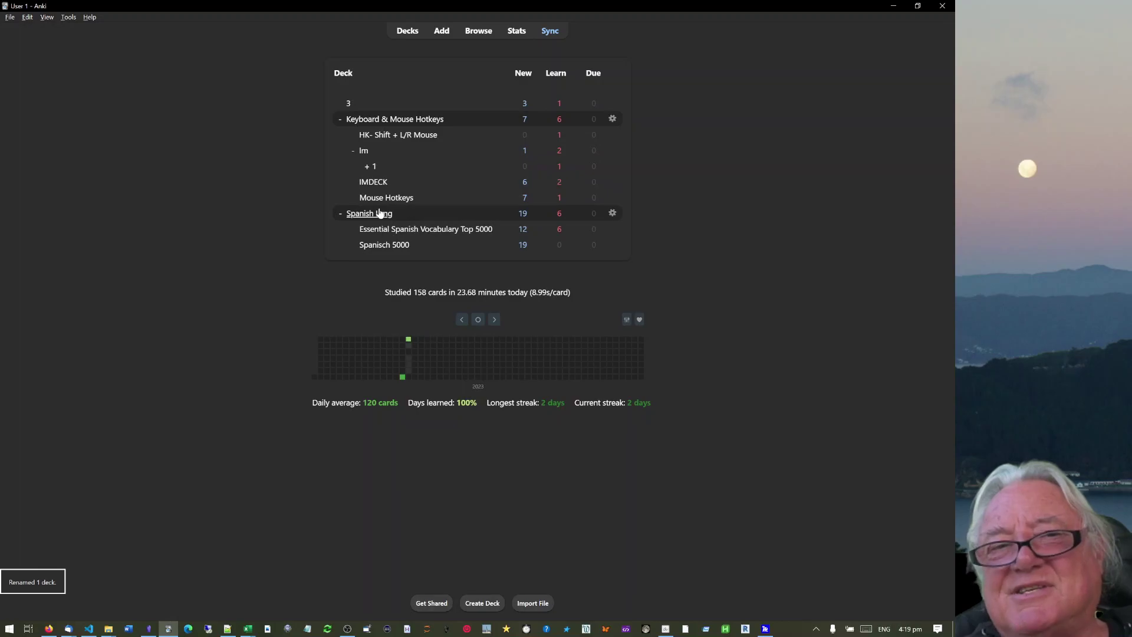
- Expand deck 1, move deck 2 out to the top level and nest deck 1 under it
left_click(366, 167)
left_click_drag(387, 186, 369, 101)
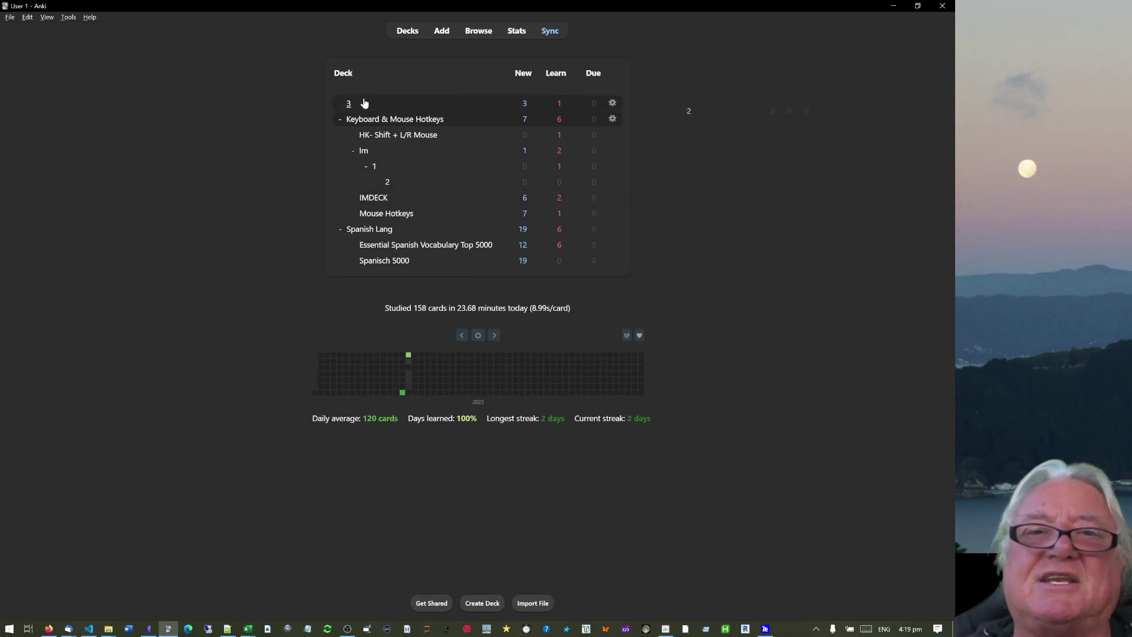
left_click_drag(375, 185, 368, 105)
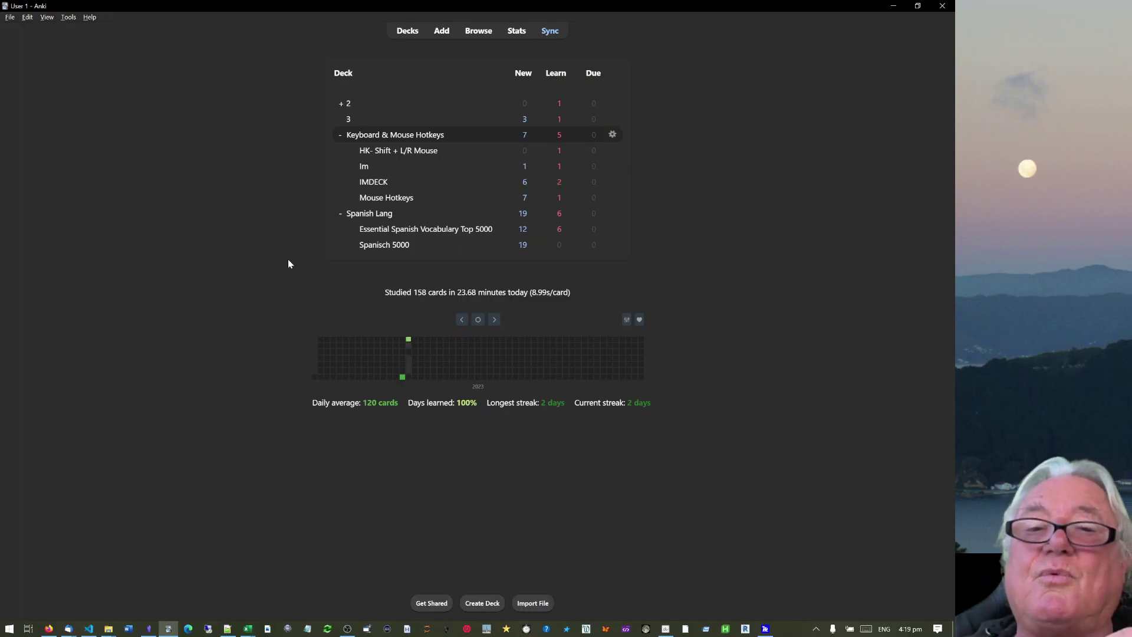
- Look at the actions available for deck 2 and the Anki Collection Package export settings, closing both without exporting
right_click(393, 227)
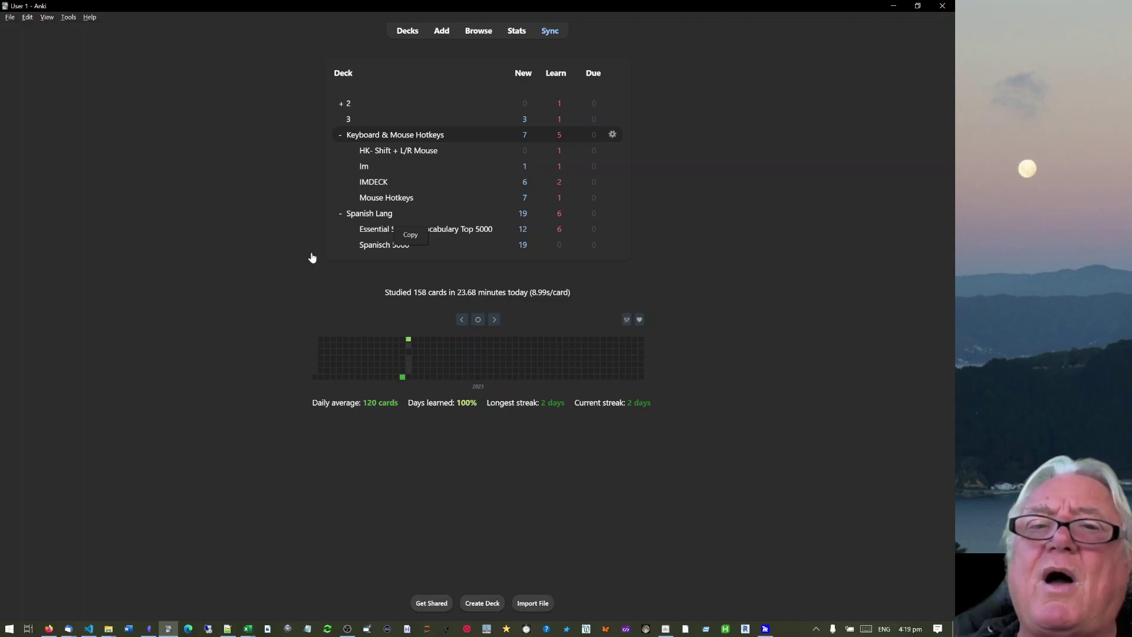
left_click(599, 103)
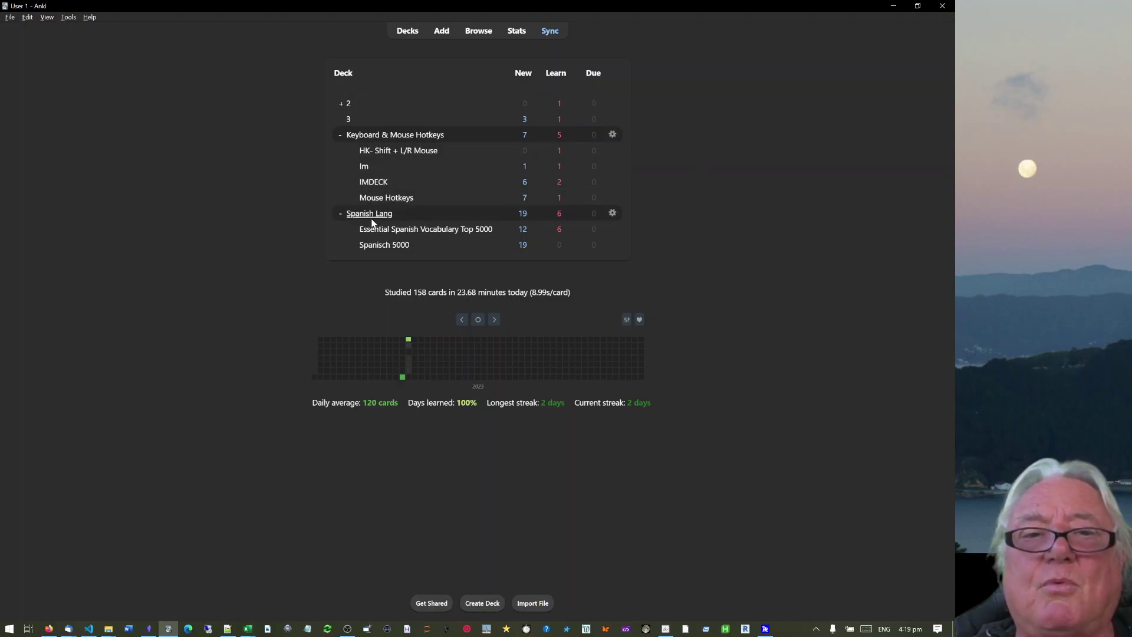
left_click(612, 103)
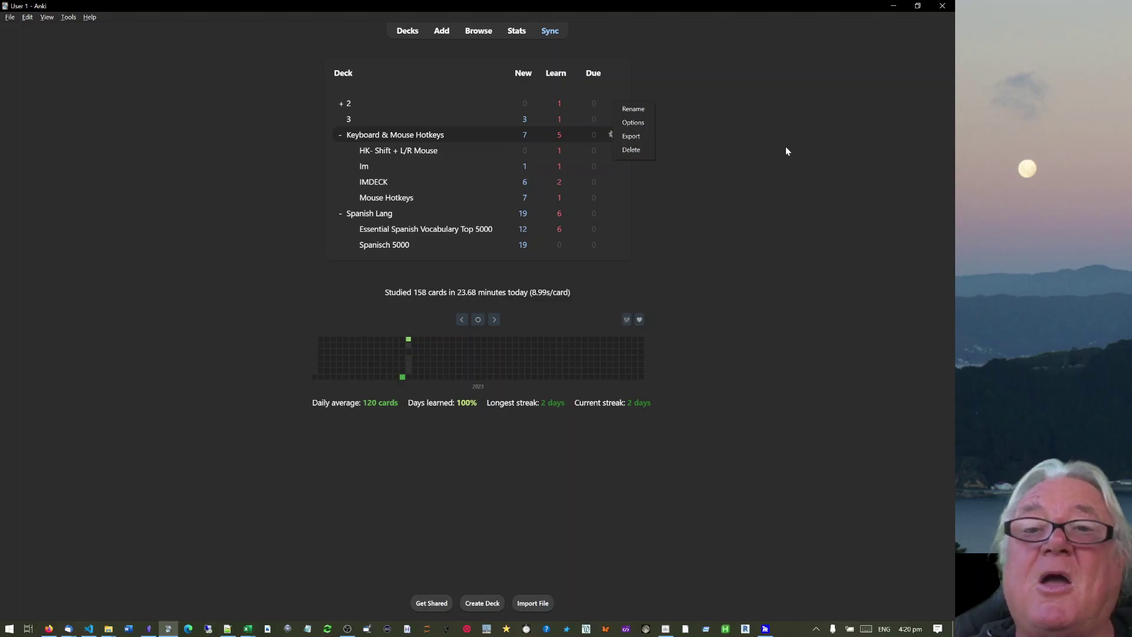
left_click(741, 151)
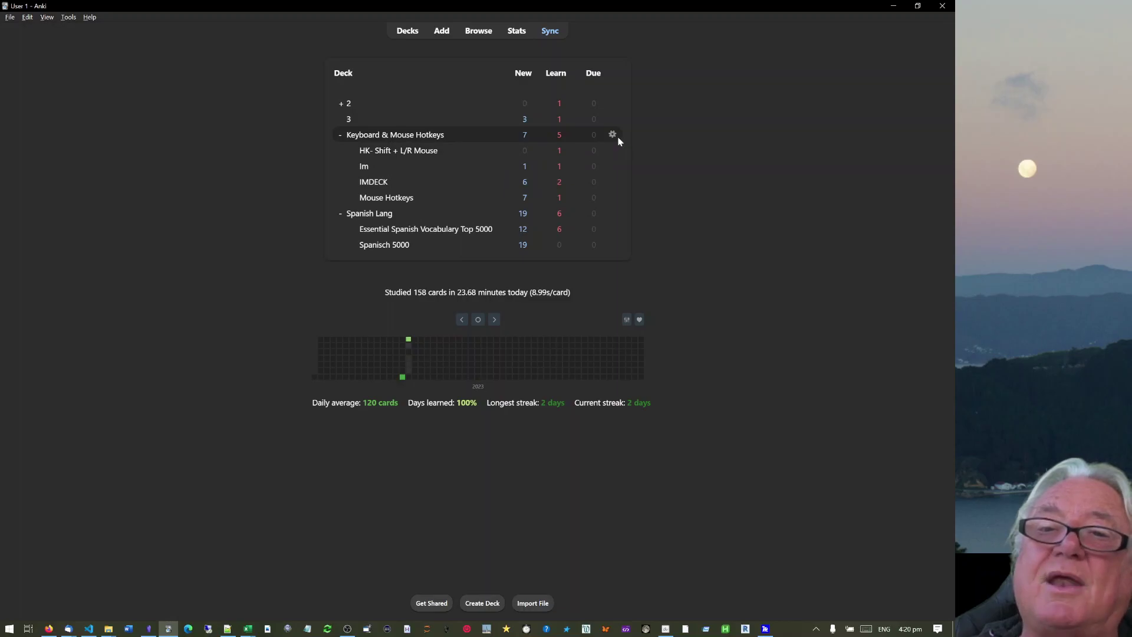
left_click(9, 17)
left_click(33, 63)
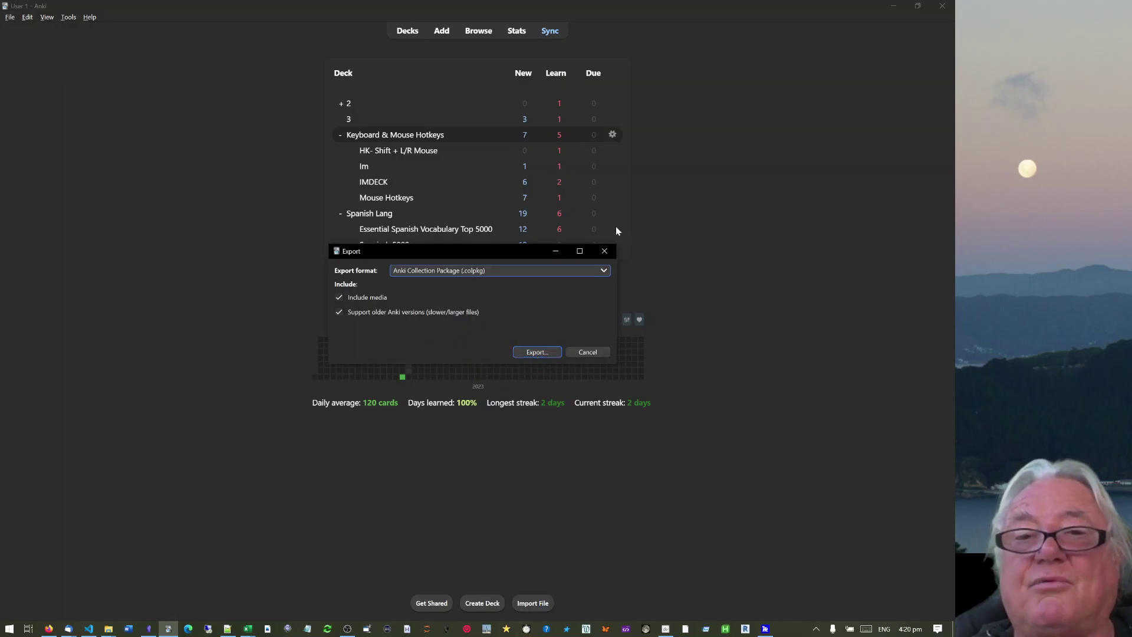
left_click(605, 250)
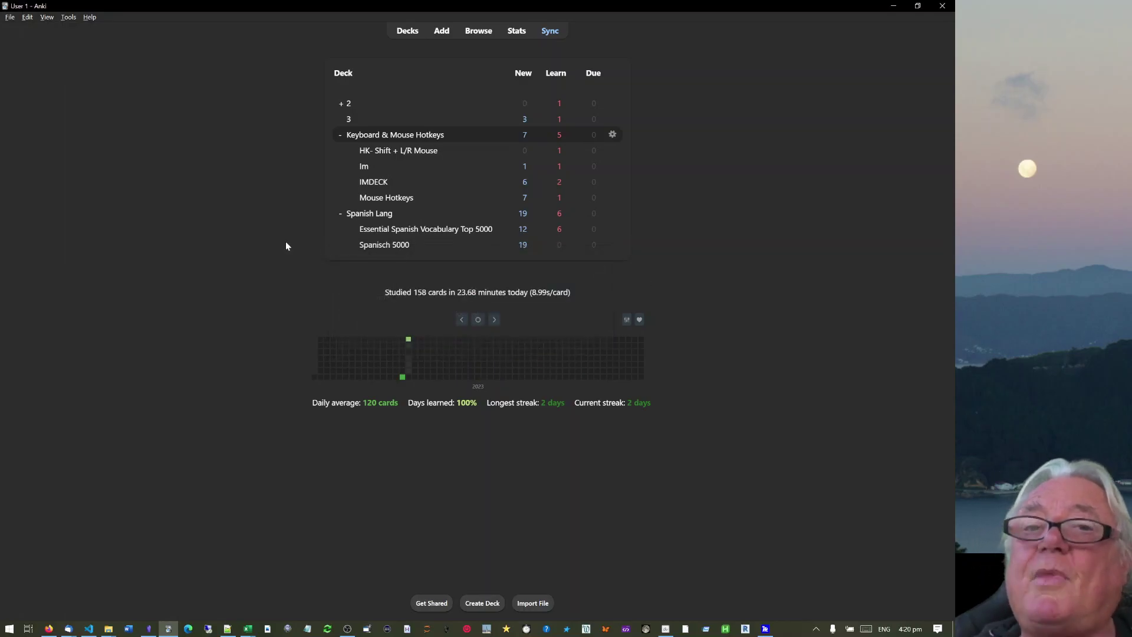
- Sync the collection and start studying the HK- Shift + L/R Mouse deck
left_click(543, 33)
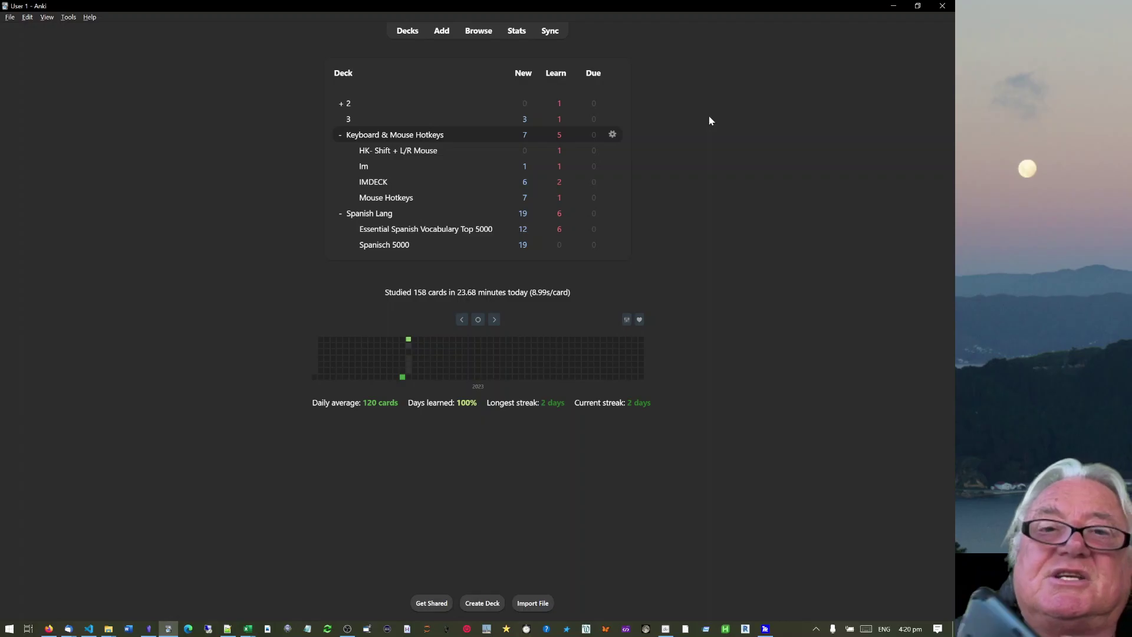
left_click(379, 152)
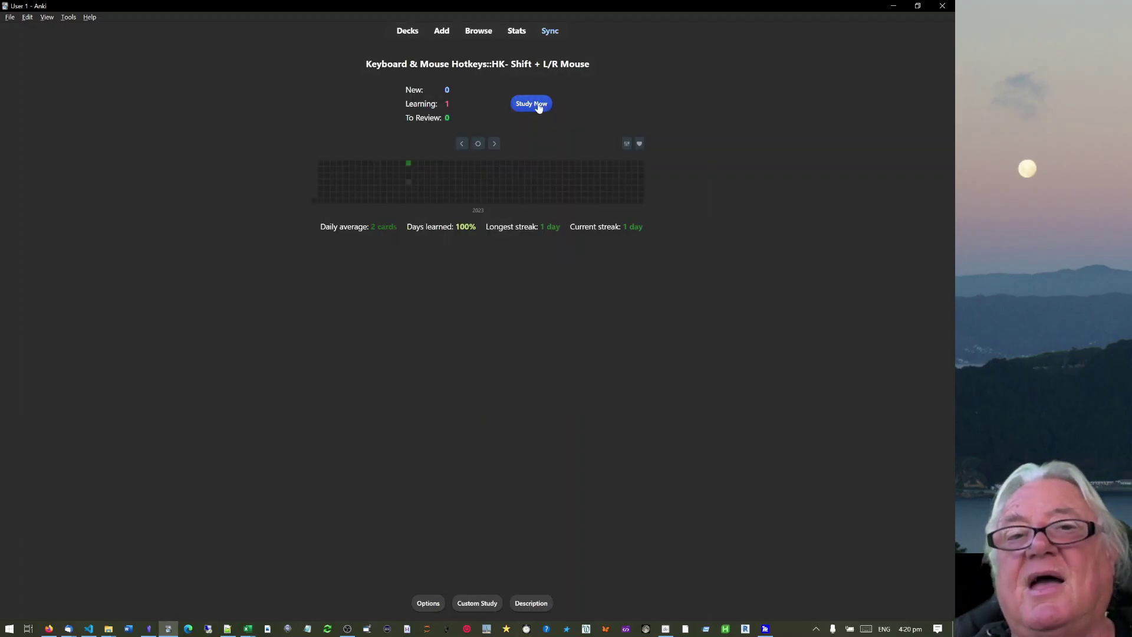
left_click(538, 106)
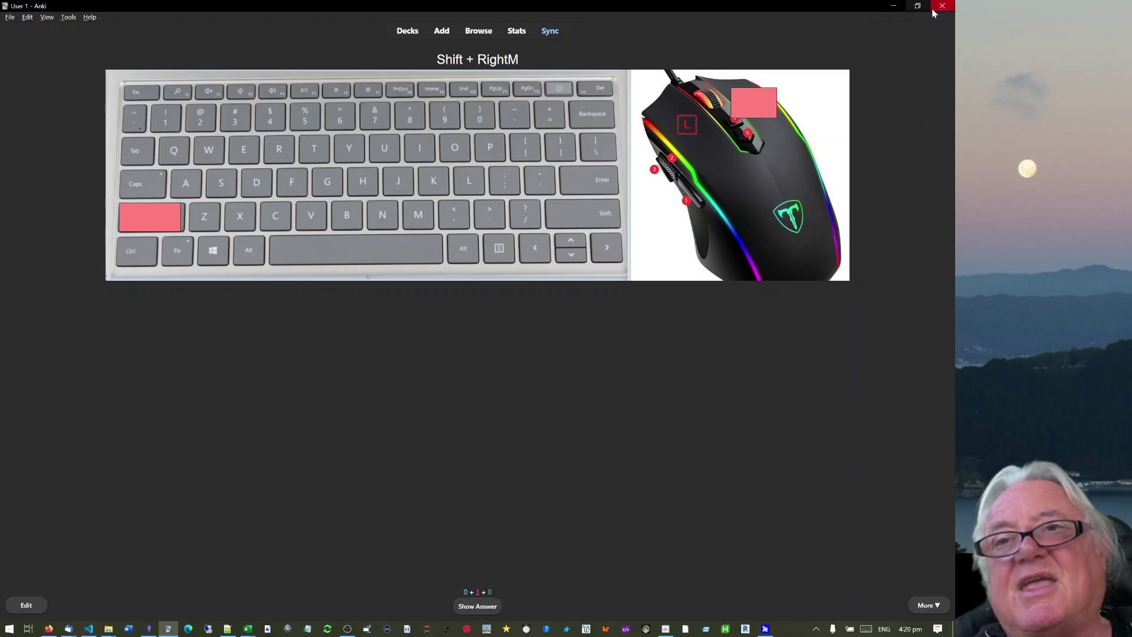
- Minimize Anki and examine the ankipandas project description and feature list on PyPI in the browser
left_click(895, 8)
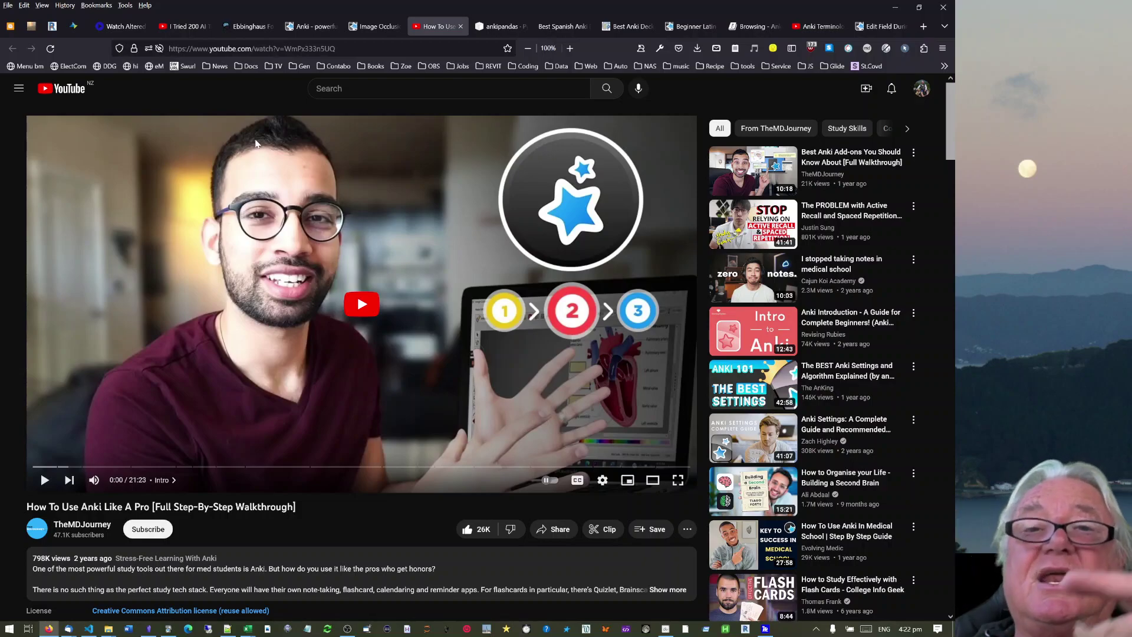
left_click(504, 29)
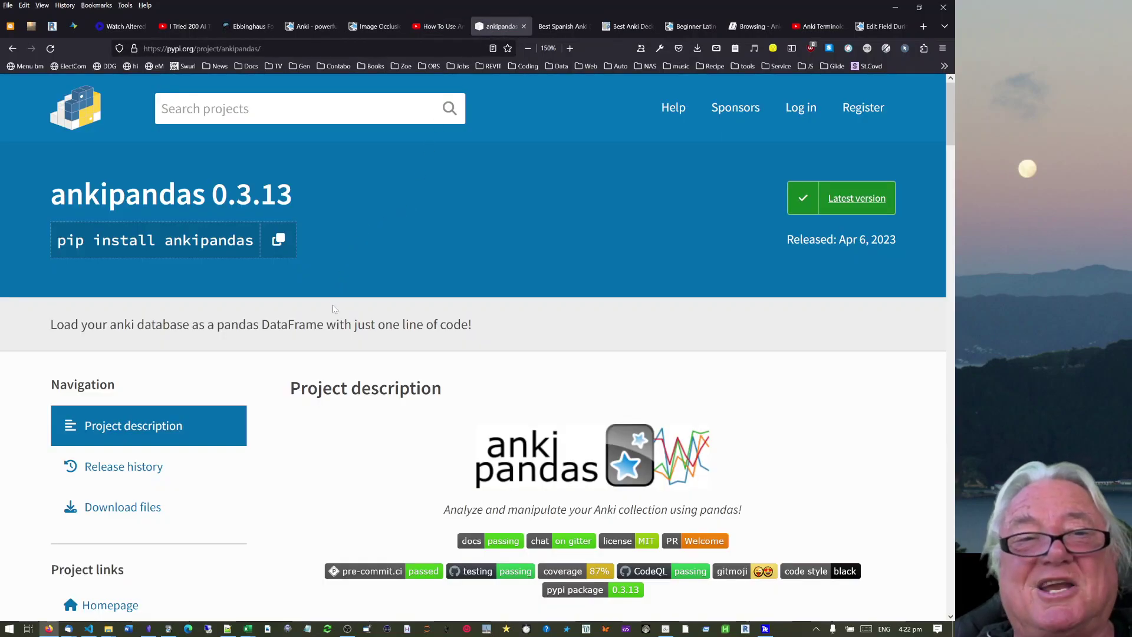
scroll(372, 525, "down", 2)
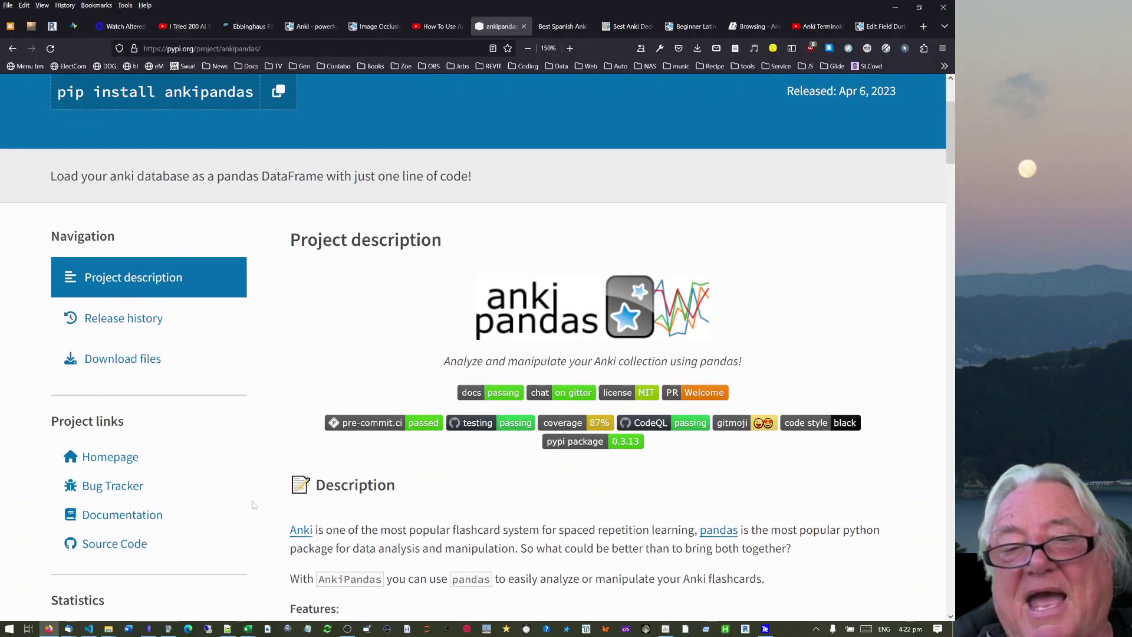
scroll(201, 369, "down", 2)
scroll(202, 369, "down", 2)
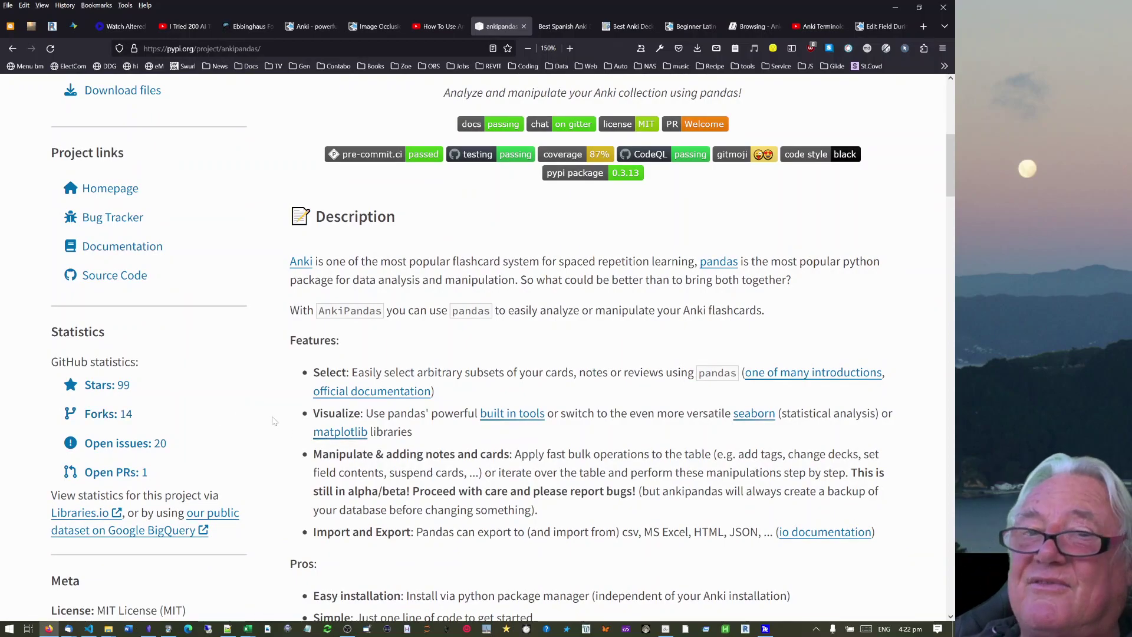
scroll(472, 353, "up", 6)
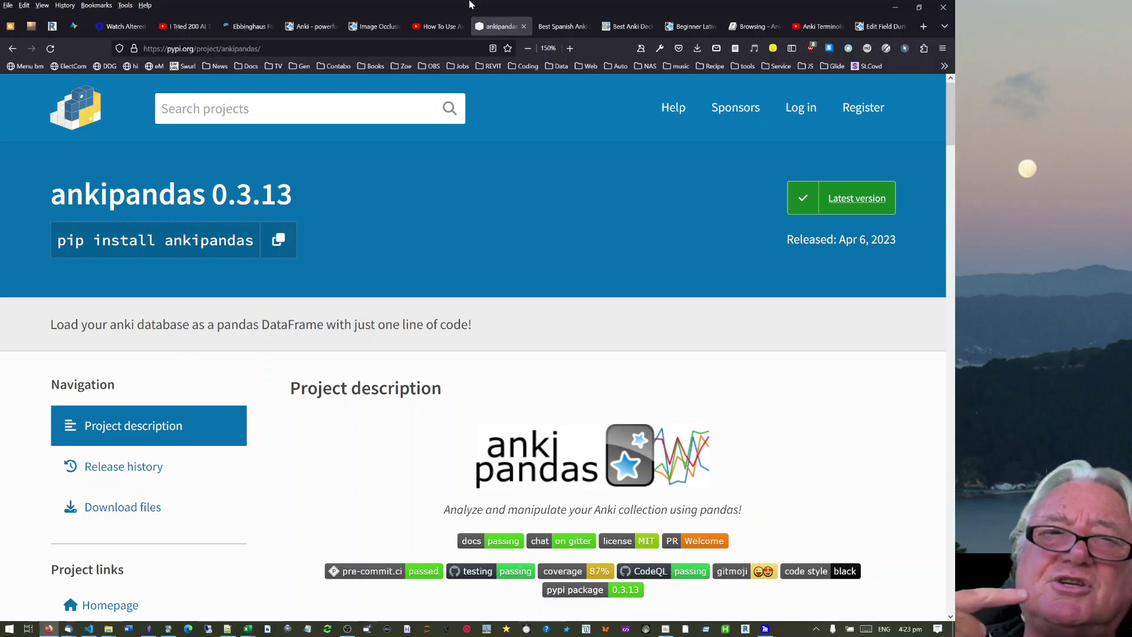
- Review the Repetitions of information section in the Ebbinghaus forgetting curve article
left_click(248, 26)
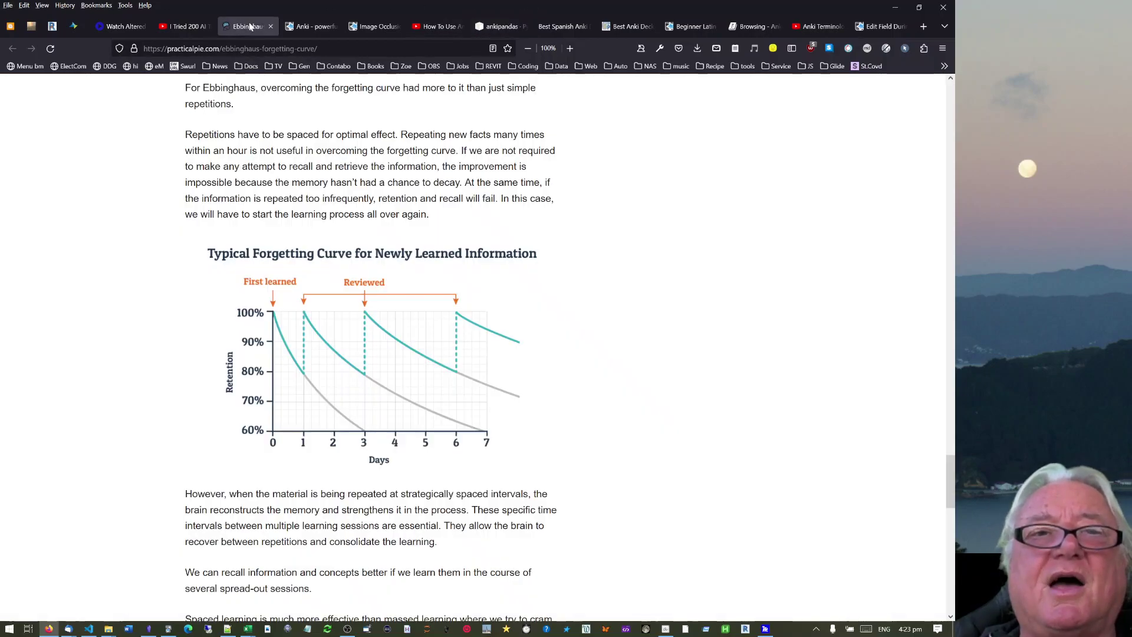
scroll(109, 495, "up", 10)
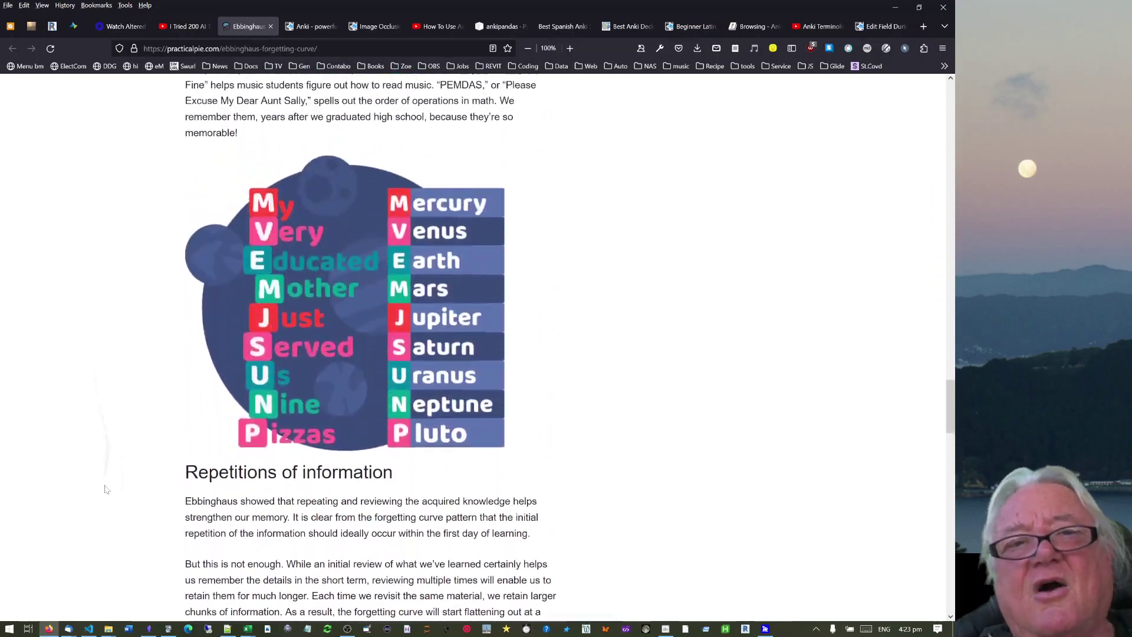
scroll(109, 495, "down", 3)
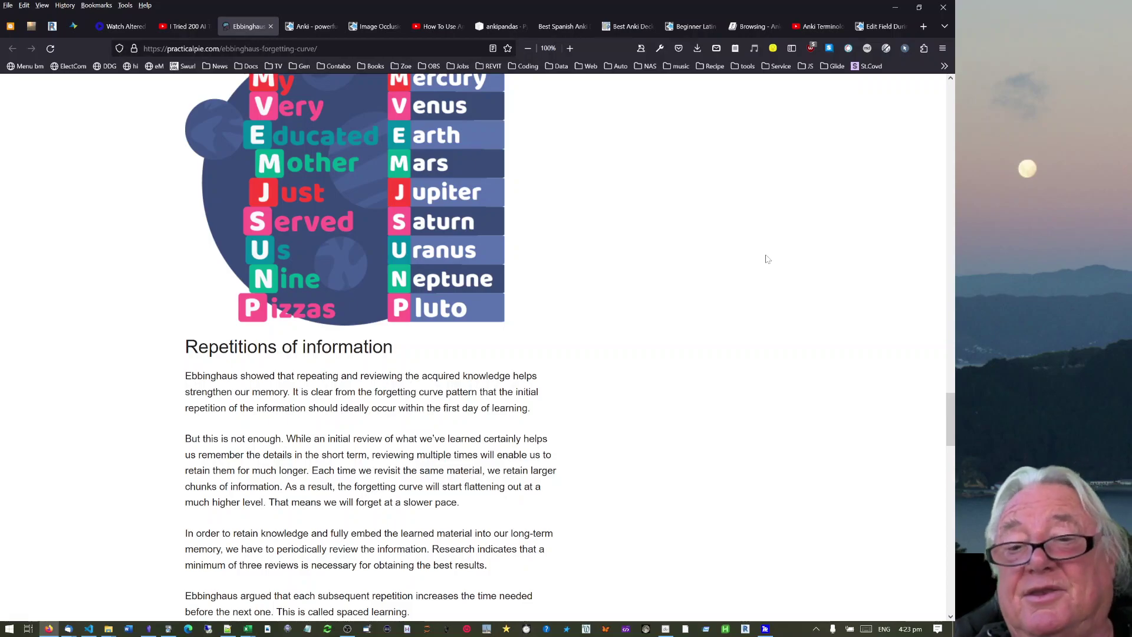
- Open the PowerToys settings, look through the General page and minimize the window
left_click(820, 628)
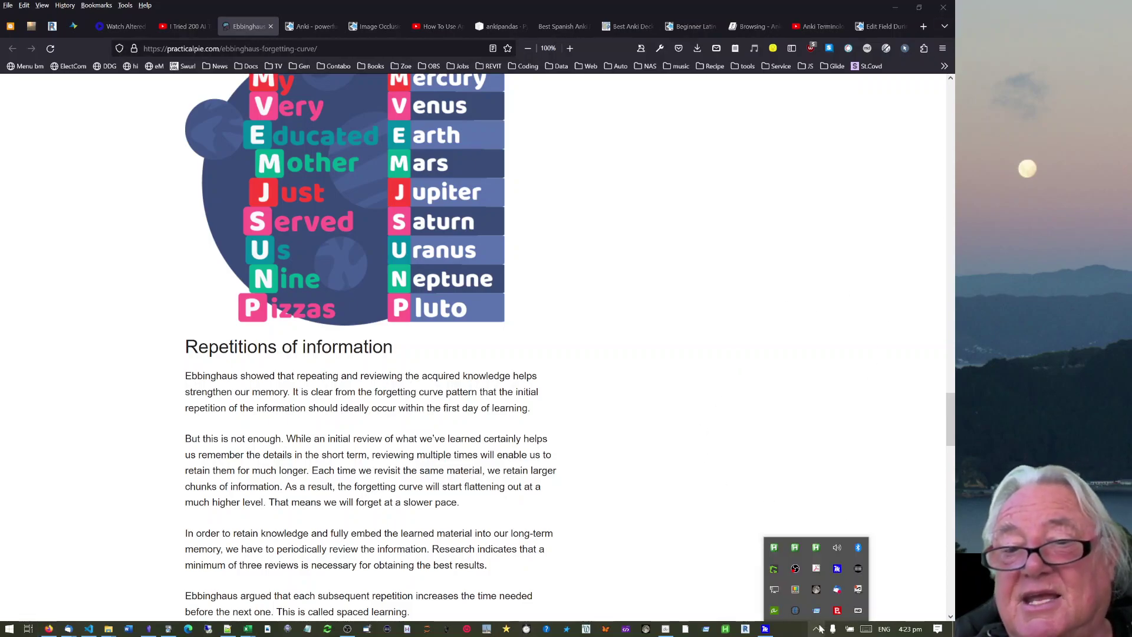
right_click(796, 590)
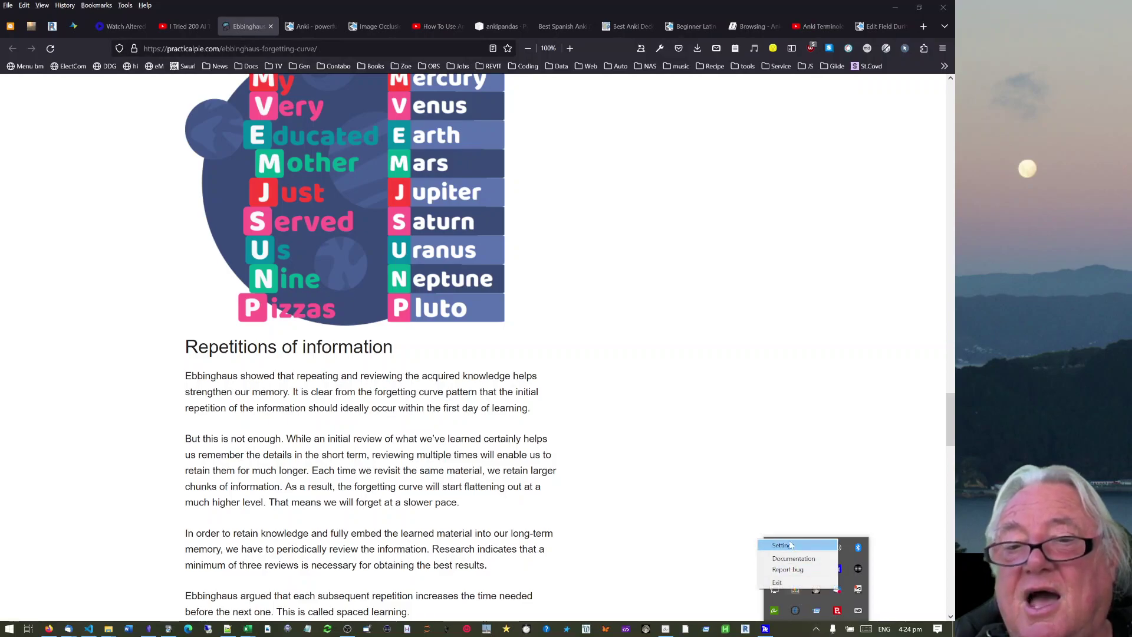
left_click(792, 545)
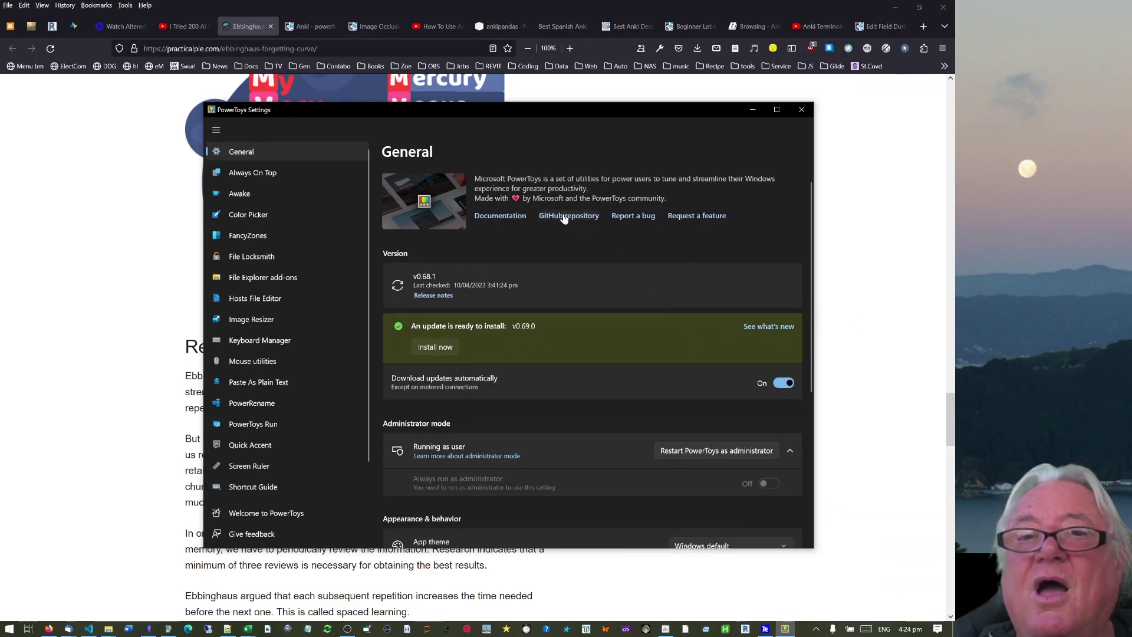
scroll(430, 421, "down", 5)
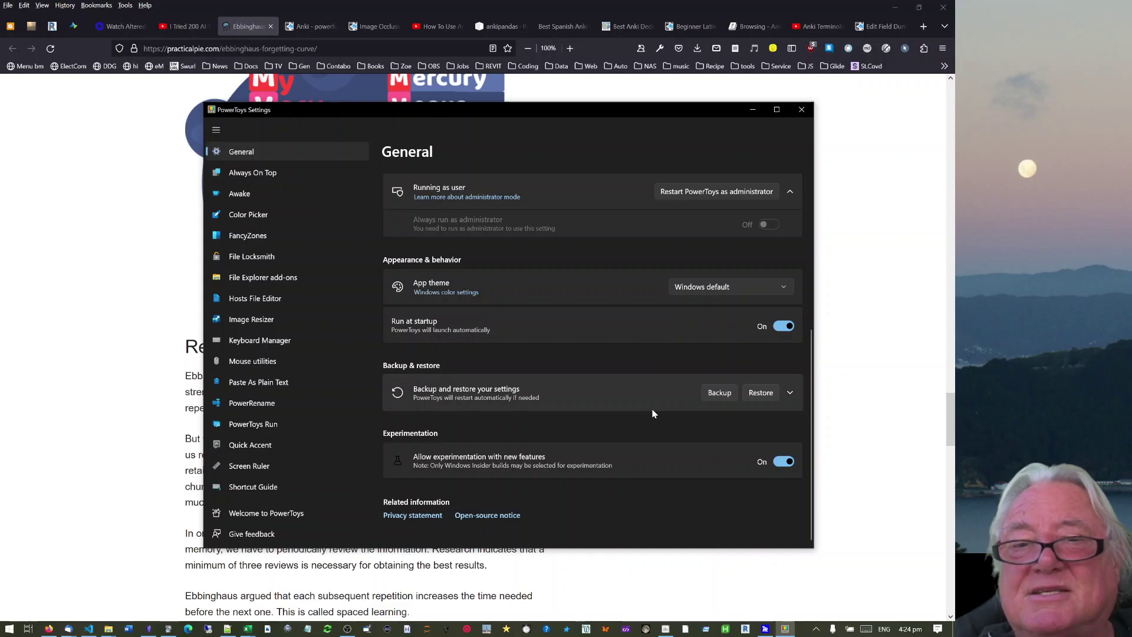
scroll(651, 401, "up", 5)
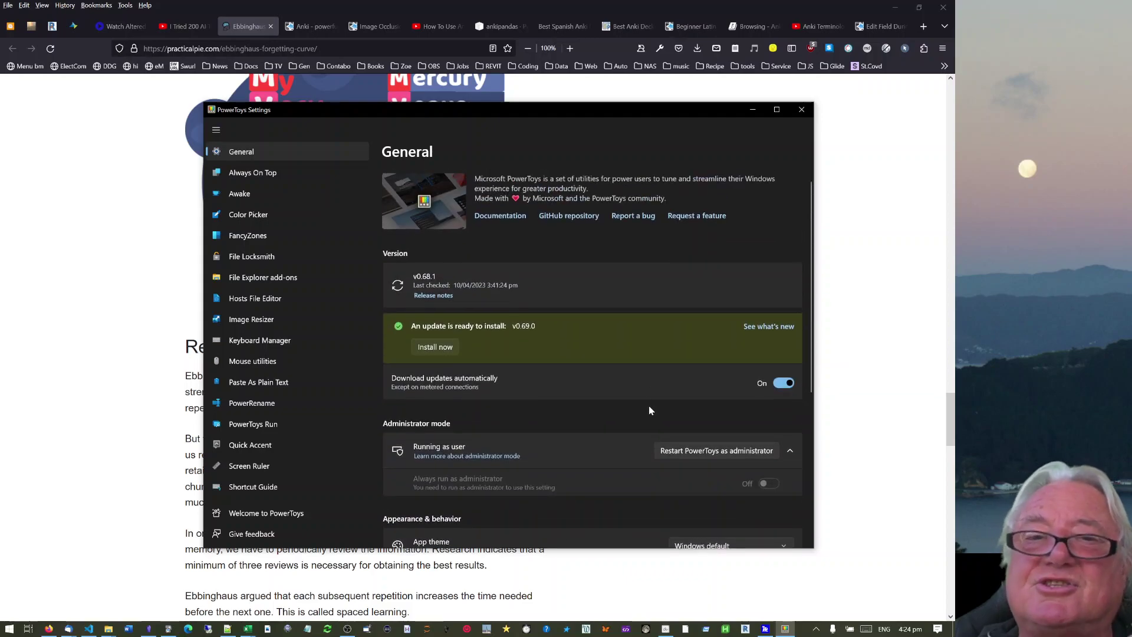
left_click(753, 111)
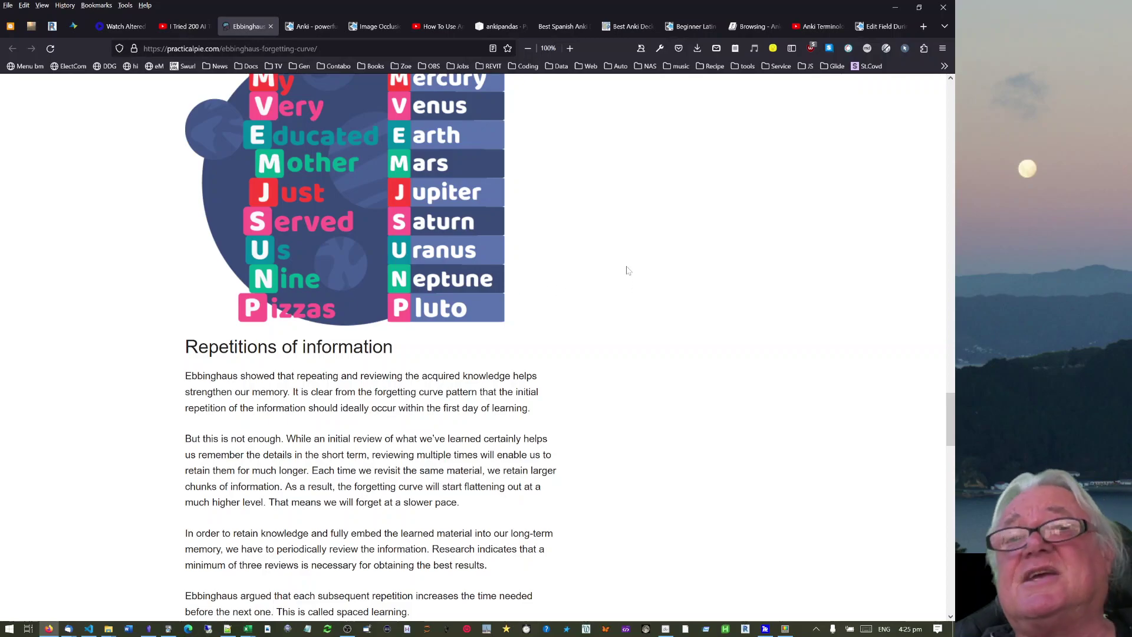
- View the Anki home page, switch to Anki and bring up the folder and program launcher over the Shift + RightM card, then dismiss it
left_click(307, 27)
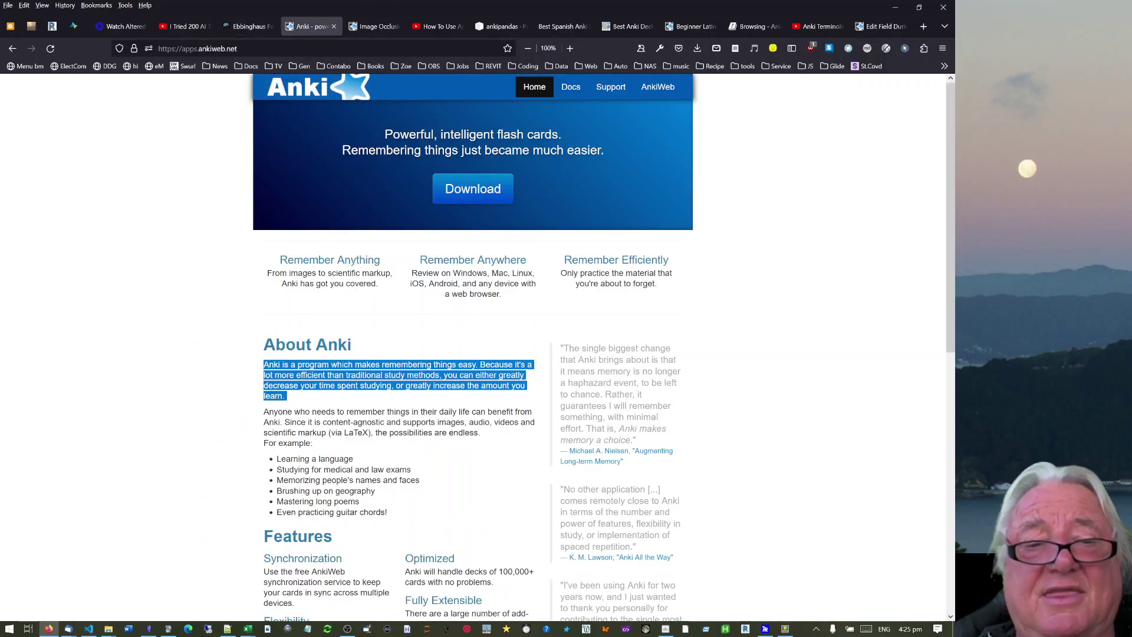
left_click(169, 628)
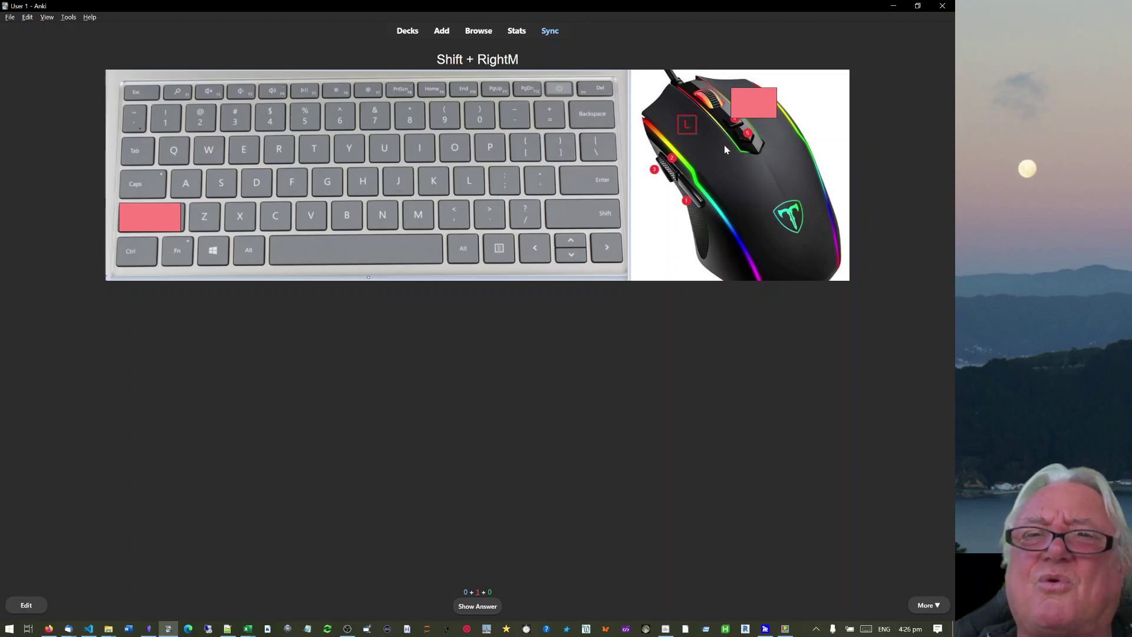
right_click(553, 328, "shift")
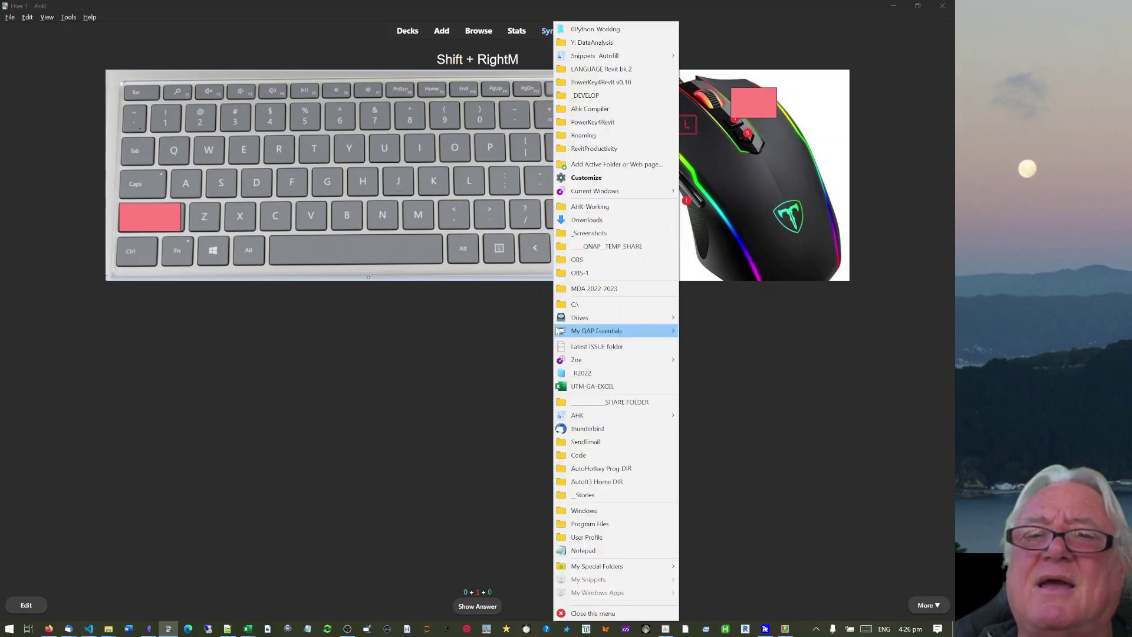
left_click(705, 350)
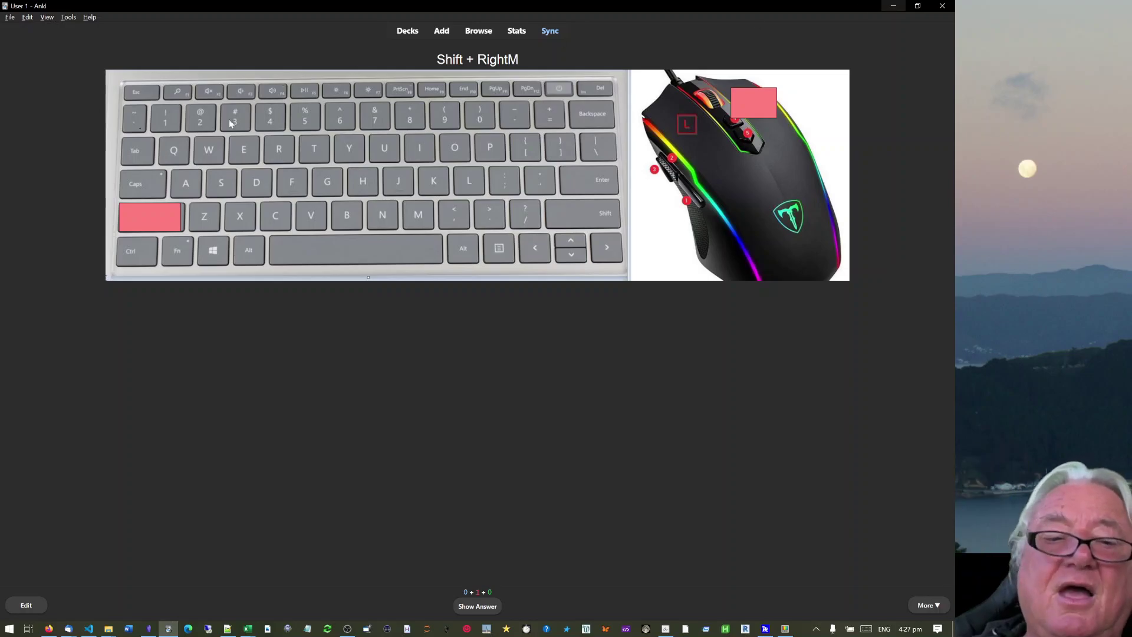
- Switch back to Firefox and view the Typical Forgetting Curve for Newly Learned Information chart in the Ebbinghaus article
left_click(50, 629)
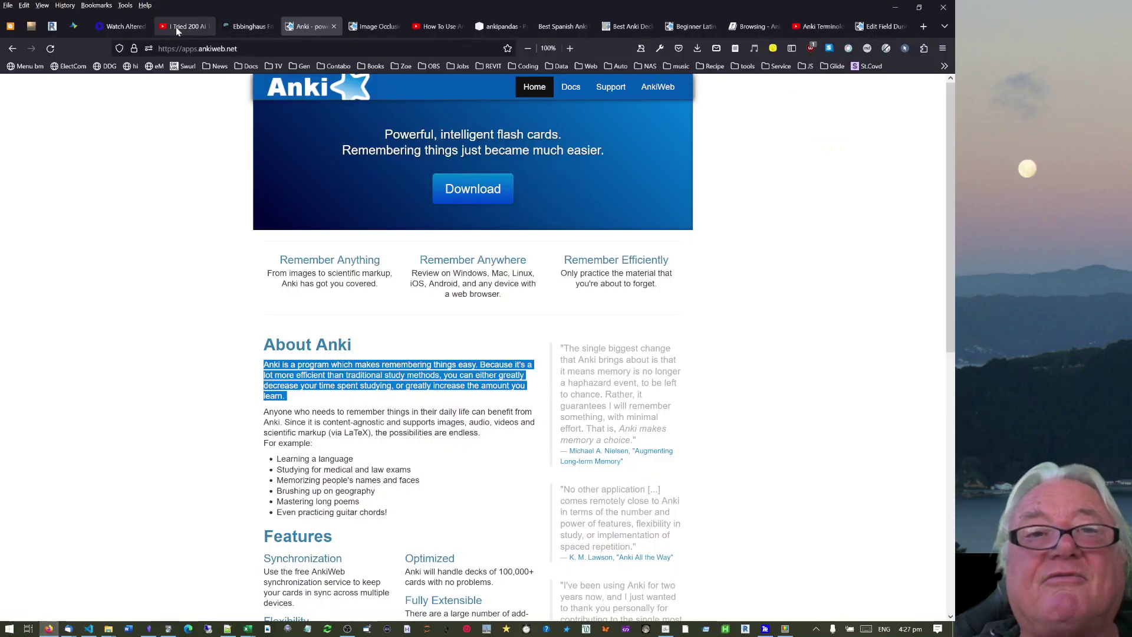
left_click(239, 27)
scroll(371, 295, "down", 5)
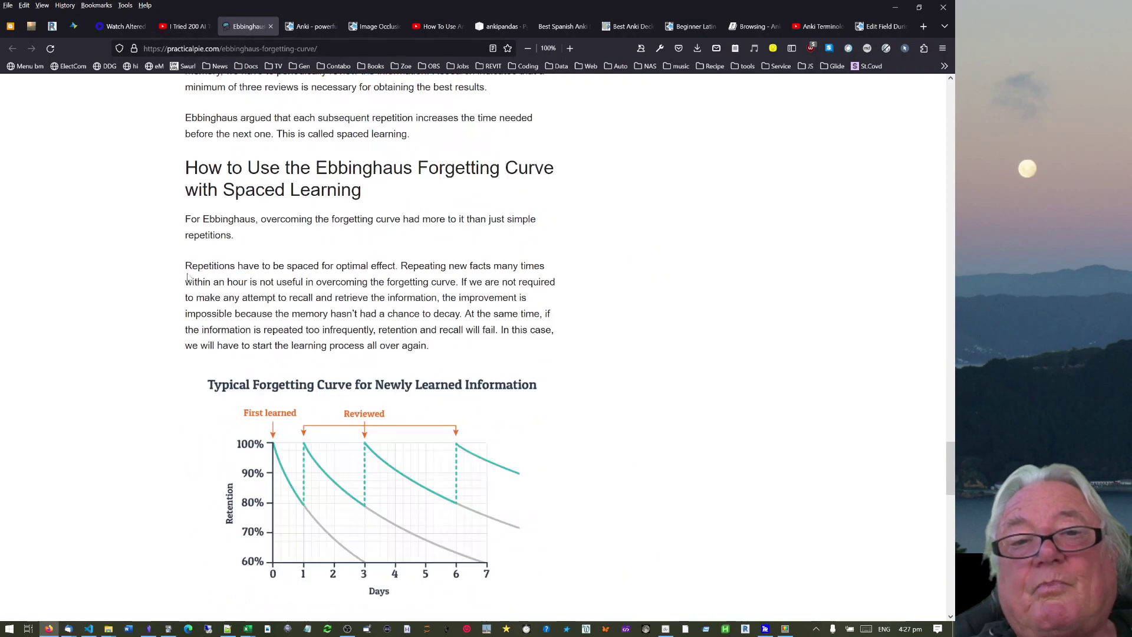
scroll(314, 295, "down", 6)
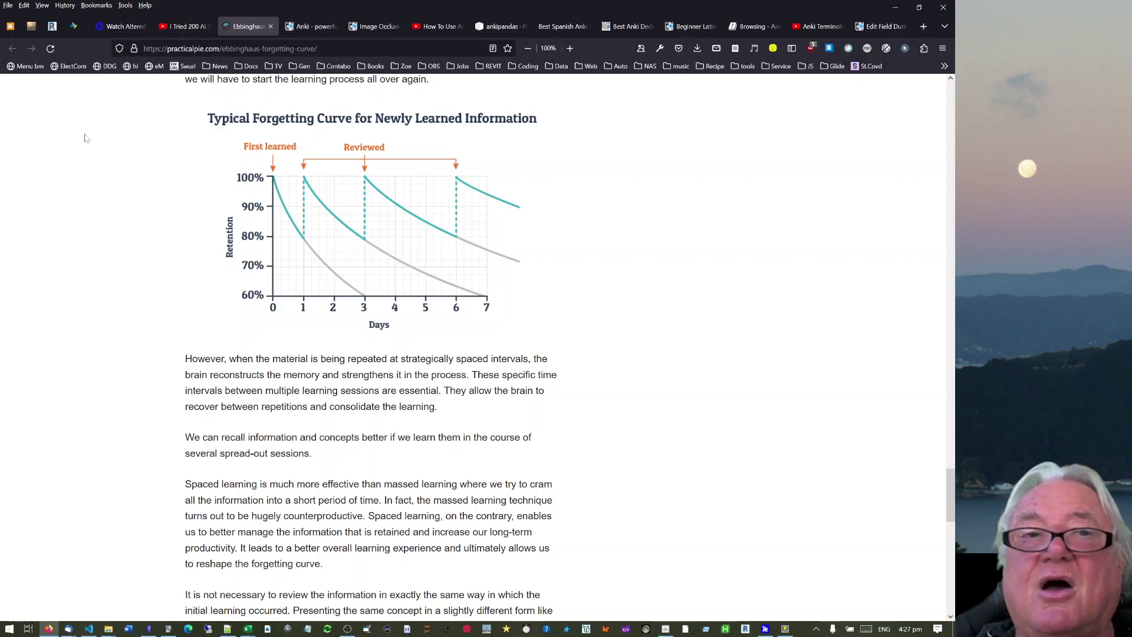
- View the Anki home page, briefly bring up MaxLauncher over it, dismiss the Bitdefender update notice and clear the About Anki text selection
left_click(308, 27)
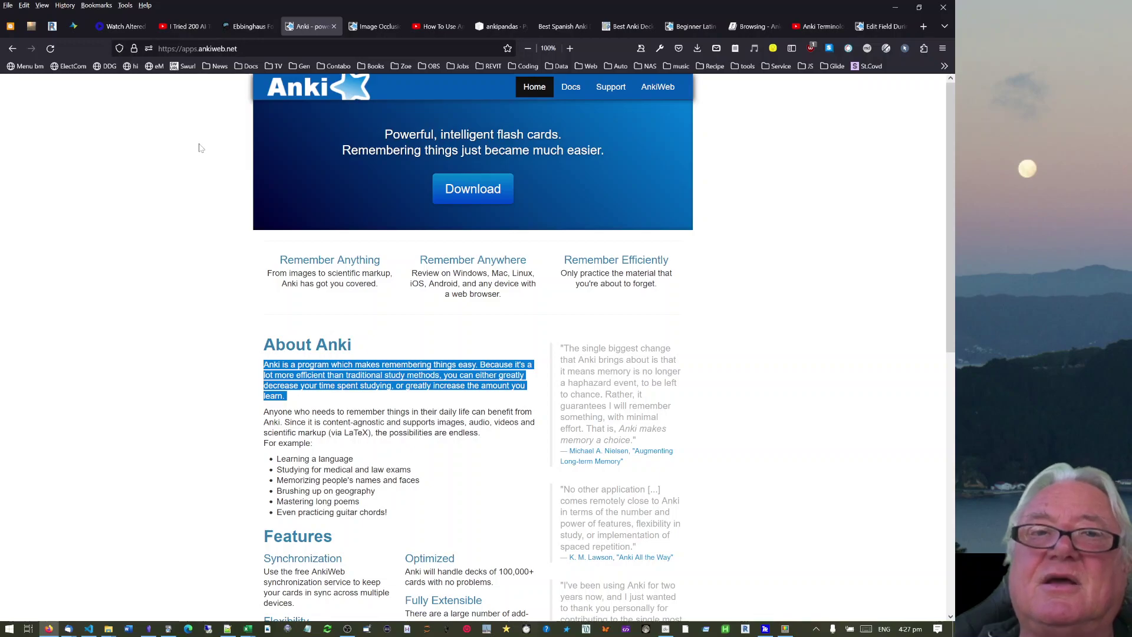
key("ctrl+grave")
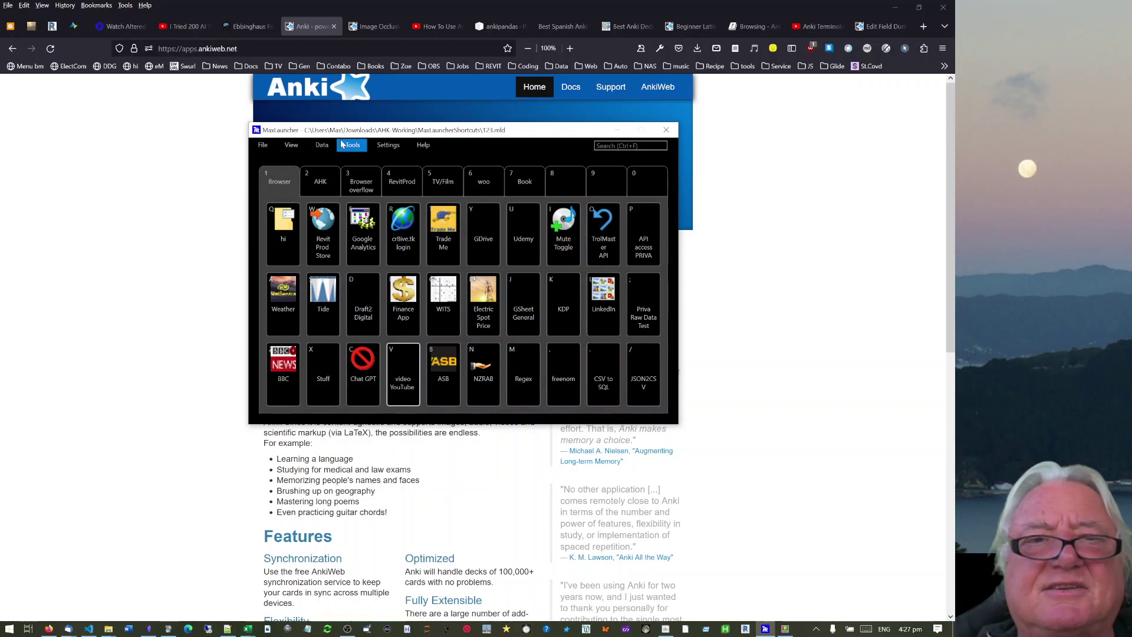
left_click(619, 130)
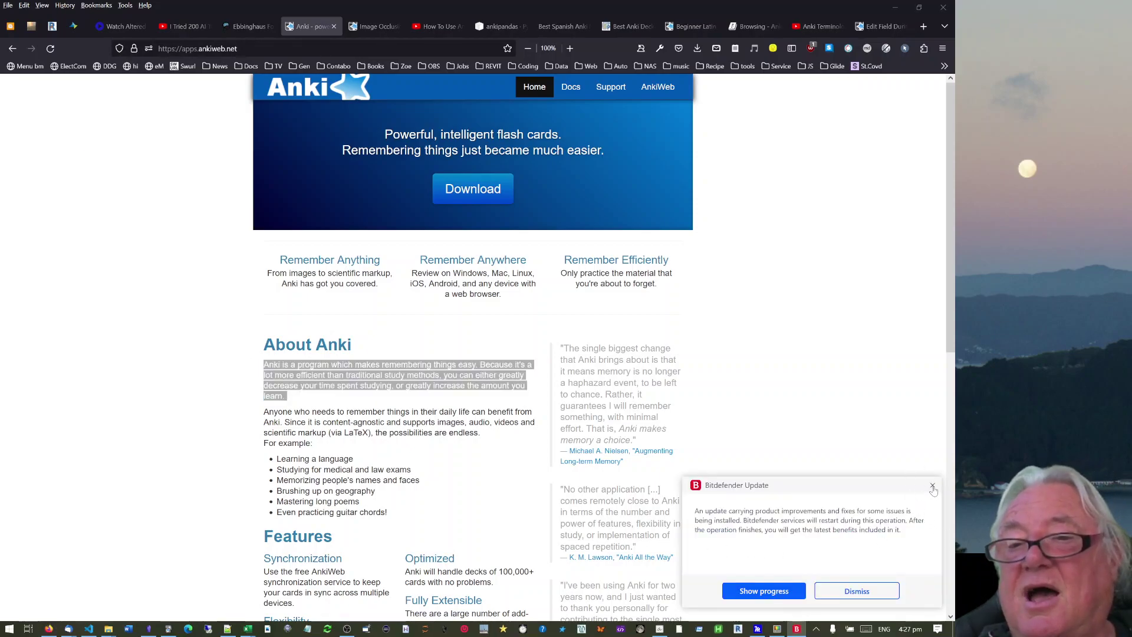
left_click(862, 591)
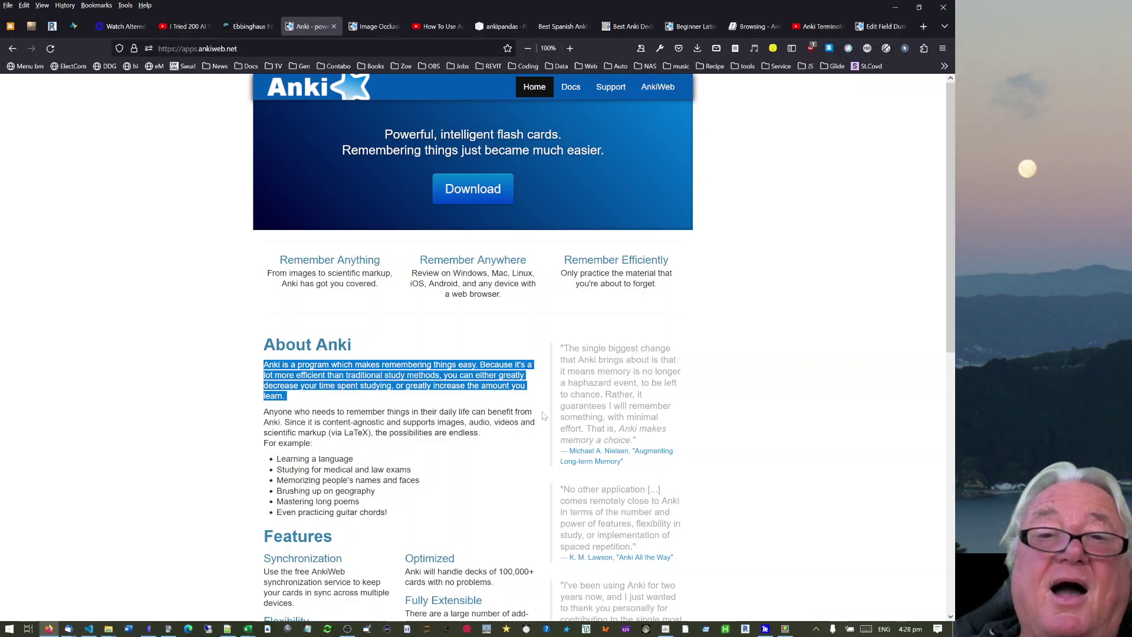
left_click(603, 333)
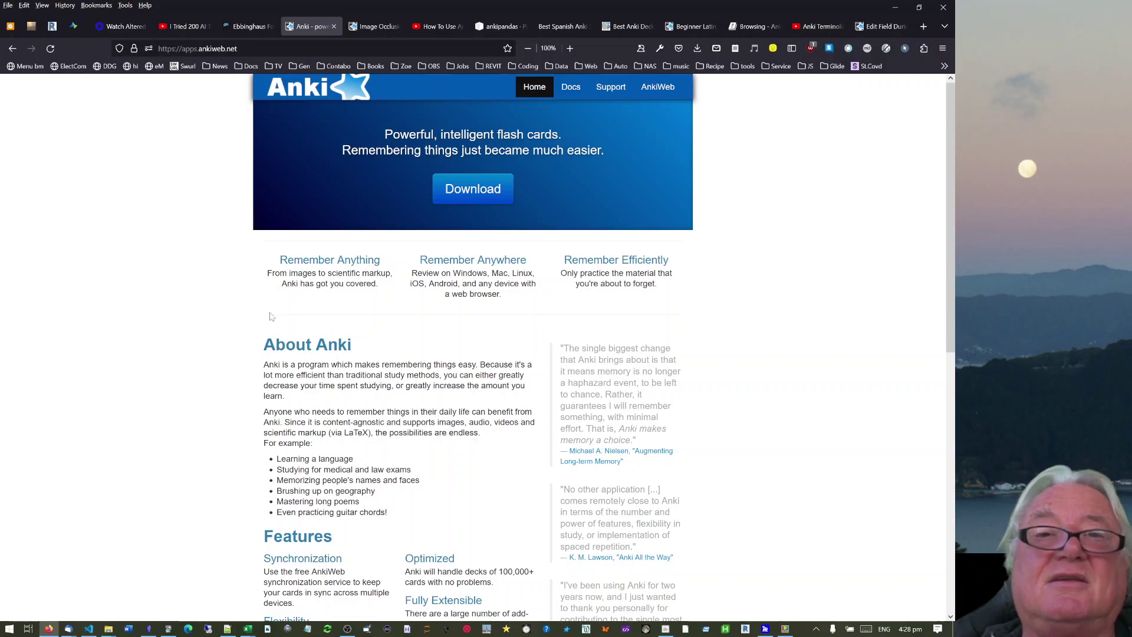
- View the YouTube page of How To Use Anki Like A Pro, looking through its comments and related videos
left_click(436, 26)
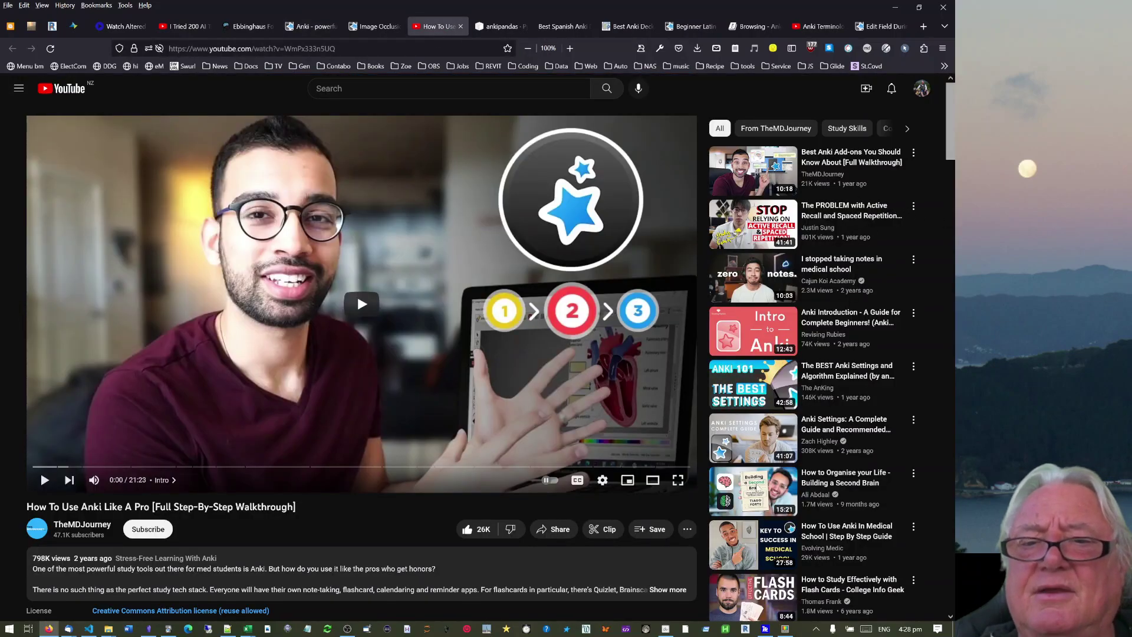
scroll(758, 517, "down", 3)
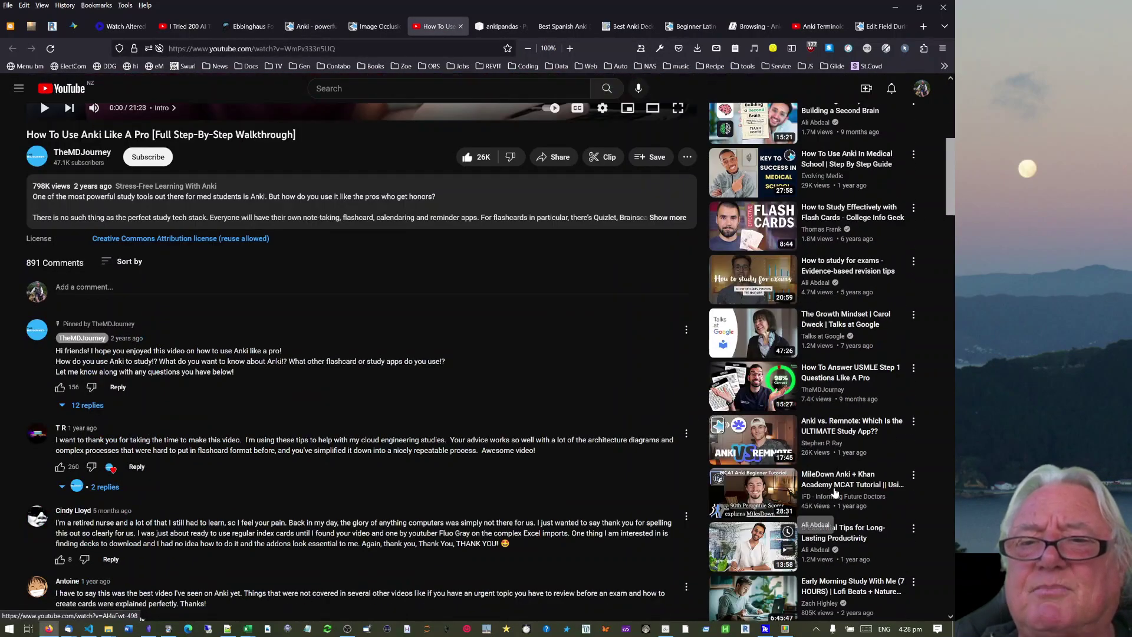
scroll(791, 340, "up", 6)
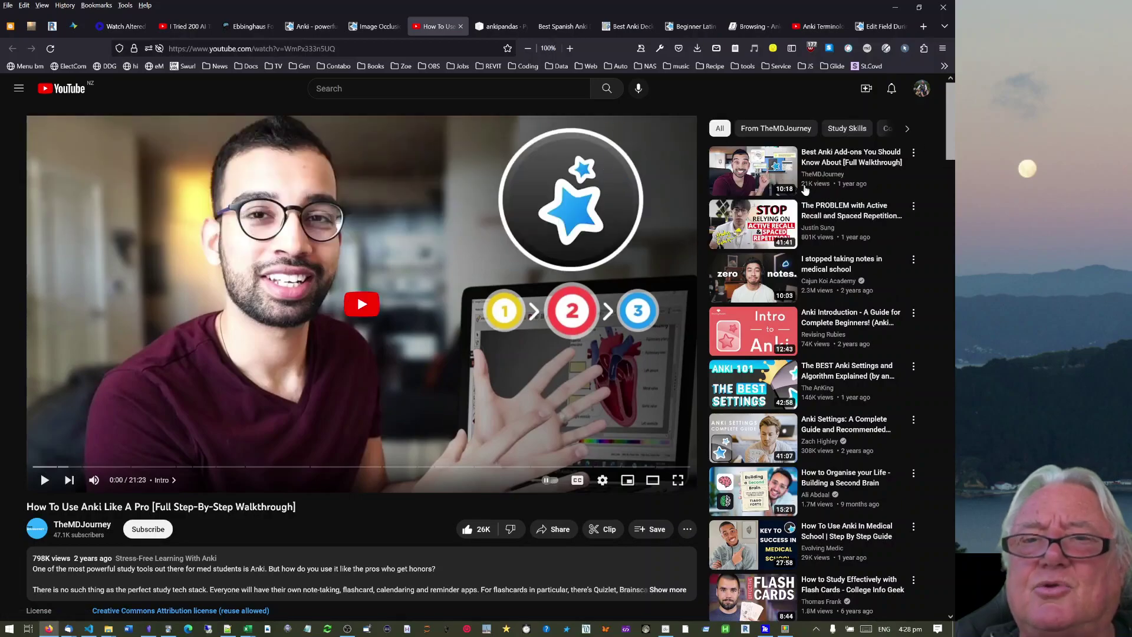